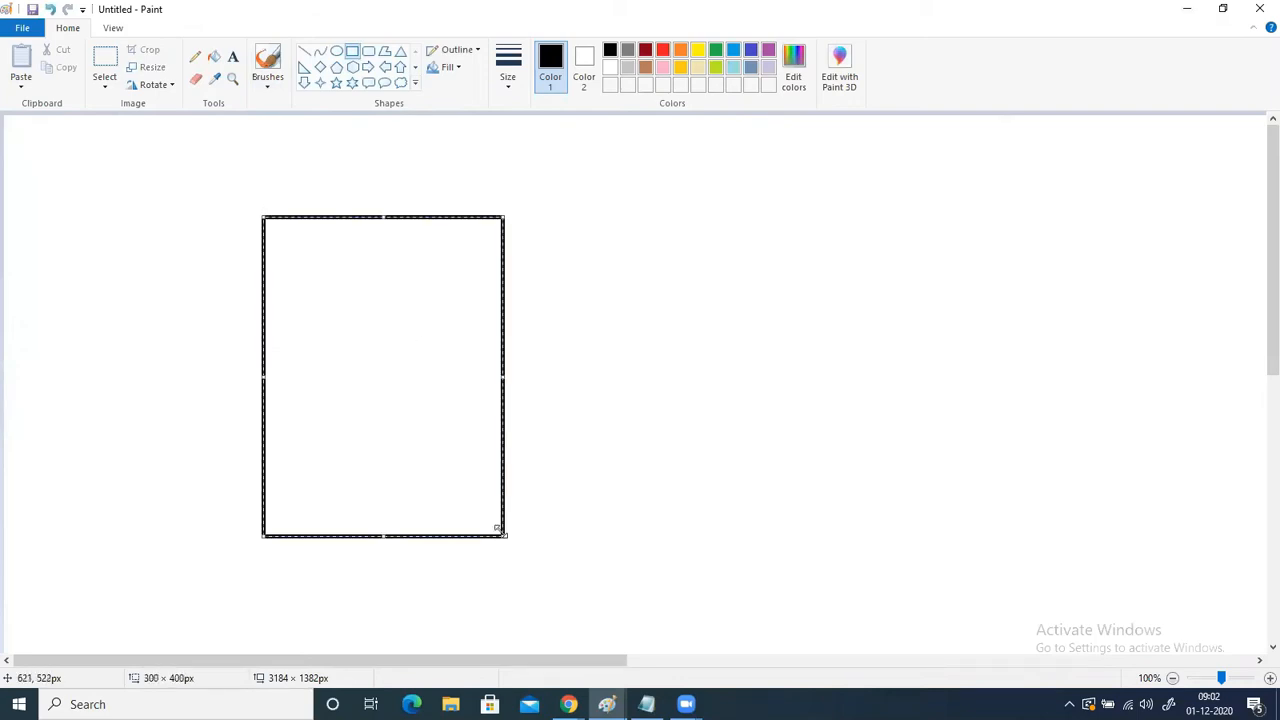
- Draw two wide rectangles inside the outer rectangle, one about 235 × 115 px near its upper edge and a similar one near its lower edge
click(64, 316)
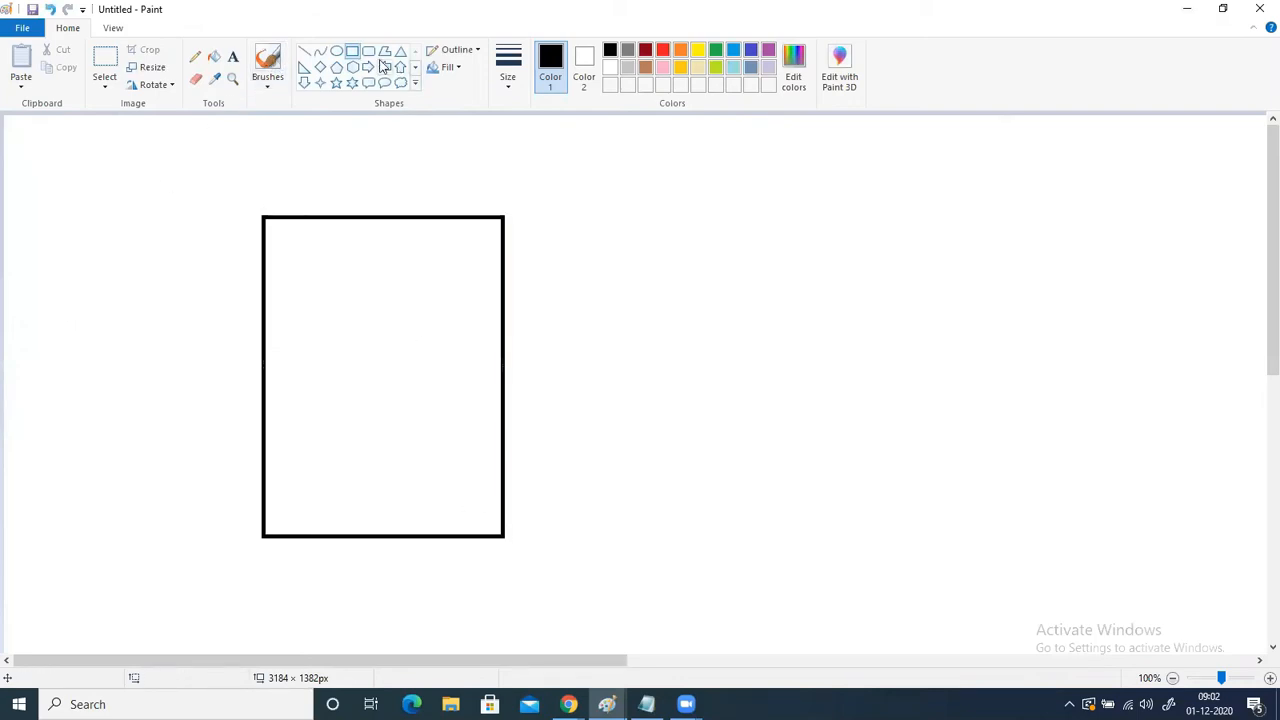
drag(283, 249, 472, 341)
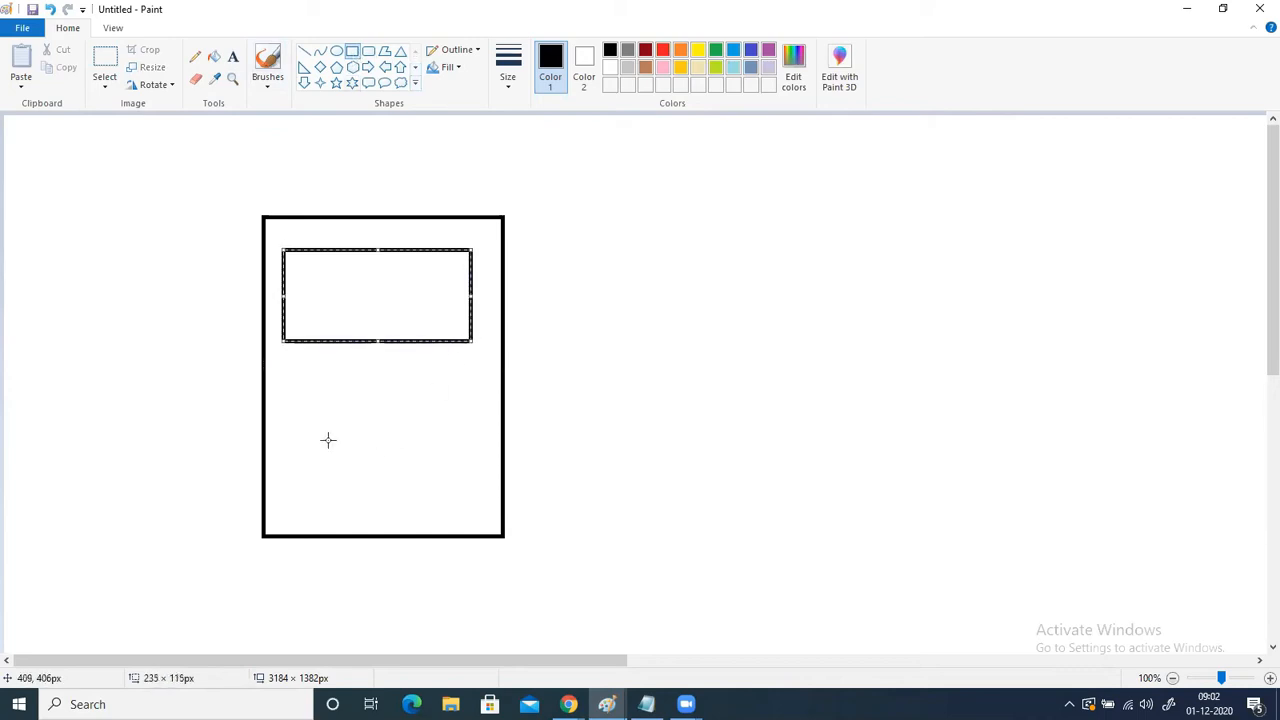
drag(291, 426, 477, 513)
click(283, 161)
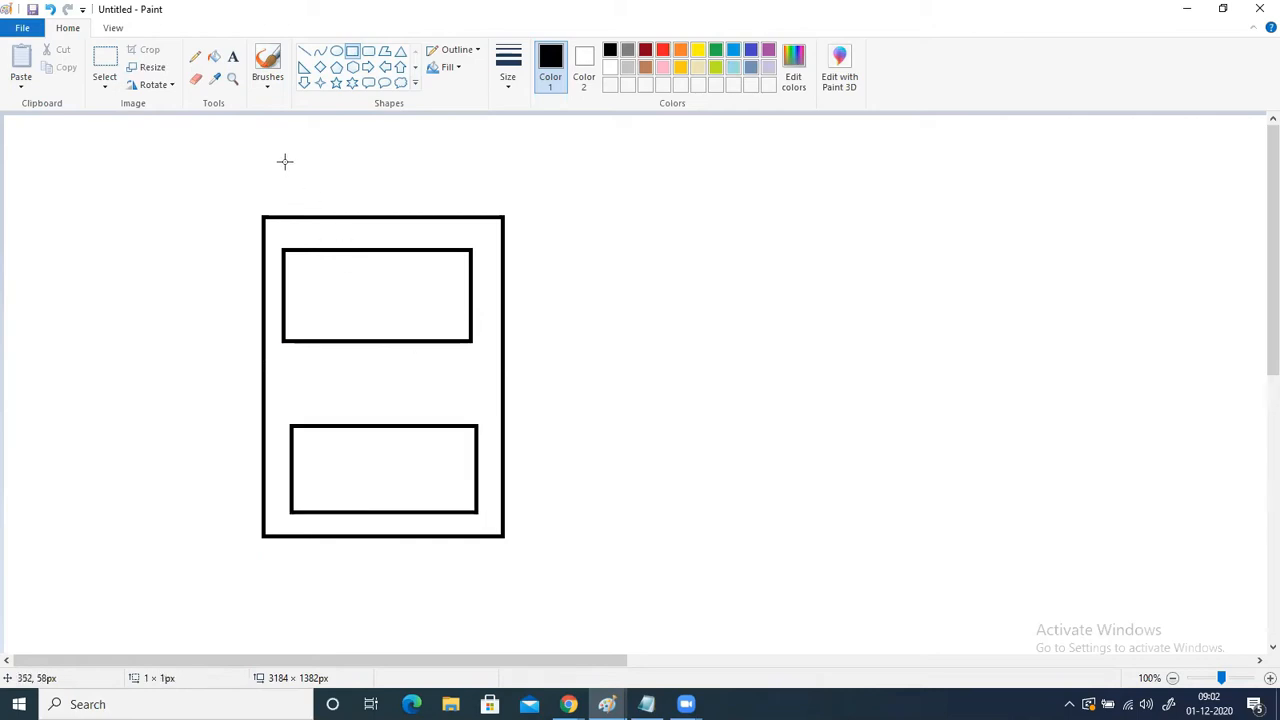
- Draw a small box inside each of the two inner rectangles and join the boxes with two vertical lines
click(352, 50)
drag(321, 270, 369, 322)
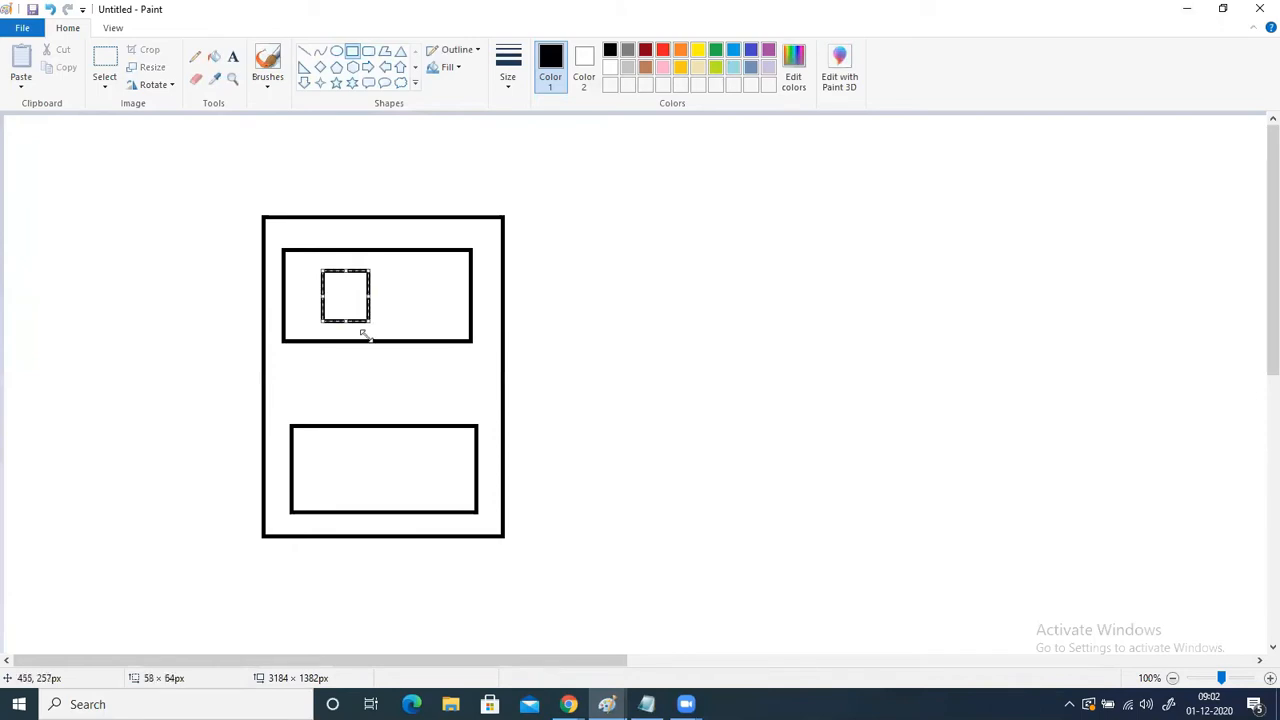
mouse_move(326, 443)
mouse_down()
mouse_move(349, 489)
mouse_move(372, 500)
mouse_up()
click(305, 50)
mouse_move(335, 304)
mouse_down()
mouse_move(336, 465)
mouse_move(354, 394)
mouse_move(348, 302)
mouse_up()
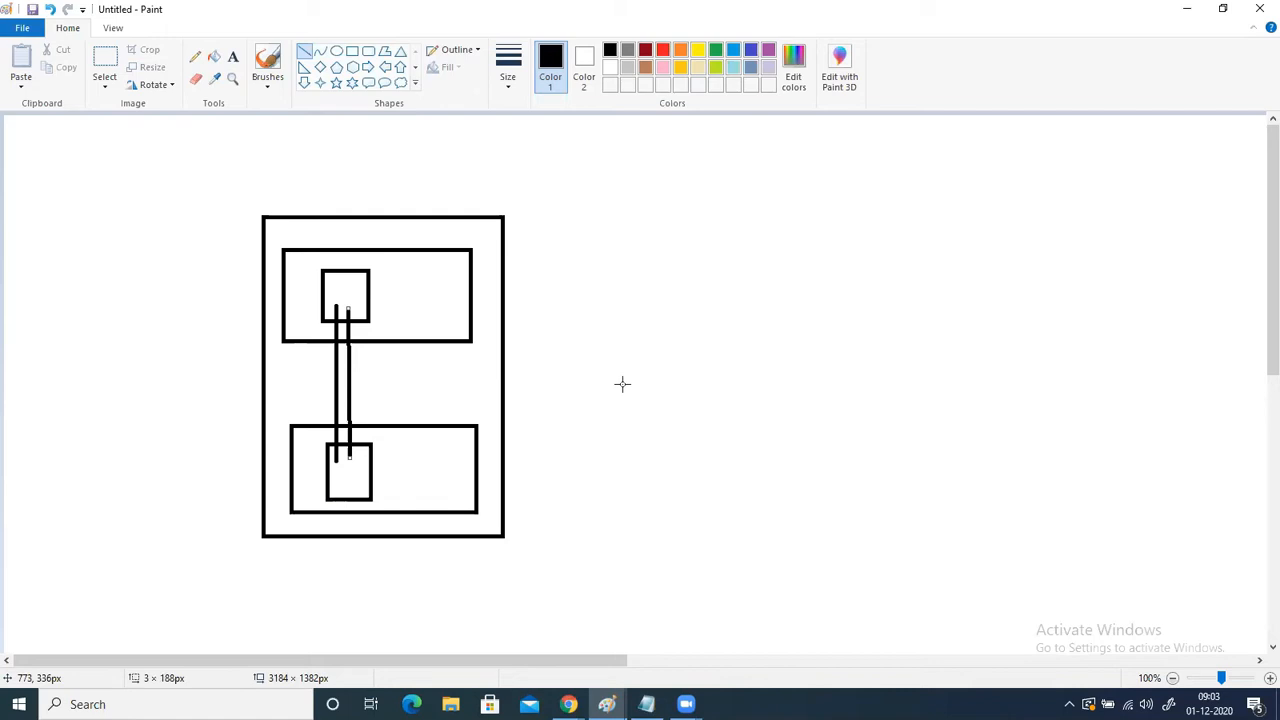
- Undo all the drawn shapes until the canvas is blank
key(ctrl+z)
key(ctrl+z)
key(ctrl+z)
key(ctrl+z)
key(ctrl+z)
key(ctrl+z)
key(ctrl+z)
- Draw two large upright rectangles on the canvas with a wide gap between them for the two virtual networks
click(352, 51)
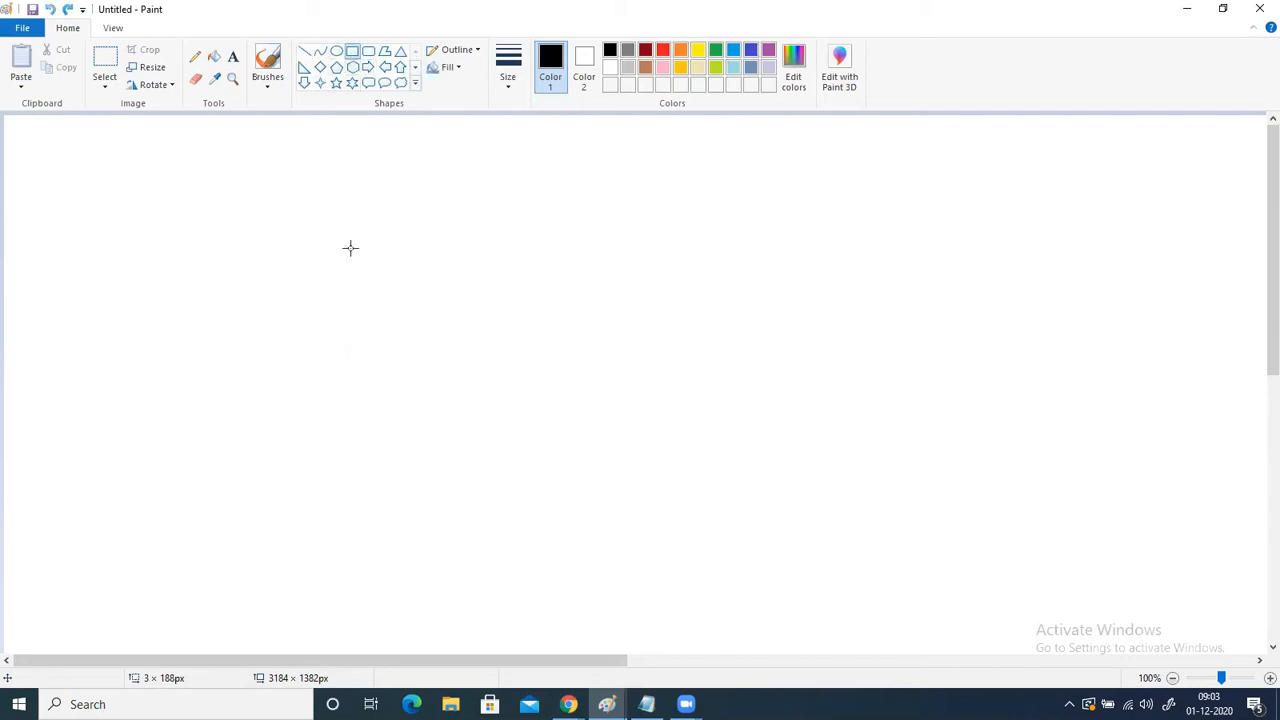
mouse_move(262, 248)
mouse_down()
mouse_move(289, 326)
mouse_move(522, 568)
mouse_up()
drag(441, 503, 375, 499)
click(854, 511)
drag(897, 237, 1097, 551)
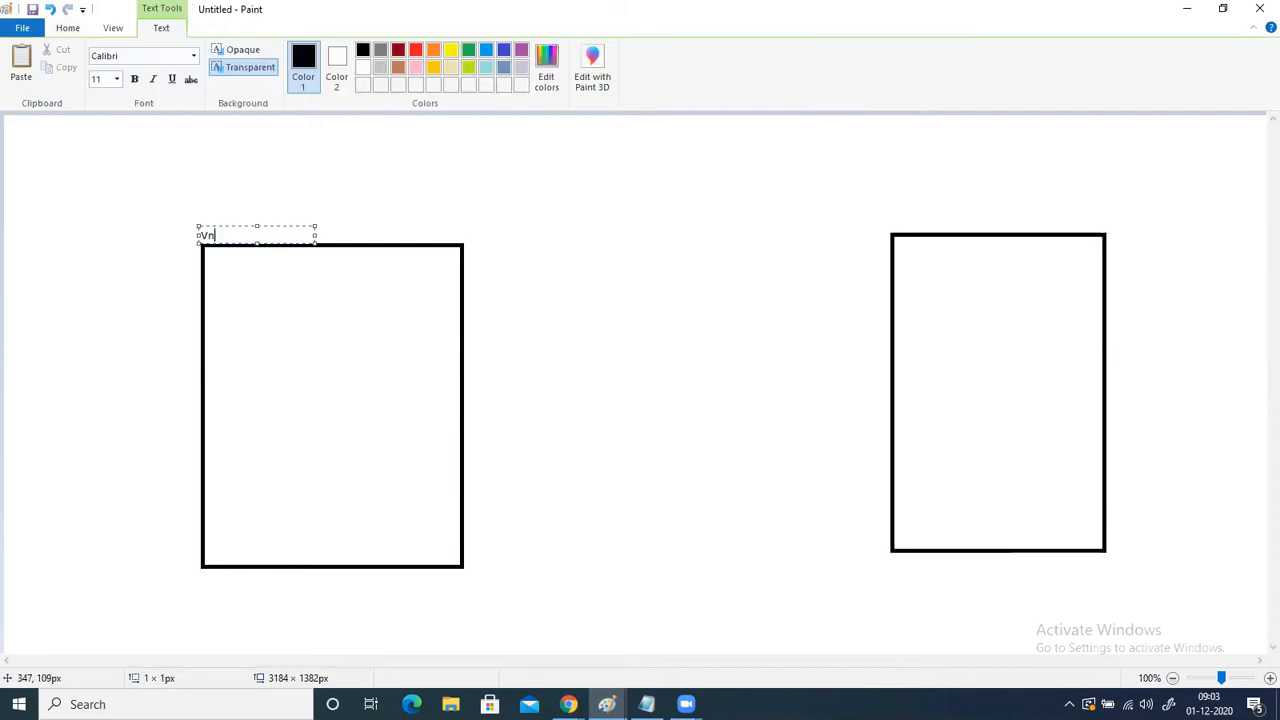
- Add the label "Vnet1 (10.0.0.0/16)" just above the upper edge of the left large rectangle
text(et1 (10.0.0.0/16)
click(531, 249)
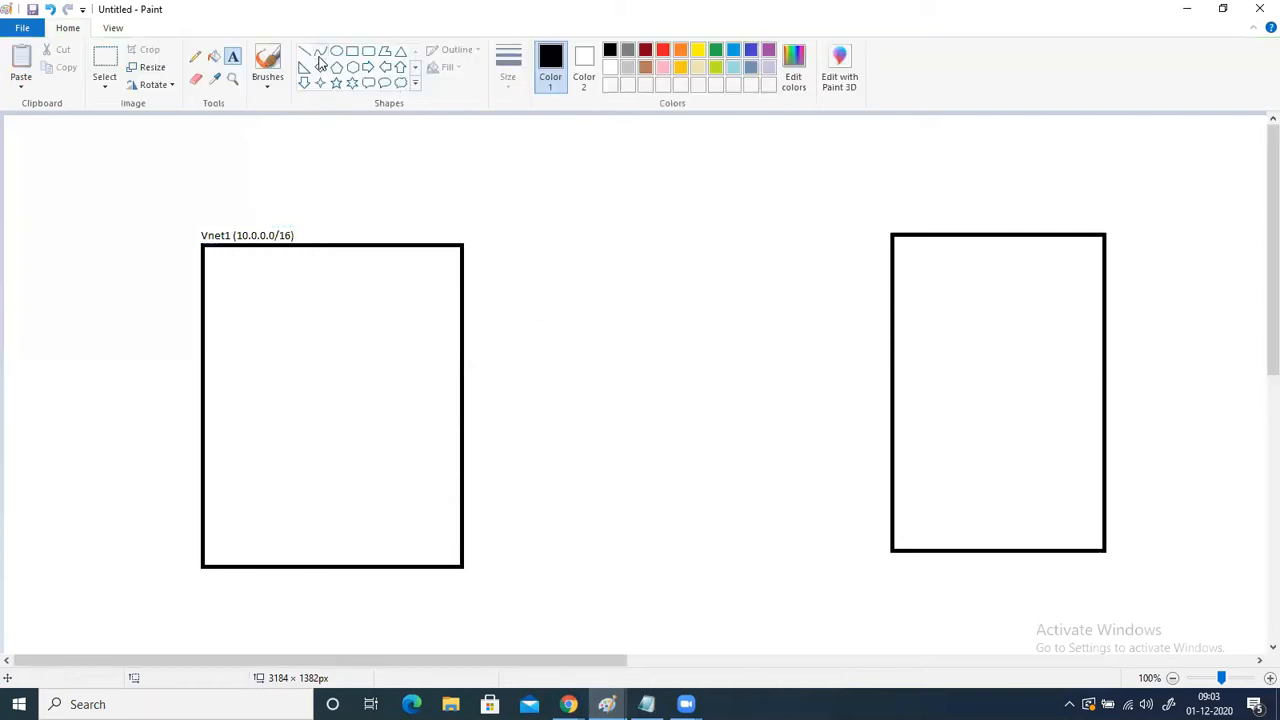
- Draw a wide rectangle in the upper half of Vnet1 and label it "Subnet (10.0.1.0/24)" above its edge
click(352, 53)
drag(225, 293, 397, 374)
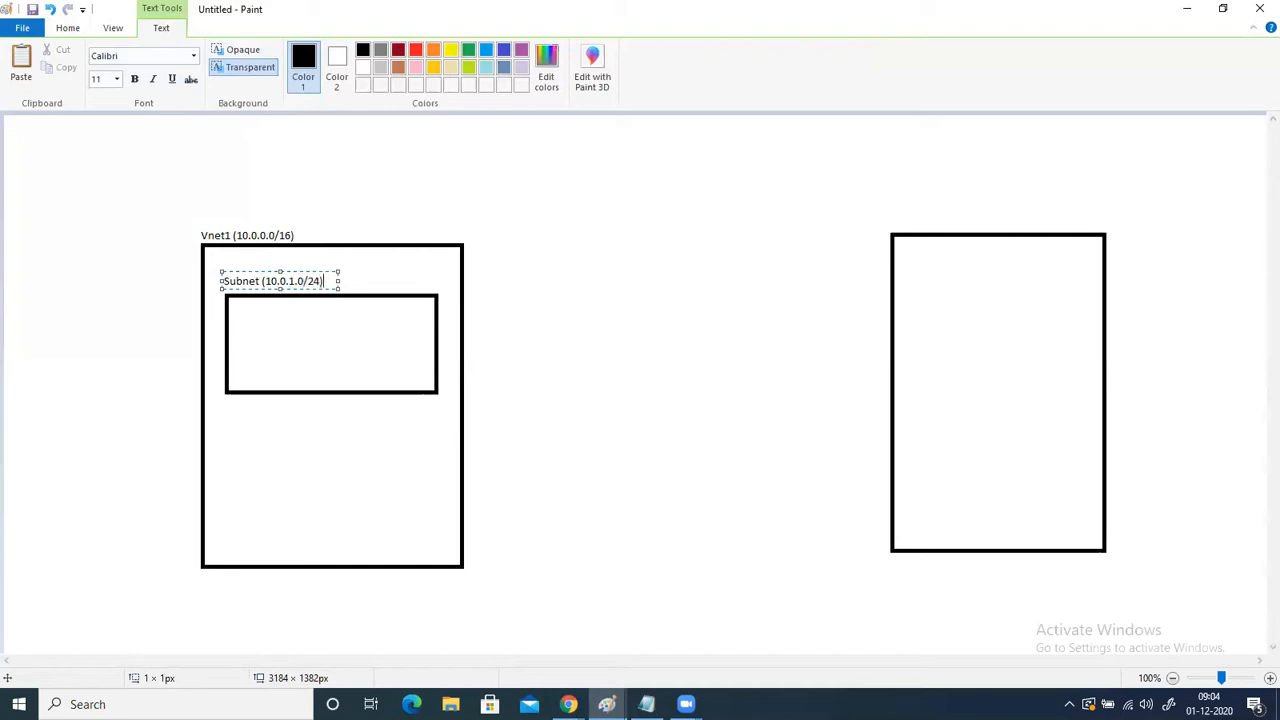
click(67, 28)
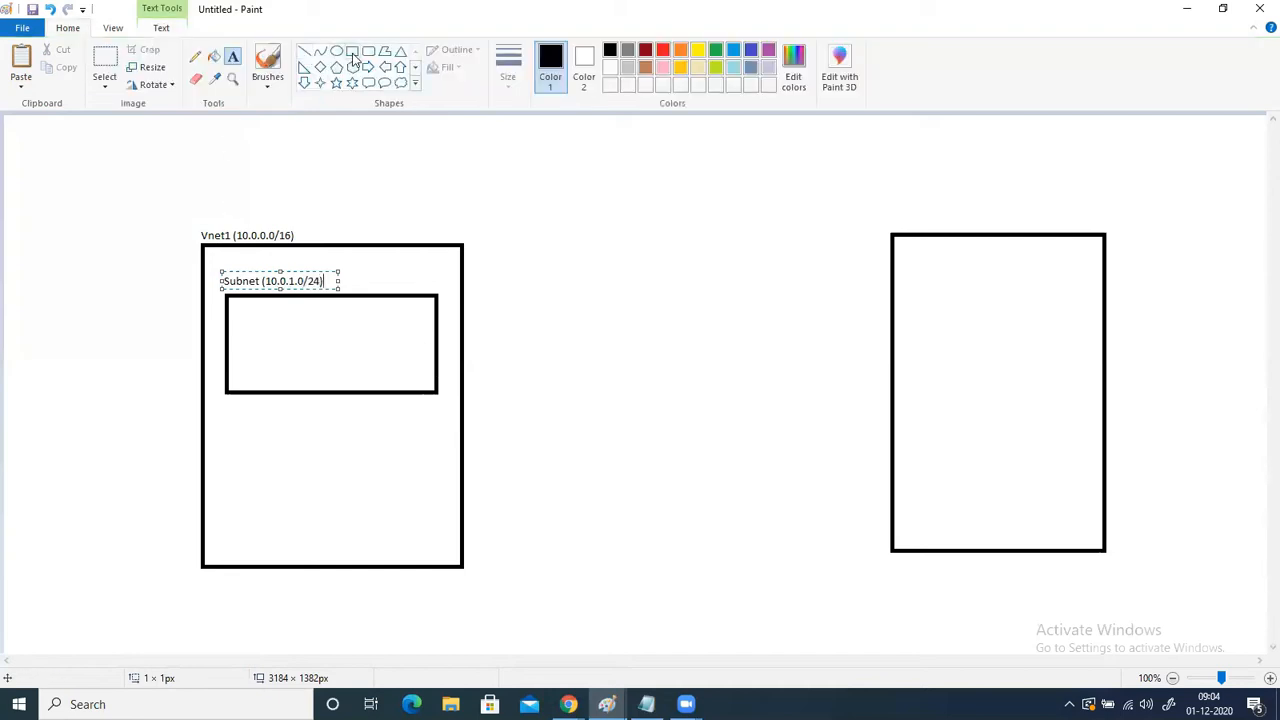
- Draw a small rectangle about 82 × 58 px inside the Vnet1 subnet and label it "VM1"
click(352, 51)
mouse_move(263, 320)
mouse_down()
mouse_move(331, 367)
mouse_move(321, 342)
mouse_up()
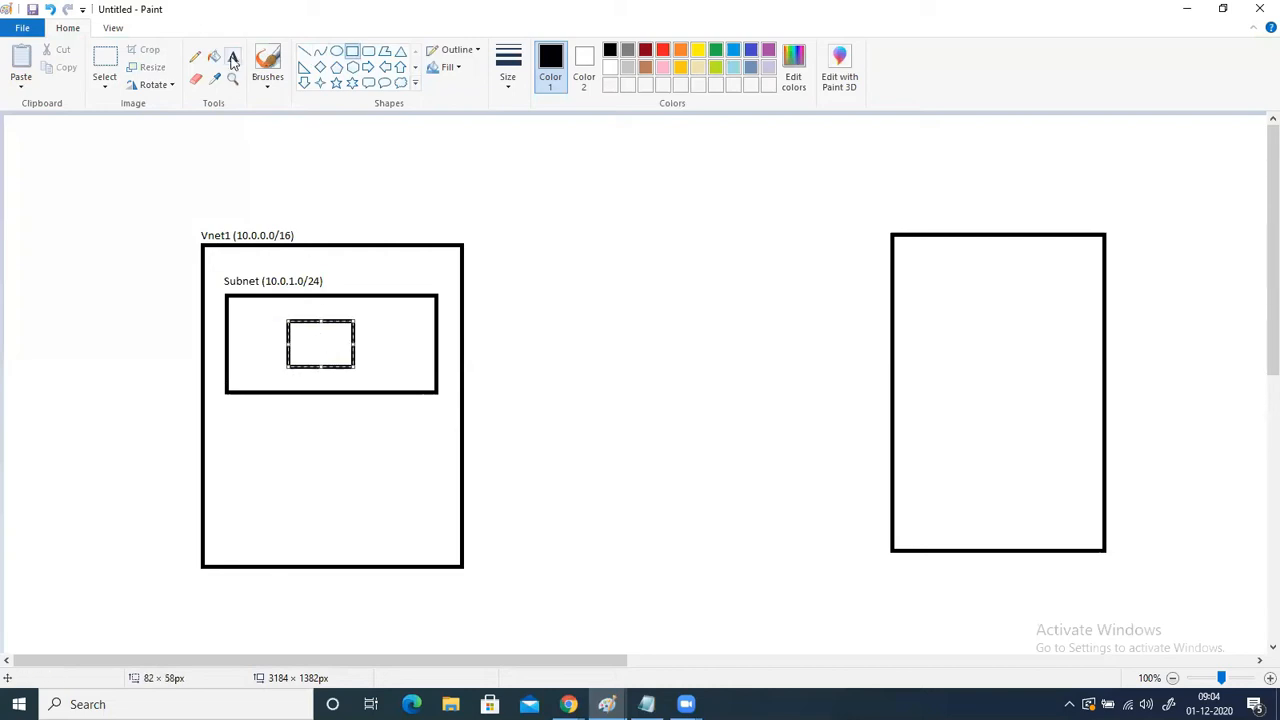
click(233, 56)
click(303, 338)
text(VM1)
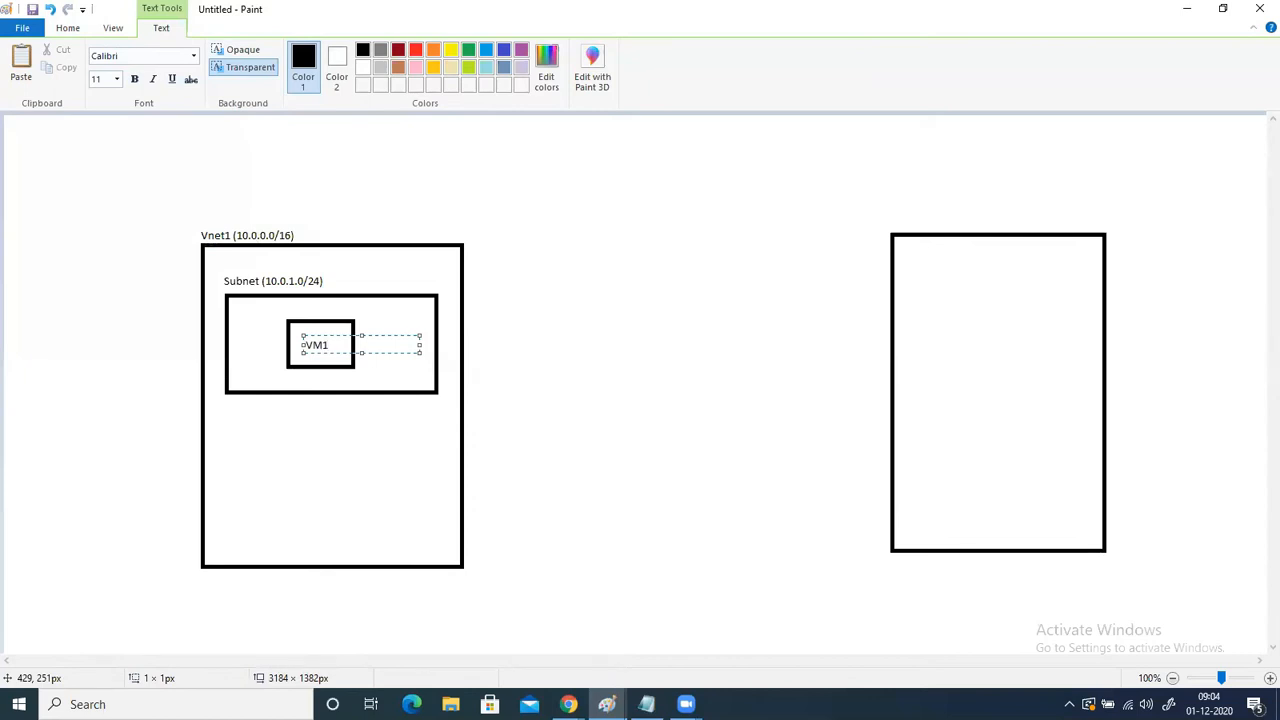
click(354, 434)
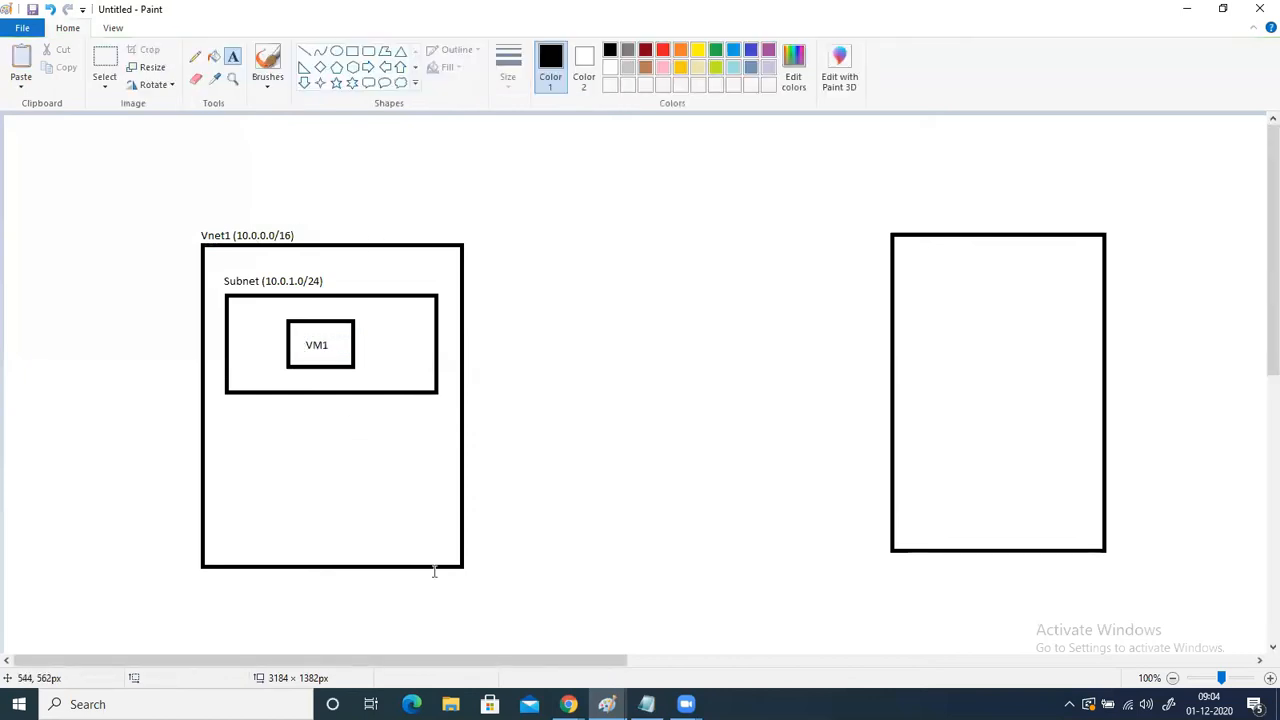
- Add the label "VNet2 (20.0.0.0/16)" just above the upper edge of the right large rectangle
click(892, 220)
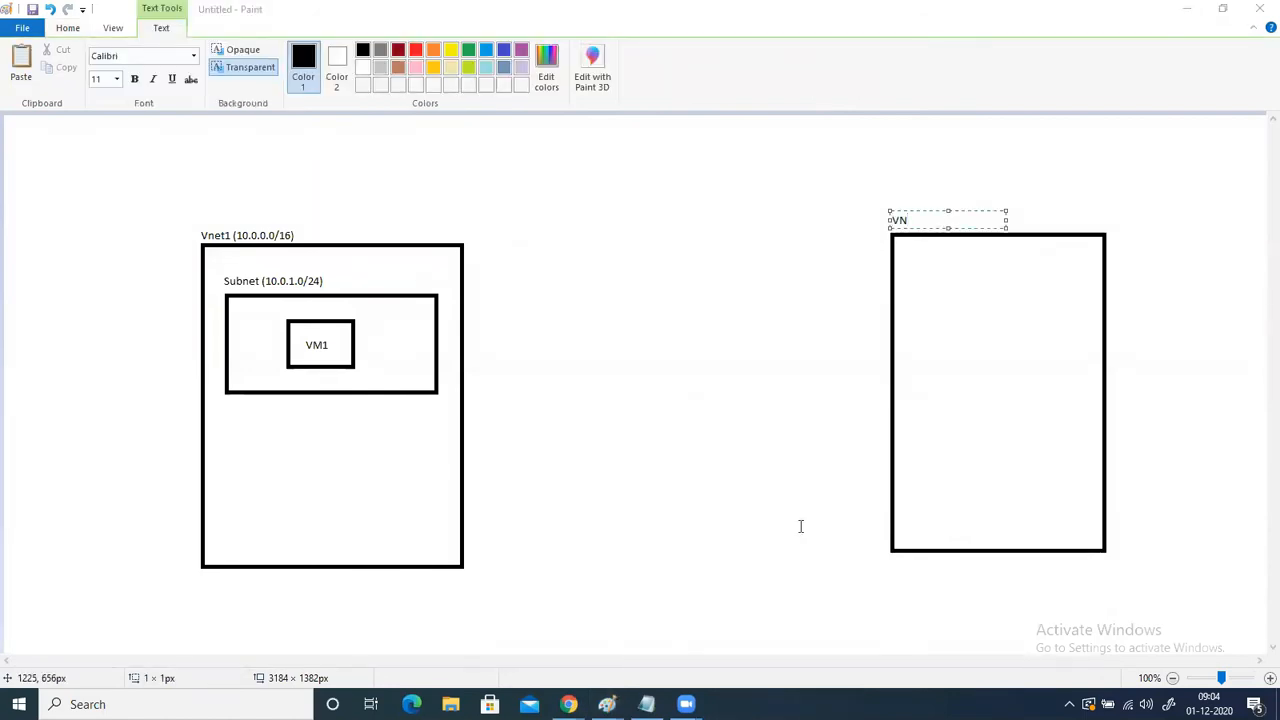
click(909, 221)
text(et2)
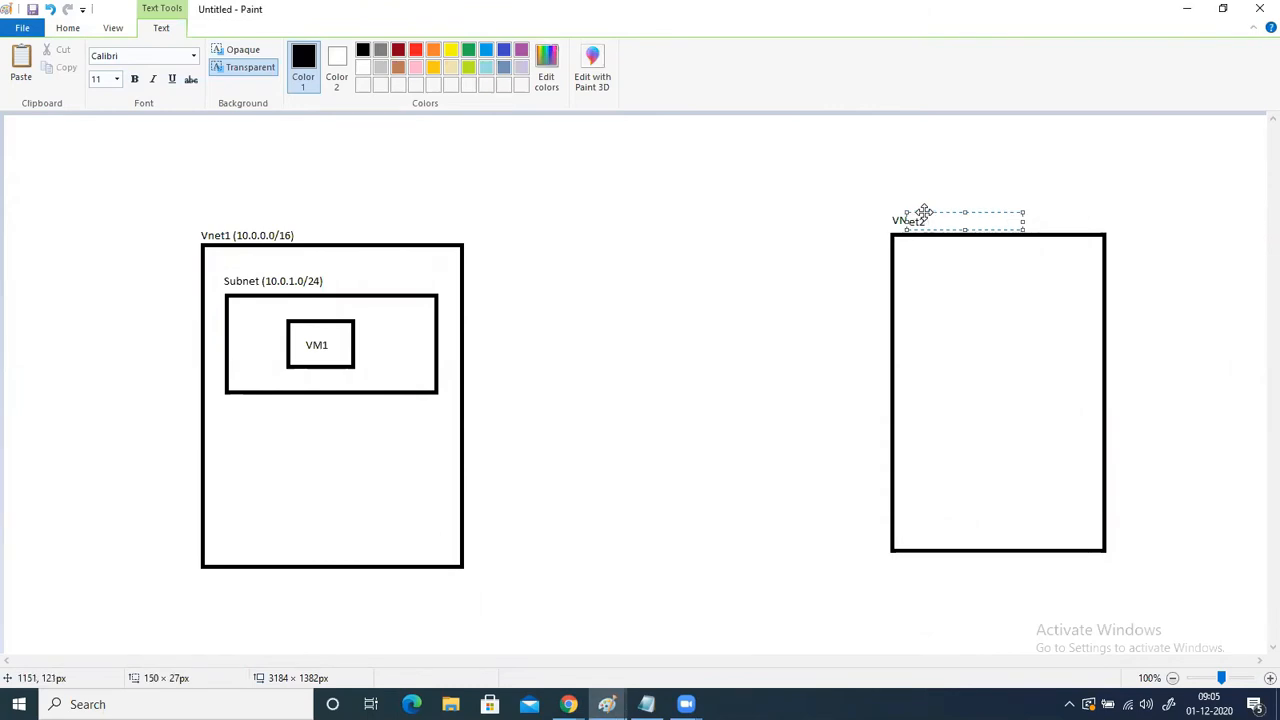
click(931, 214)
click(932, 213)
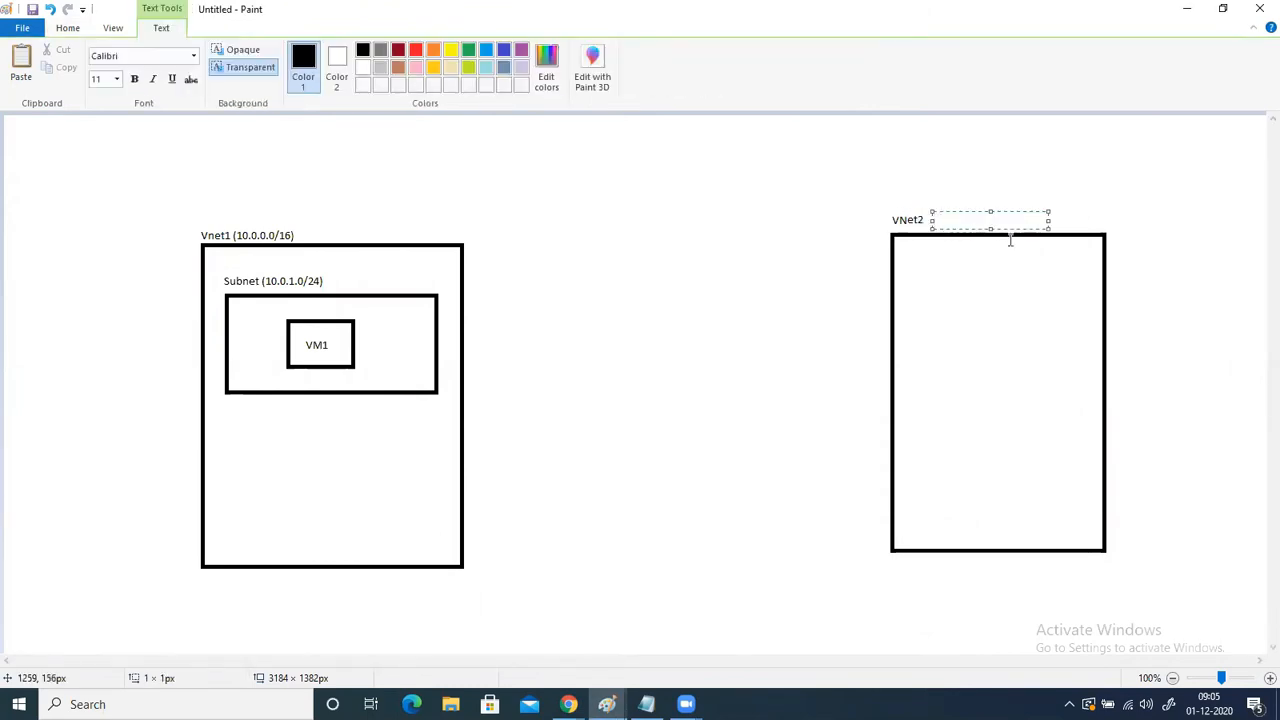
text((20.0.0.0/16)
click(700, 360)
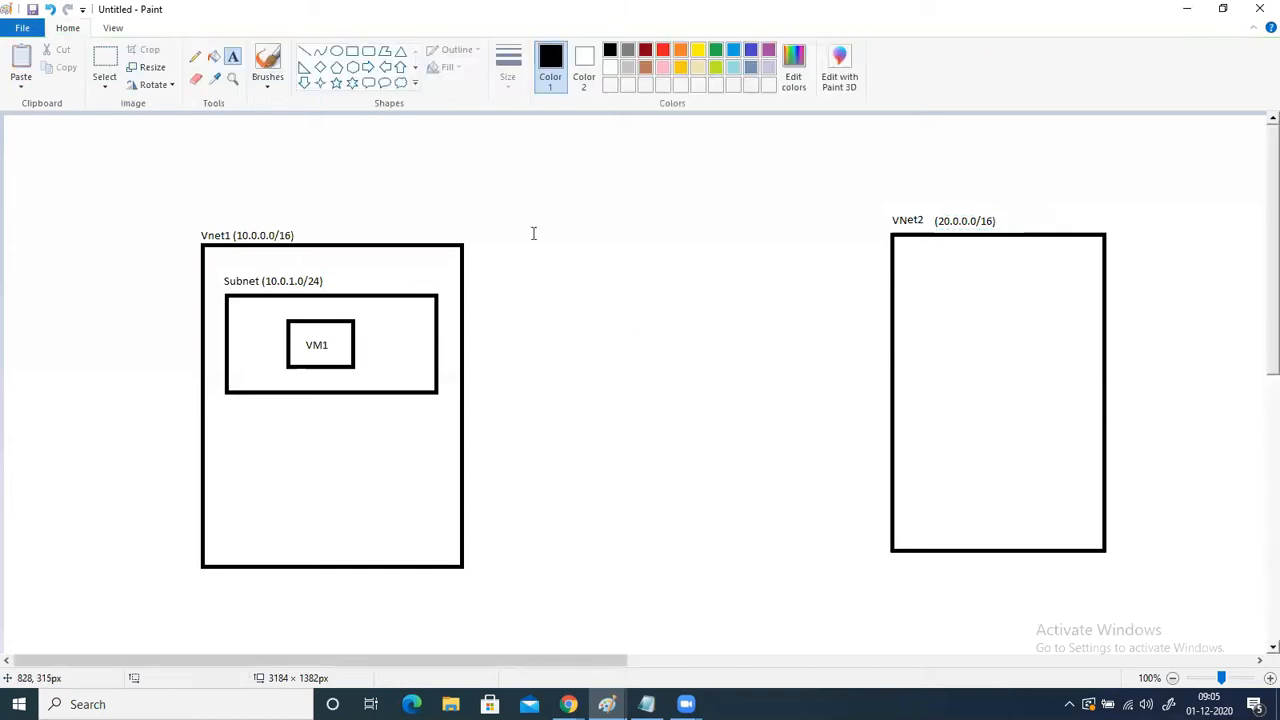
- Draw a rectangle about 222 × 120 px in the upper part of VNet2 and label it "Subnet2 (20.0.1.0/24)" above its edge
click(353, 53)
mouse_move(909, 267)
mouse_down()
mouse_move(909, 289)
mouse_move(1086, 362)
mouse_up()
drag(954, 329, 959, 331)
click(233, 56)
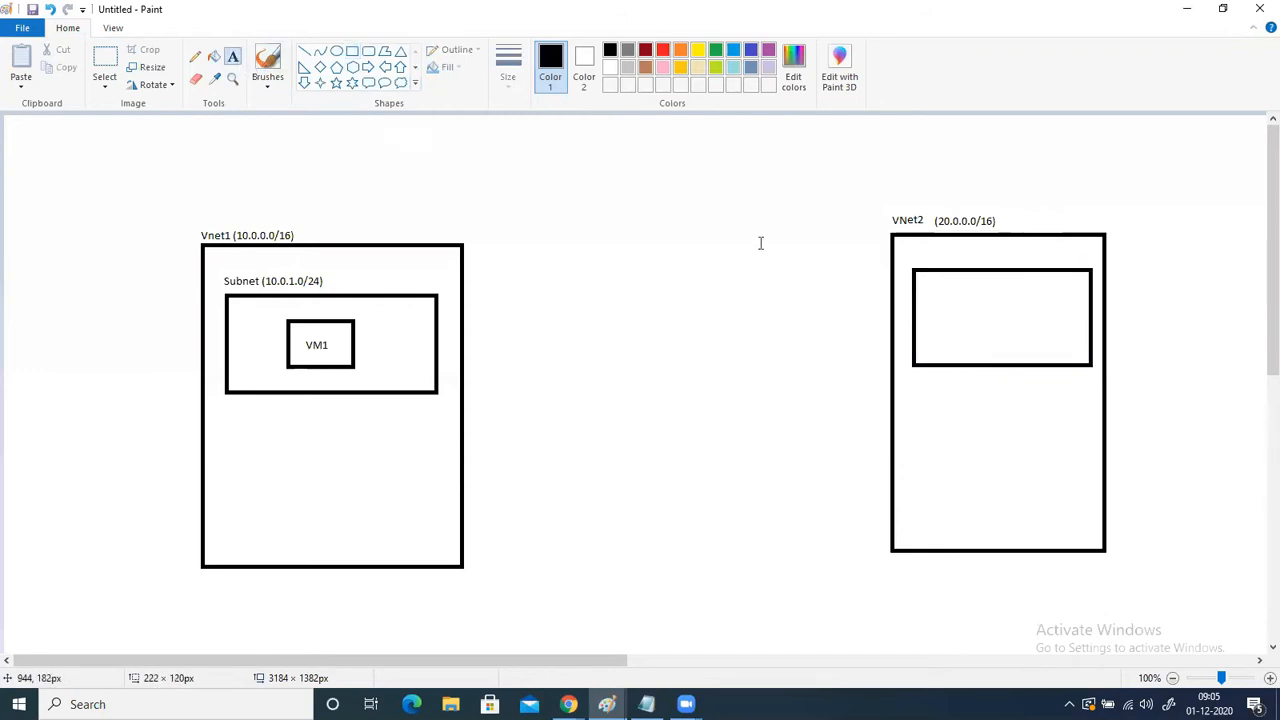
click(915, 249)
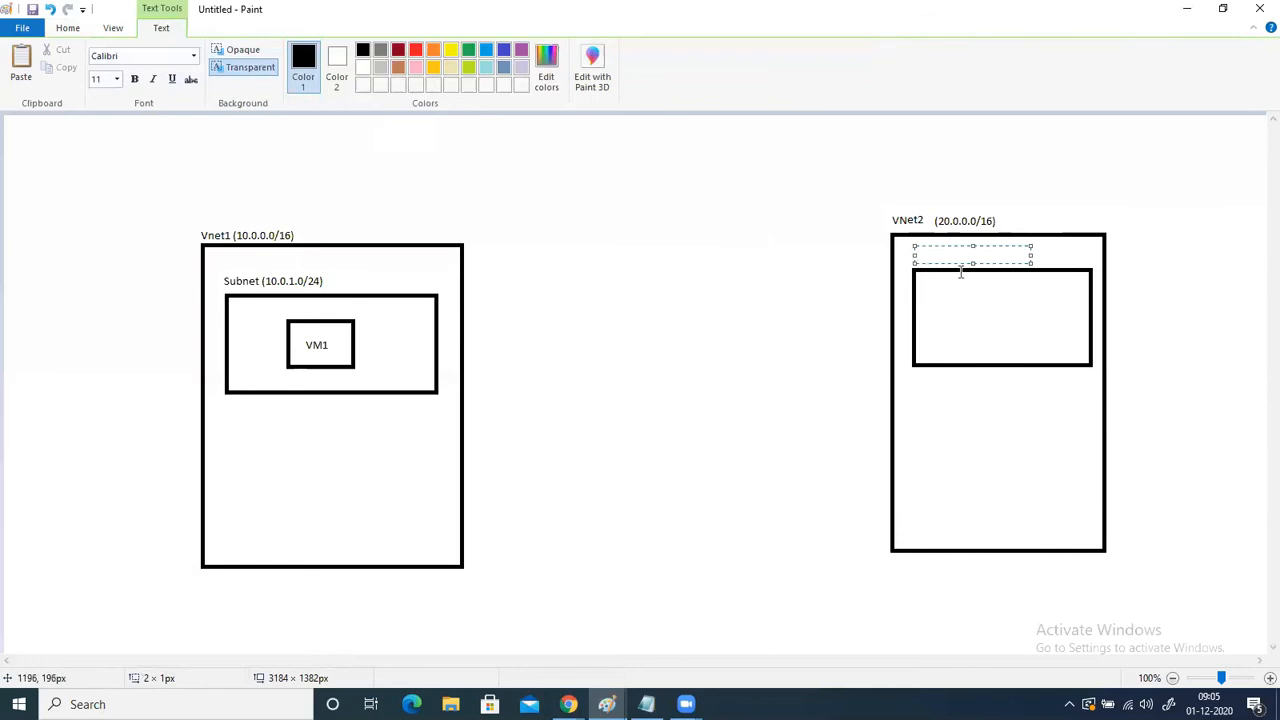
text(Subnet2 (20.)
text(0.1.0/24))
click(660, 349)
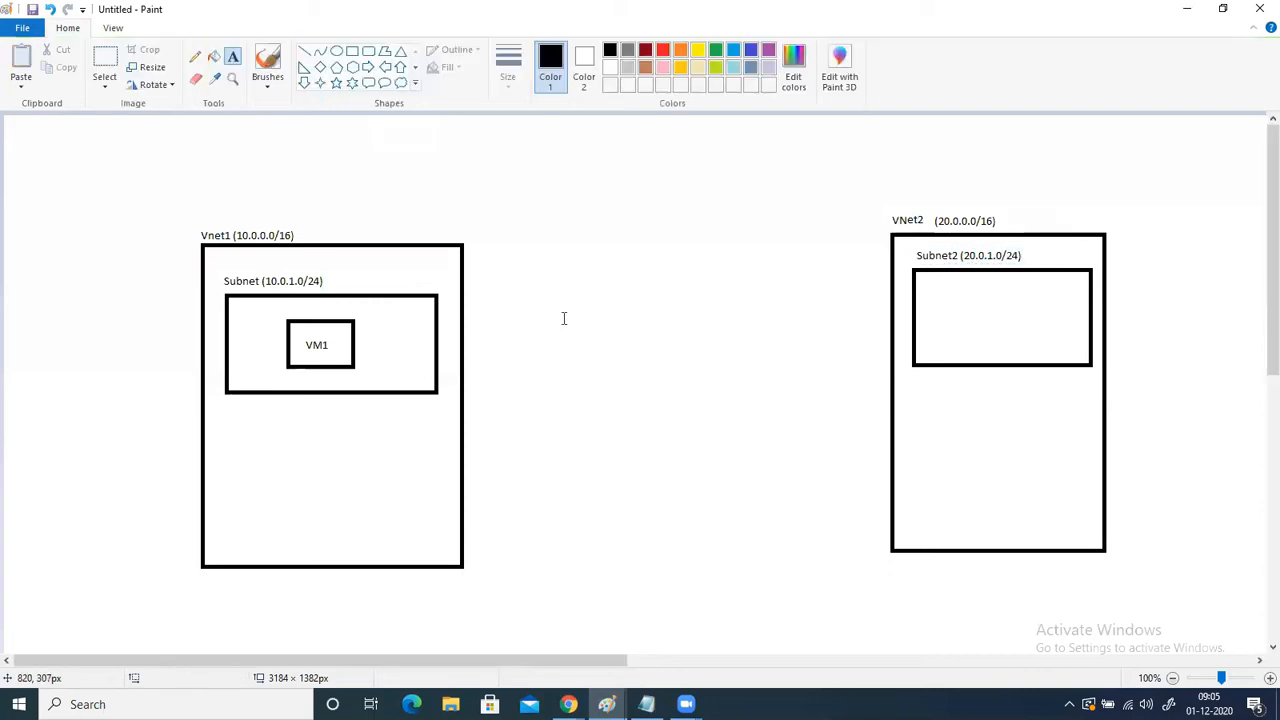
- Draw a small rectangle about 79 × 62 px inside Subnet2 and label it "VM2"
click(352, 52)
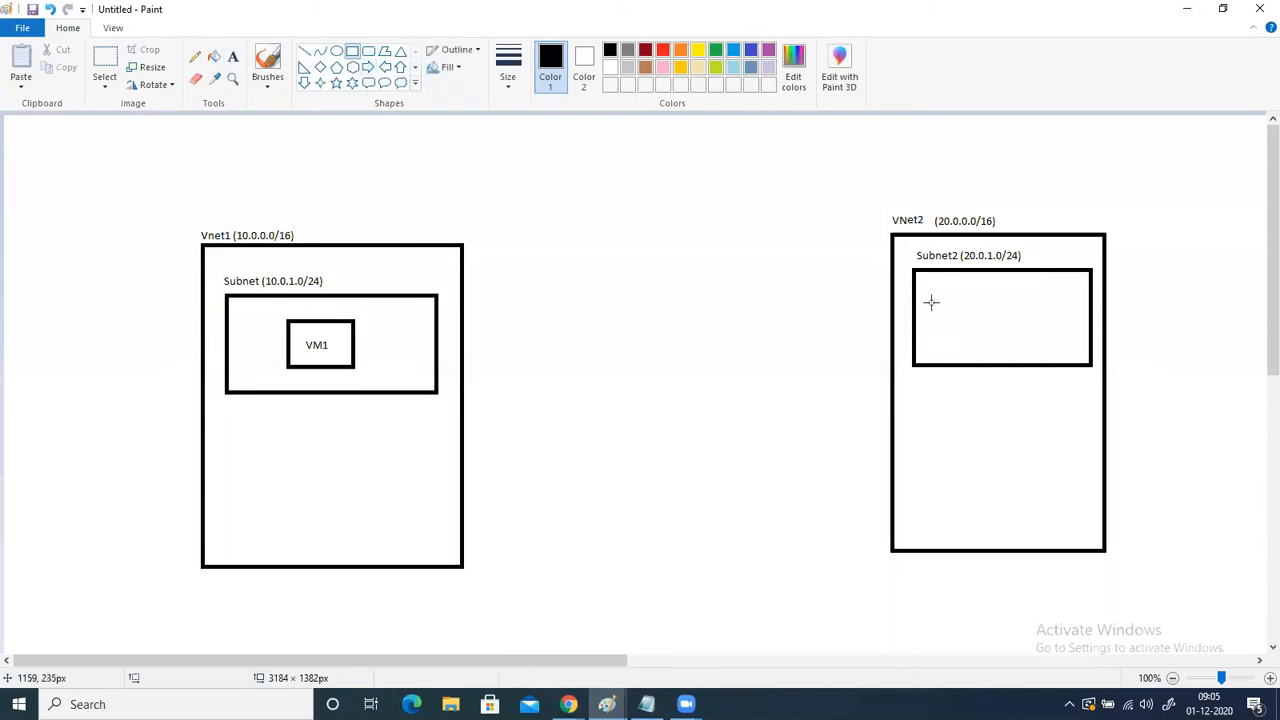
mouse_move(934, 297)
mouse_down()
mouse_move(999, 346)
mouse_move(978, 320)
mouse_up()
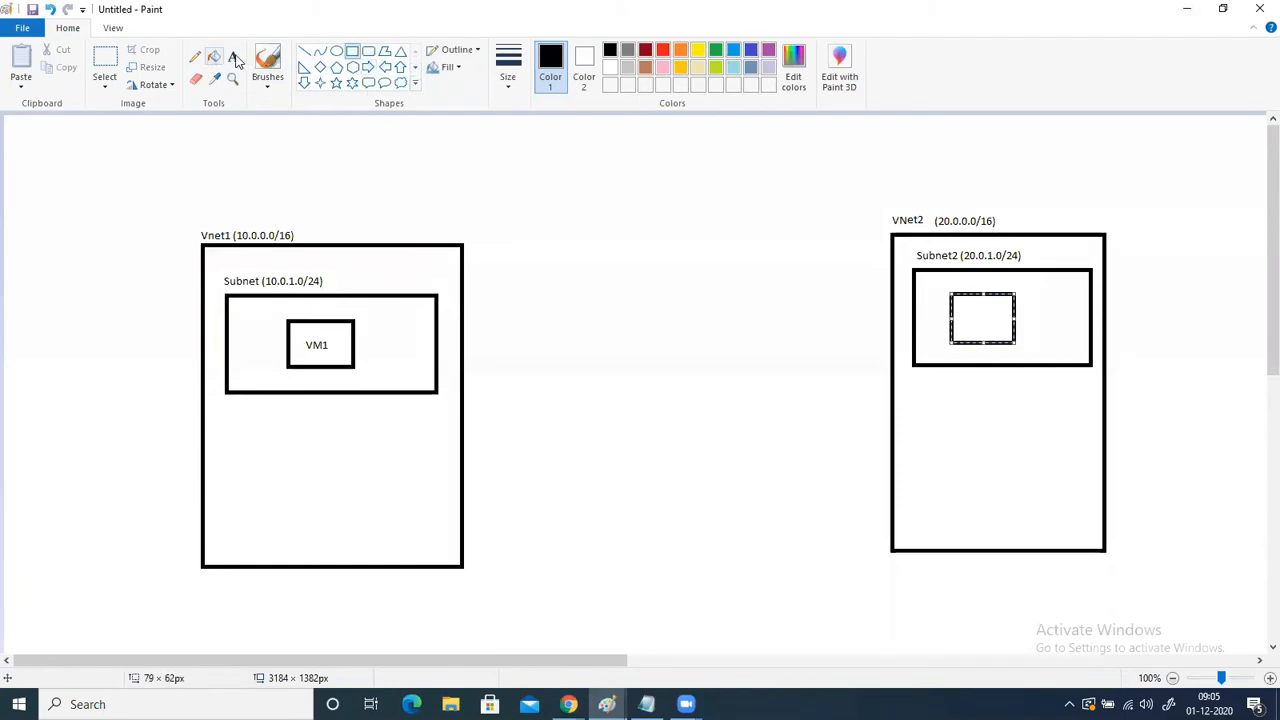
click(232, 57)
click(968, 314)
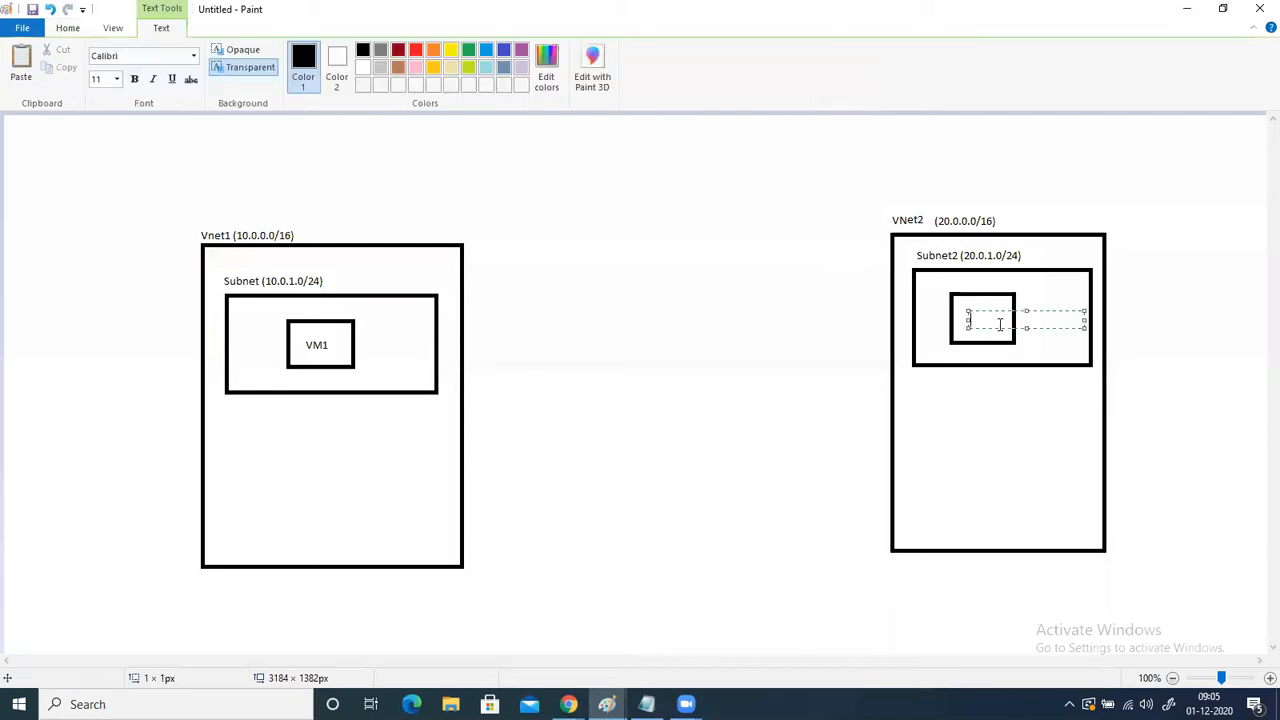
click(950, 404)
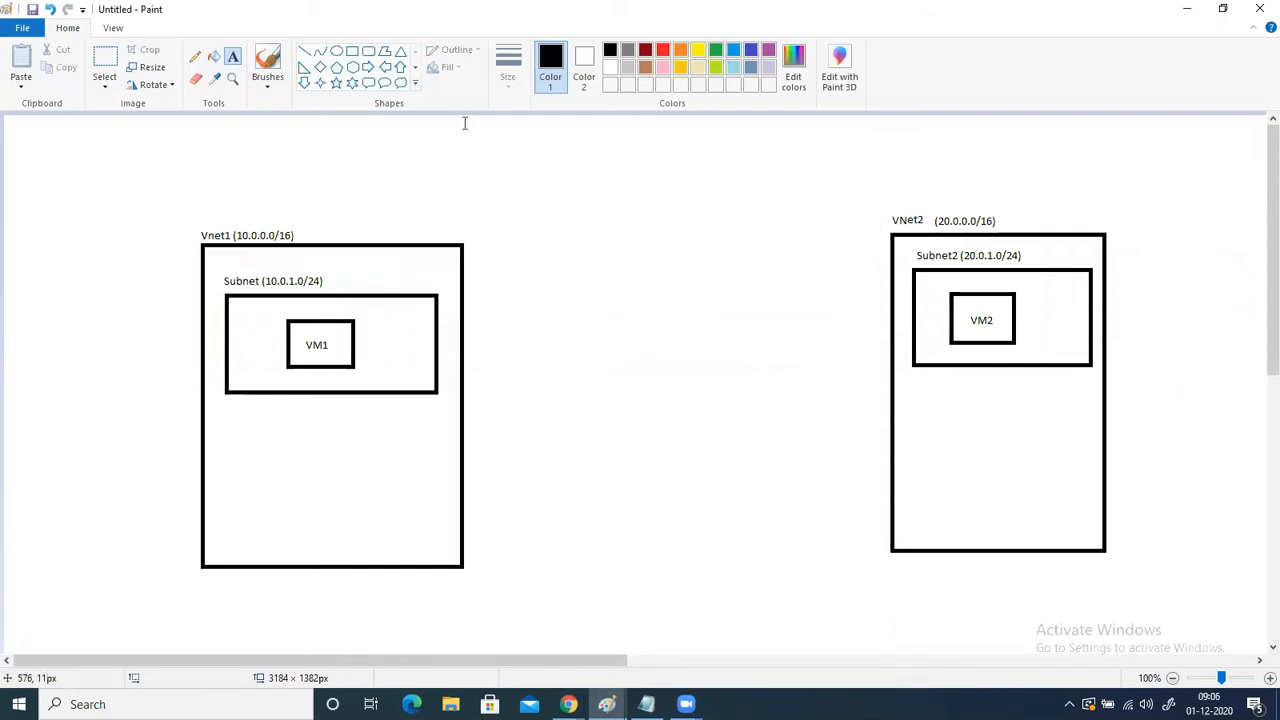
- Draw a straight line connecting VM1 to VM2 and an X mark above its middle
click(304, 51)
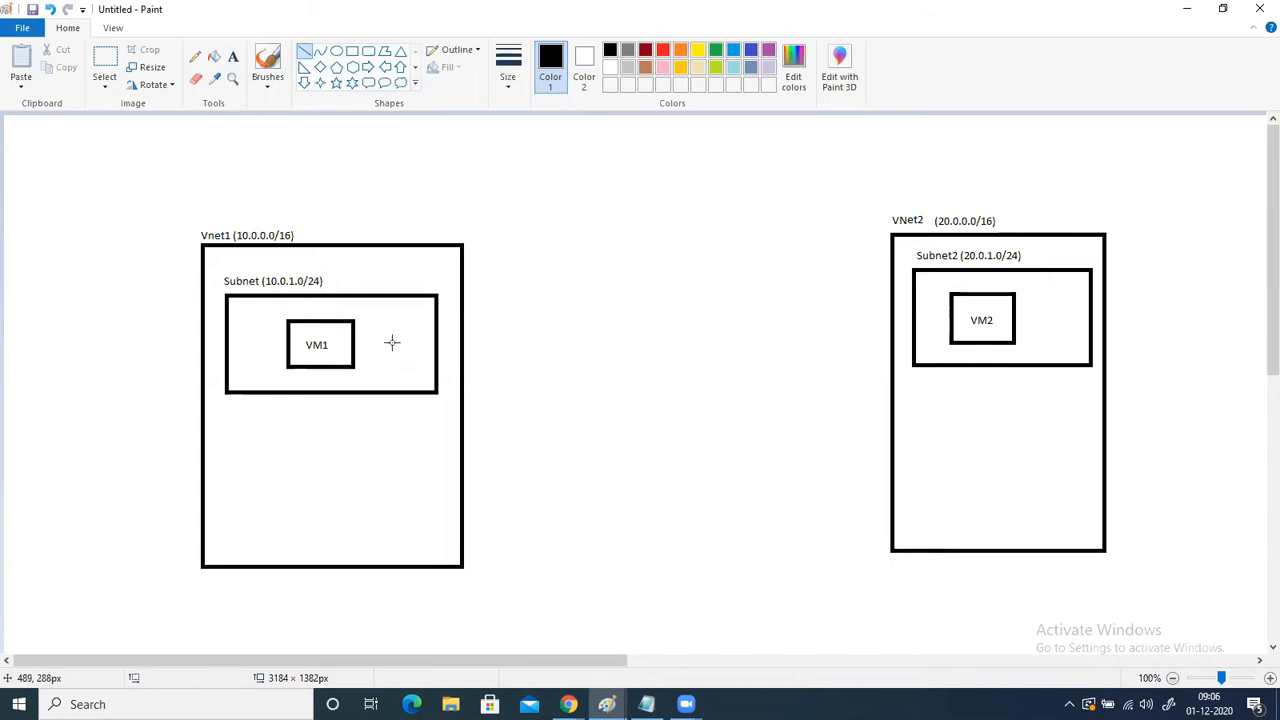
mouse_move(353, 328)
mouse_down()
mouse_move(691, 334)
mouse_move(954, 306)
mouse_up()
mouse_move(648, 256)
mouse_down()
mouse_move(625, 290)
mouse_move(657, 289)
mouse_up()
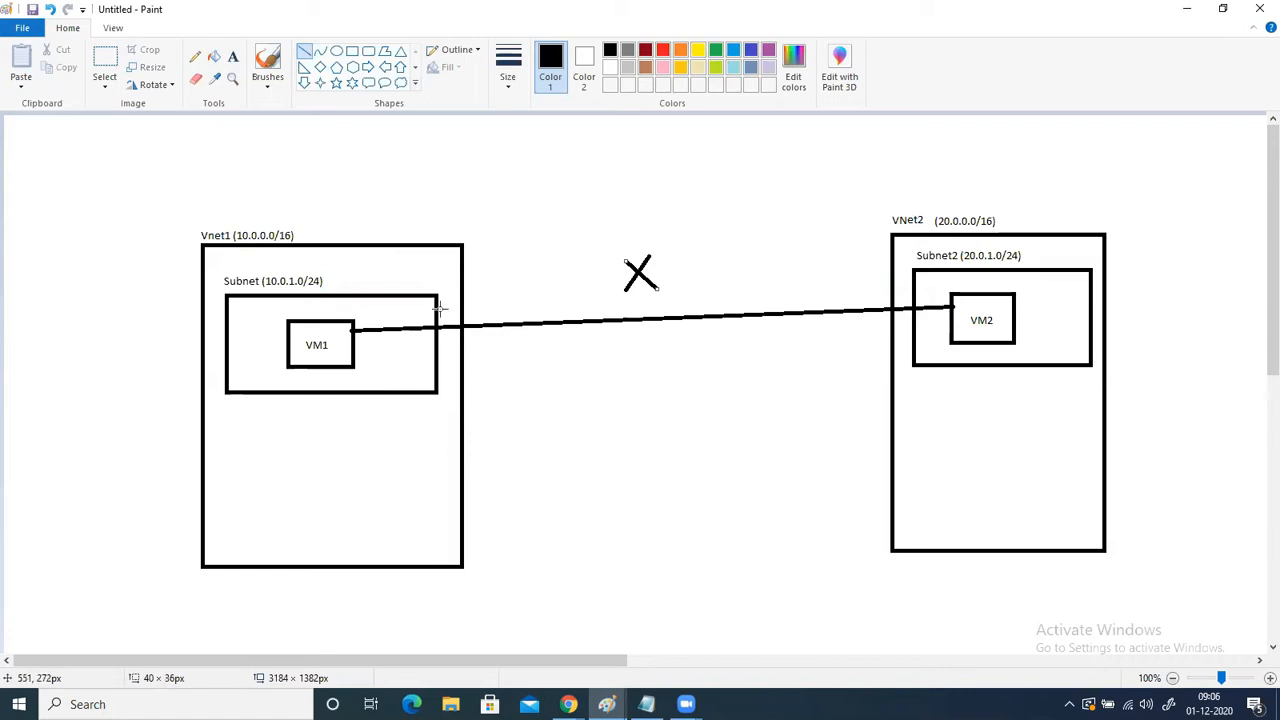
- Draw a second subnet rectangle about 258 × 131 px in the lower part of Vnet1 with a box about 48 × 52 px inside it
click(352, 52)
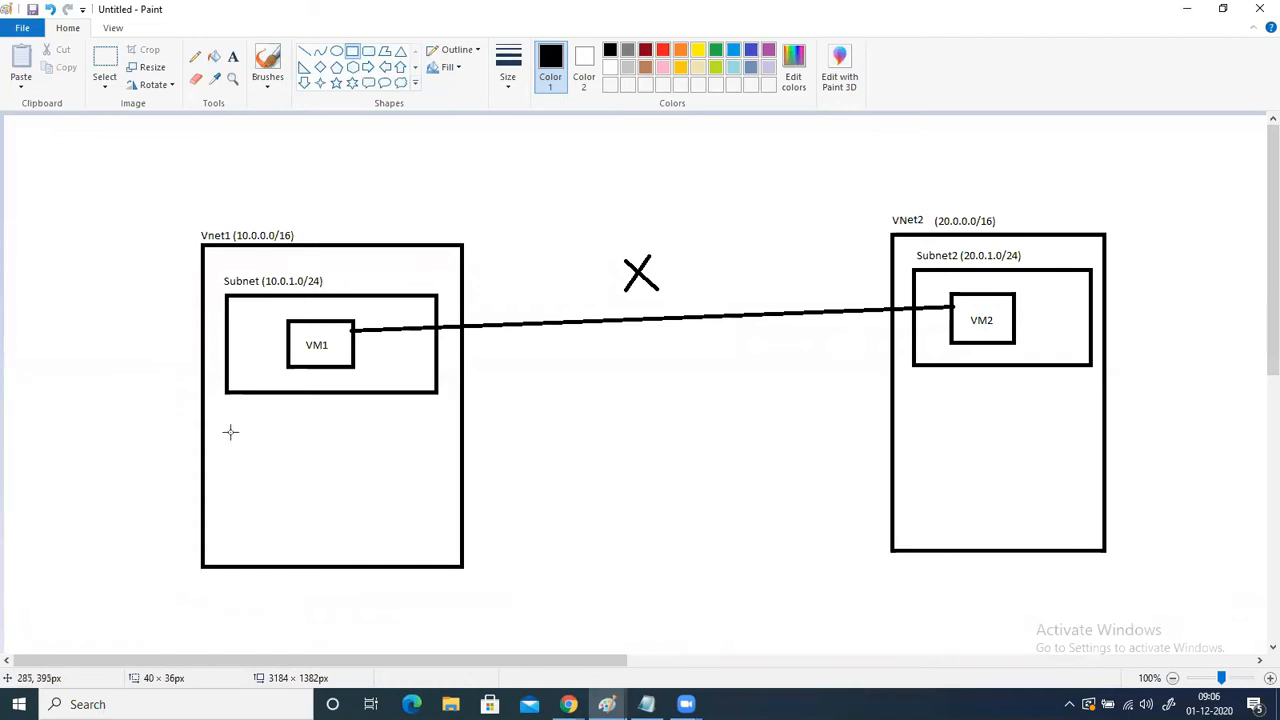
mouse_move(230, 434)
mouse_down()
mouse_move(392, 490)
mouse_move(437, 539)
mouse_up()
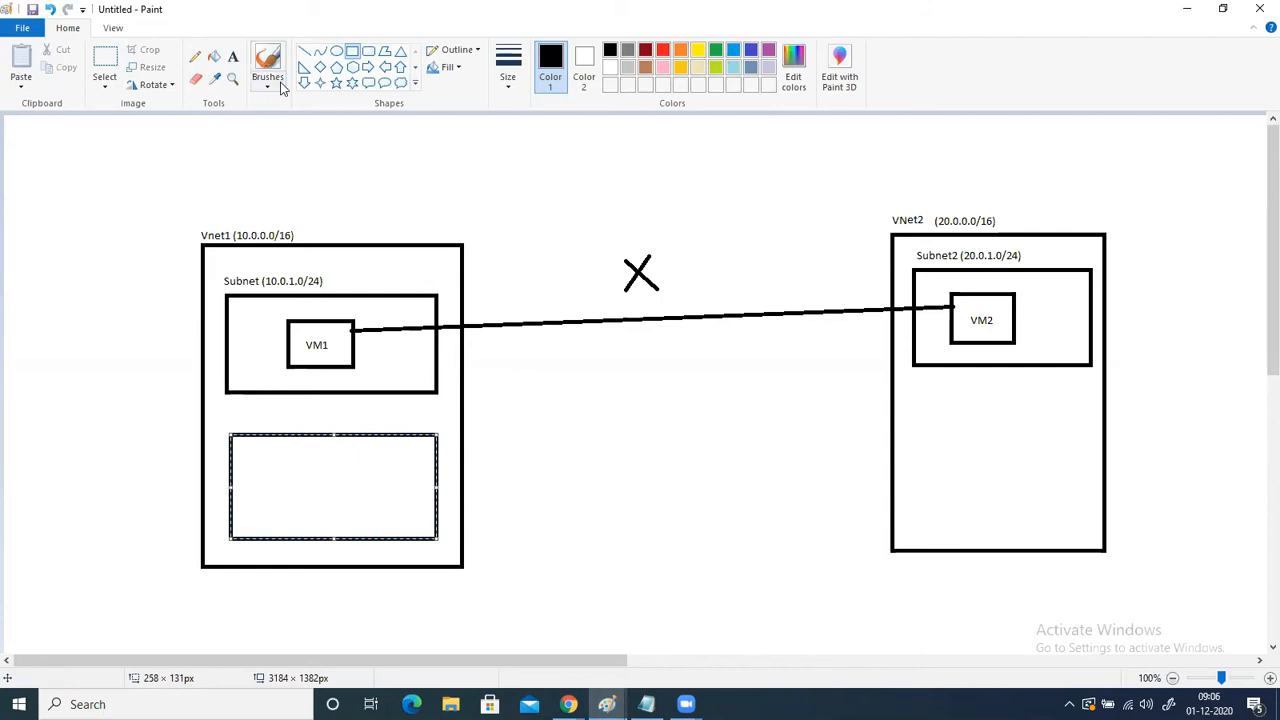
click(335, 285)
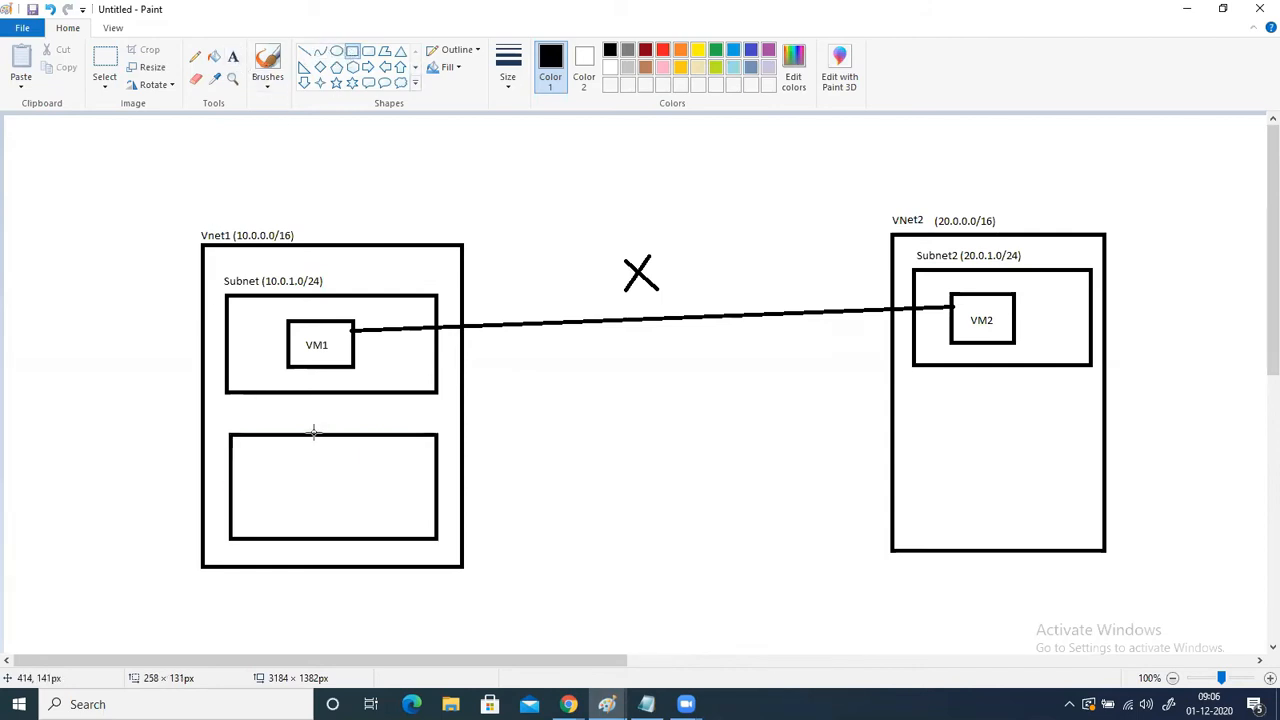
drag(296, 463, 337, 506)
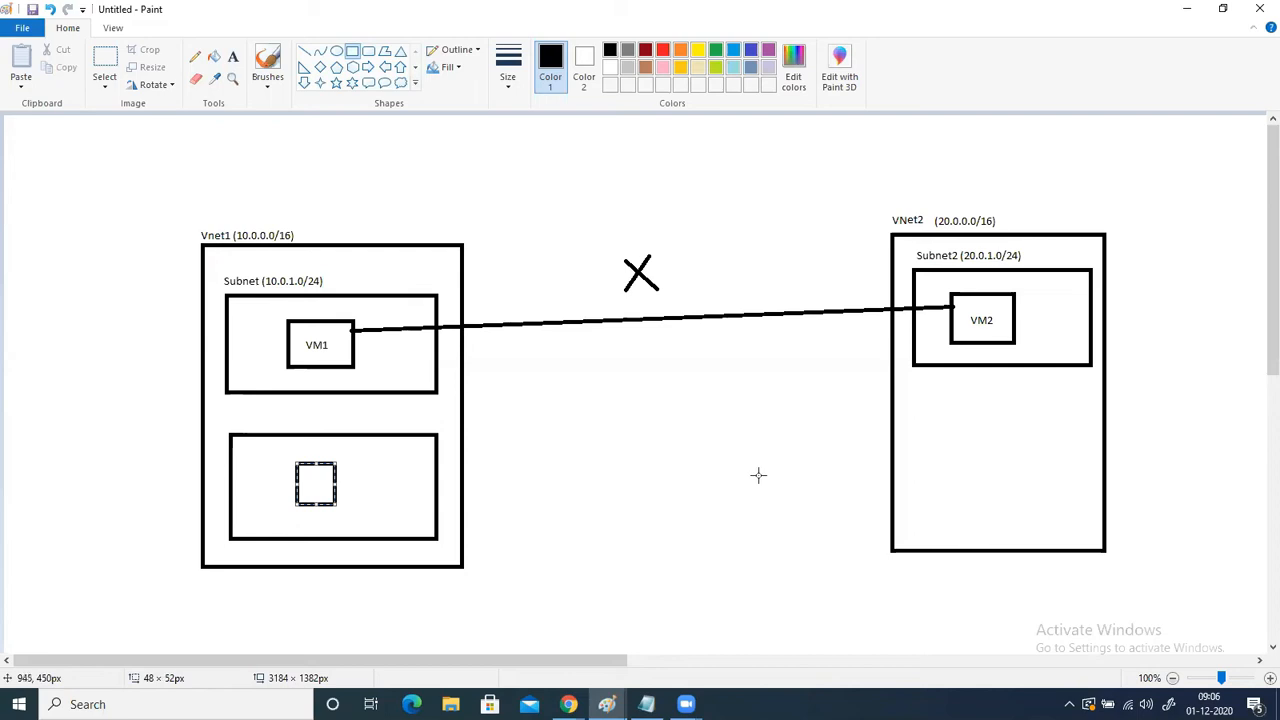
- Undo the second subnet with its inner box, the X mark and the line connecting VM1 to VM2
key(ctrl+z)
key(ctrl+z)
key(ctrl+z)
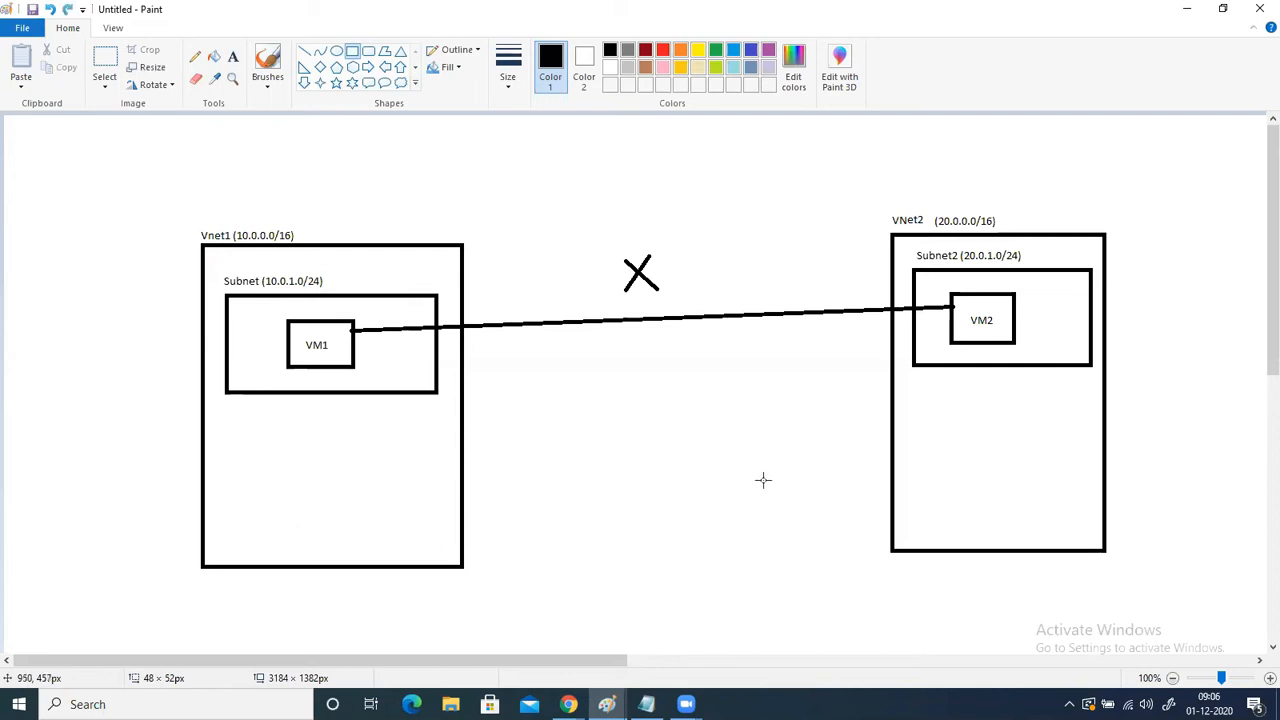
key(ctrl+z)
key(ctrl+z)
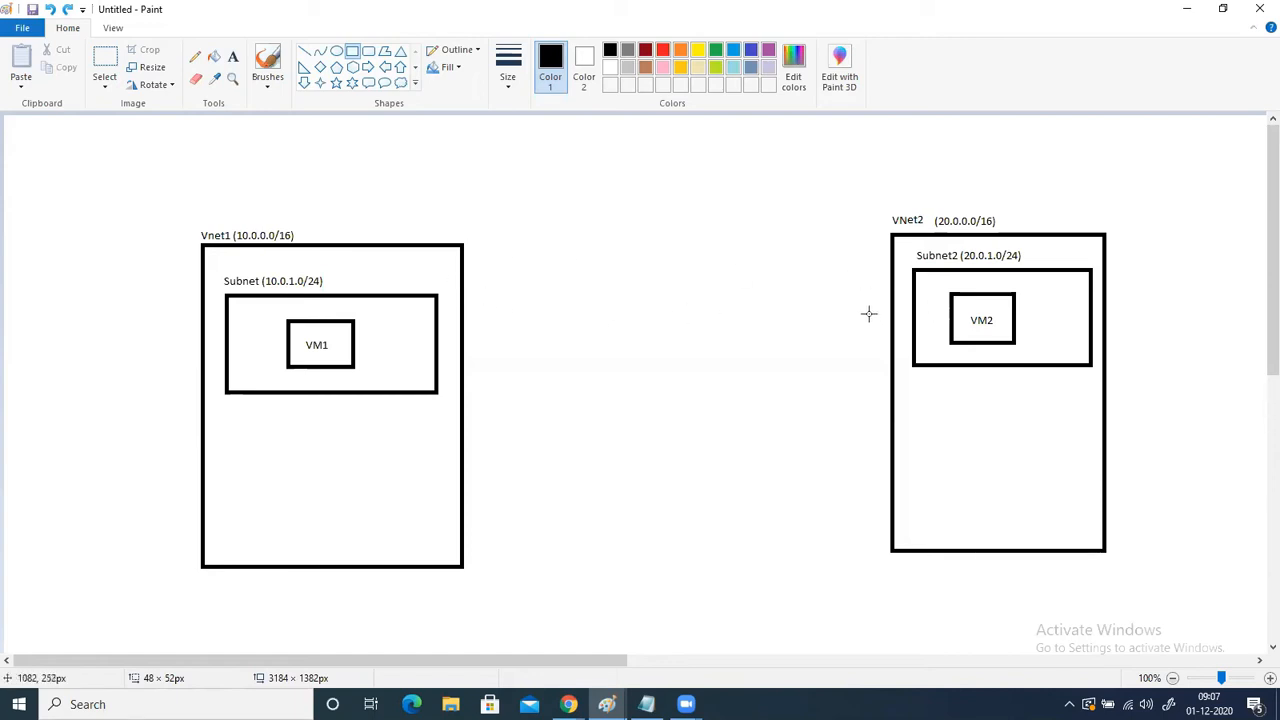
- Switch to the Chrome window with the Azure portal's resource groups and go to the portal home page
click(568, 704)
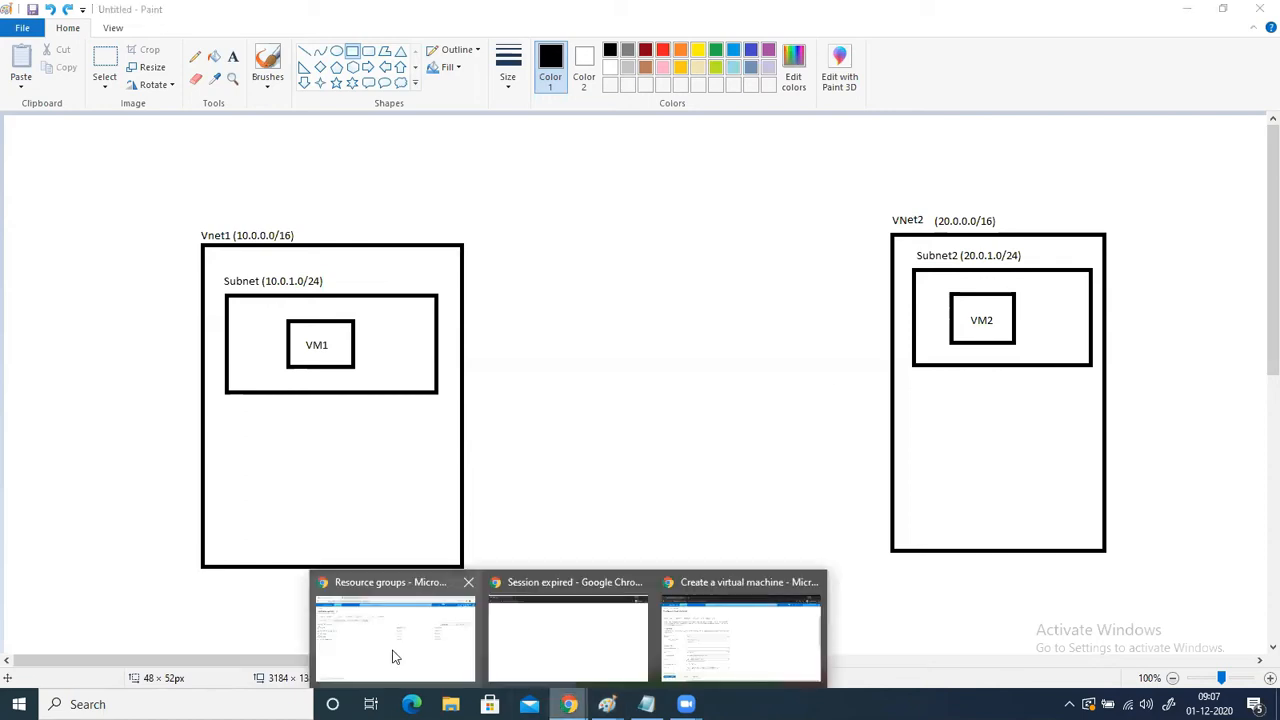
click(391, 652)
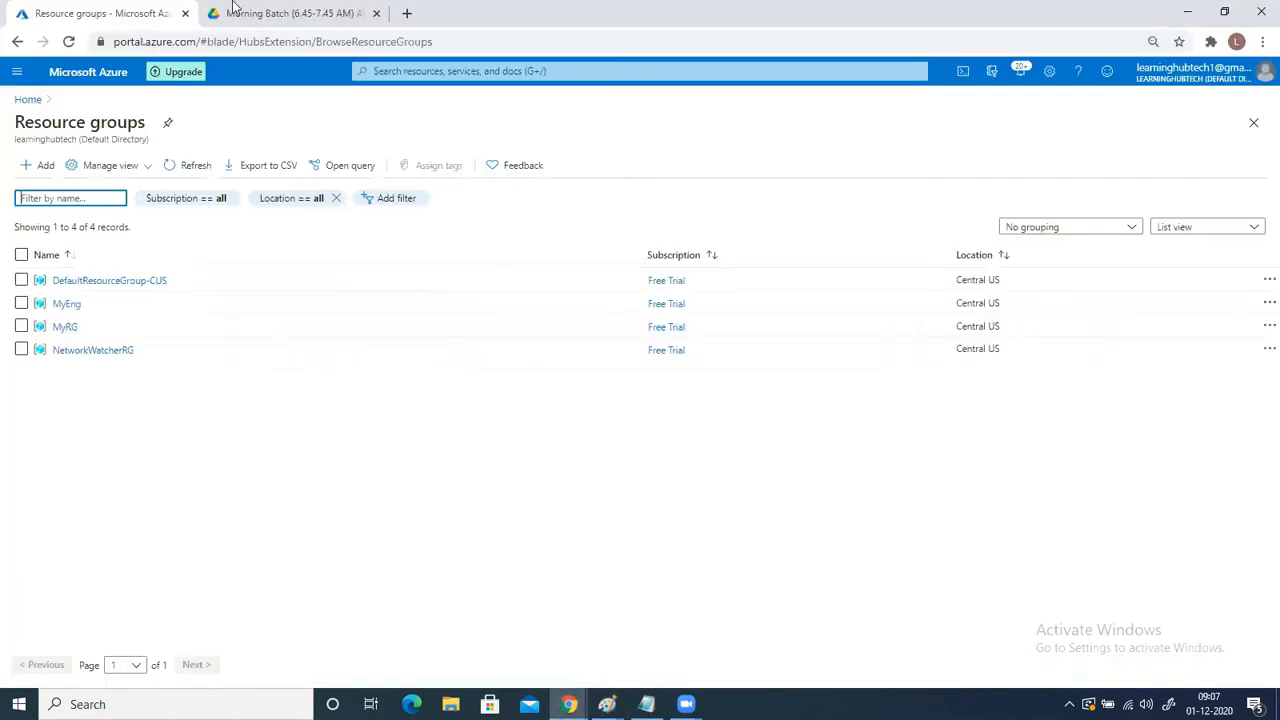
click(25, 100)
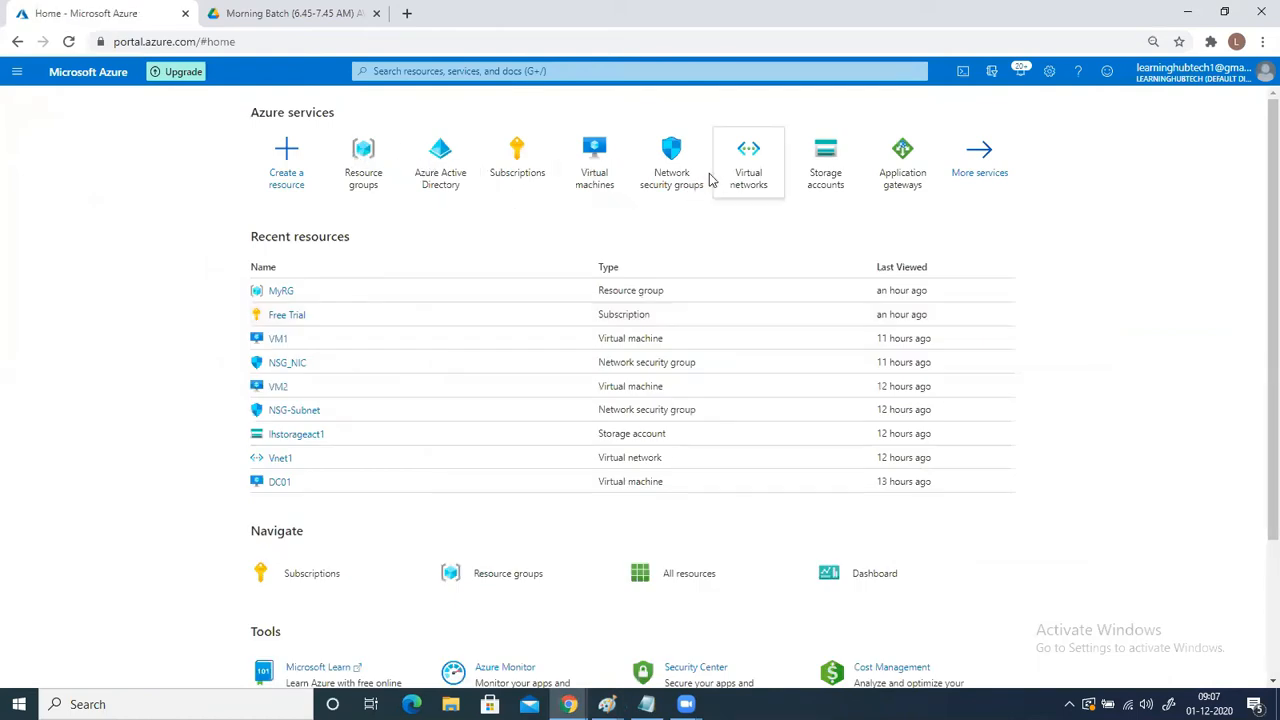
- Open the MyRG resource group from the resource groups list
click(366, 160)
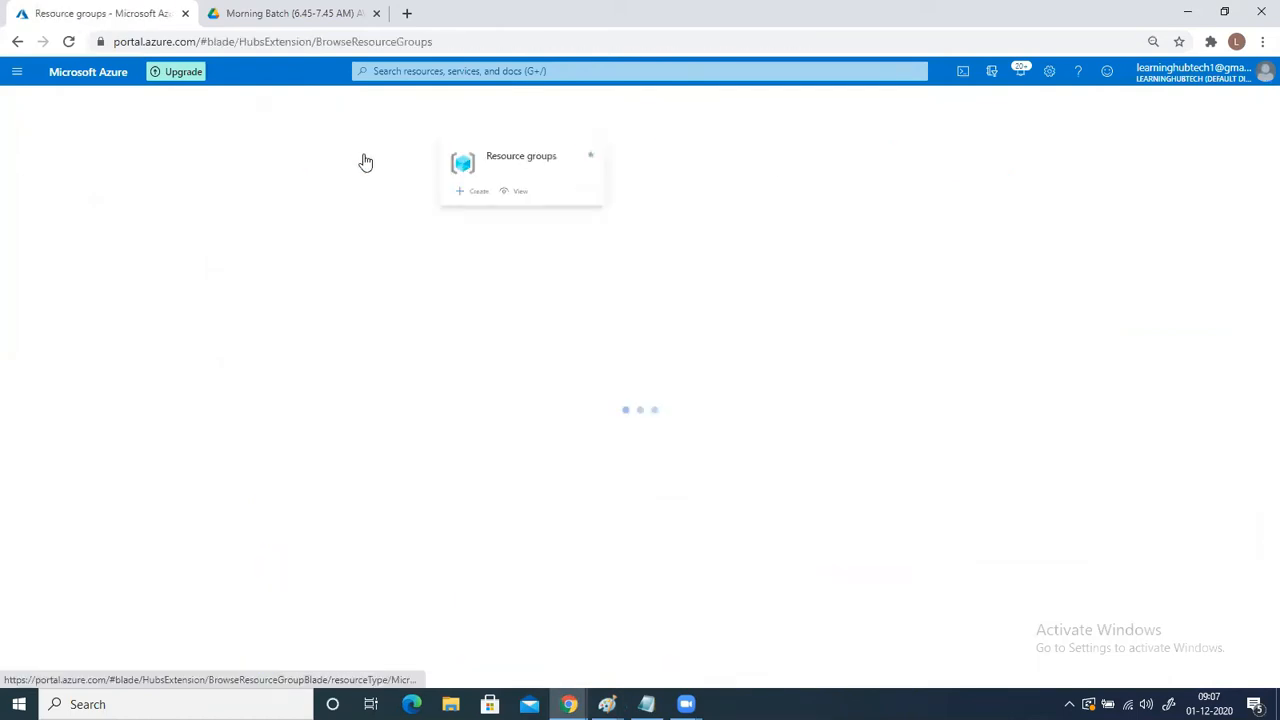
click(49, 289)
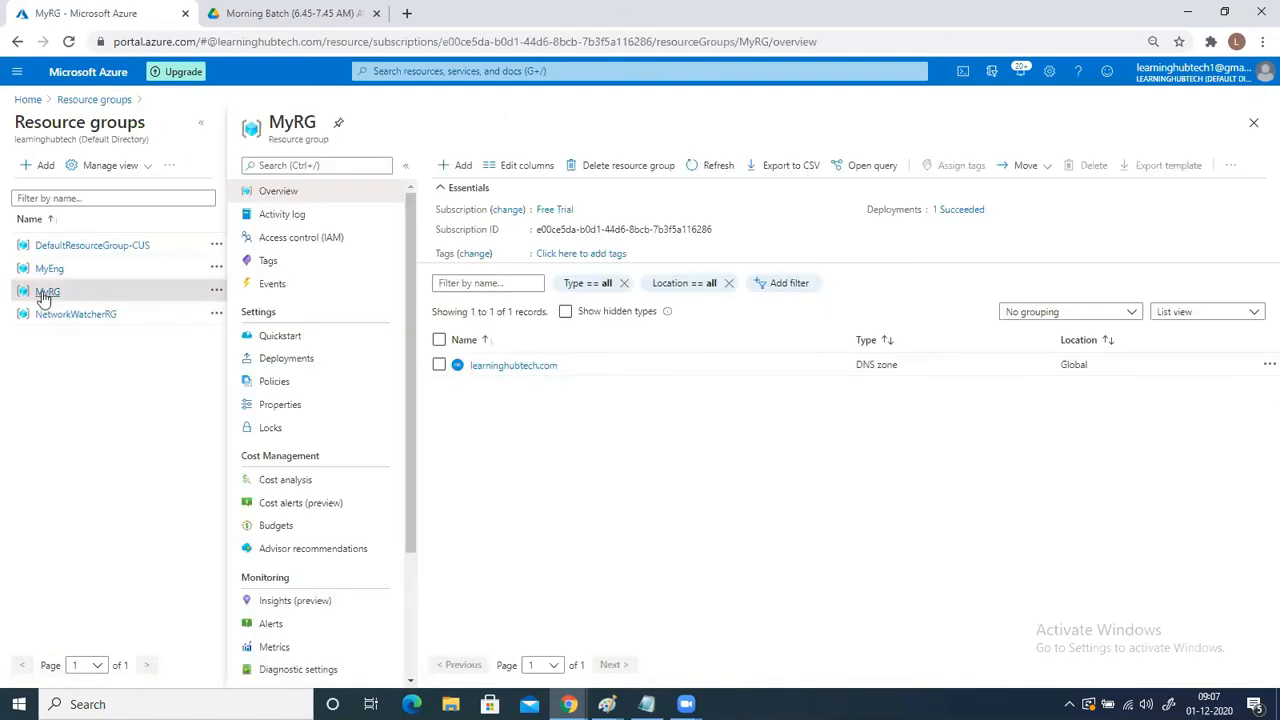
- Start creating a virtual network in resource group MyRG, name it VNet1, and proceed to its IP address settings
click(388, 68)
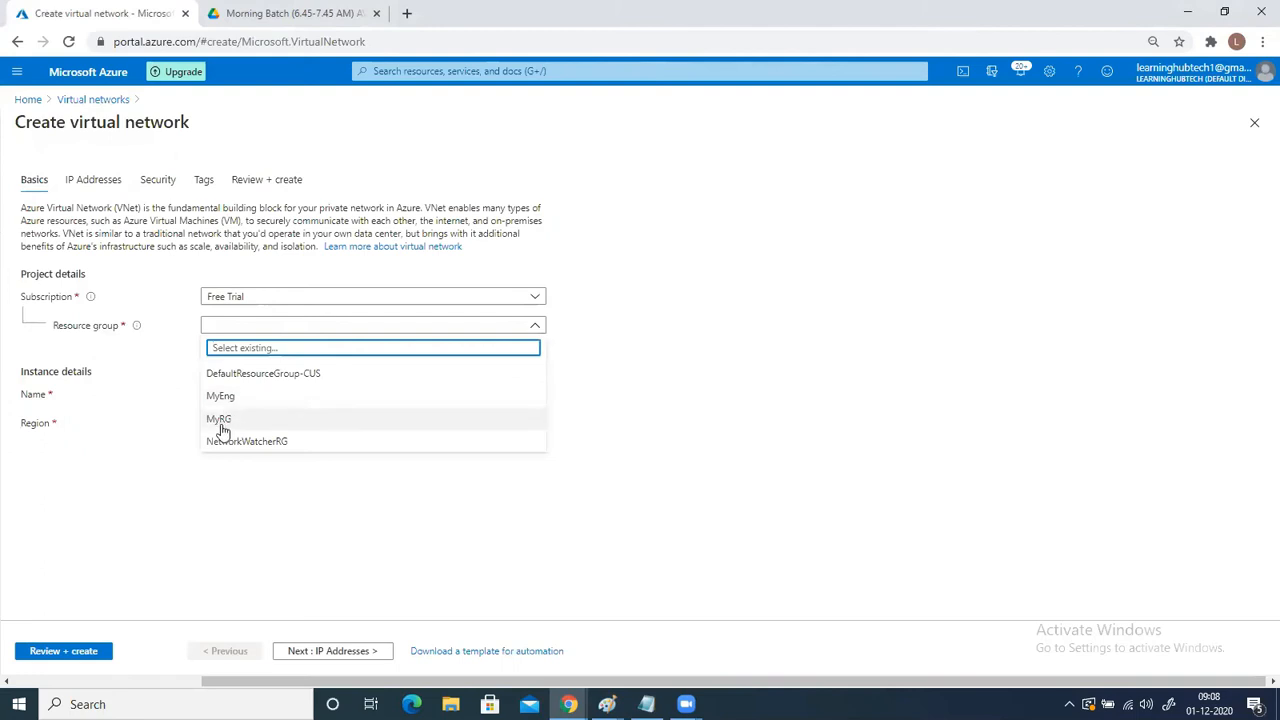
click(216, 418)
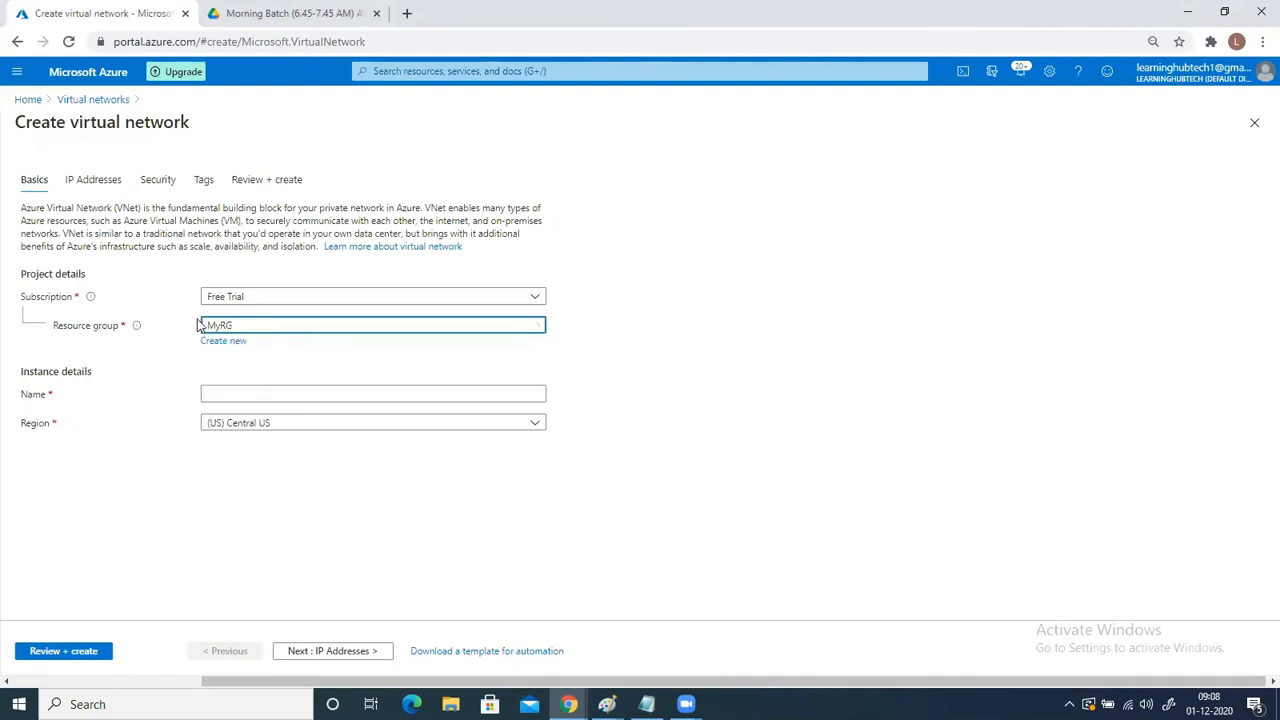
click(215, 391)
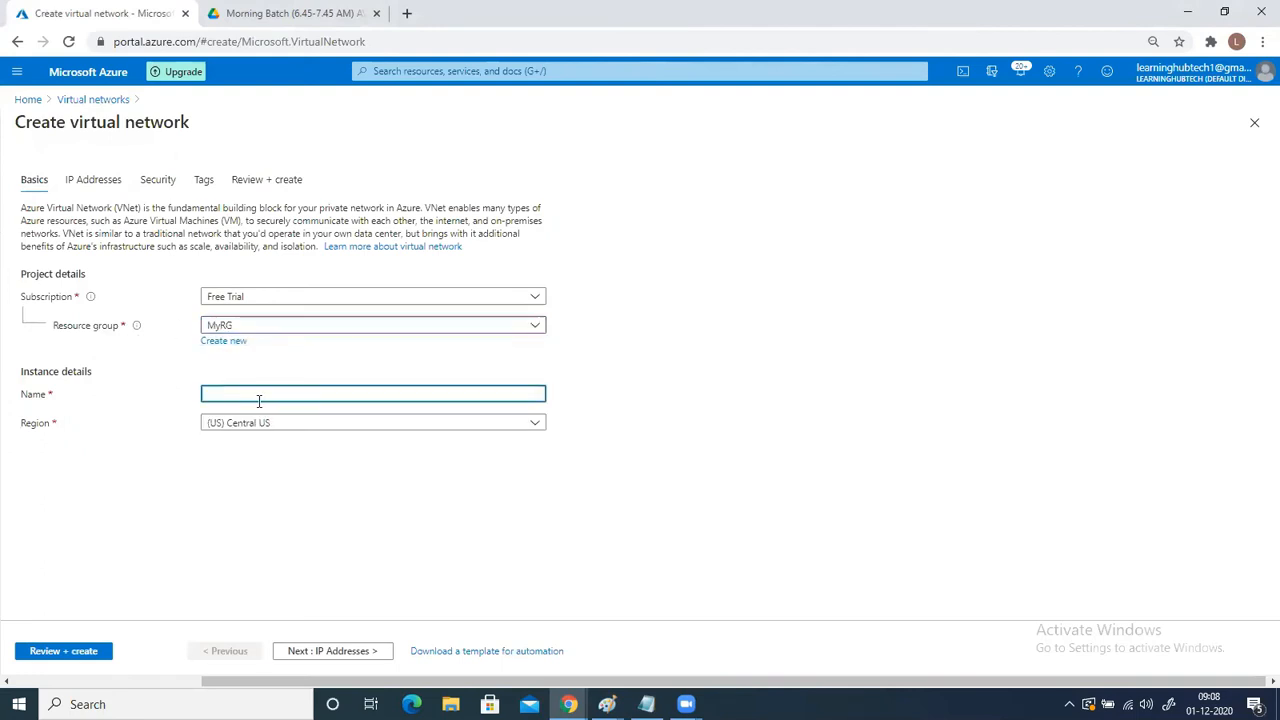
text(VnEt)
click(314, 651)
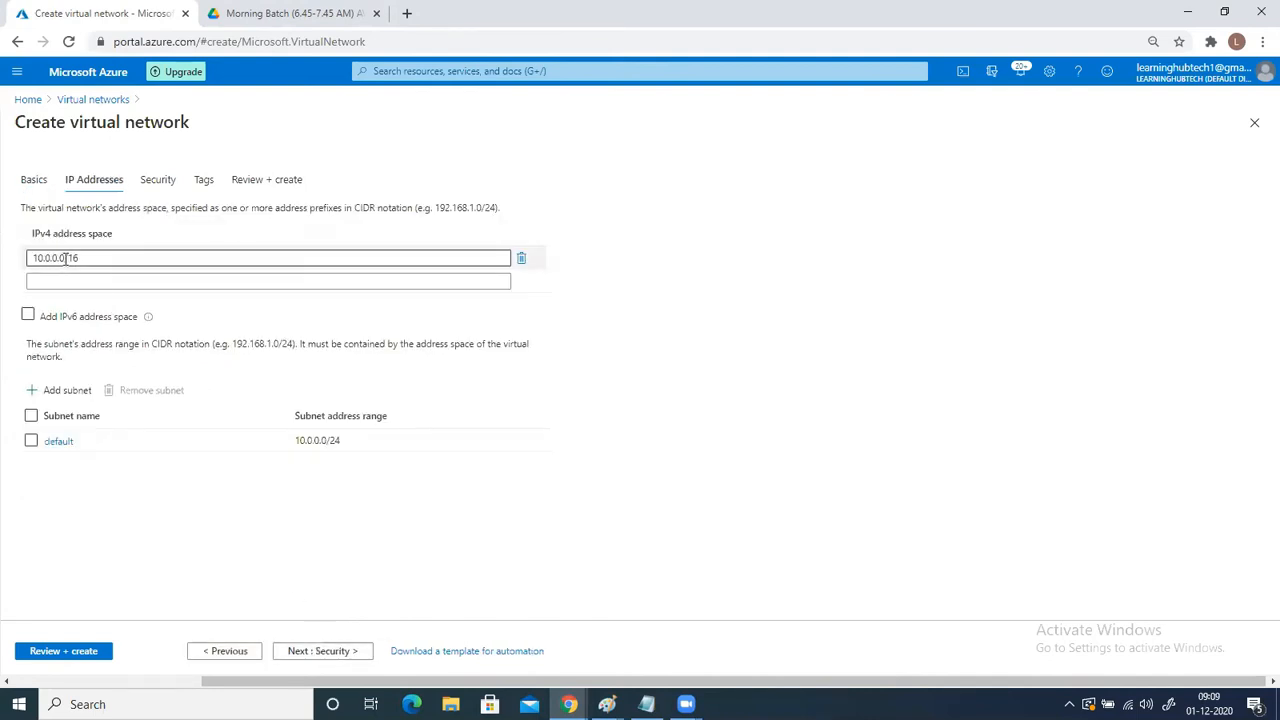
- Rename the default subnet as Subnet1 with address range 10.0.1.0/24, and create the virtual network
click(60, 442)
key(ctrl+a)
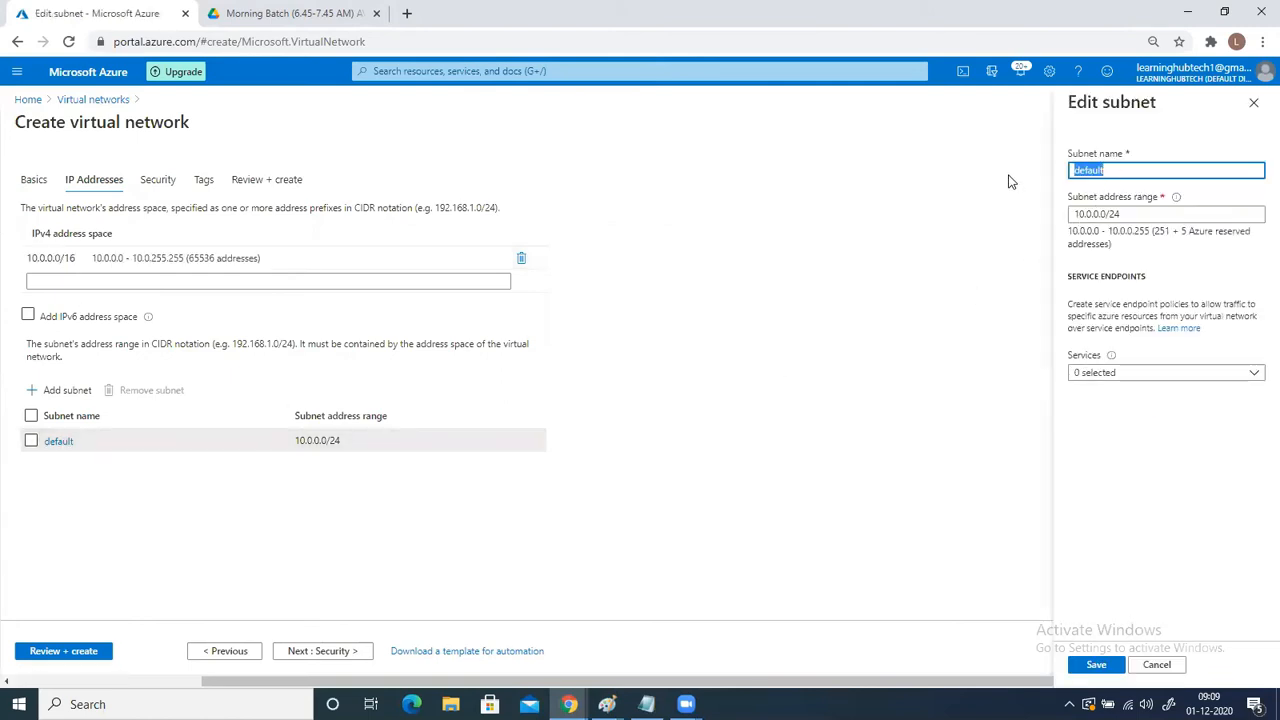
text(Subnet1)
click(1096, 214)
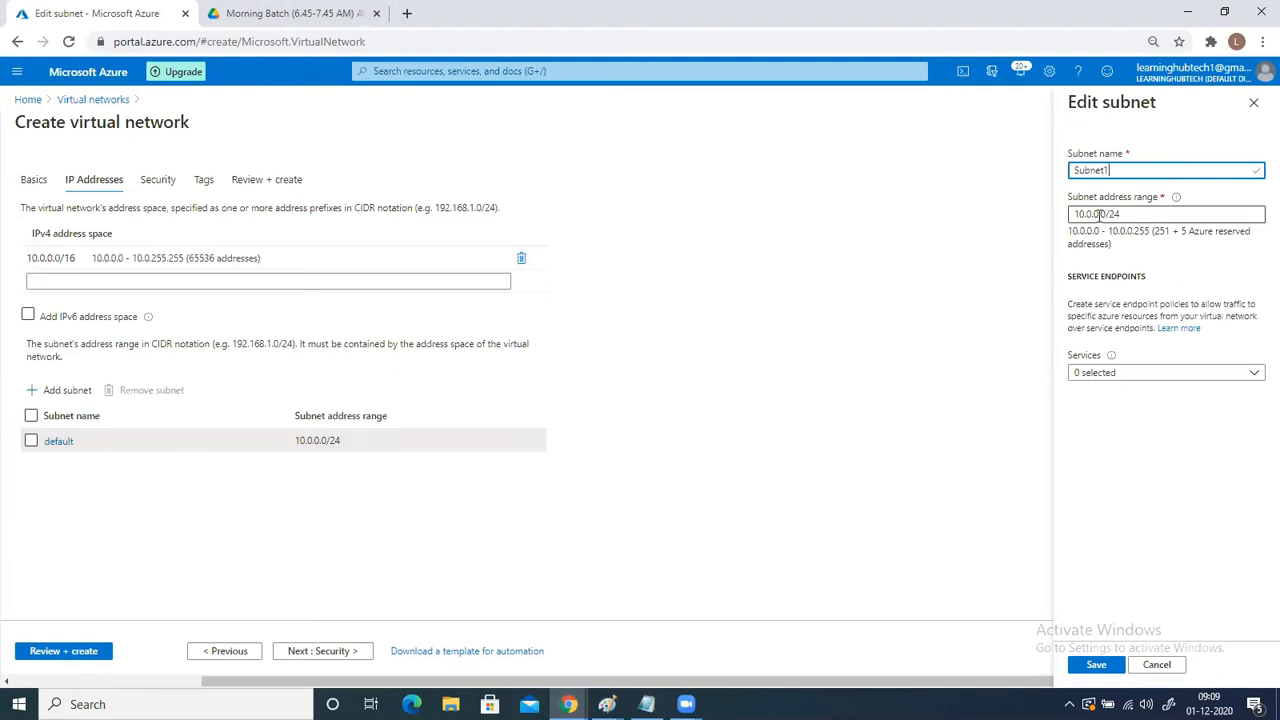
key(BackSpace)
text(1)
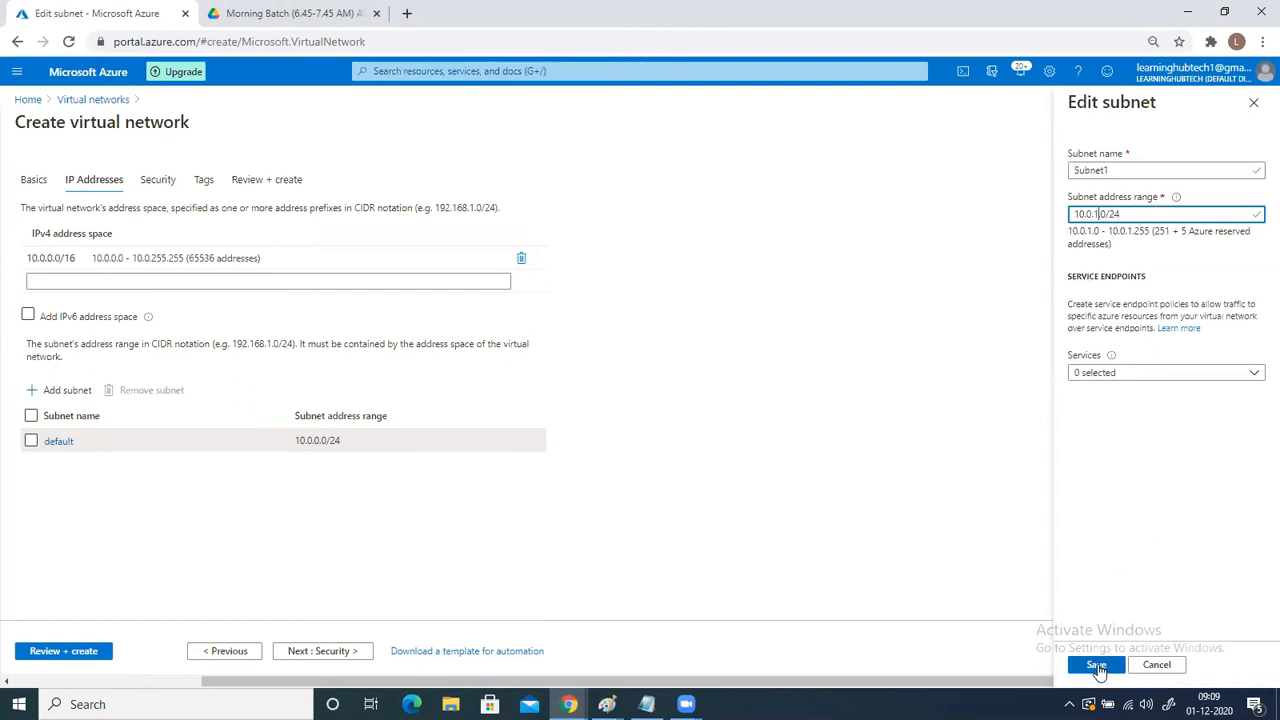
click(1099, 669)
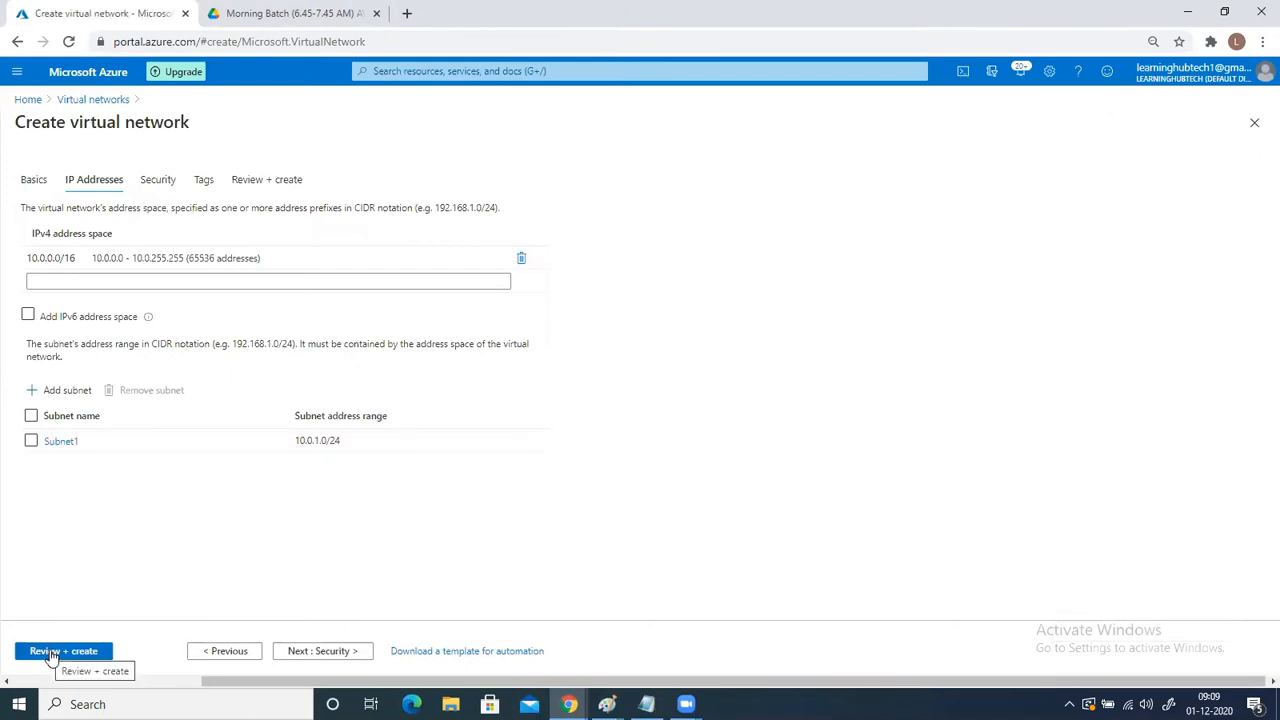
click(53, 654)
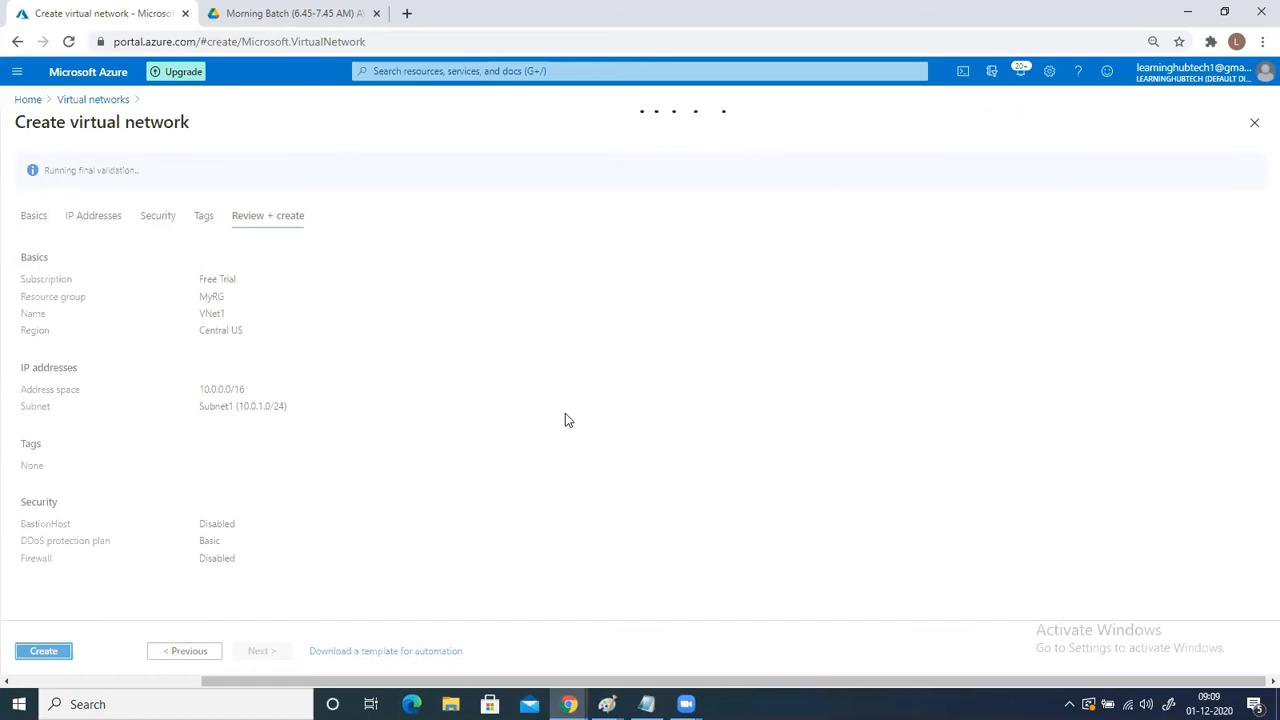
click(46, 651)
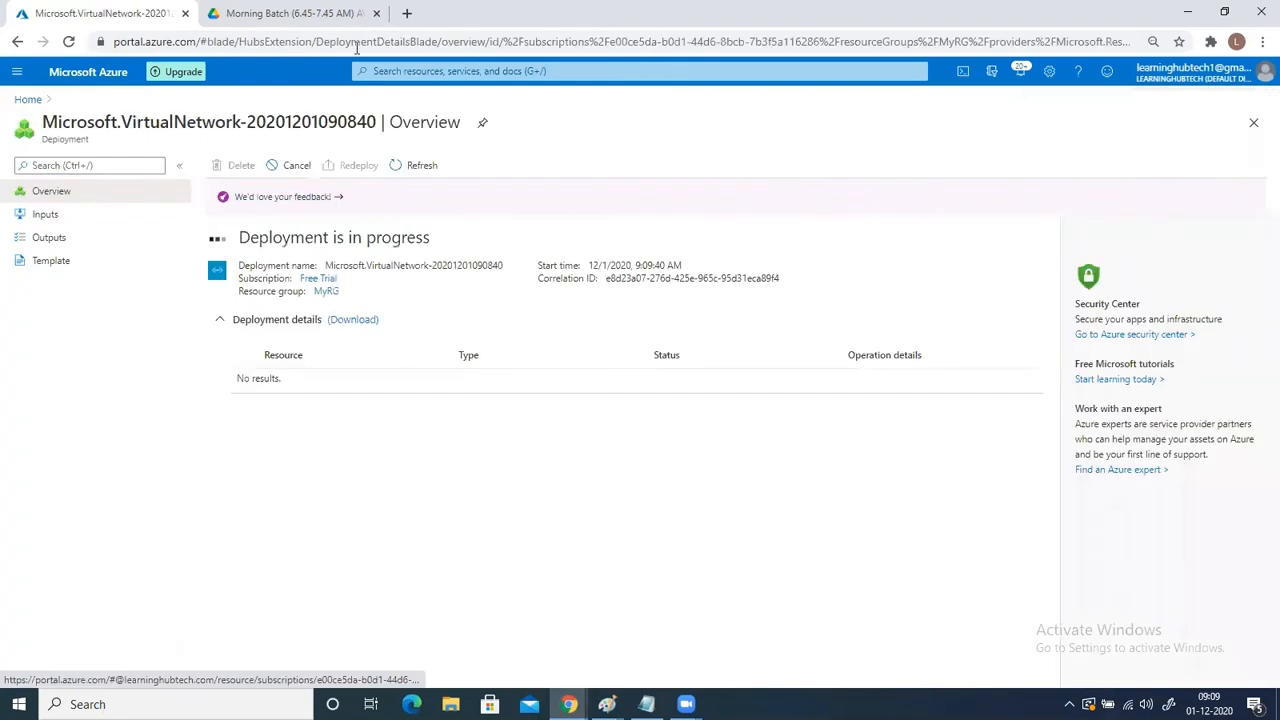
- Start creating another virtual network in resource group MyRG, name it VNet2, and proceed to its IP address settings
click(397, 71)
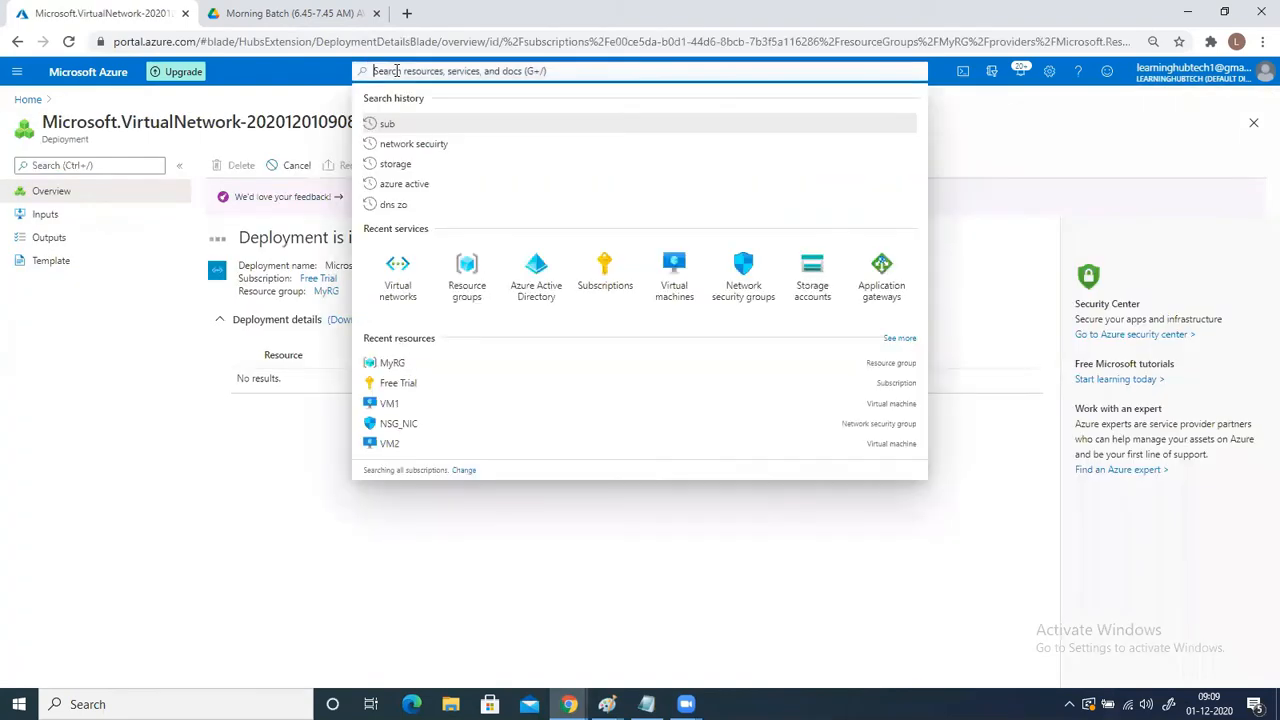
click(398, 268)
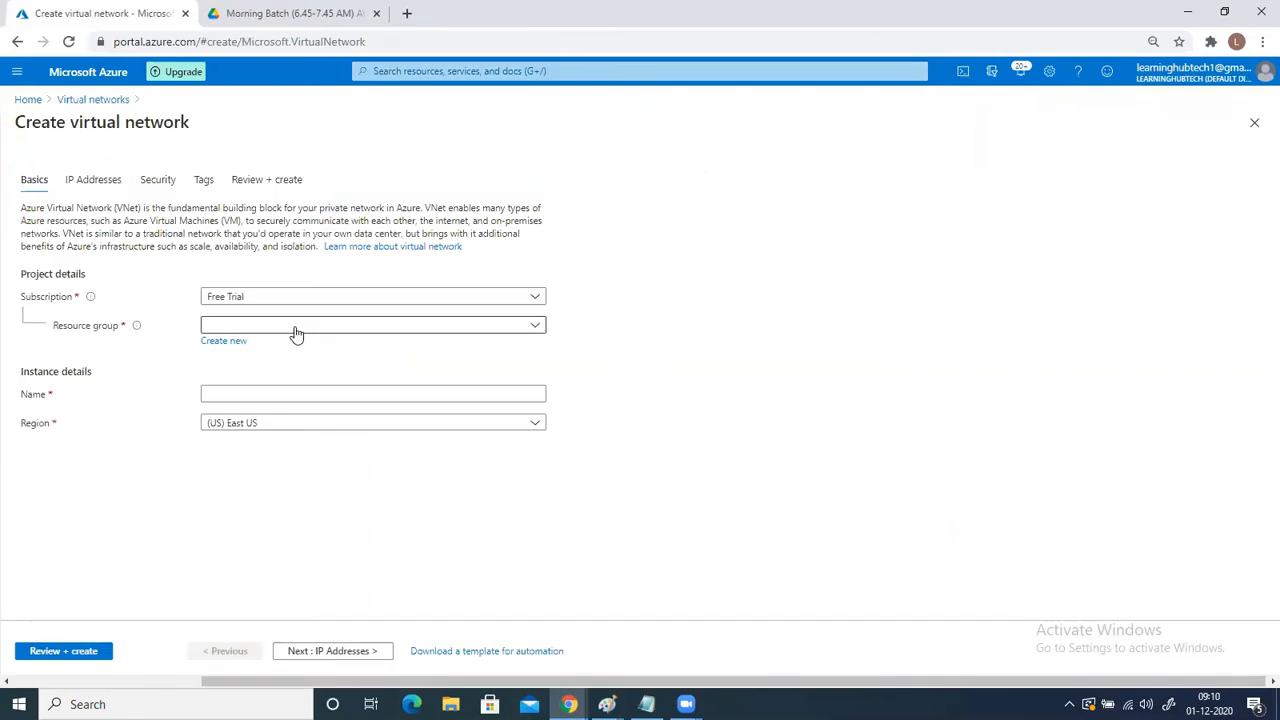
click(294, 331)
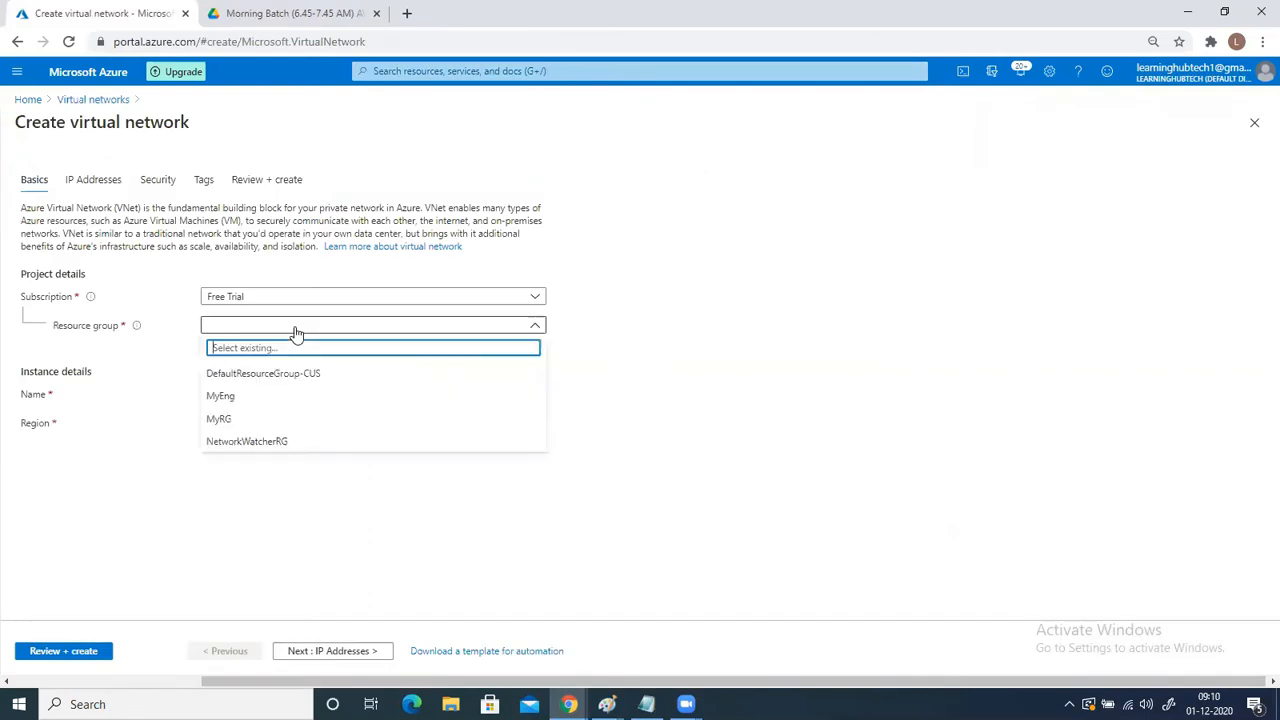
click(220, 419)
click(222, 392)
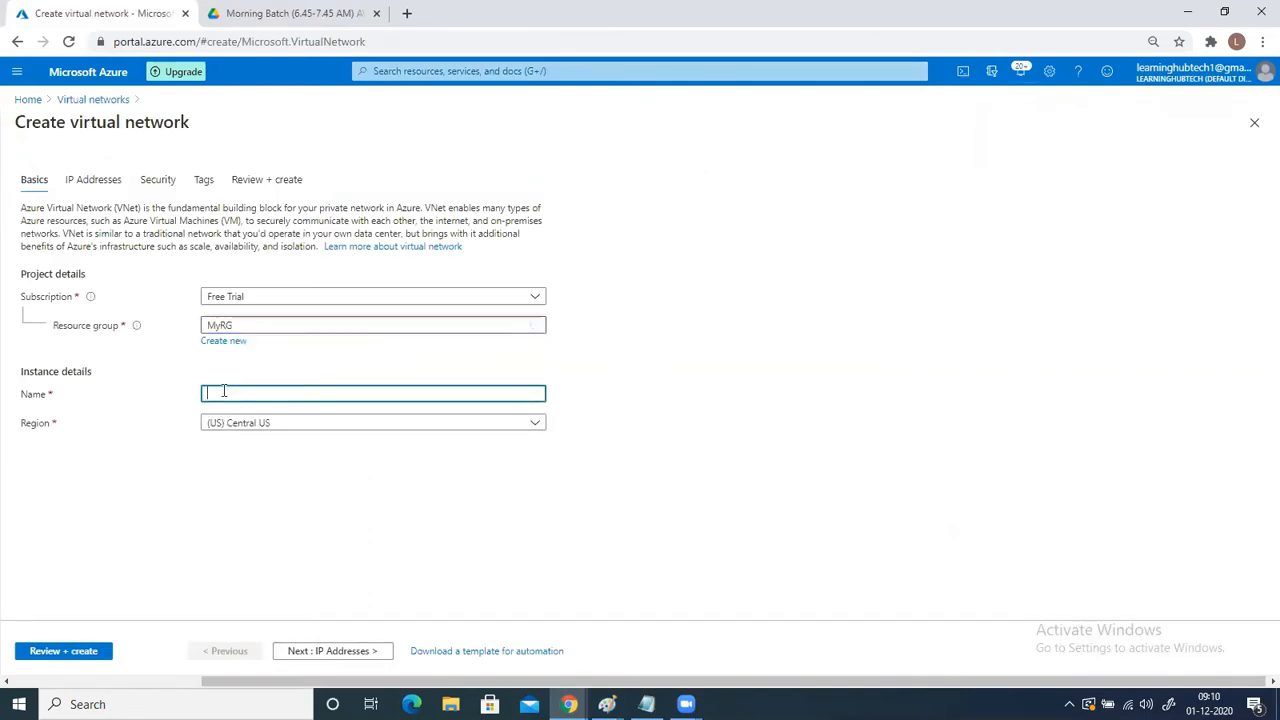
text(VNet)
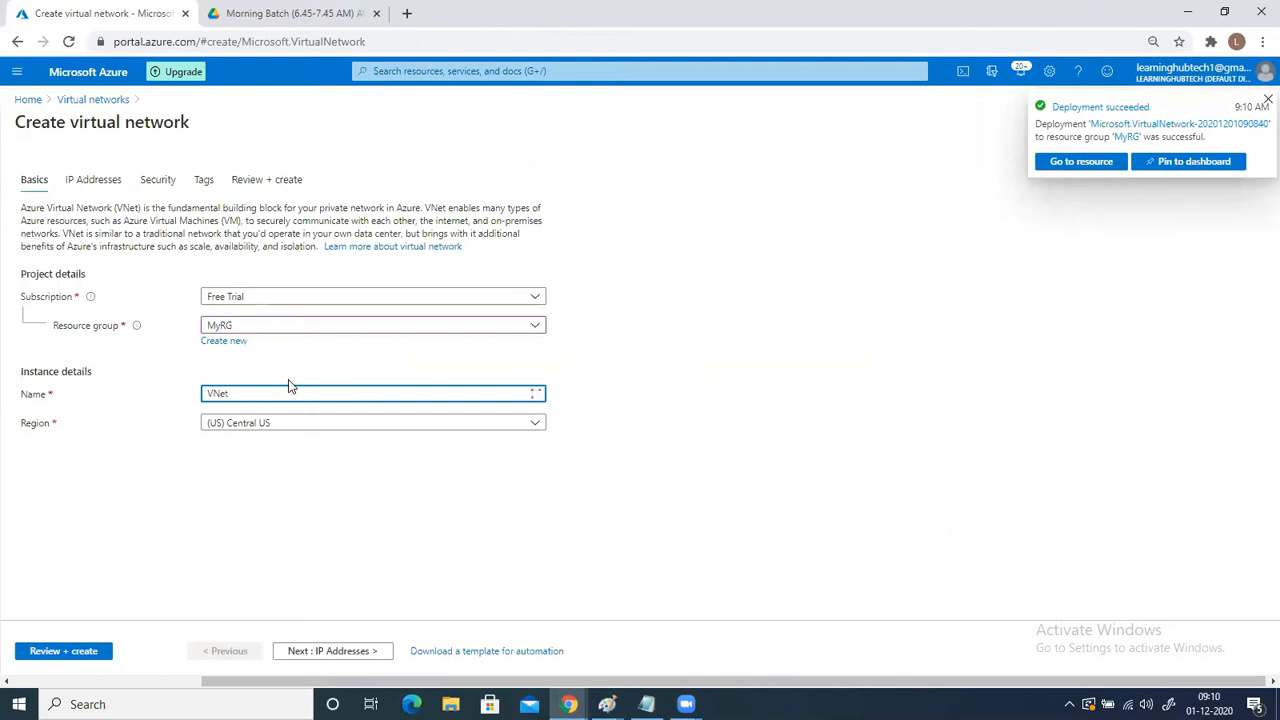
text(2)
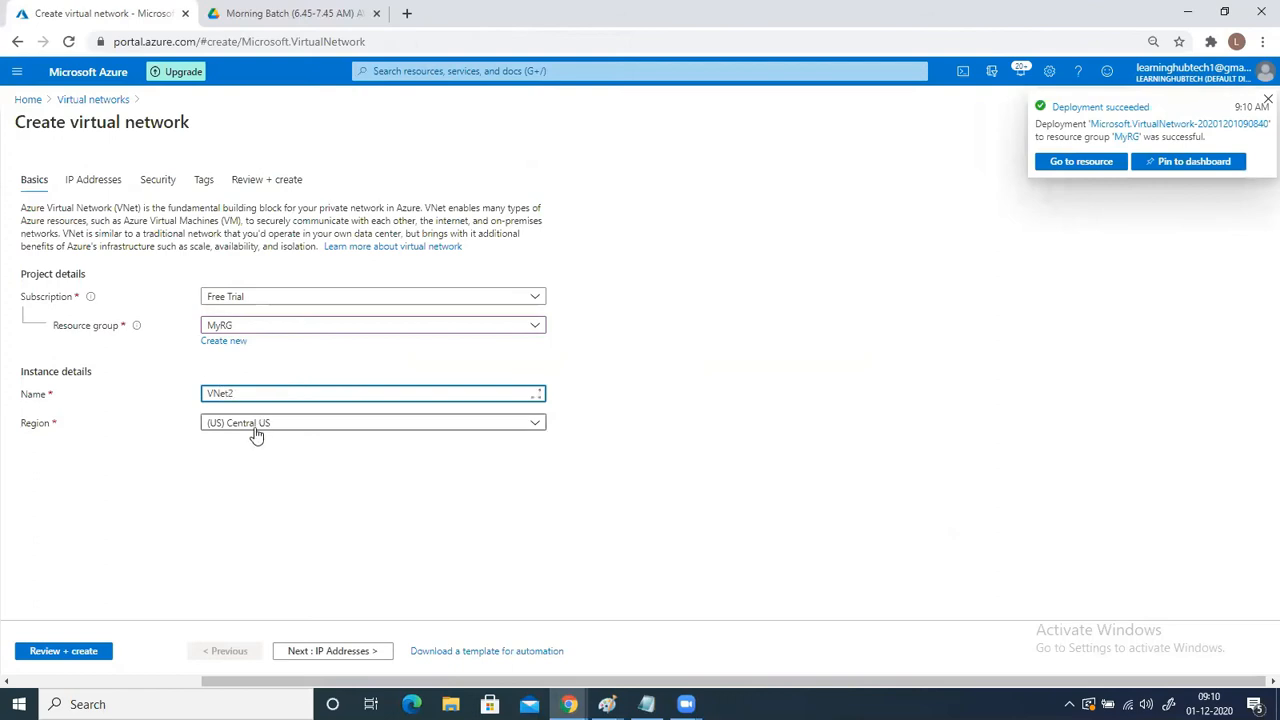
click(312, 651)
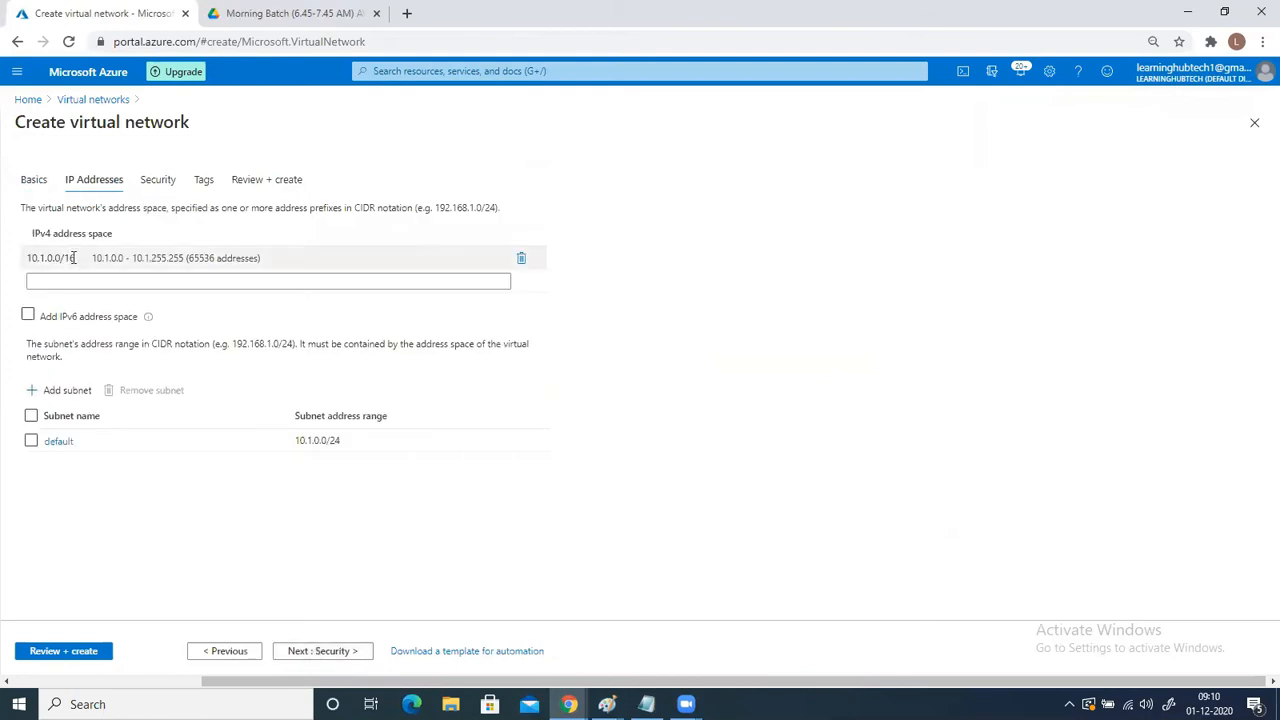
- Set the IPv4 address space of VNet2 to 20.0.0.0/16
click(73, 258)
drag(73, 258, 3, 262)
text(20.0.0.0)
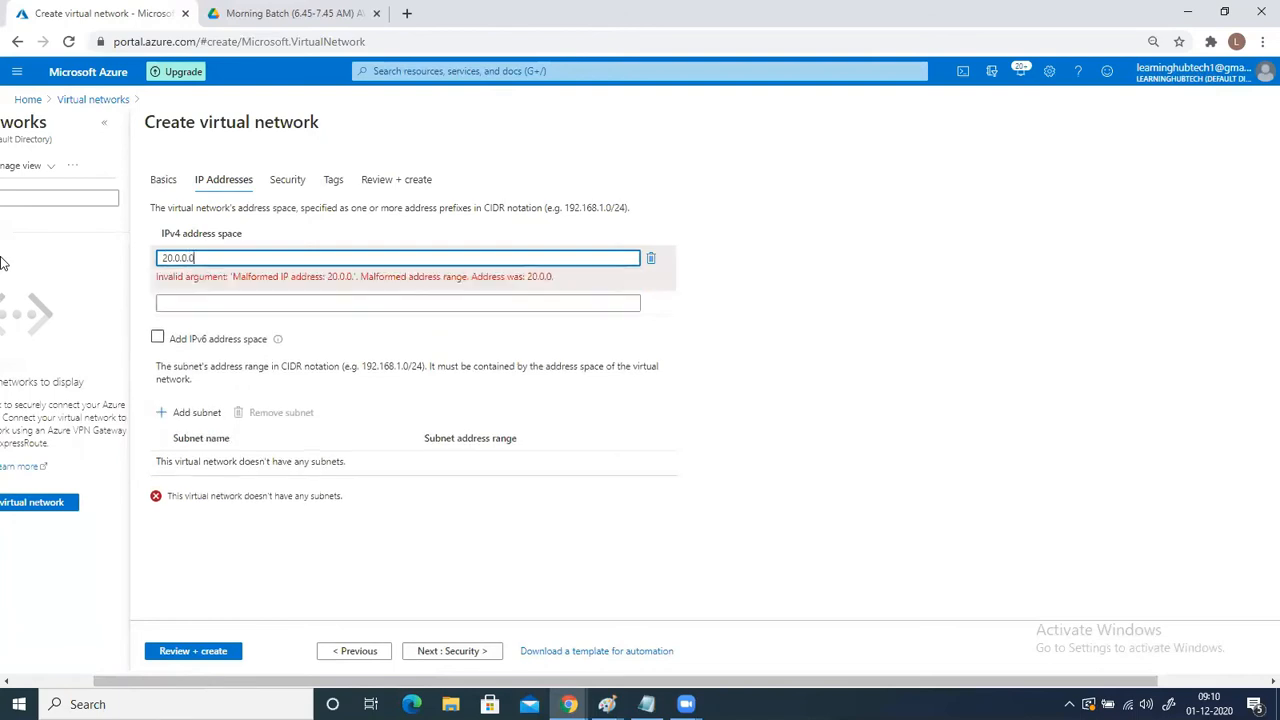
text(/)
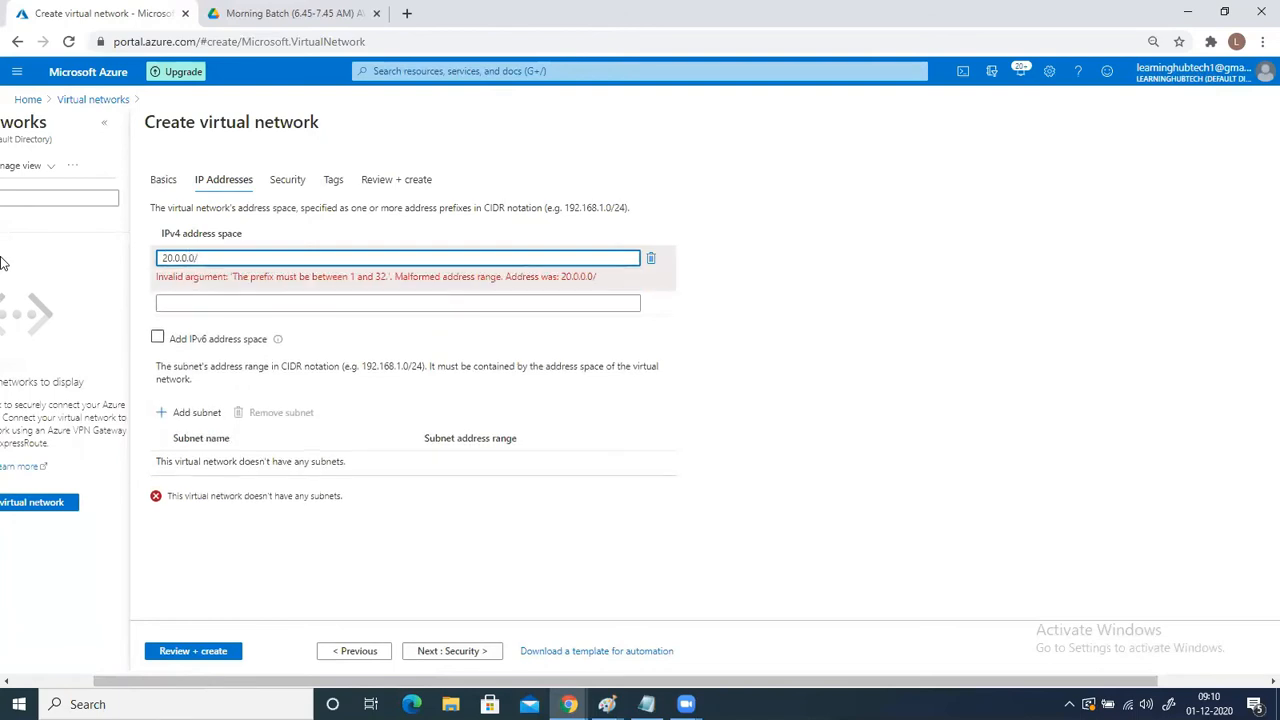
text(16)
- Add a subnet named Subnet2 with address range 20.0.1.0/24, and create the virtual network
click(186, 390)
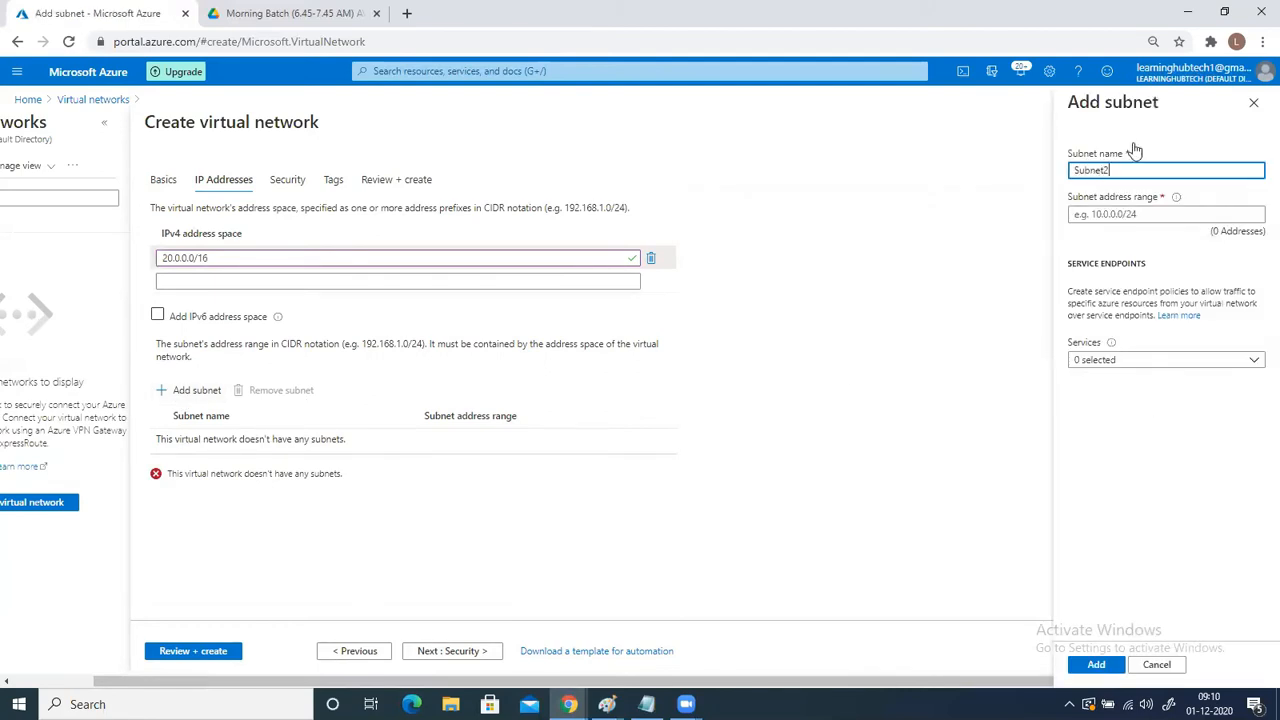
click(1105, 214)
text(20)
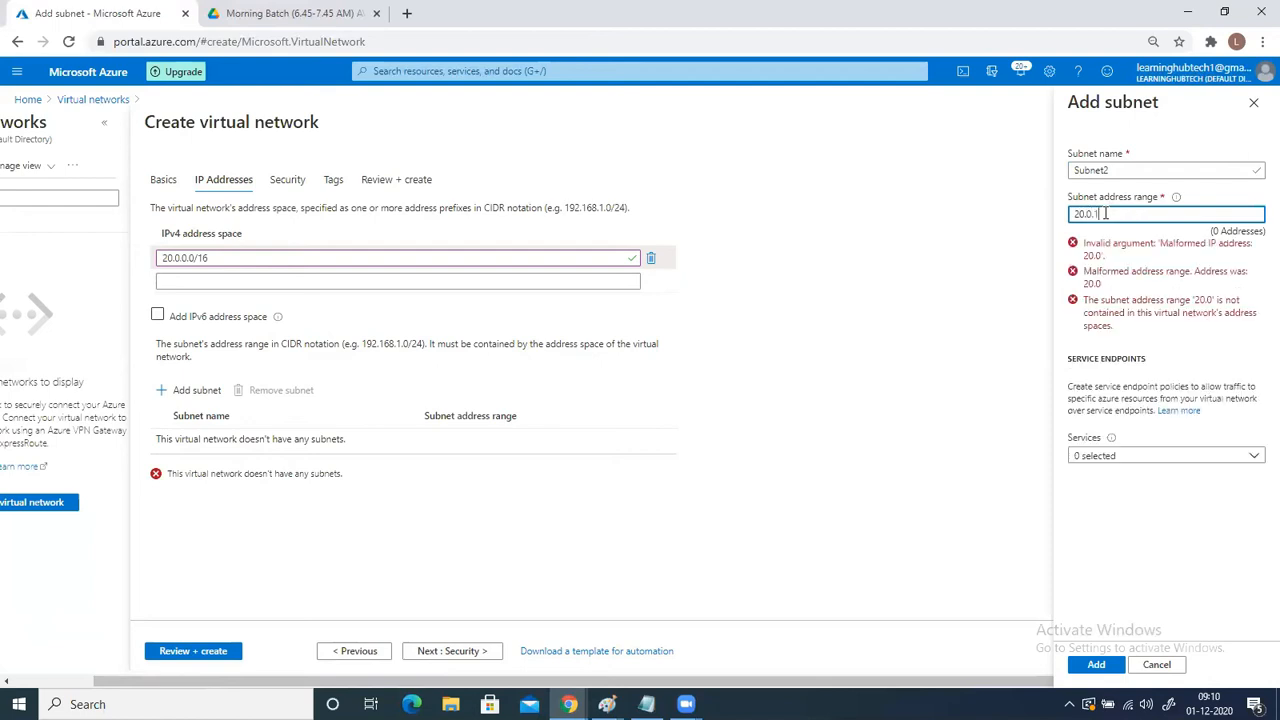
text(.0.1.0)
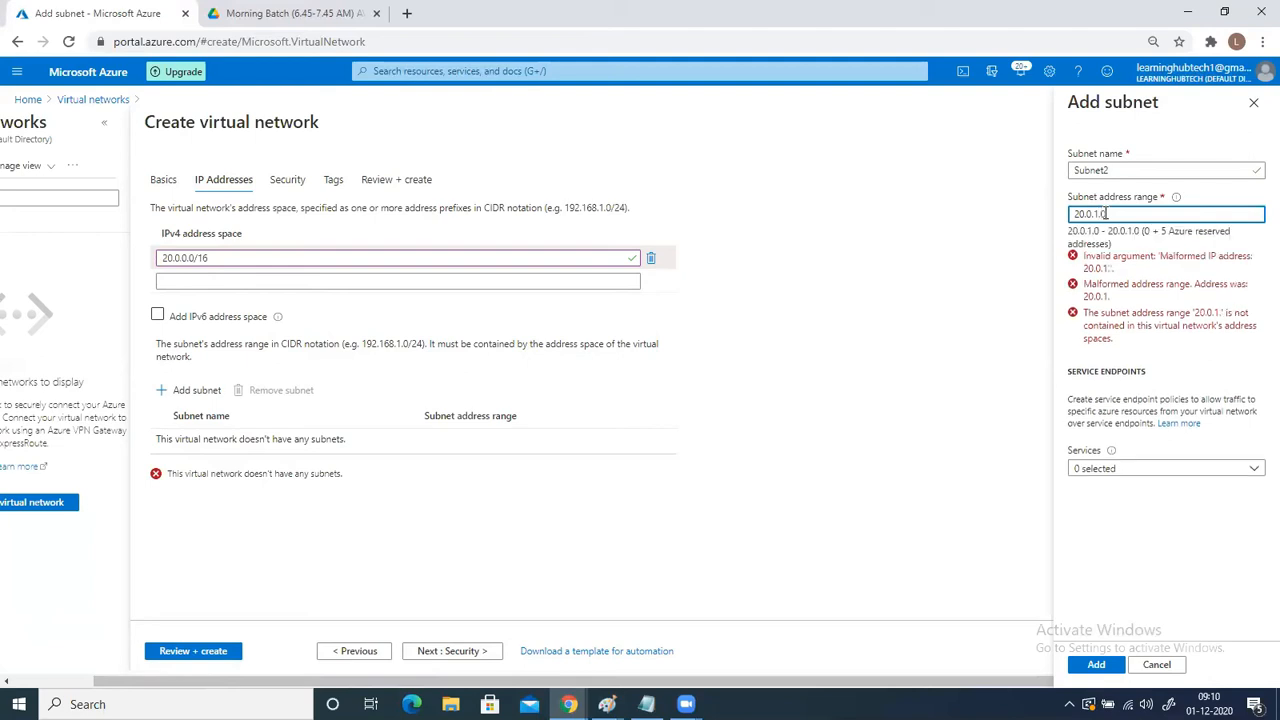
text(/24)
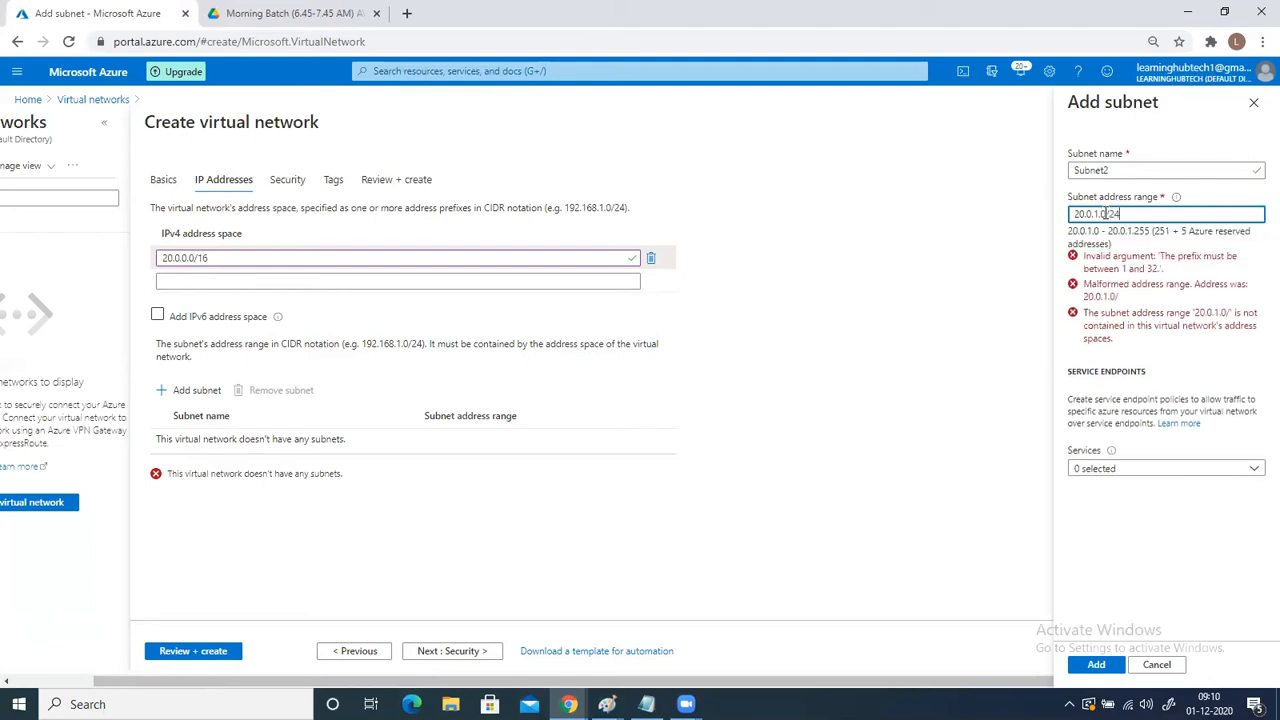
click(1097, 666)
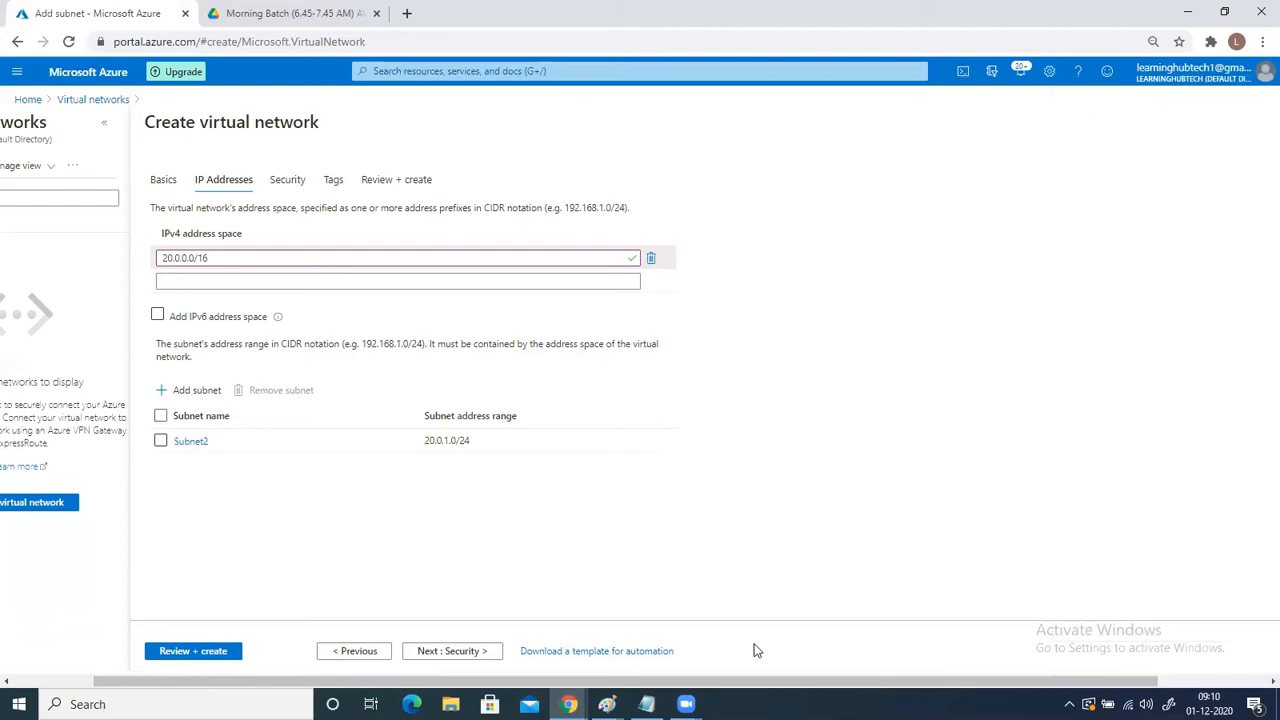
click(211, 651)
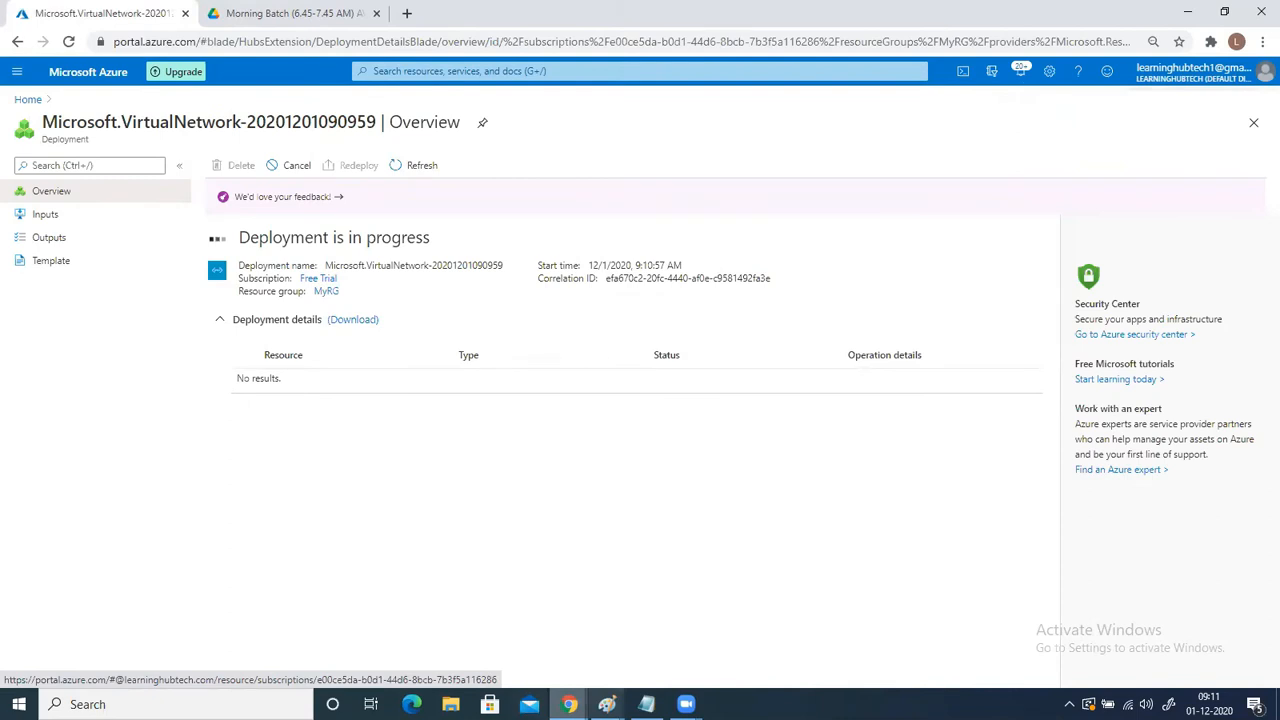
- Switch to the Paint window with the Vnet1 and VNet2 diagram
click(588, 667)
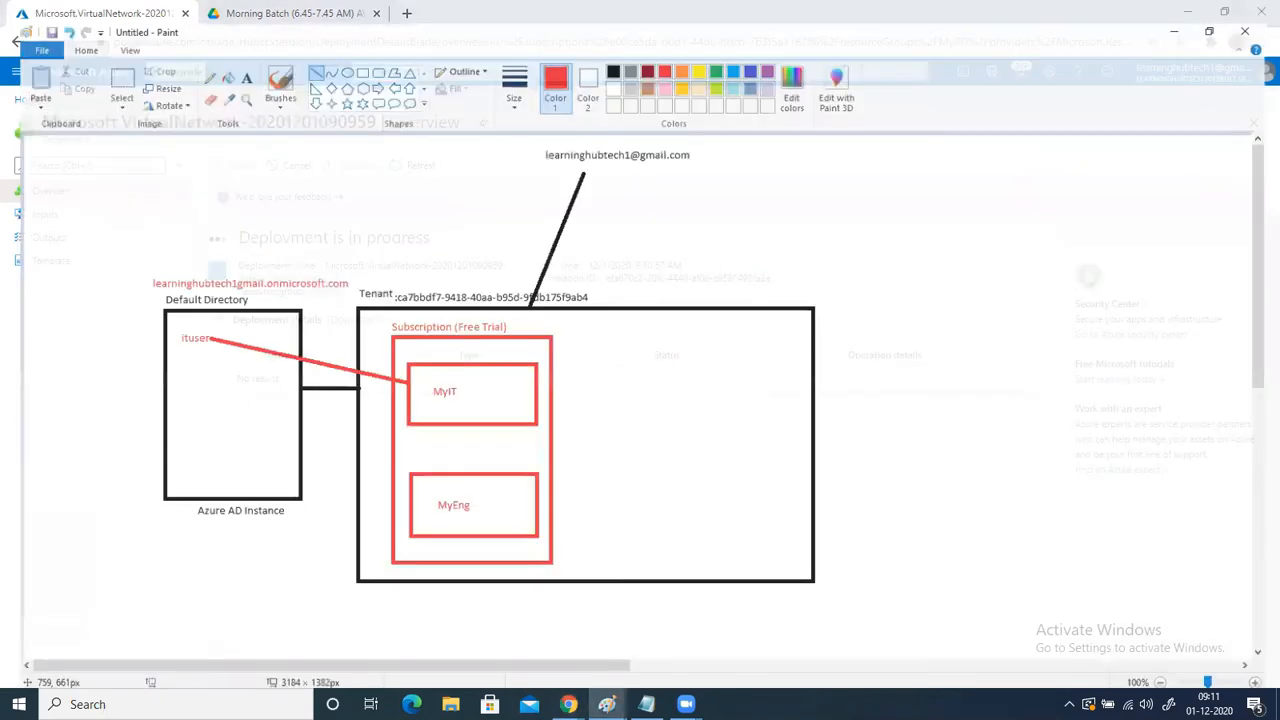
mouse_move(607, 704)
click(703, 646)
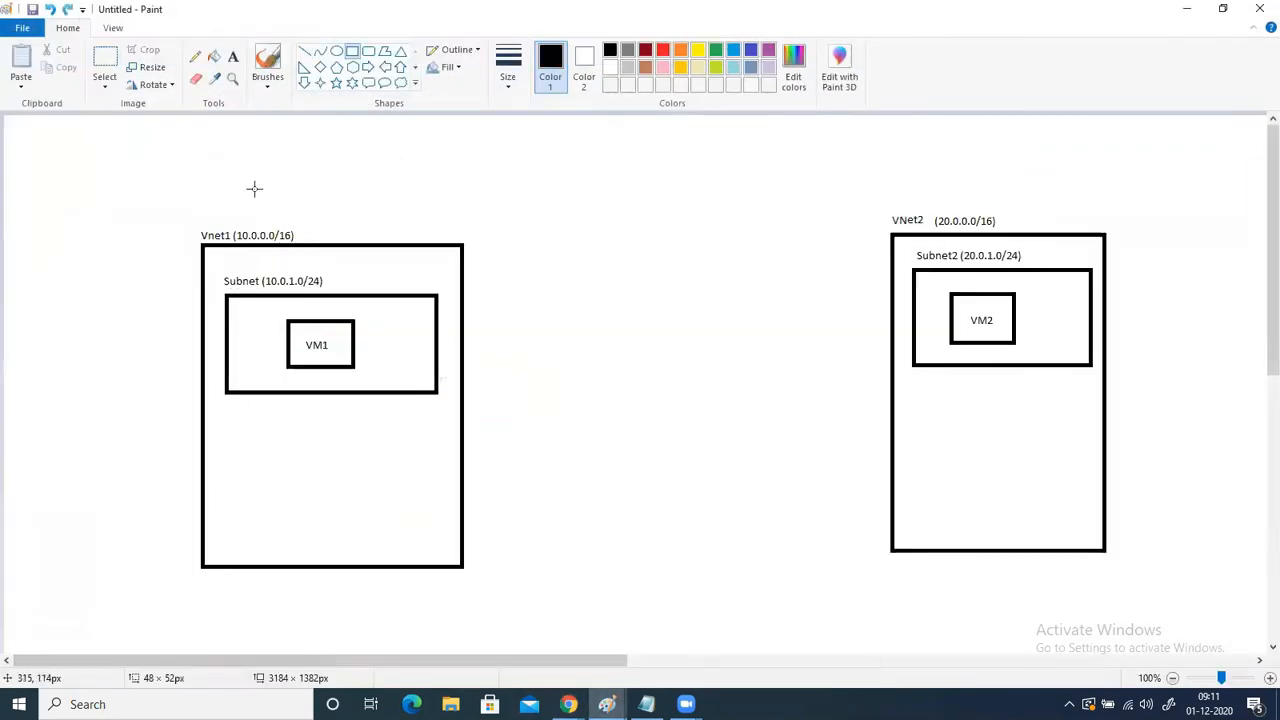
- Draw a subnet rectangle about 256 × 123 px in the lower part of Vnet1, labelled 10.0.2.0, with a box about 67 × 56 px inside
drag(236, 436, 442, 534)
drag(373, 505, 361, 502)
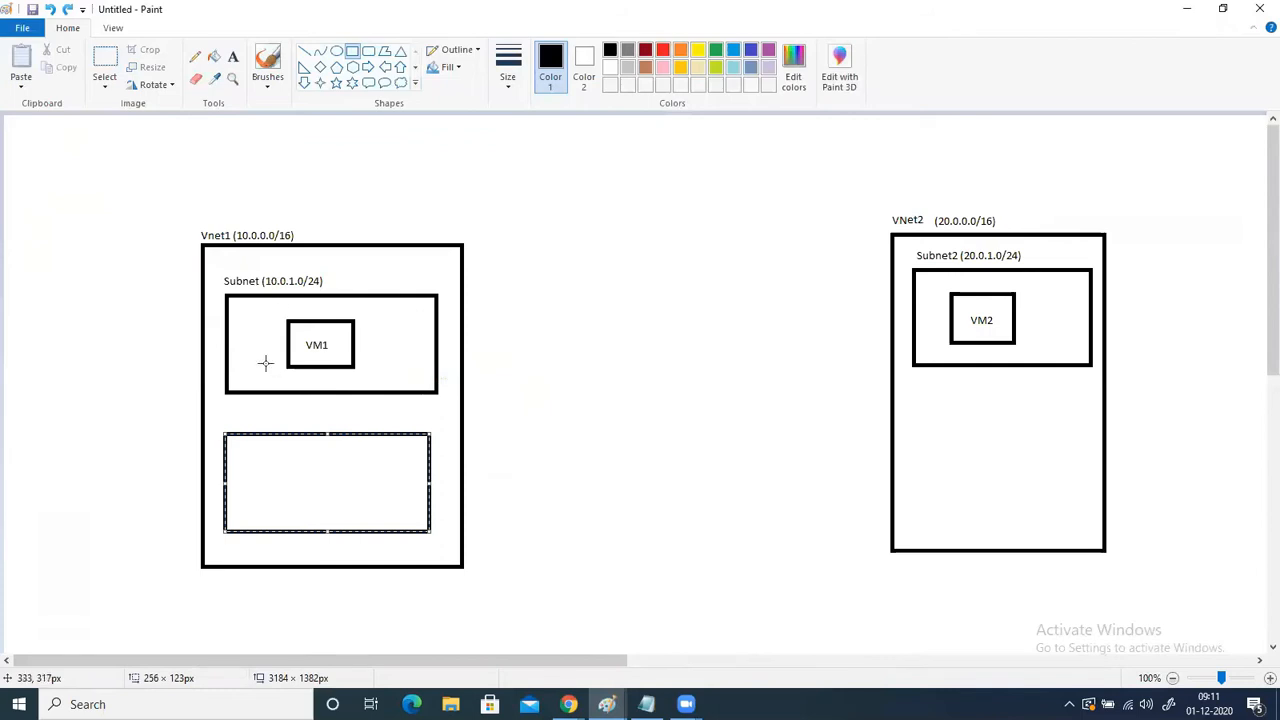
click(233, 56)
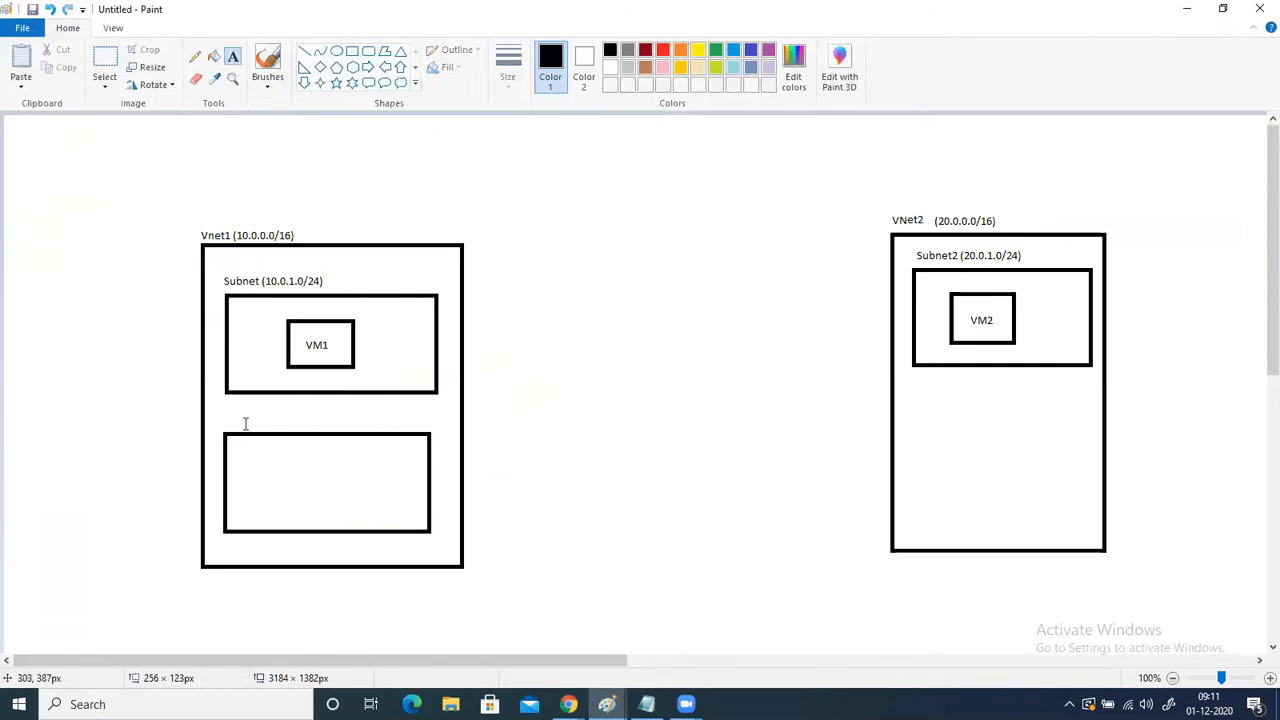
click(245, 420)
text(10.0)
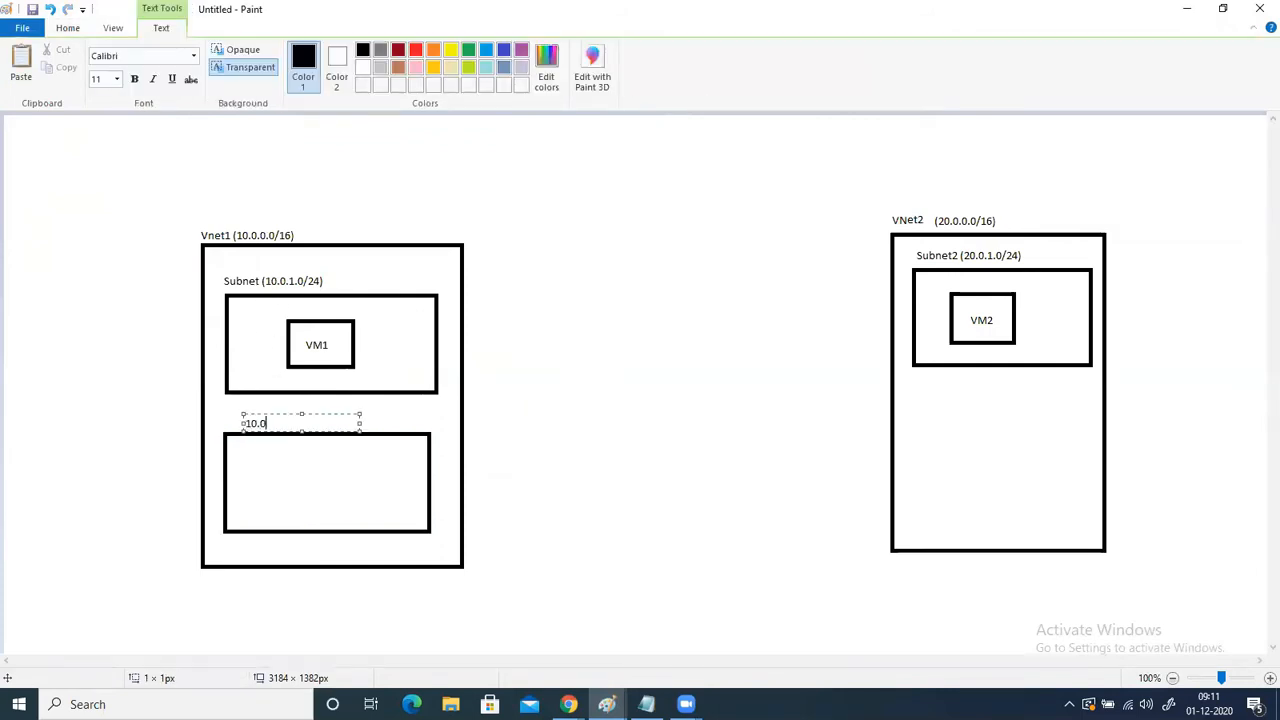
text(.2.0)
click(300, 151)
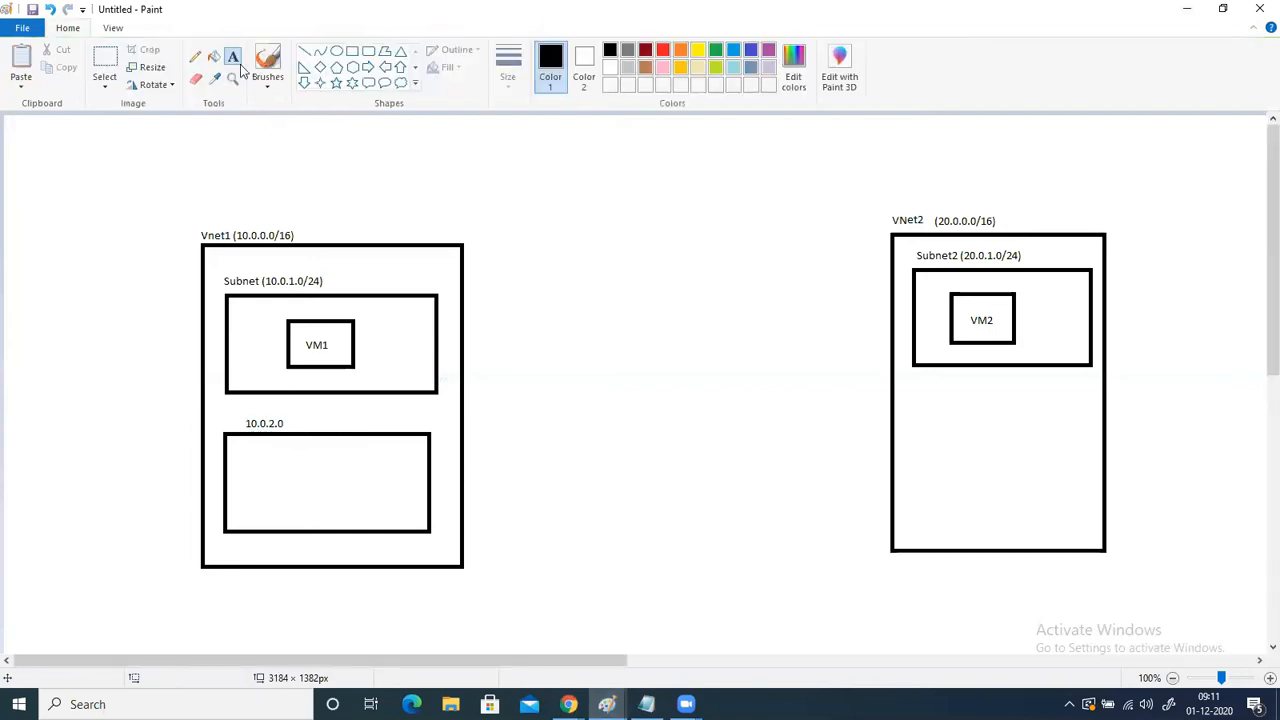
click(352, 51)
drag(297, 464, 353, 510)
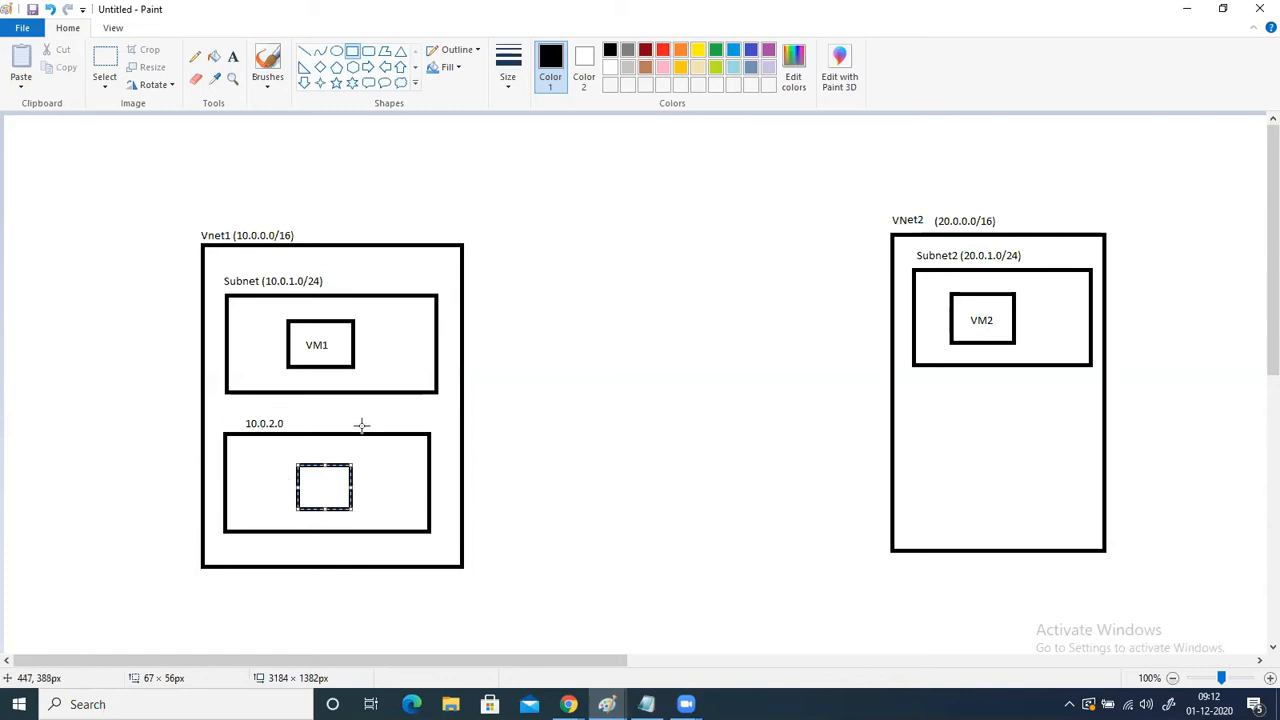
- Undo the inner box, the 10.0.2.0 label and the second subnet rectangle in Vnet1
key(ctrl+z)
key(ctrl+z)
key(ctrl+z)
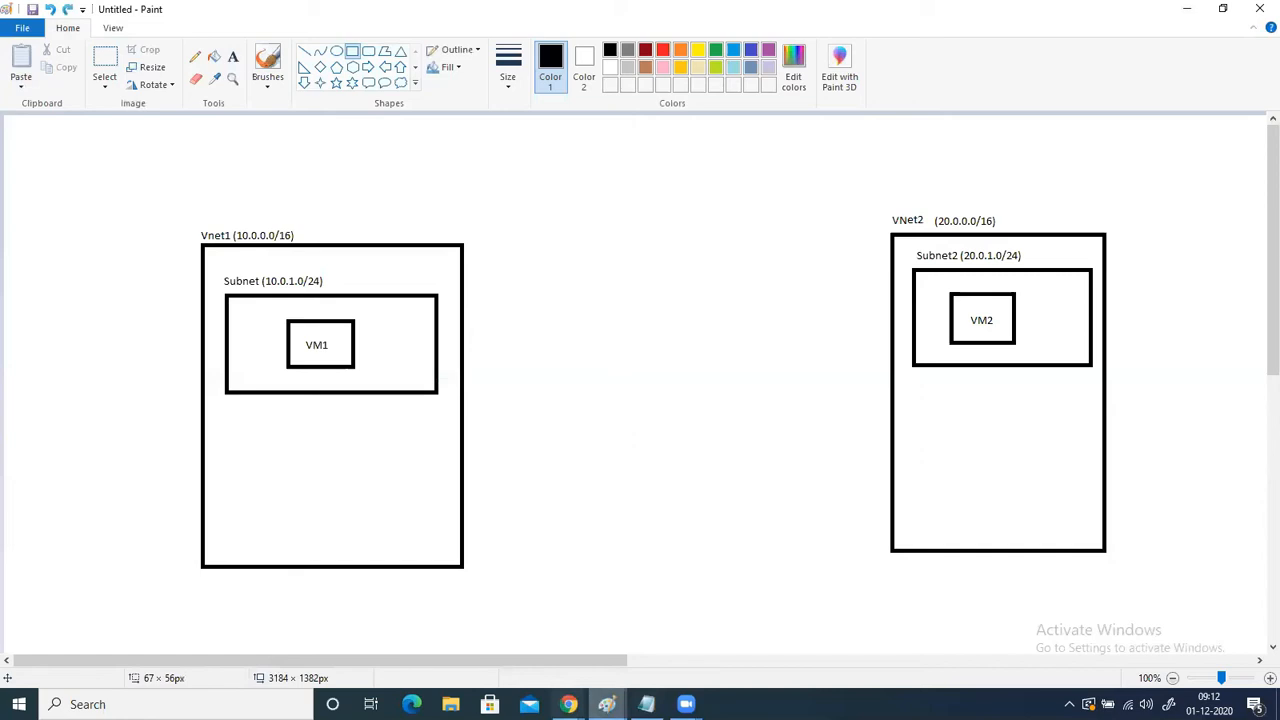
- Switch to the Azure portal in Chrome and open the list of virtual networks
click(568, 704)
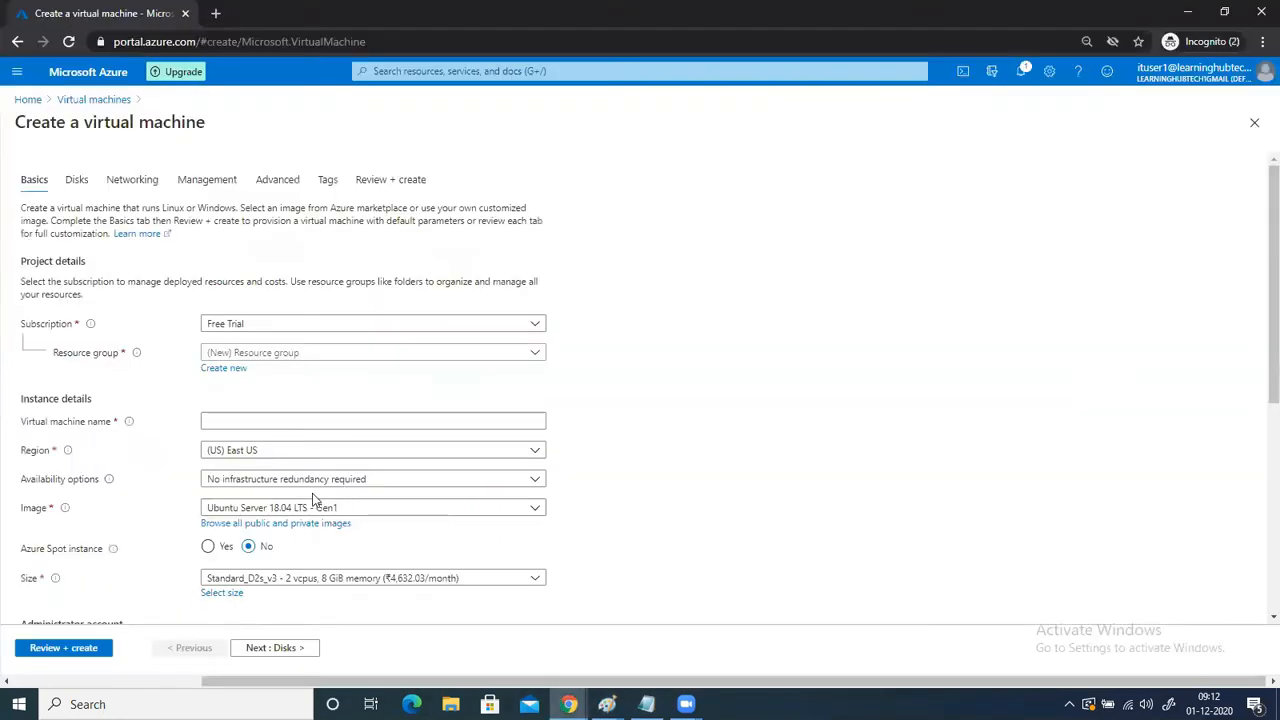
key(alt+Tab)
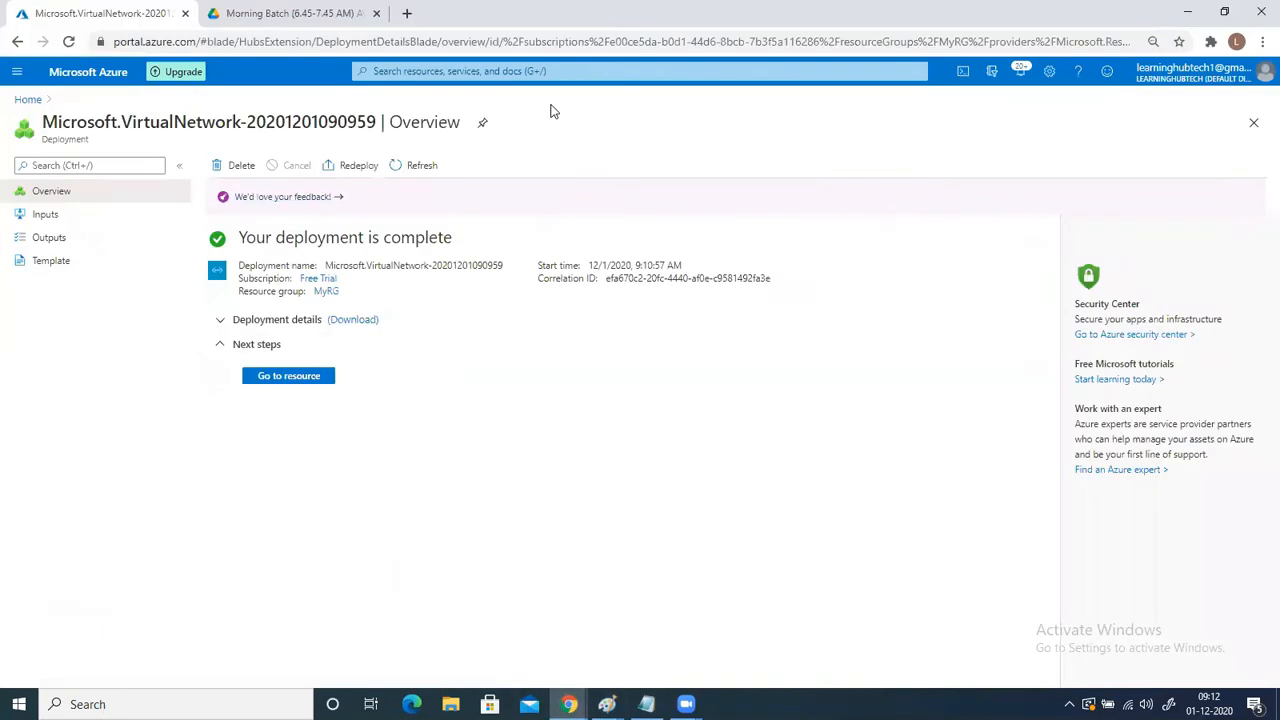
click(385, 71)
click(392, 268)
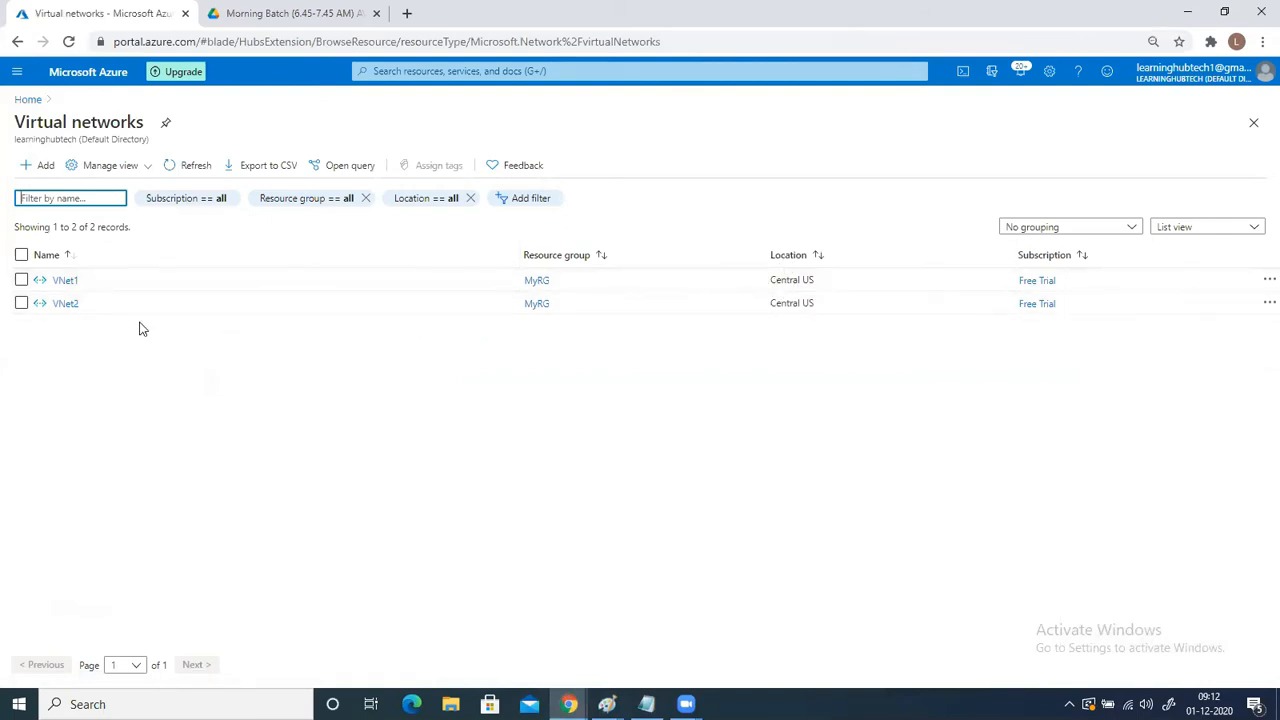
- Check the Vnet1 and VNet2 diagram in Paint, and return to the Azure portal in Chrome
click(365, 72)
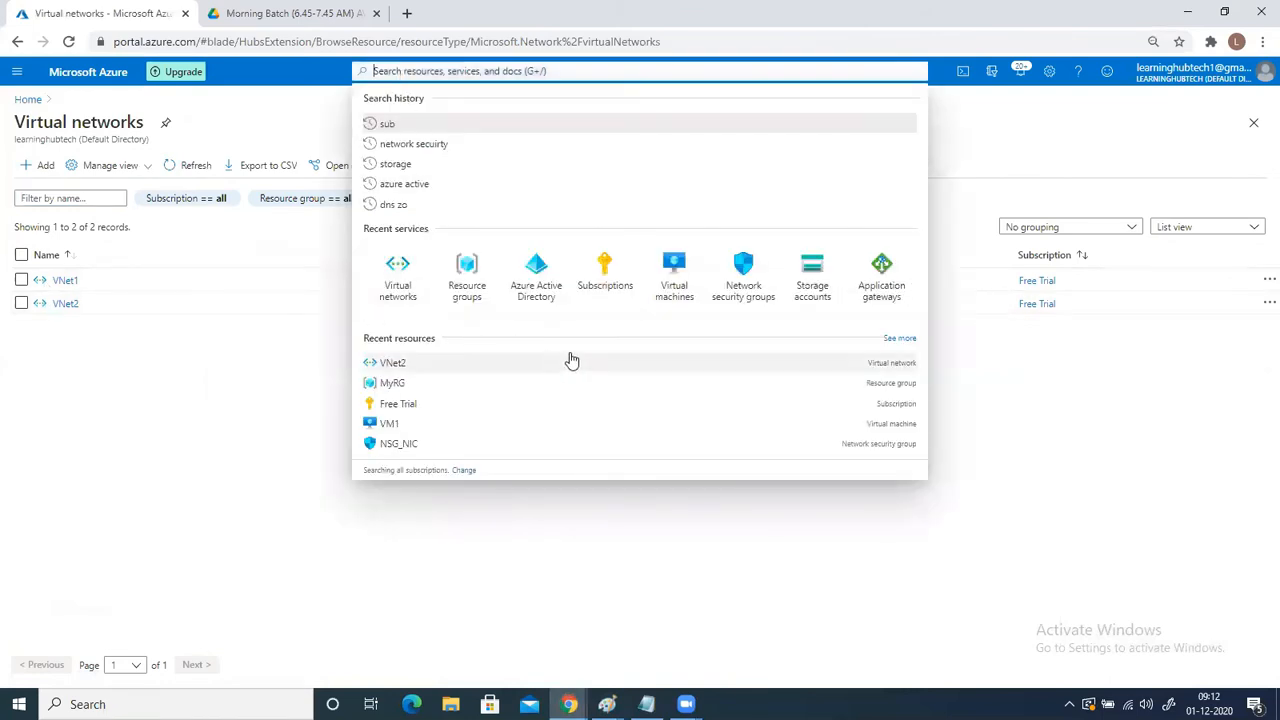
mouse_move(646, 704)
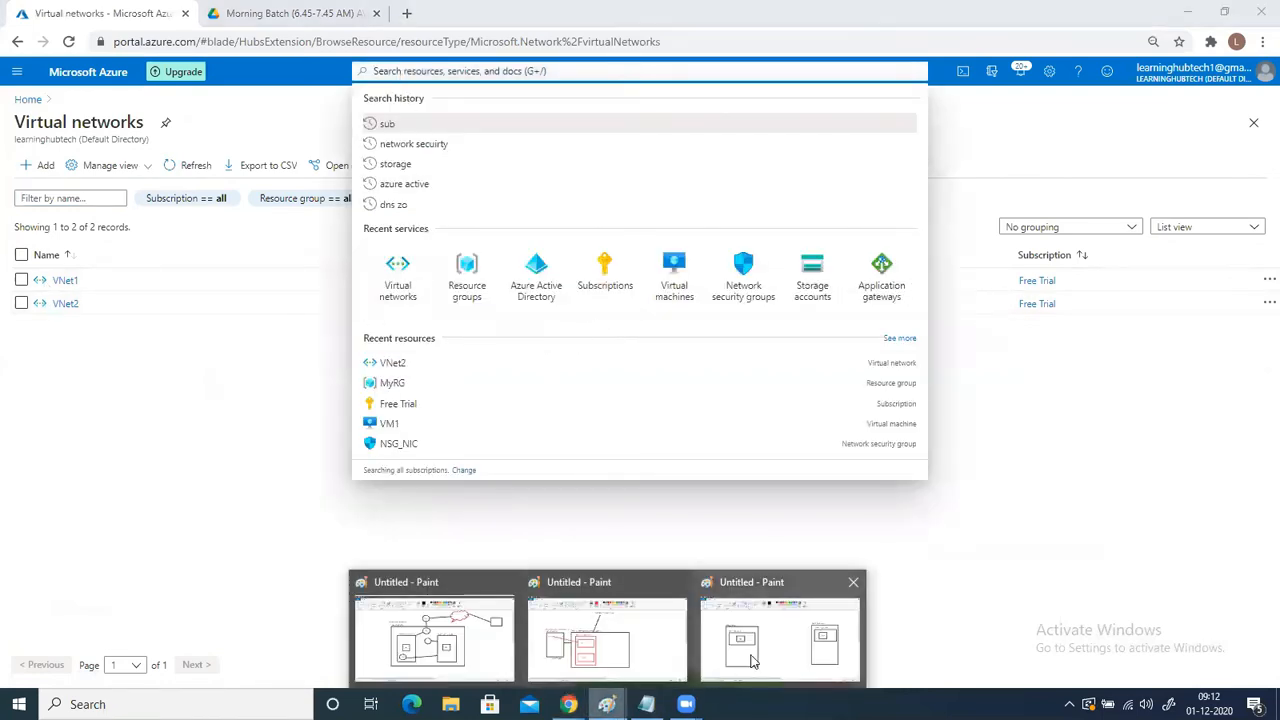
click(779, 629)
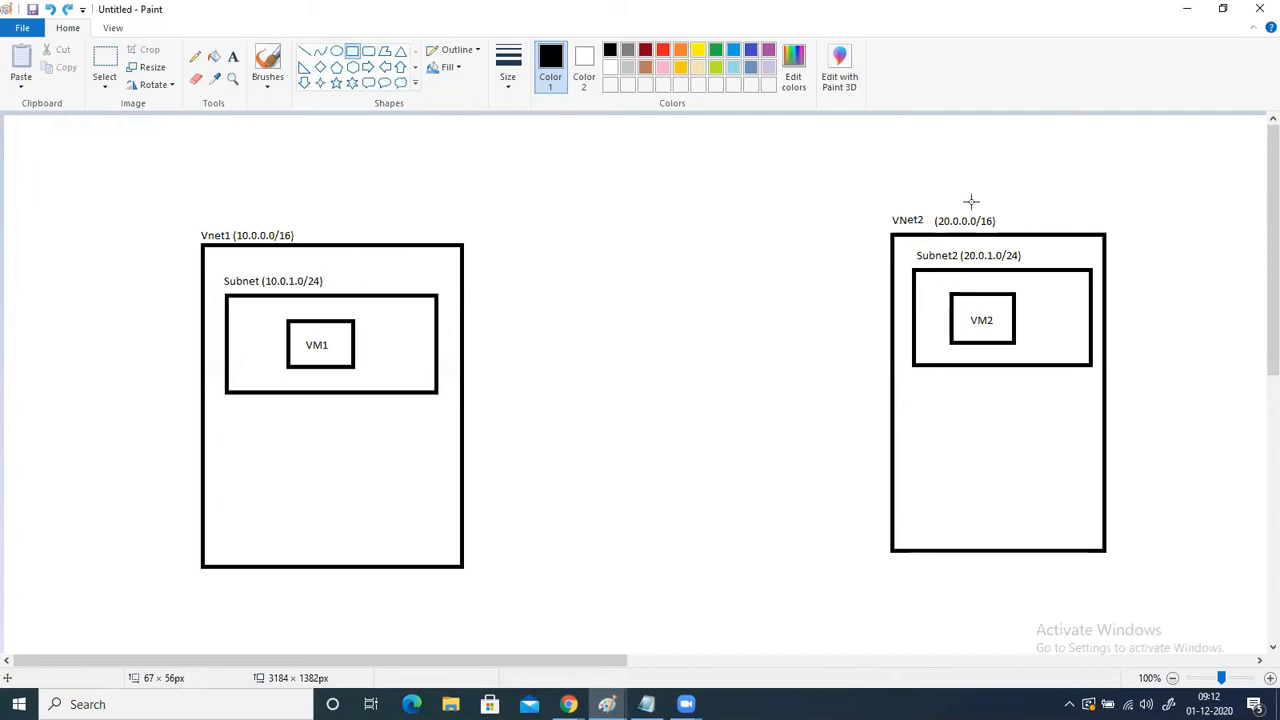
click(568, 704)
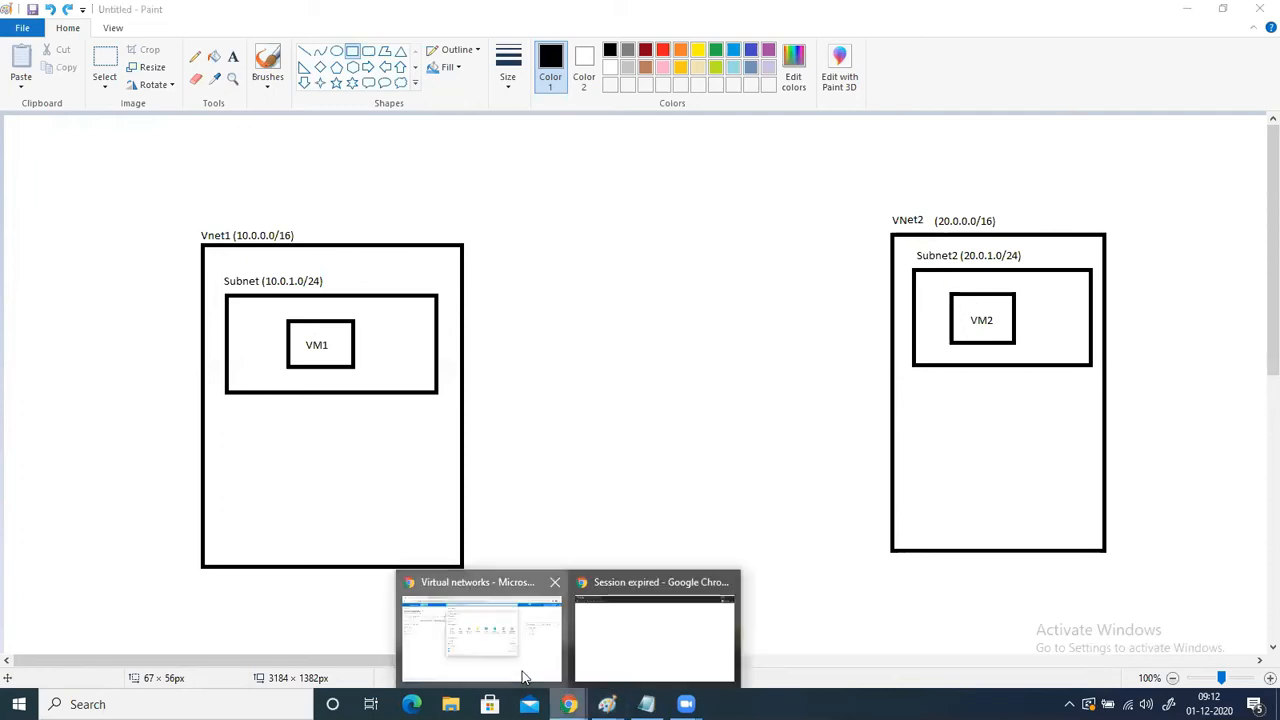
click(480, 630)
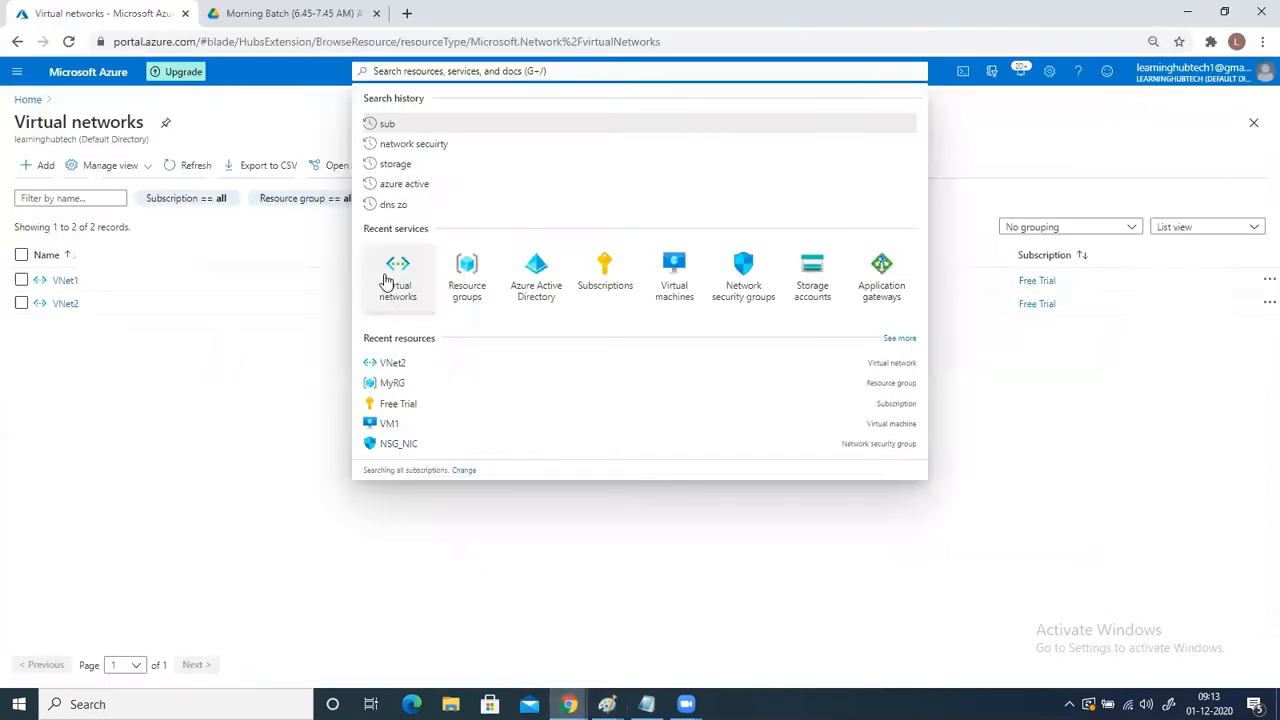
- Start creating a virtual machine in resource group MyRG and name it VM1
click(674, 268)
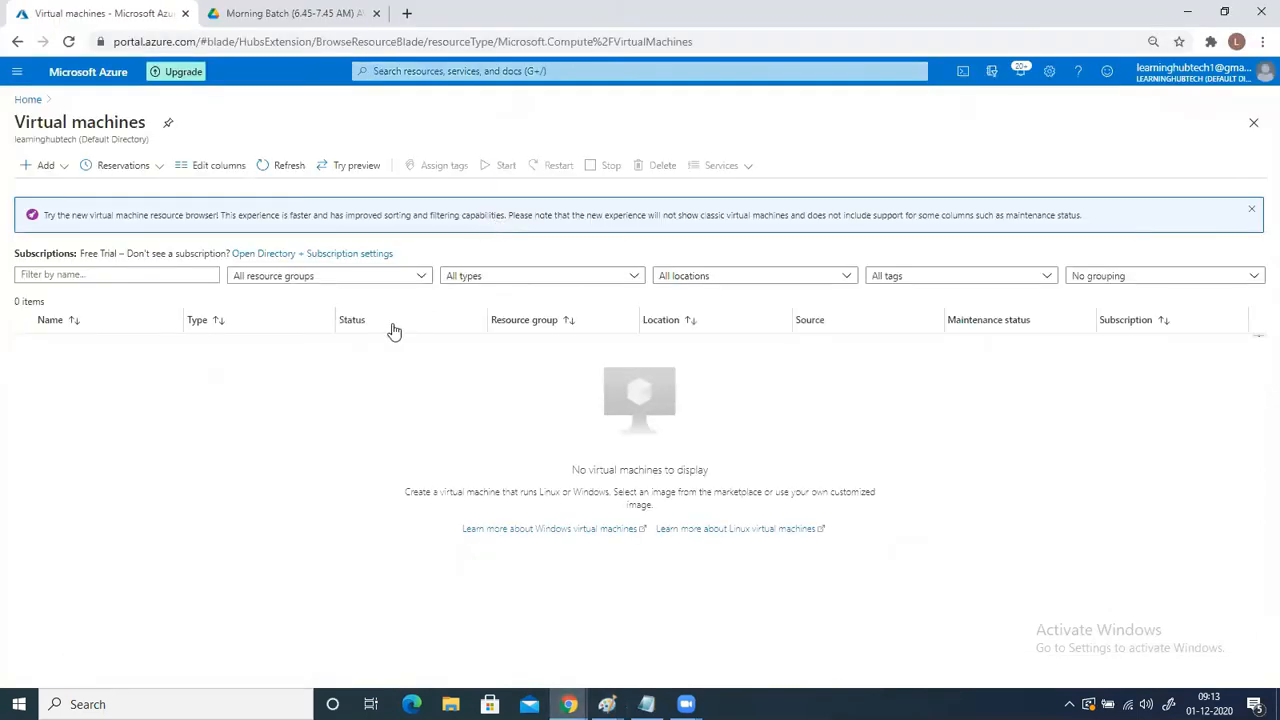
click(45, 166)
click(58, 189)
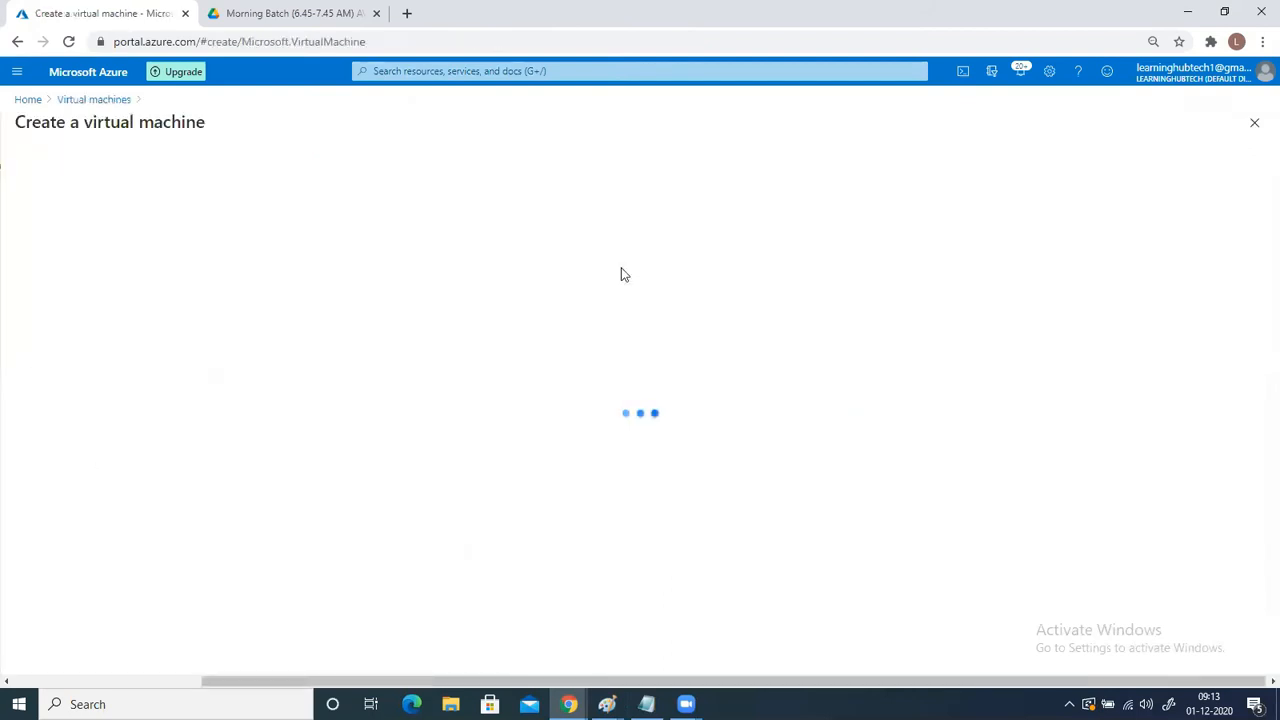
click(329, 355)
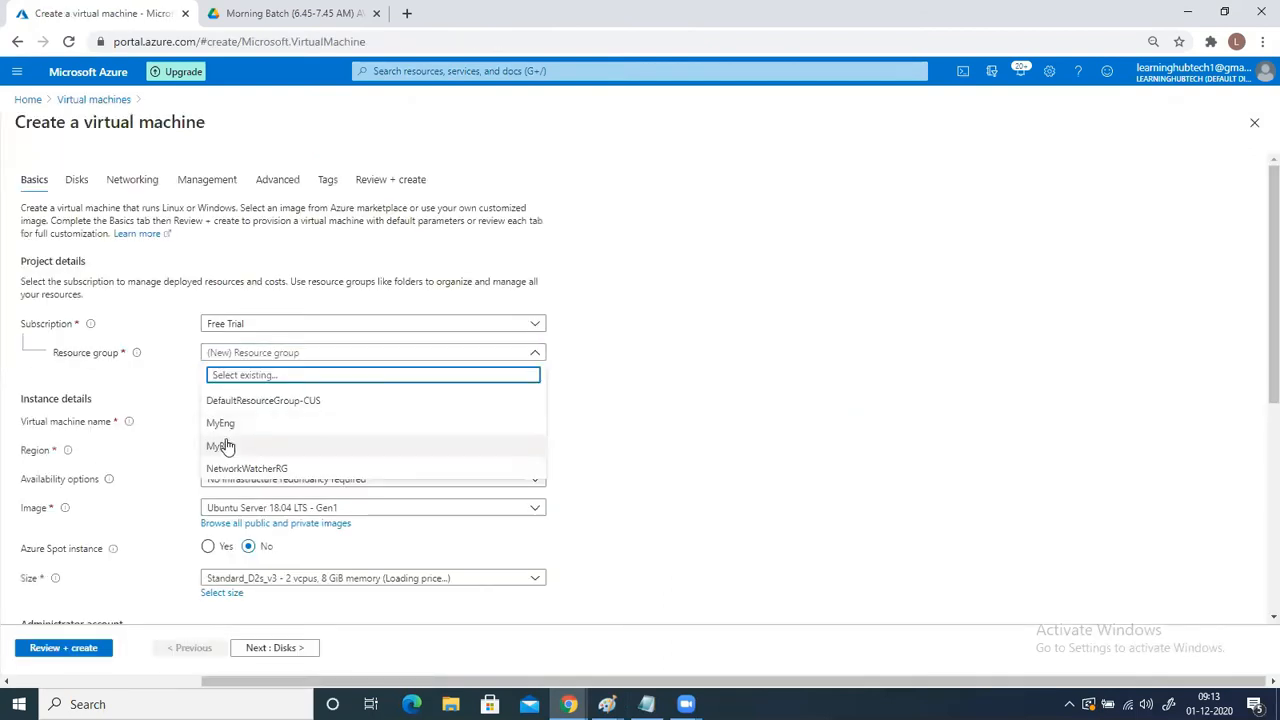
click(249, 420)
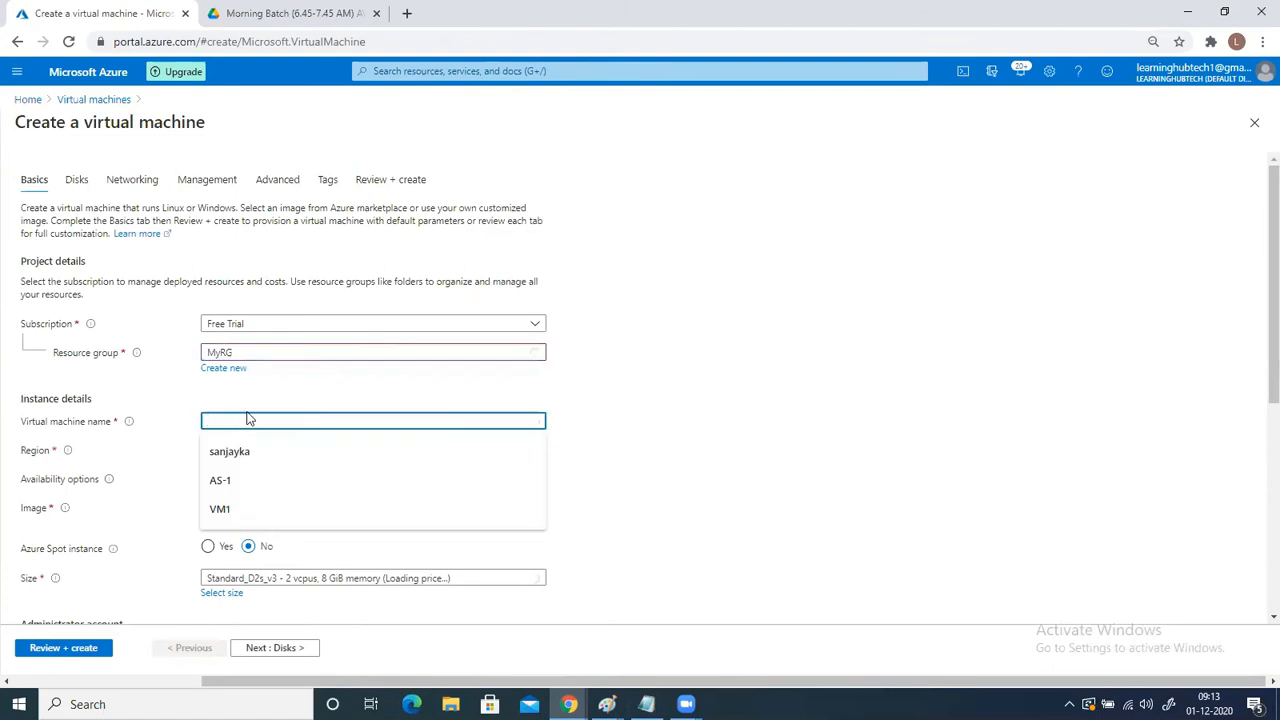
text(VM1)
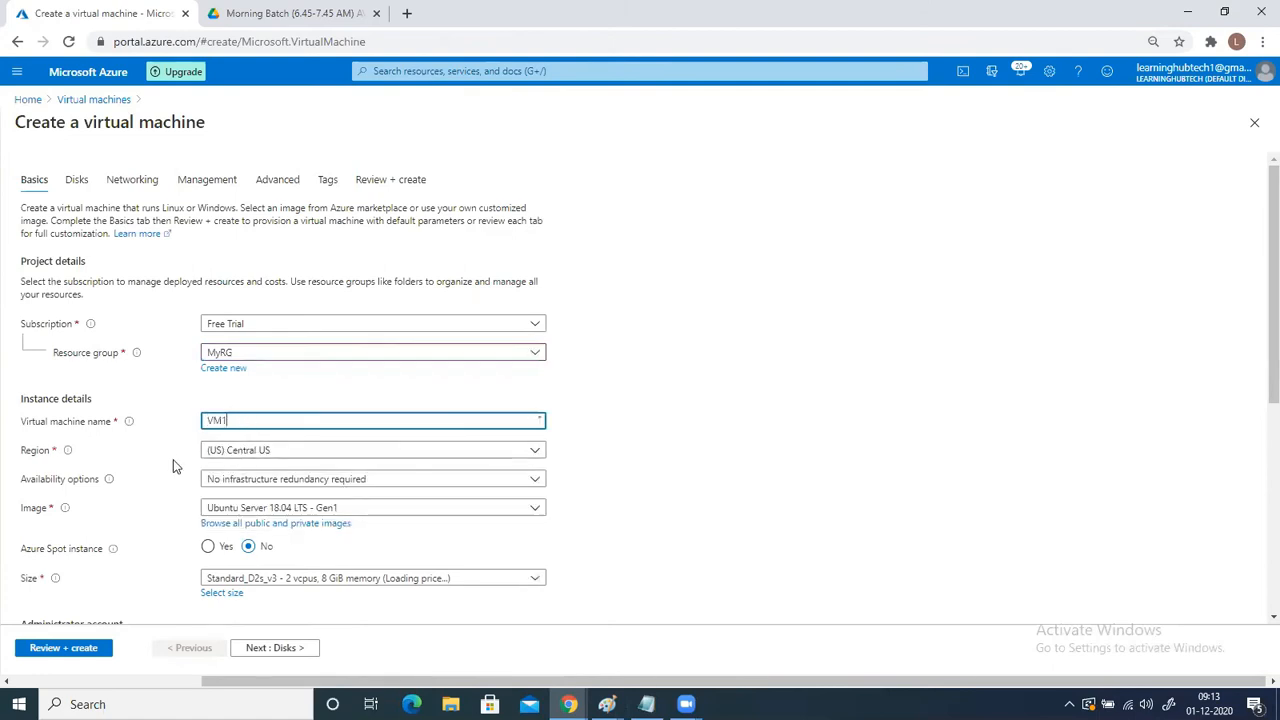
- Set the VM1 image to Windows Server 2016 Datacenter - Gen1
scroll(500, 440, down, 1)
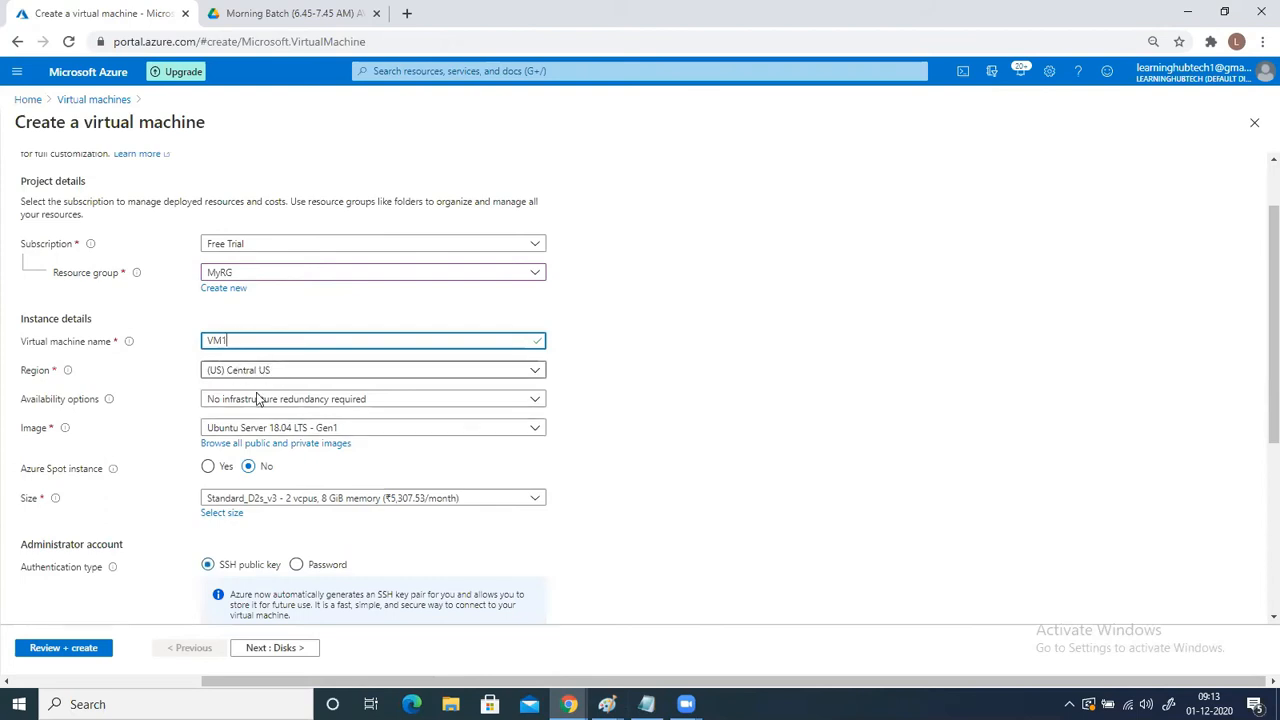
click(238, 429)
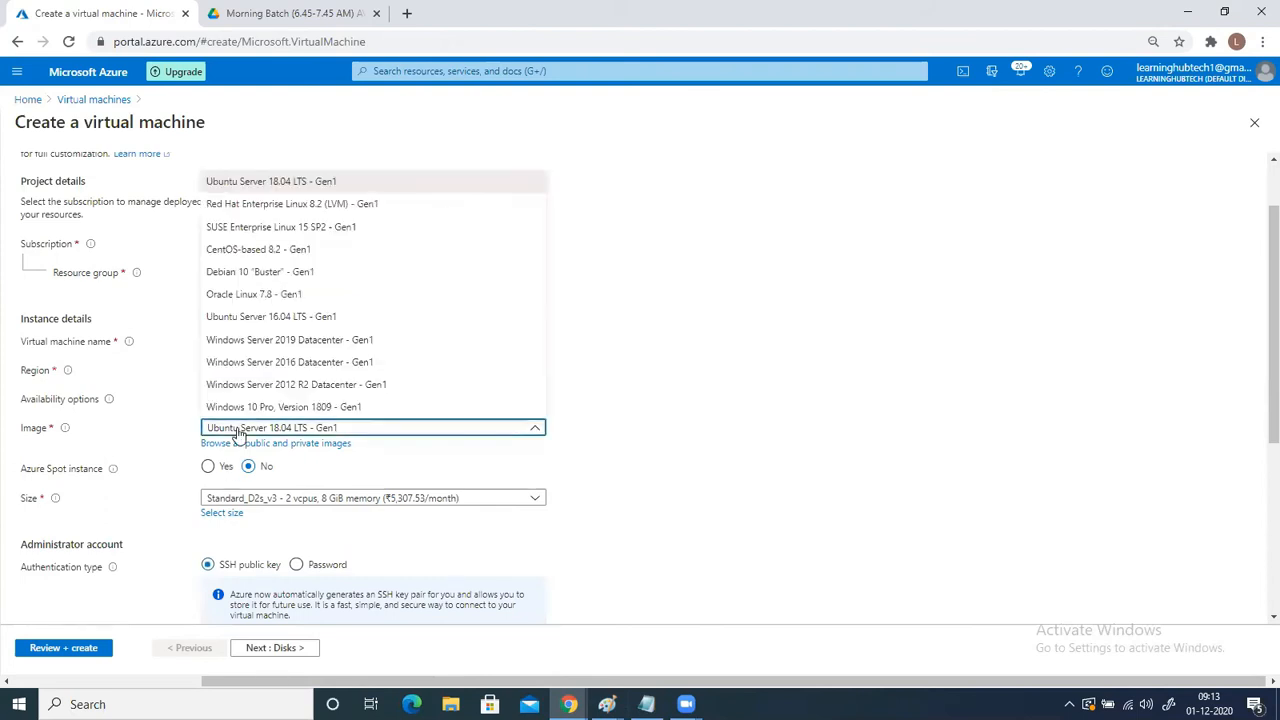
click(288, 362)
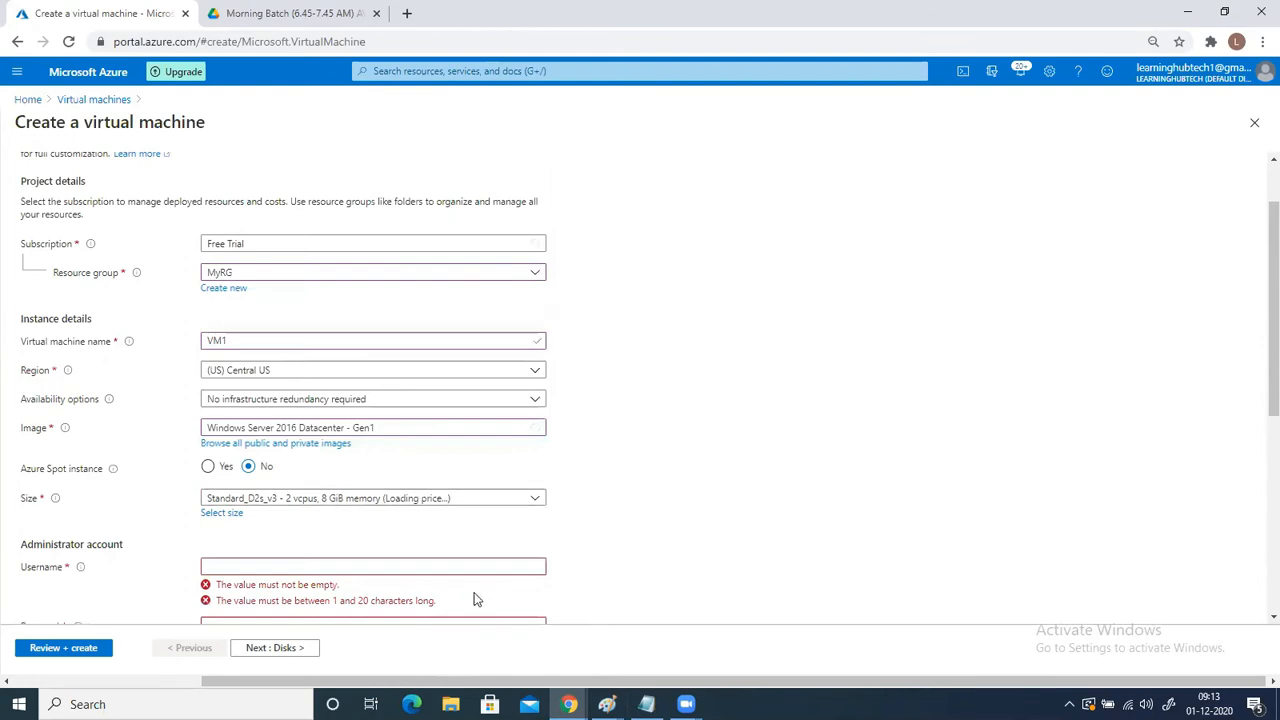
- Enter the administrator account's username and password for VM1, and confirm the password
click(388, 568)
text(sanjayka)
key(Tab)
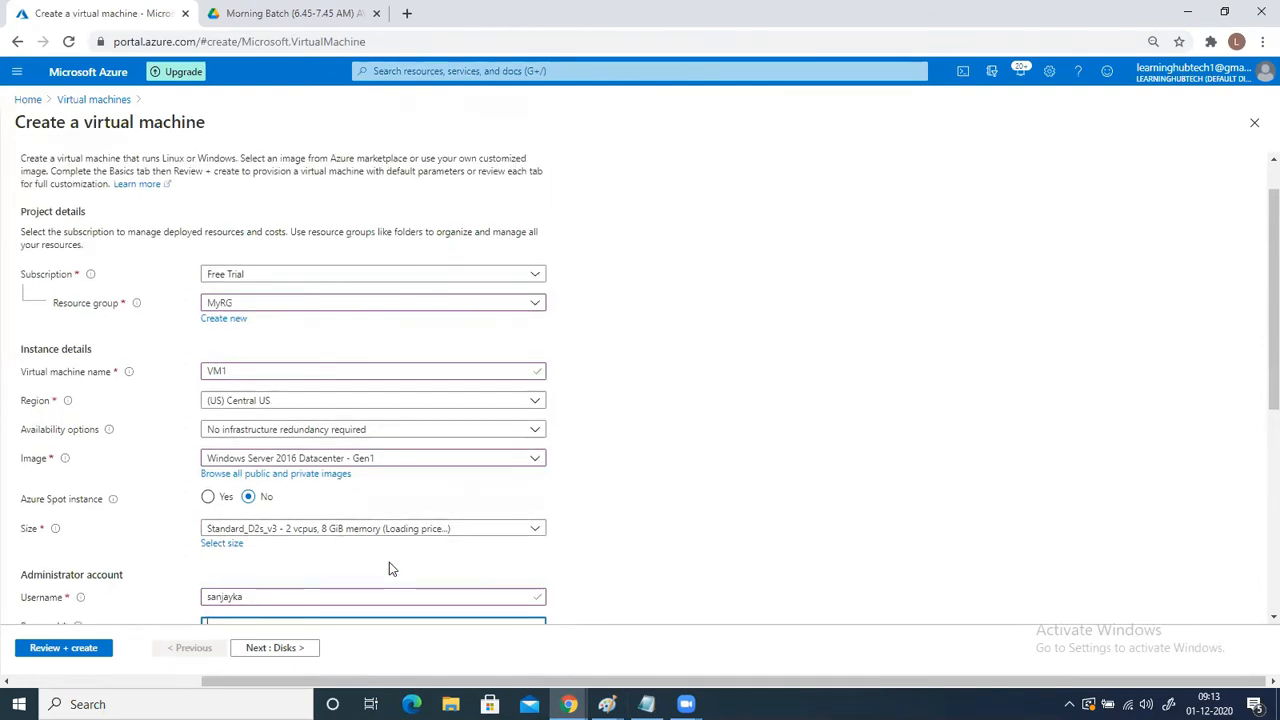
text(••••••••••••)
scroll(474, 548, down, 2)
click(214, 403)
key(ctrl+v)
scroll(280, 450, down, 2)
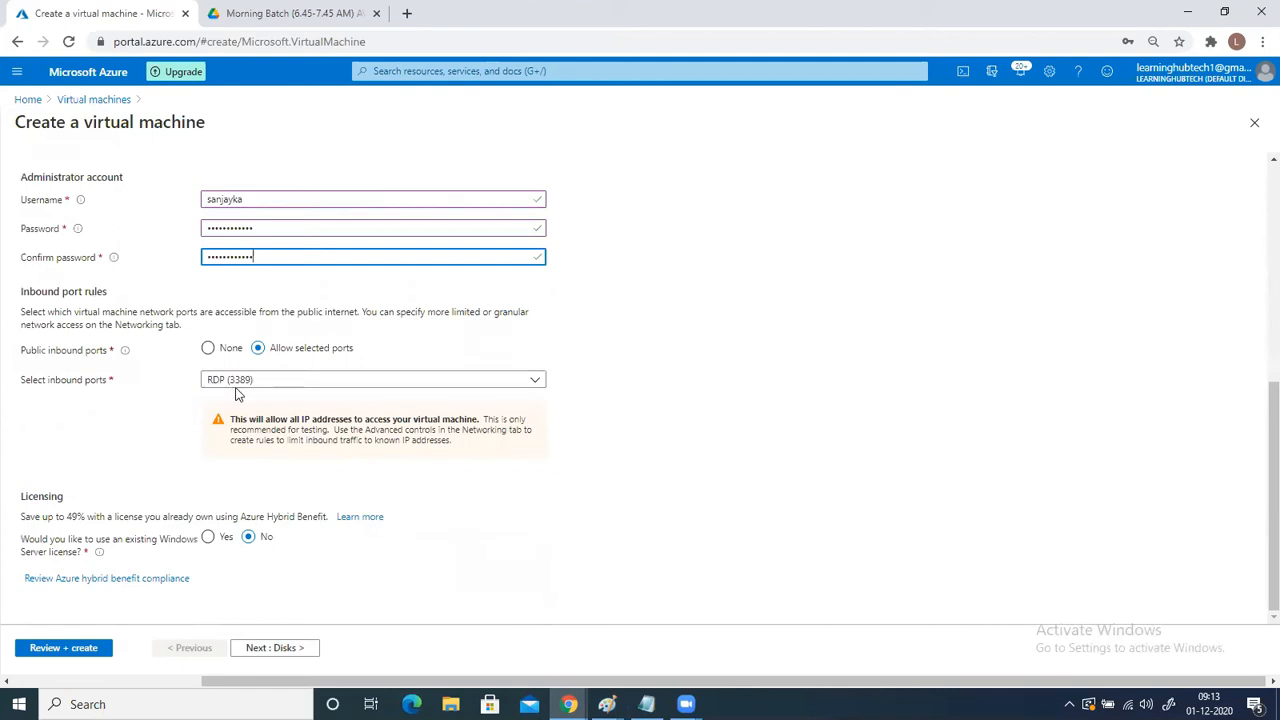
- Keep the default disk options and select VNet1 as VM1's virtual network in the networking settings
click(258, 650)
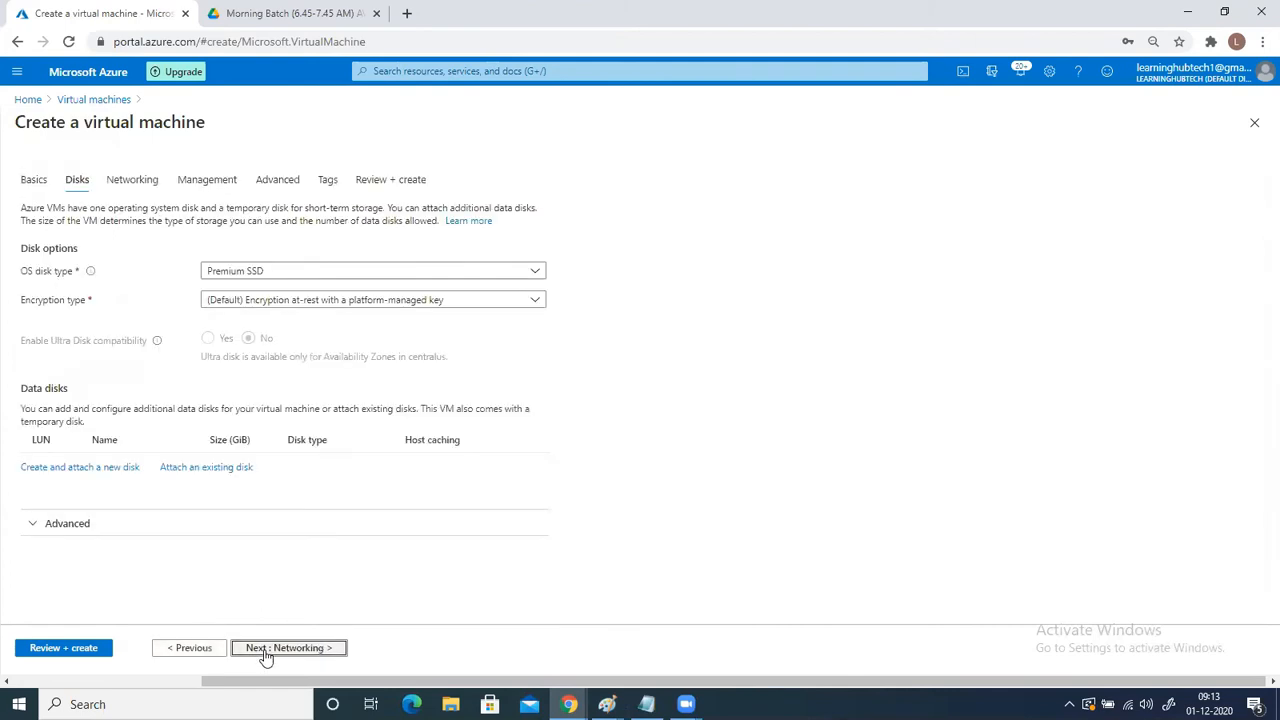
click(265, 650)
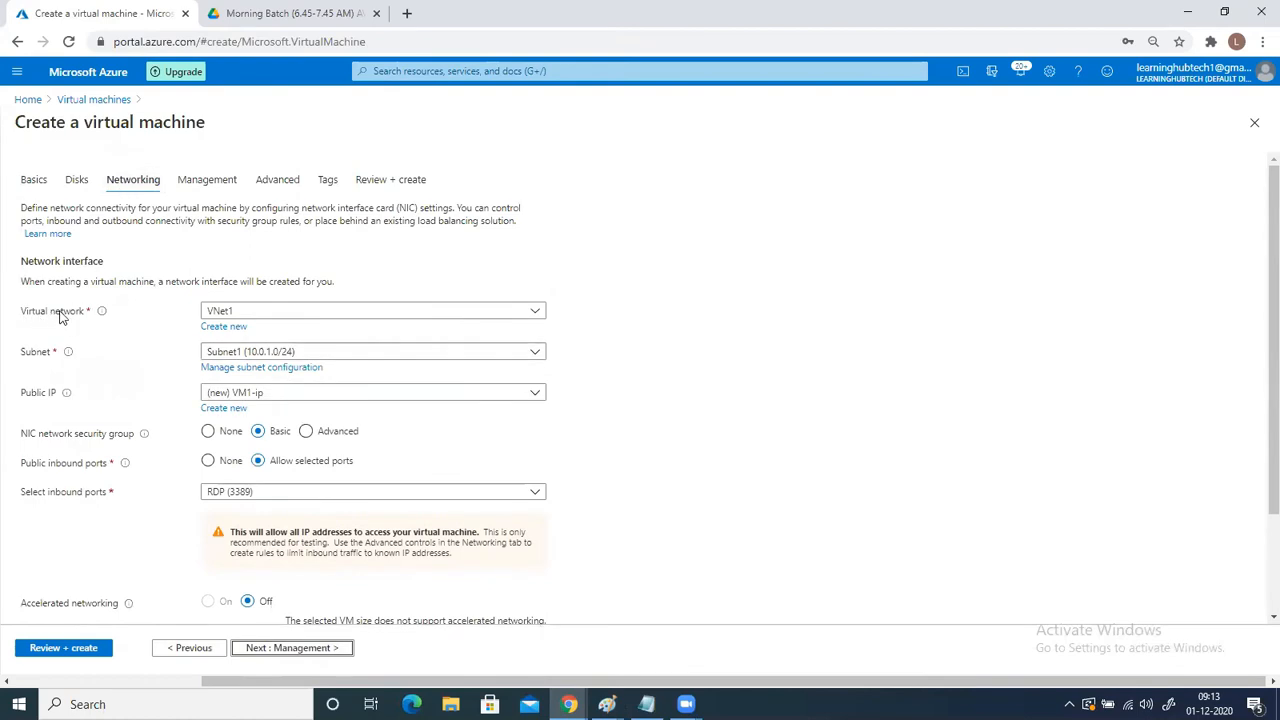
click(423, 321)
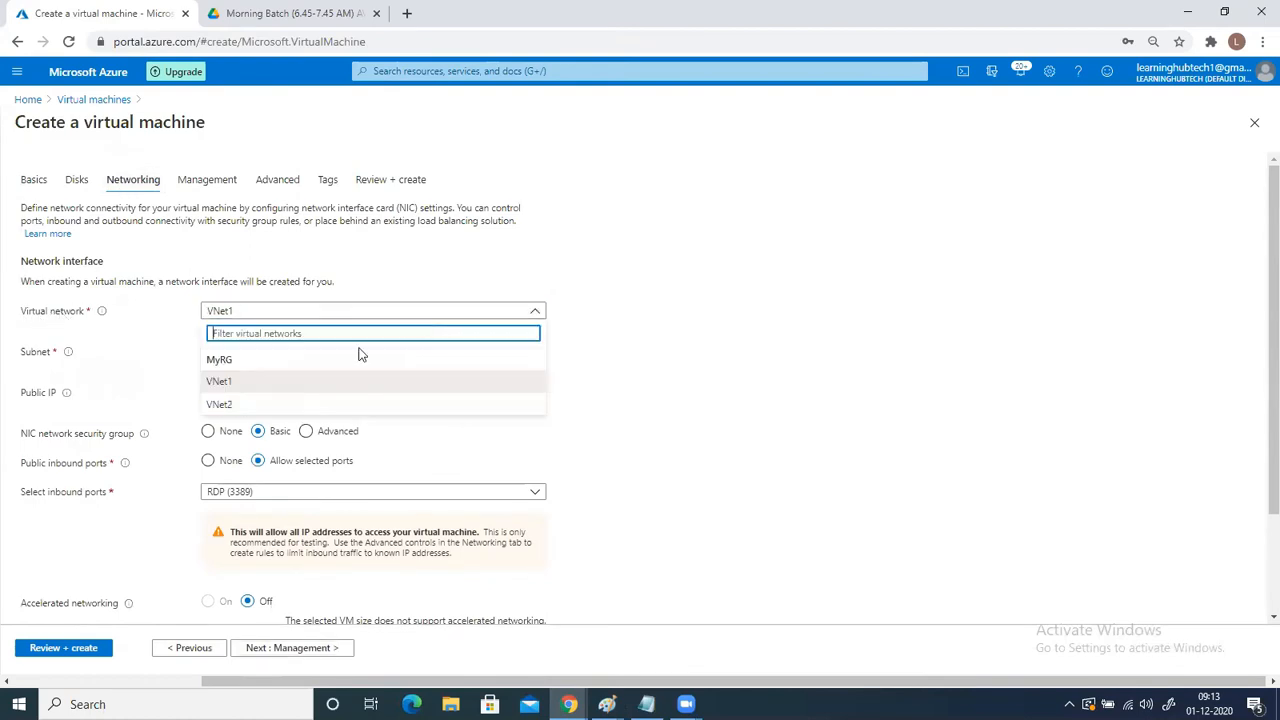
click(221, 383)
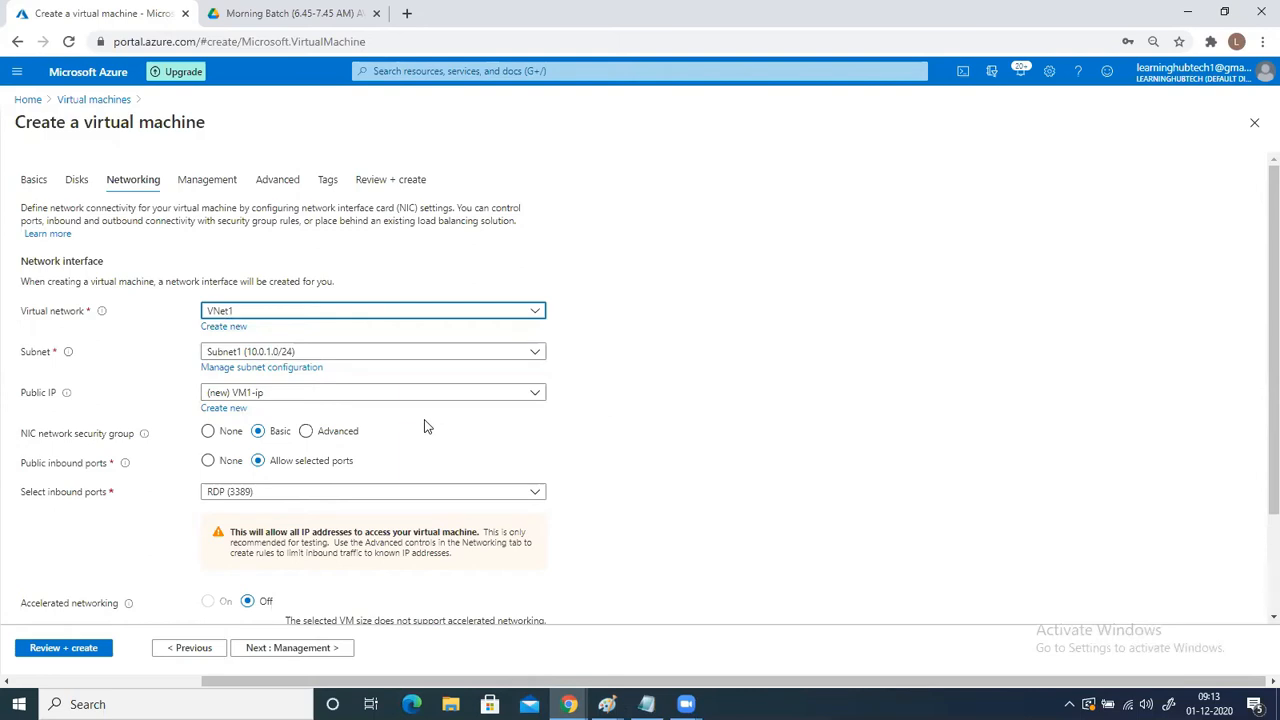
- Accept a new public IP address named VM1-ip with the Basic SKU and Dynamic assignment
scroll(423, 426, down, 1)
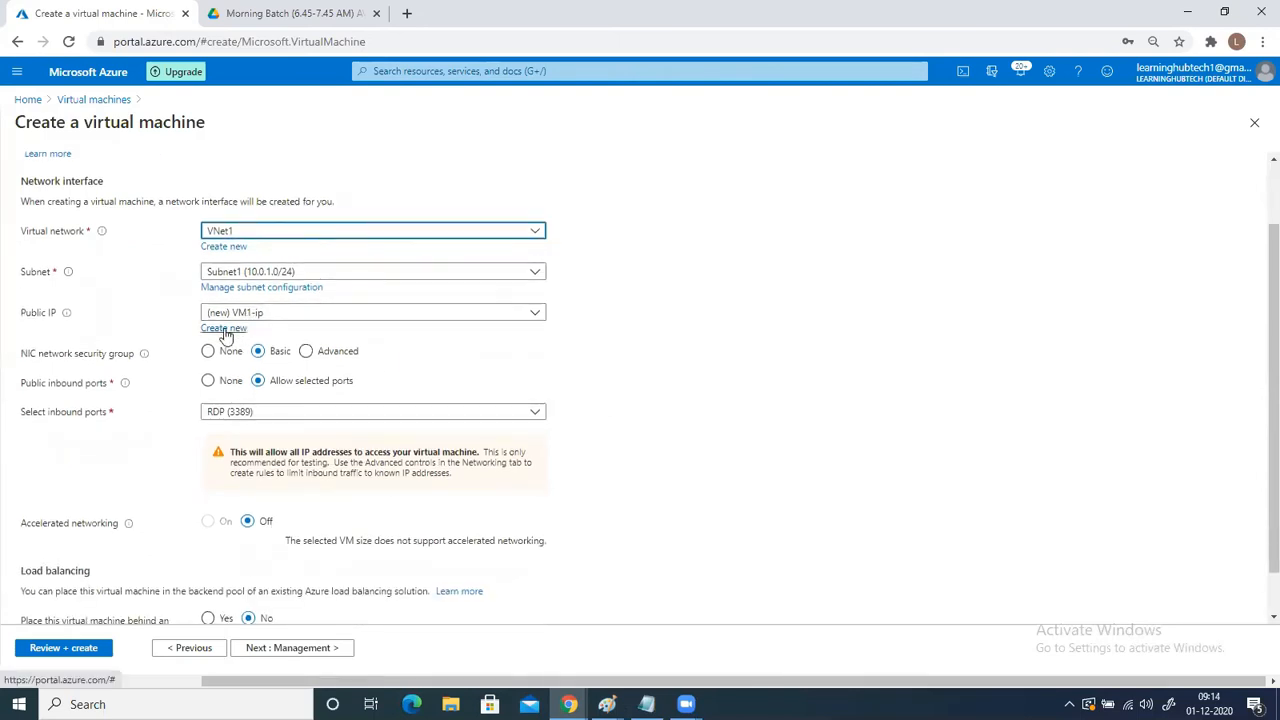
click(225, 329)
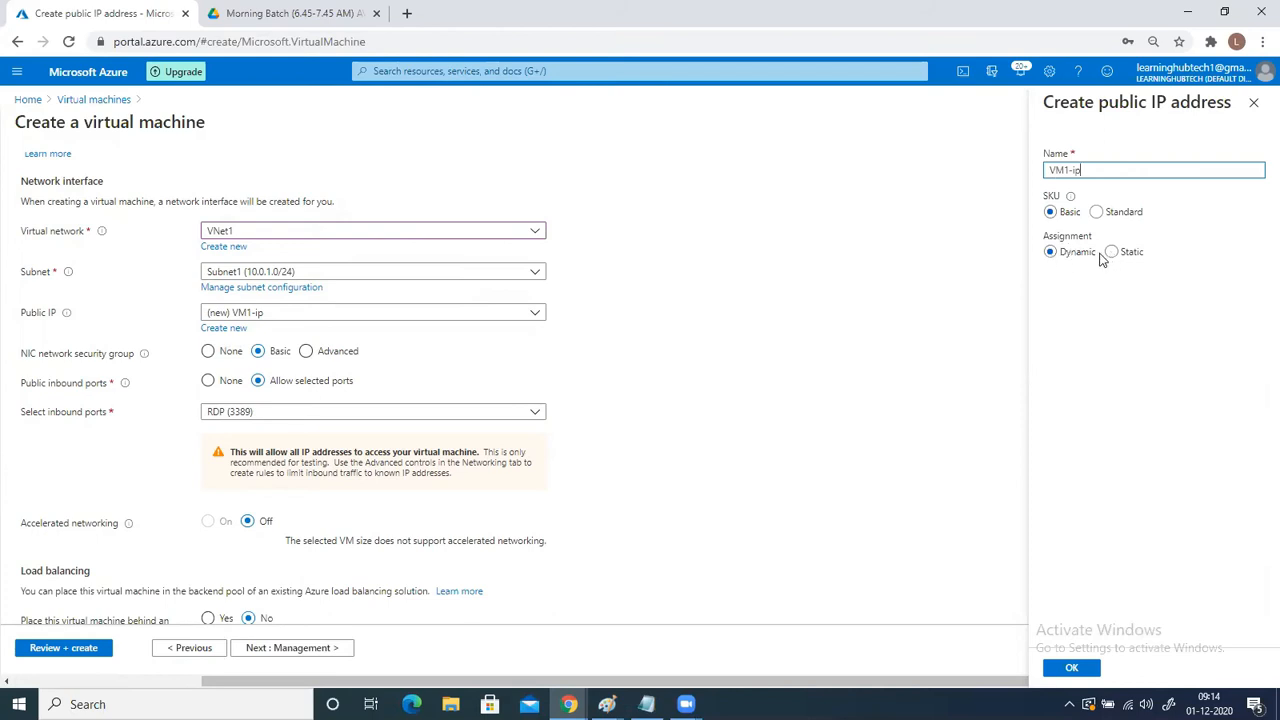
click(1071, 667)
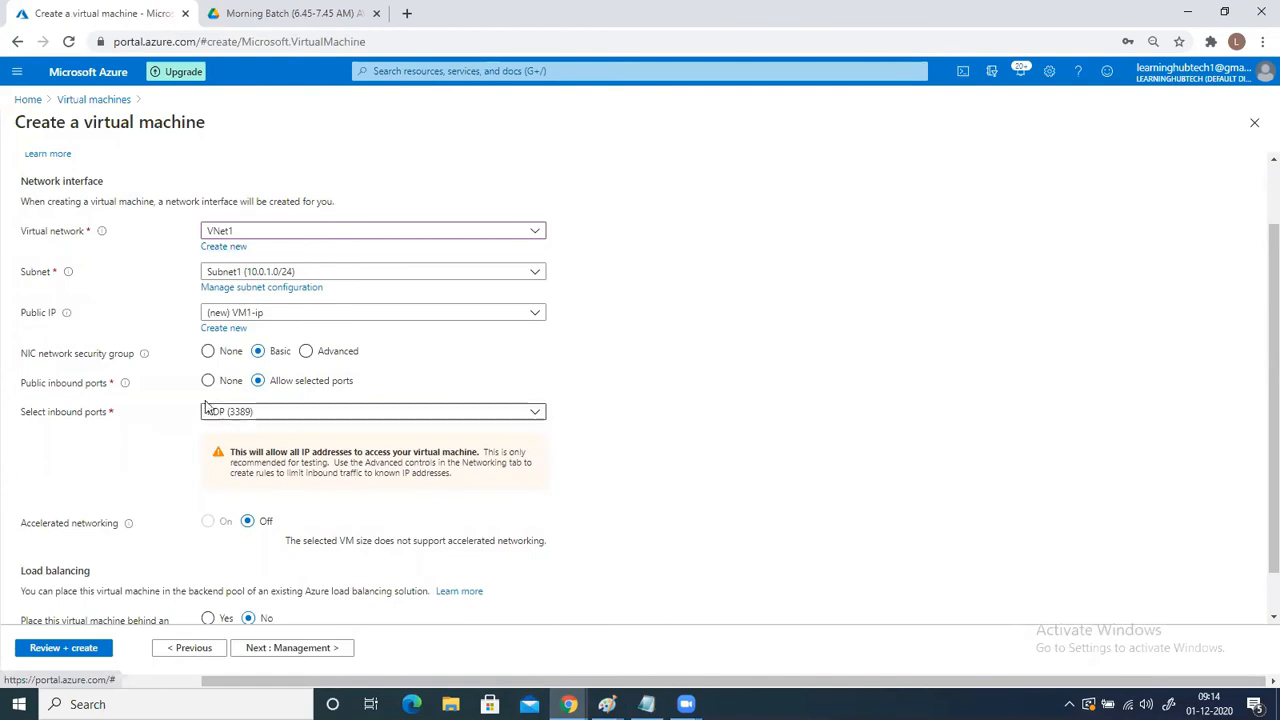
- Check the remaining networking settings, and review and create the VM1 virtual machine
scroll(192, 390, down, 1)
scroll(263, 290, up, 3)
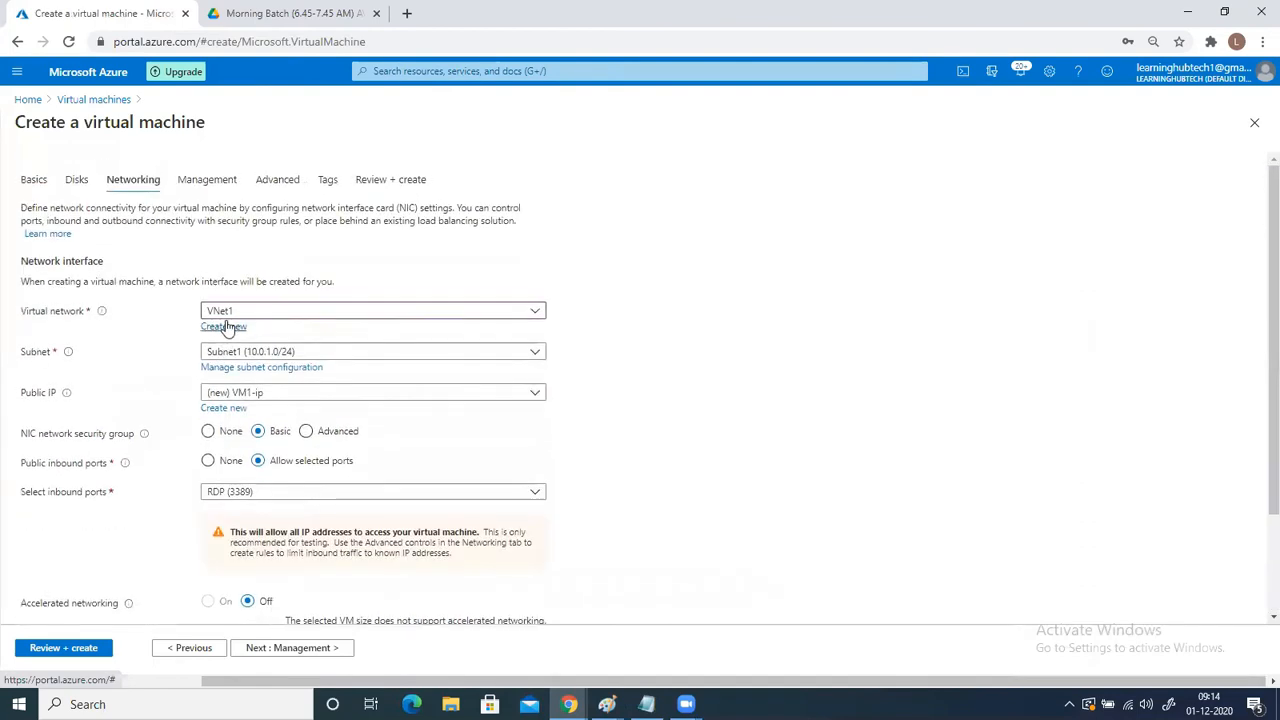
click(75, 647)
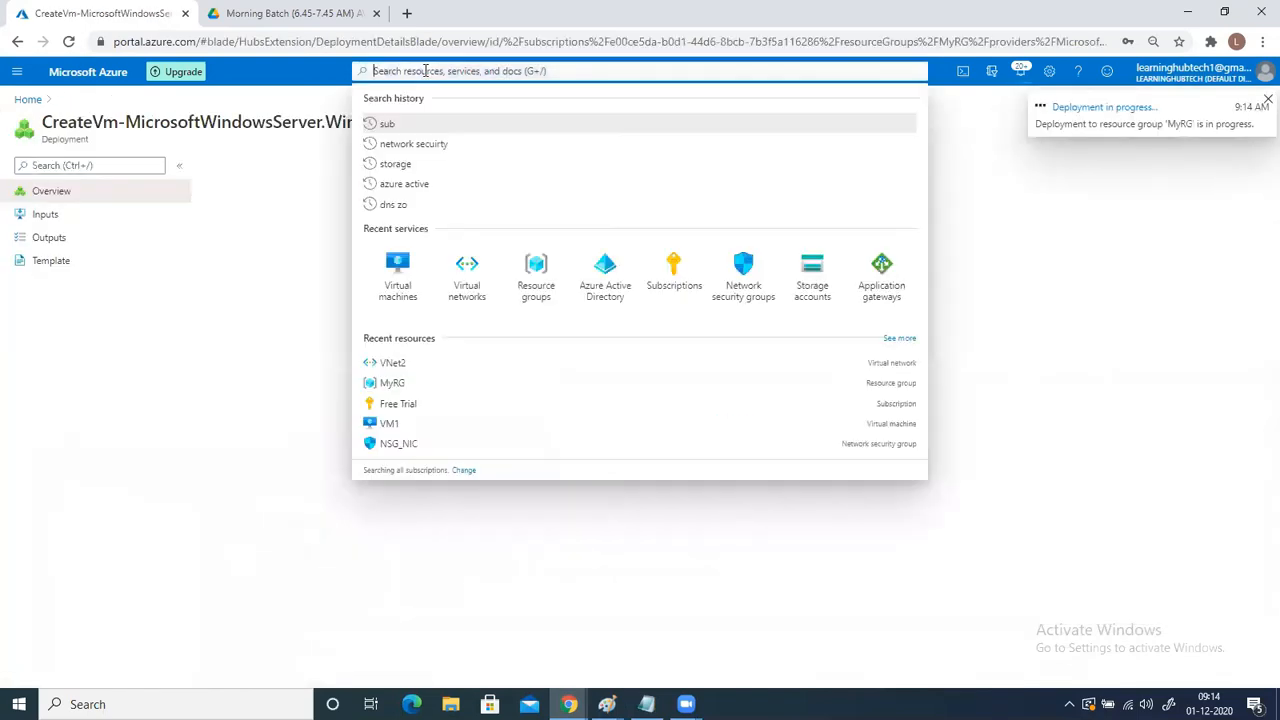
- Start creating another virtual machine in resource group MyRG and name it VM2
click(381, 69)
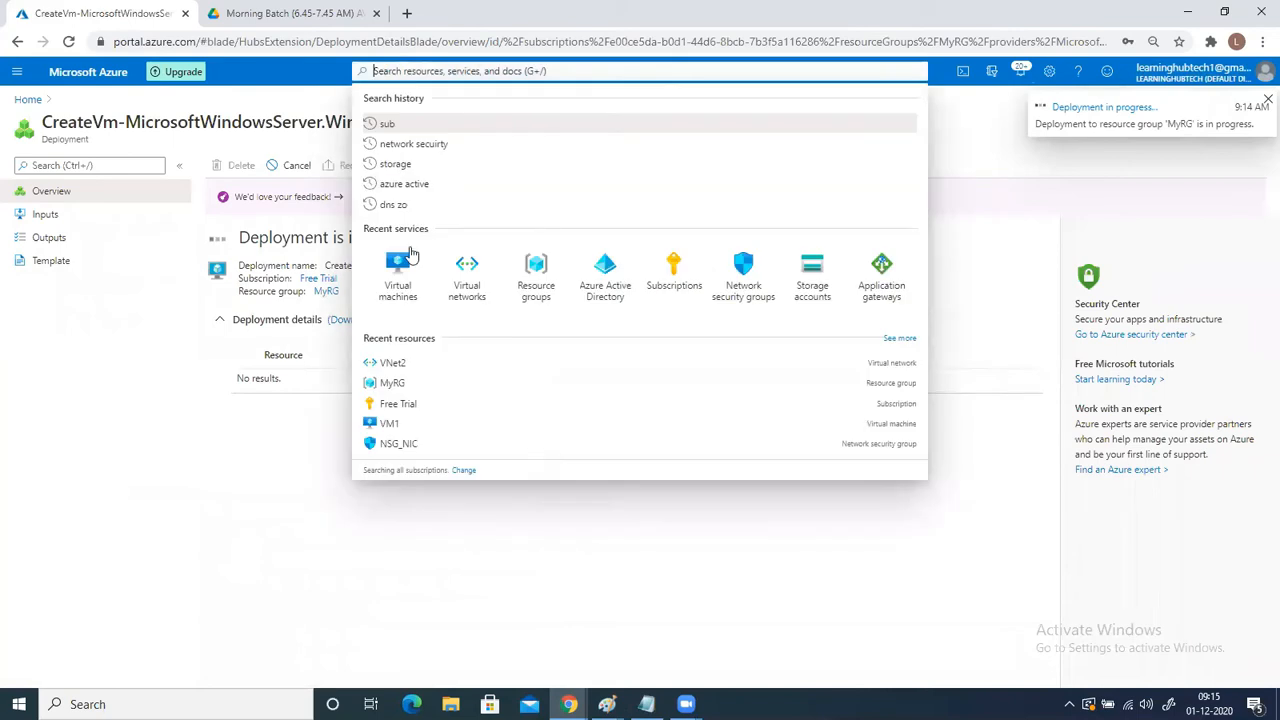
click(400, 258)
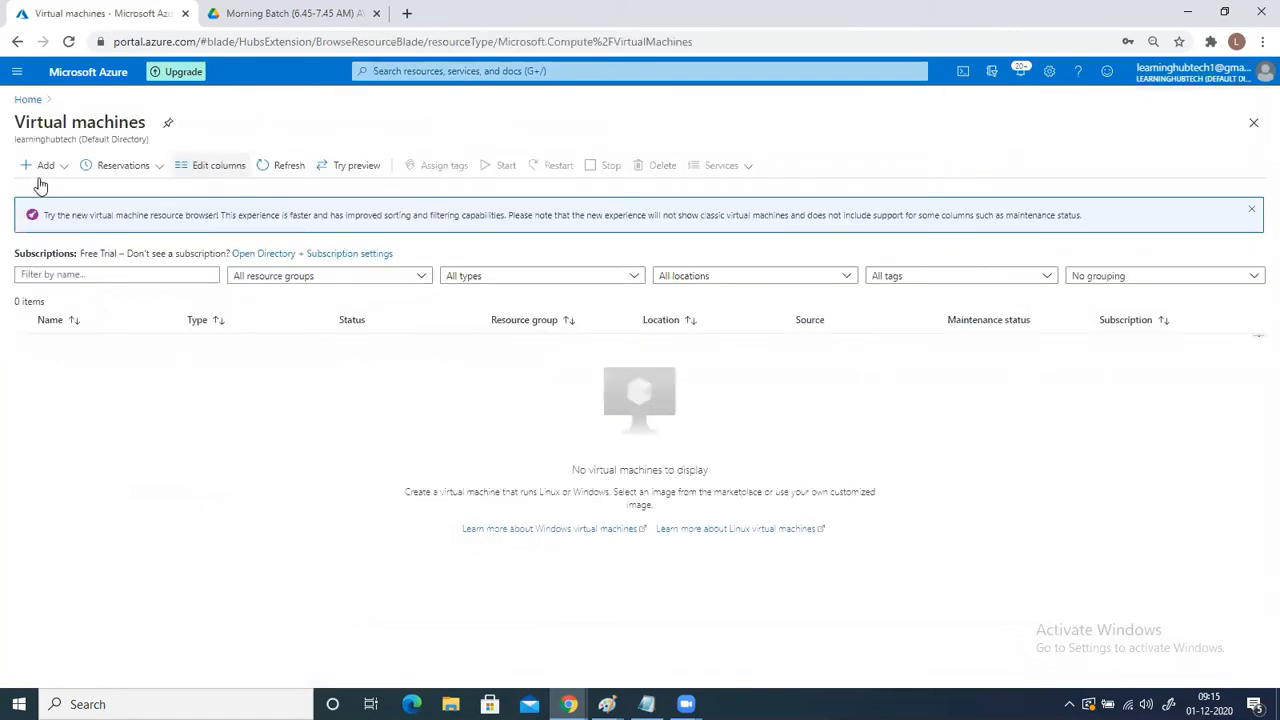
click(40, 166)
click(45, 186)
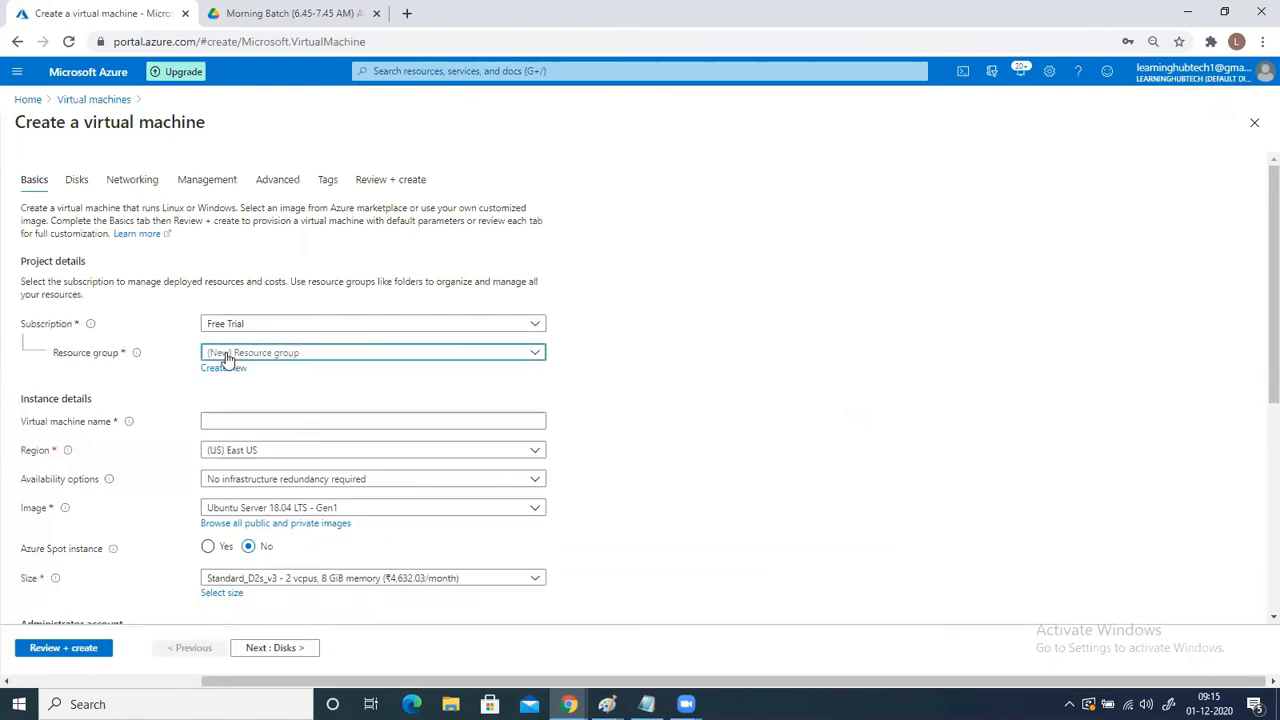
click(229, 358)
click(216, 446)
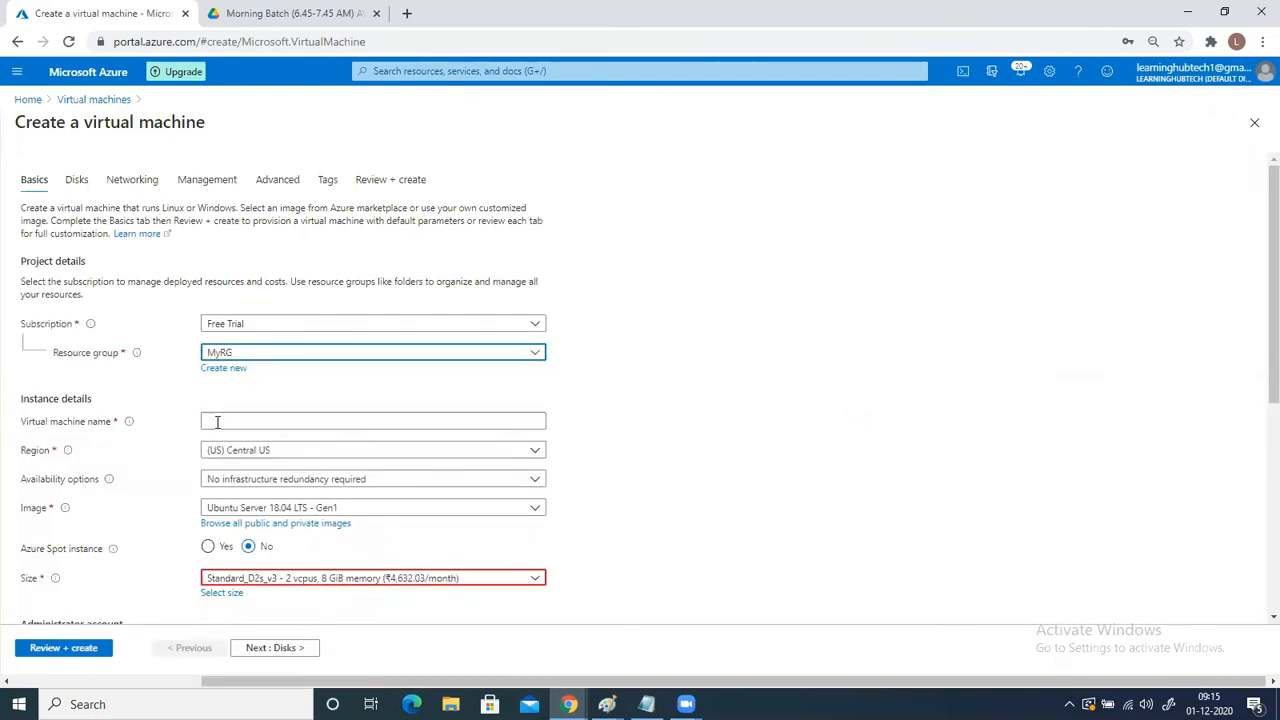
click(238, 416)
text(VM2)
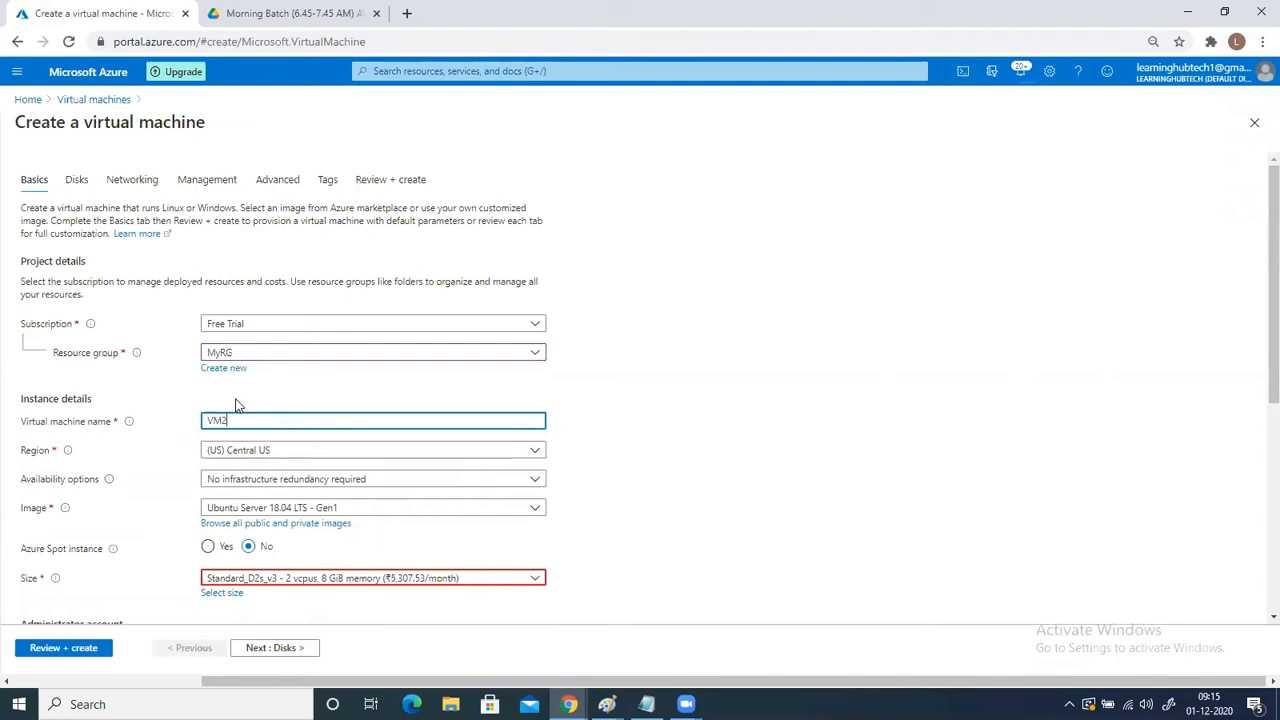
- Choose the Windows Server 2016 Datacenter - Gen1 image and the Standard_D2s_v3 size for VM2
click(258, 509)
click(362, 443)
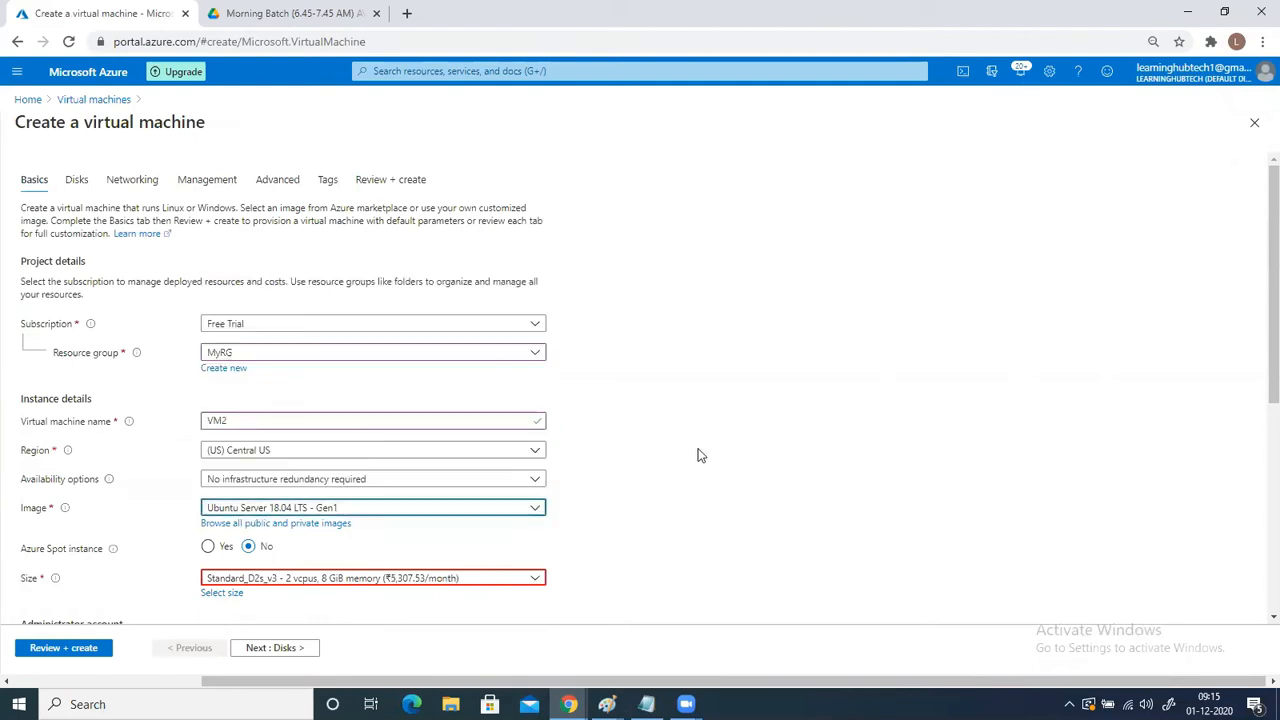
scroll(662, 461, down, 3)
click(340, 338)
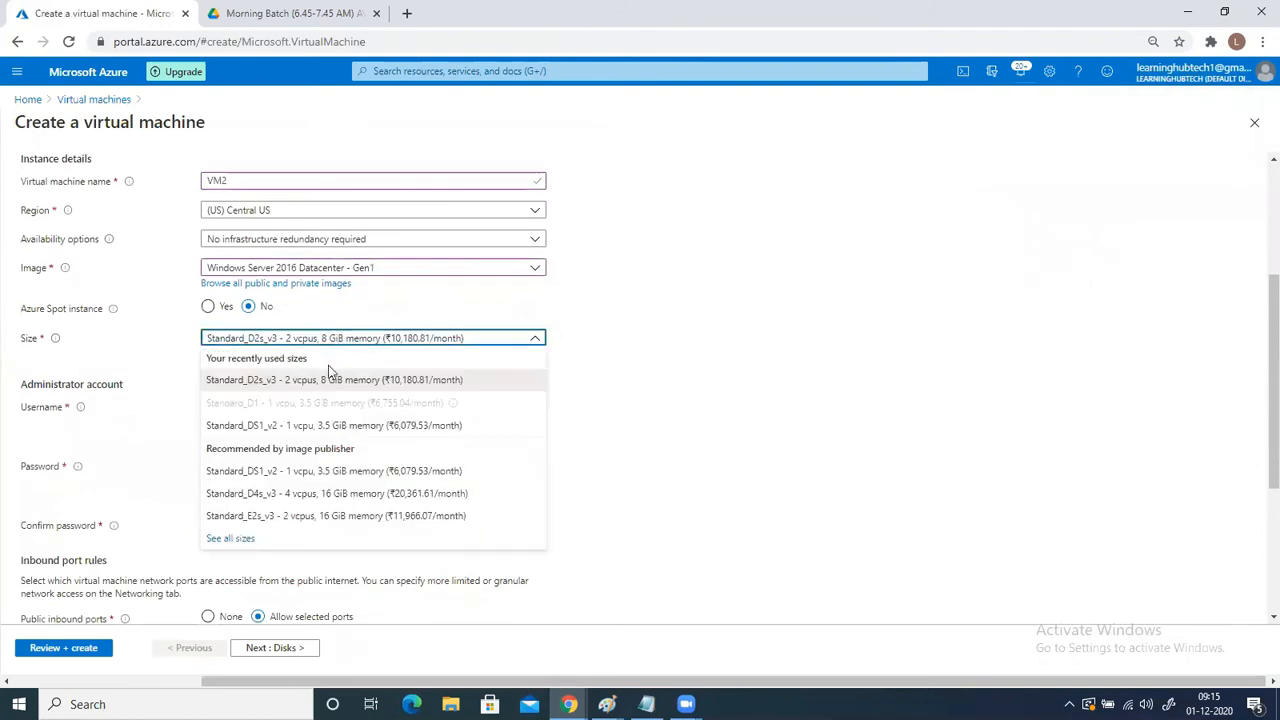
click(320, 433)
click(318, 340)
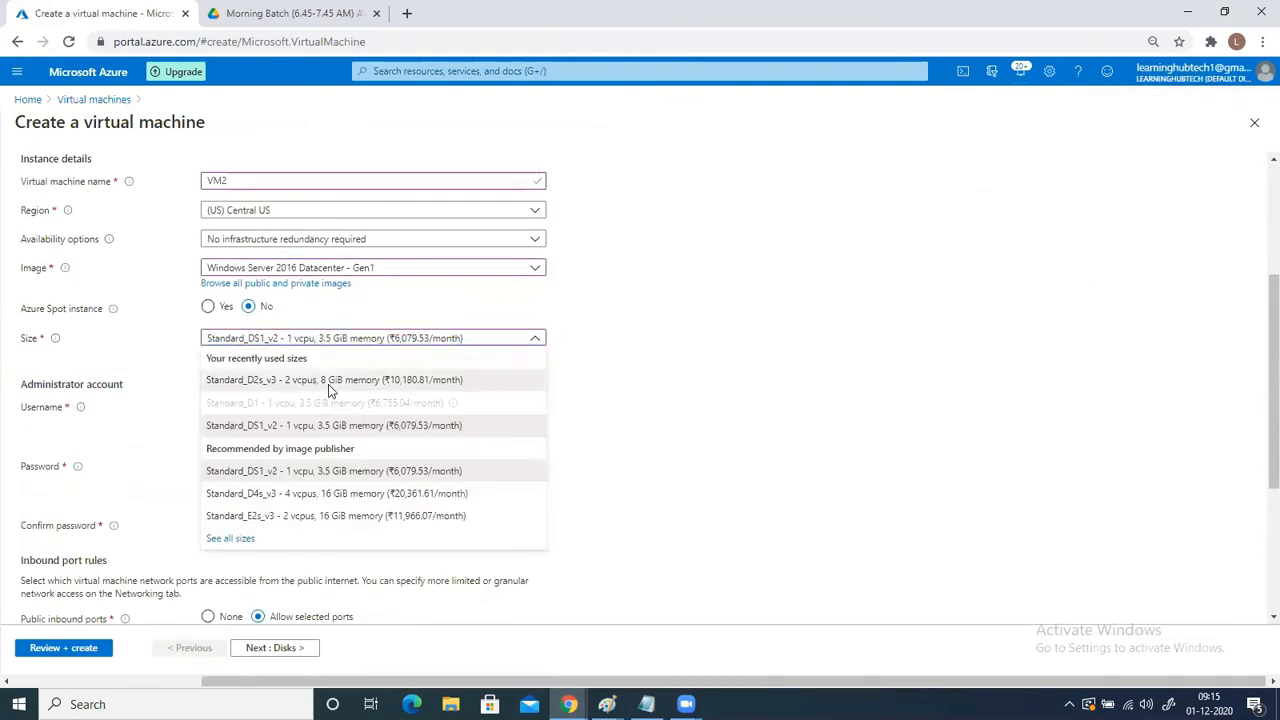
click(328, 382)
- Fill in VM2's administrator account with the username, the password and its confirmation
click(334, 407)
text(sanjayka)
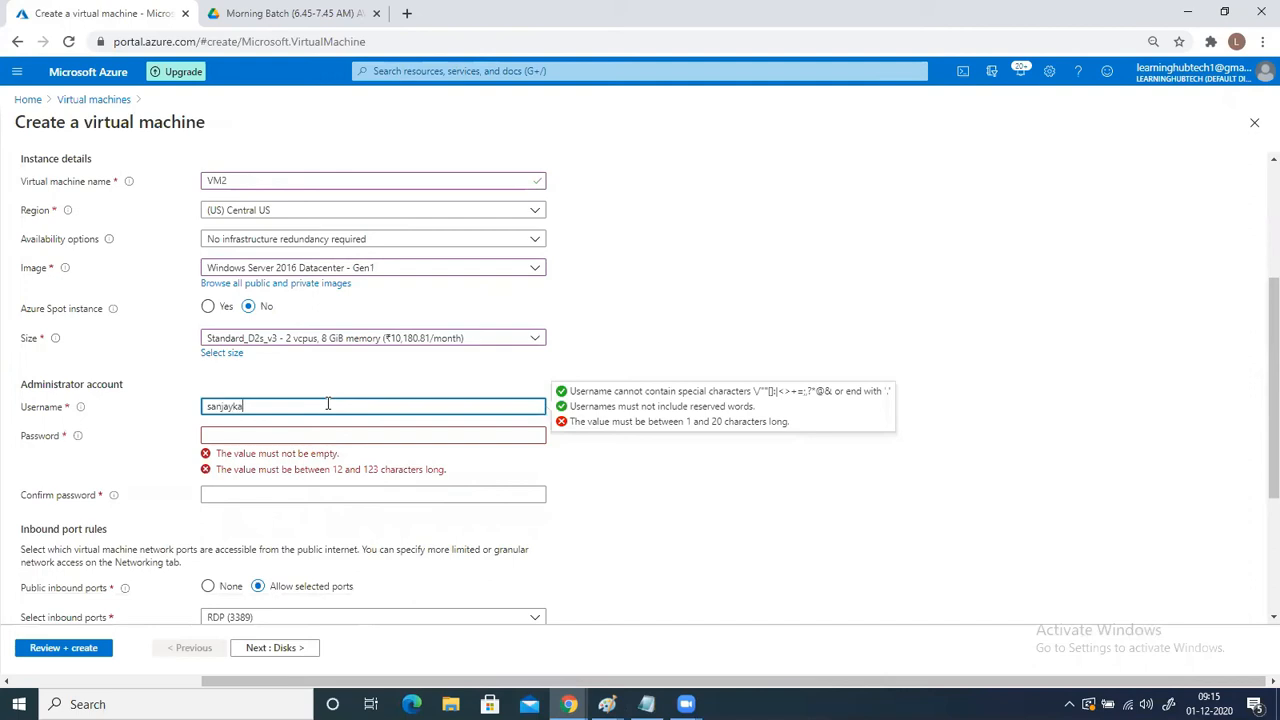
key(Tab)
text(Passwor)
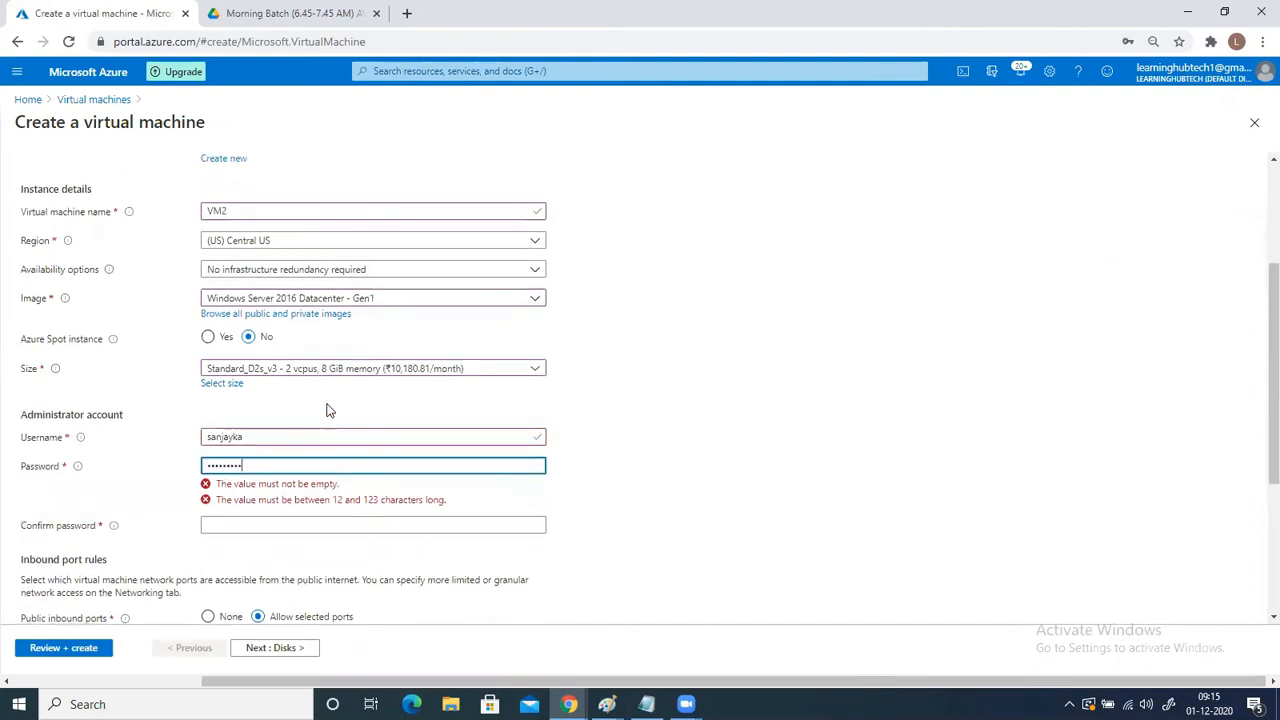
key(Tab)
text(Passwor)
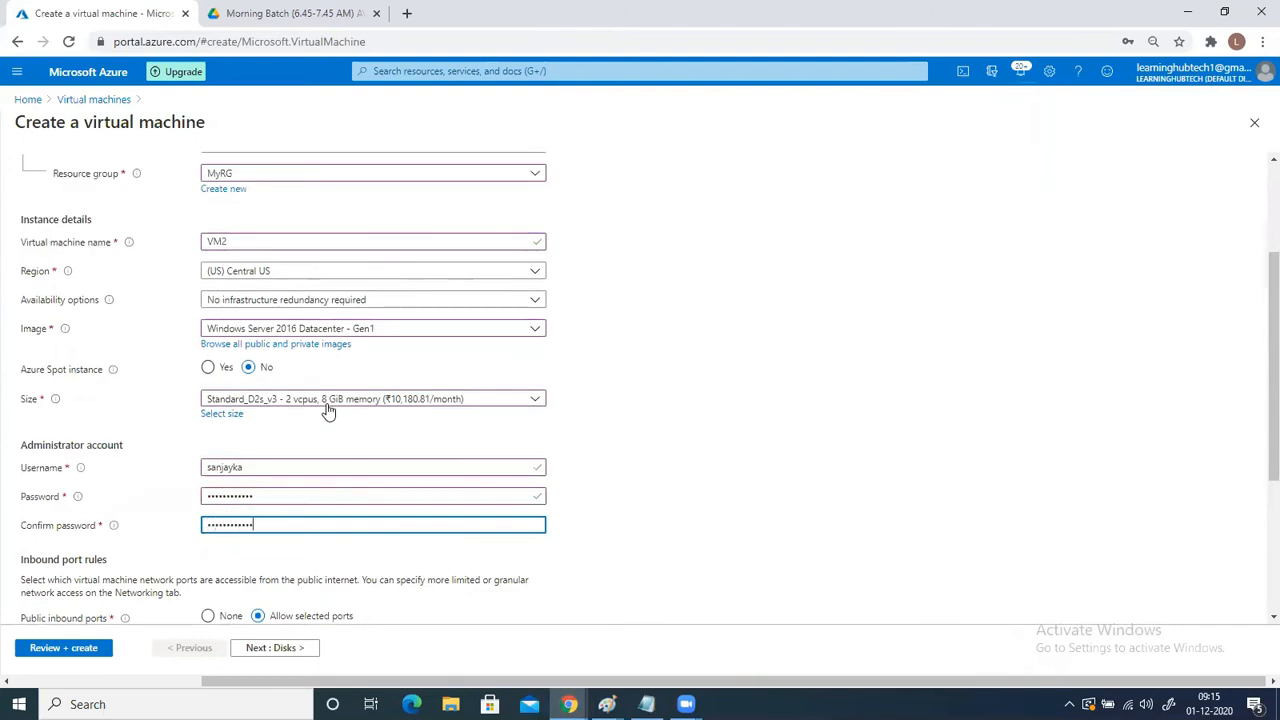
- Keep the default port and disk options, and place VM2 in virtual network VNet2 with Subnet2 (20.0.1.0/24)
scroll(322, 425, down, 3)
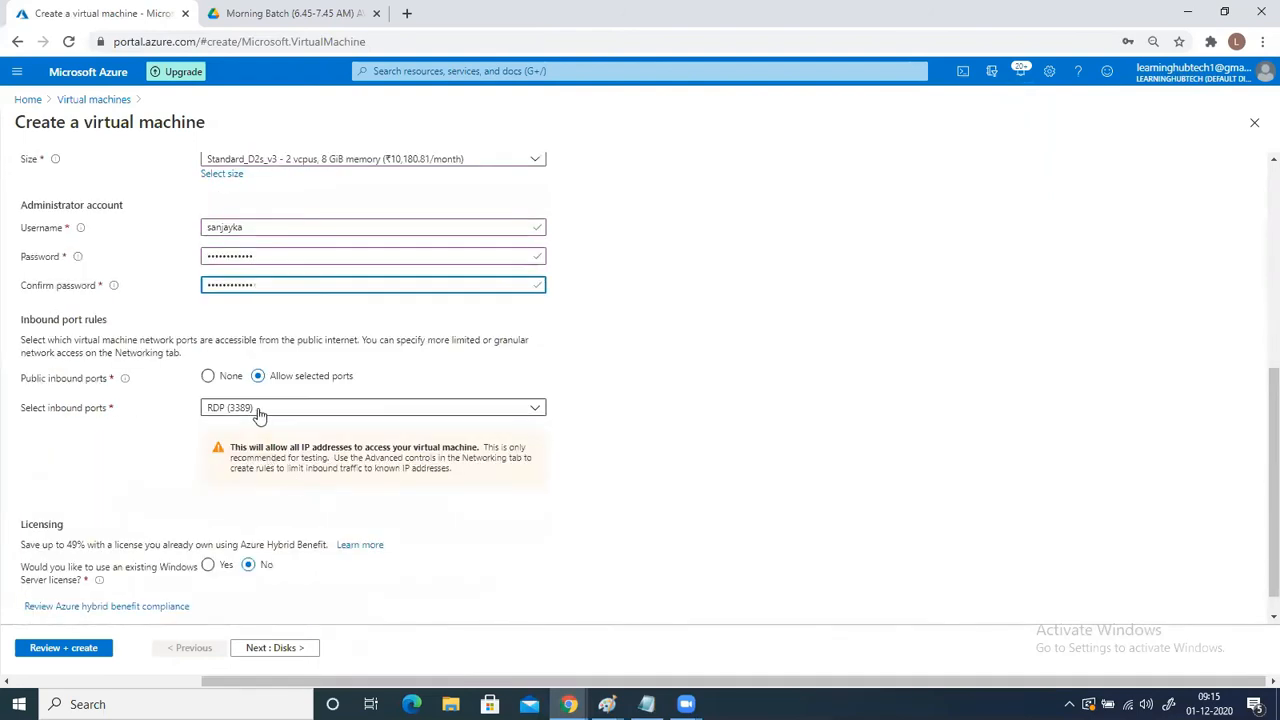
click(270, 650)
click(270, 650)
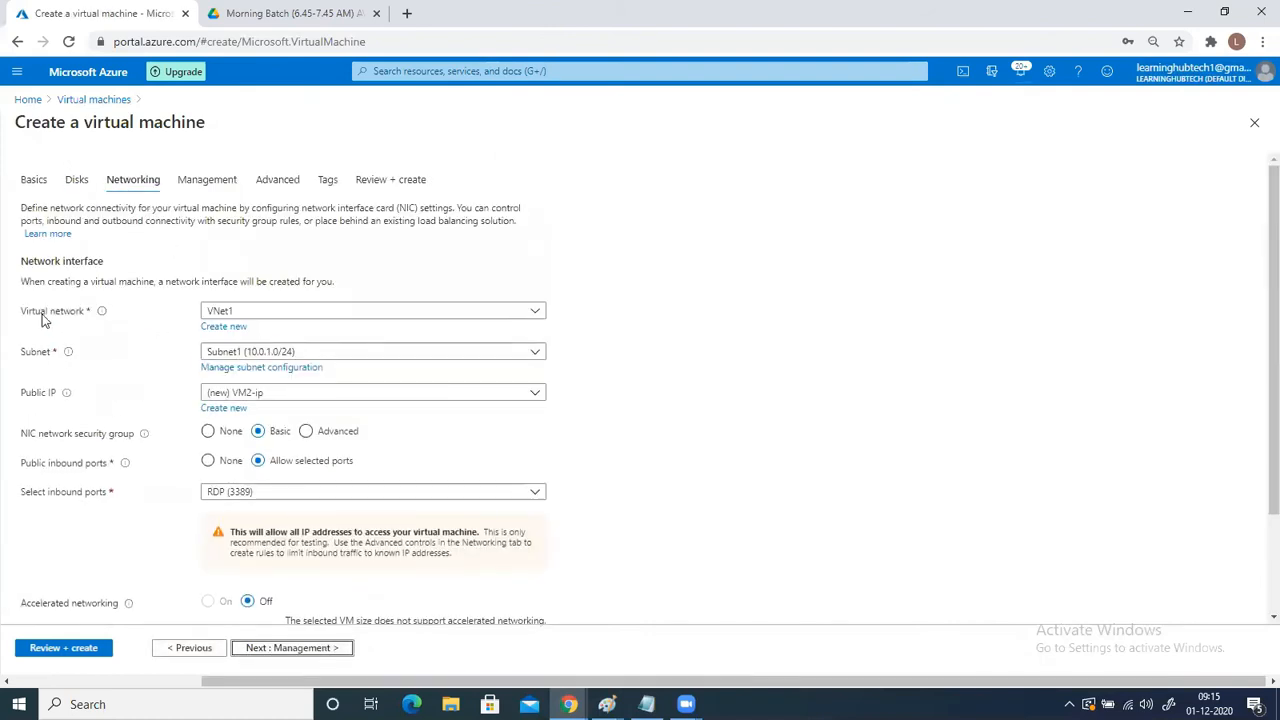
click(212, 314)
click(226, 374)
key(Down)
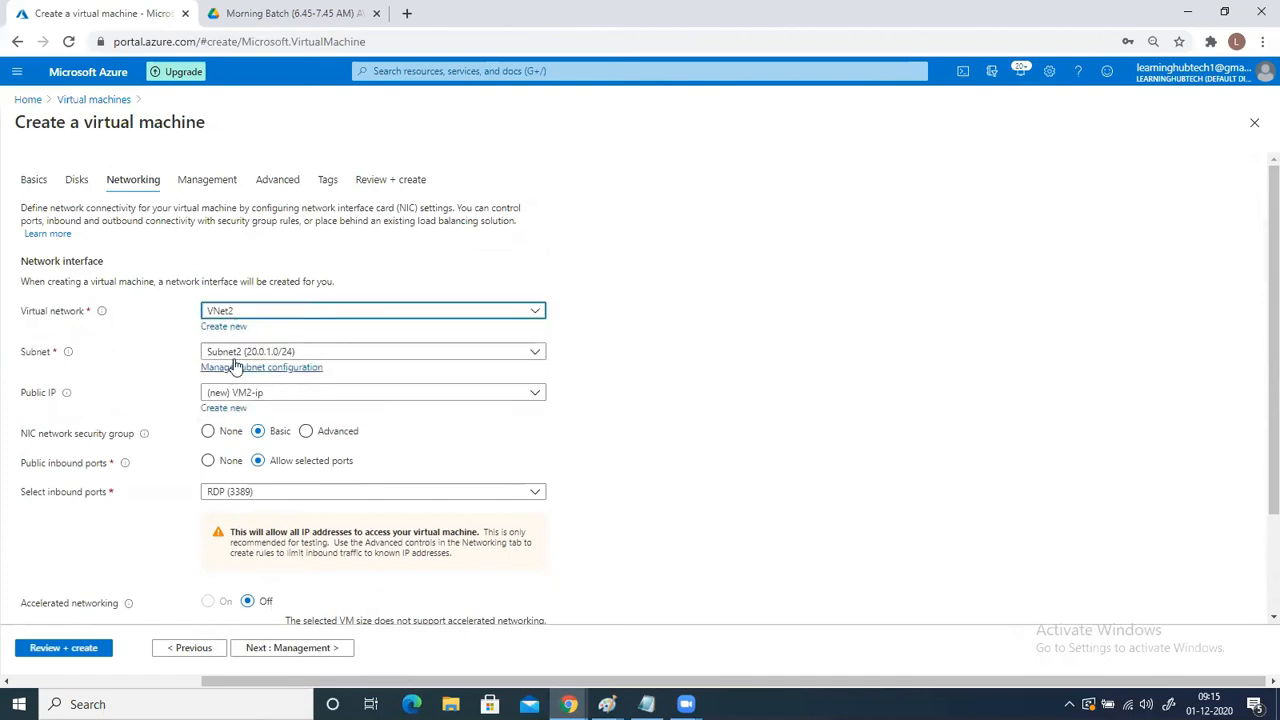
click(232, 357)
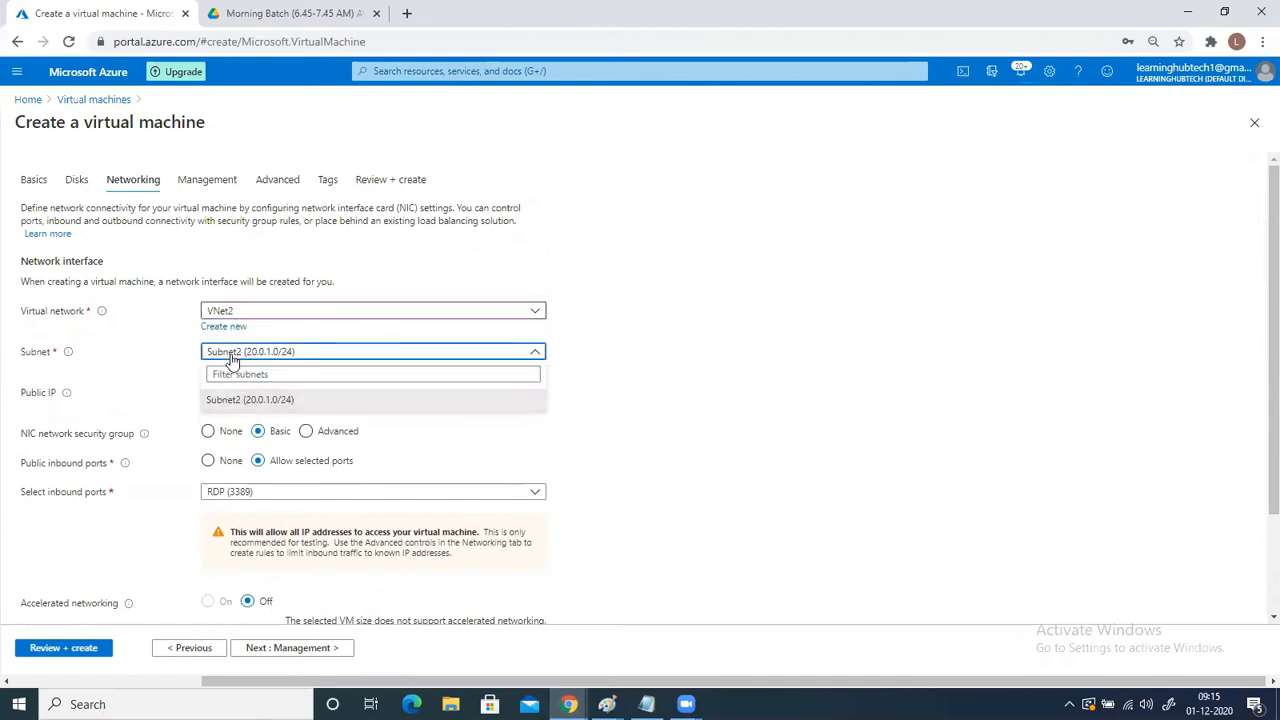
click(232, 356)
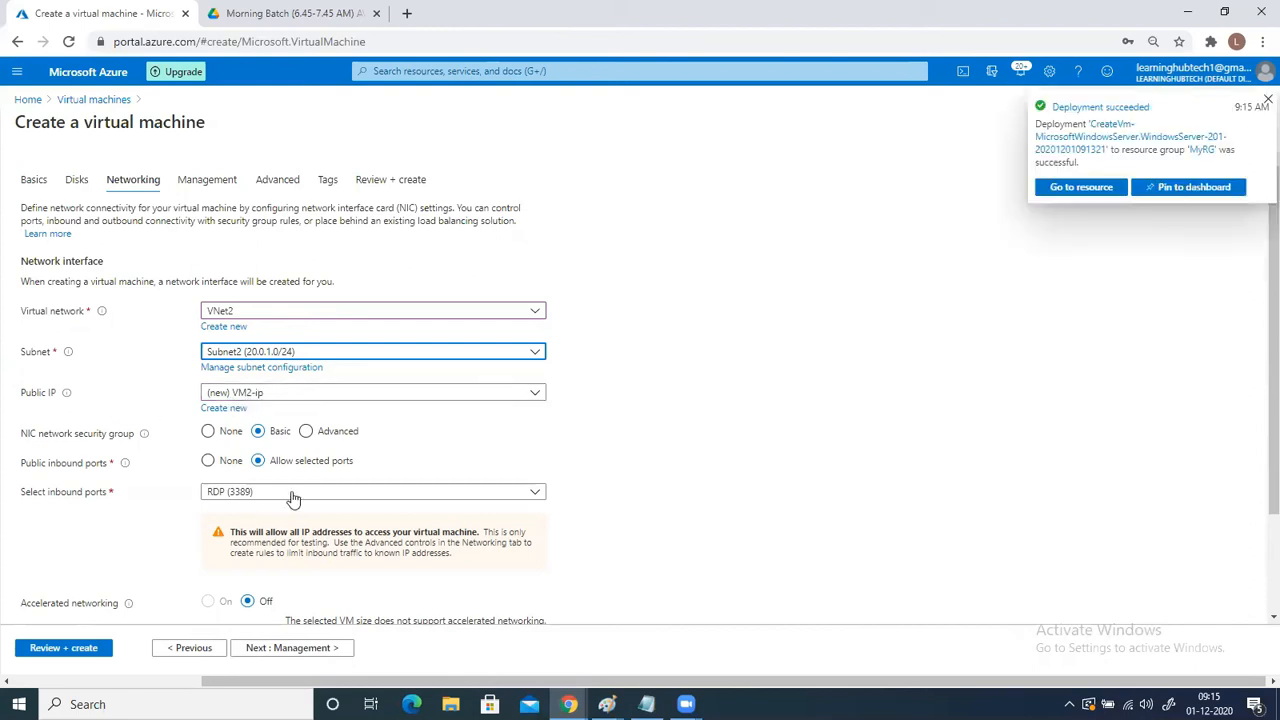
- Review and create the VM2 virtual machine, and check the network diagram in Paint during deployment
click(64, 650)
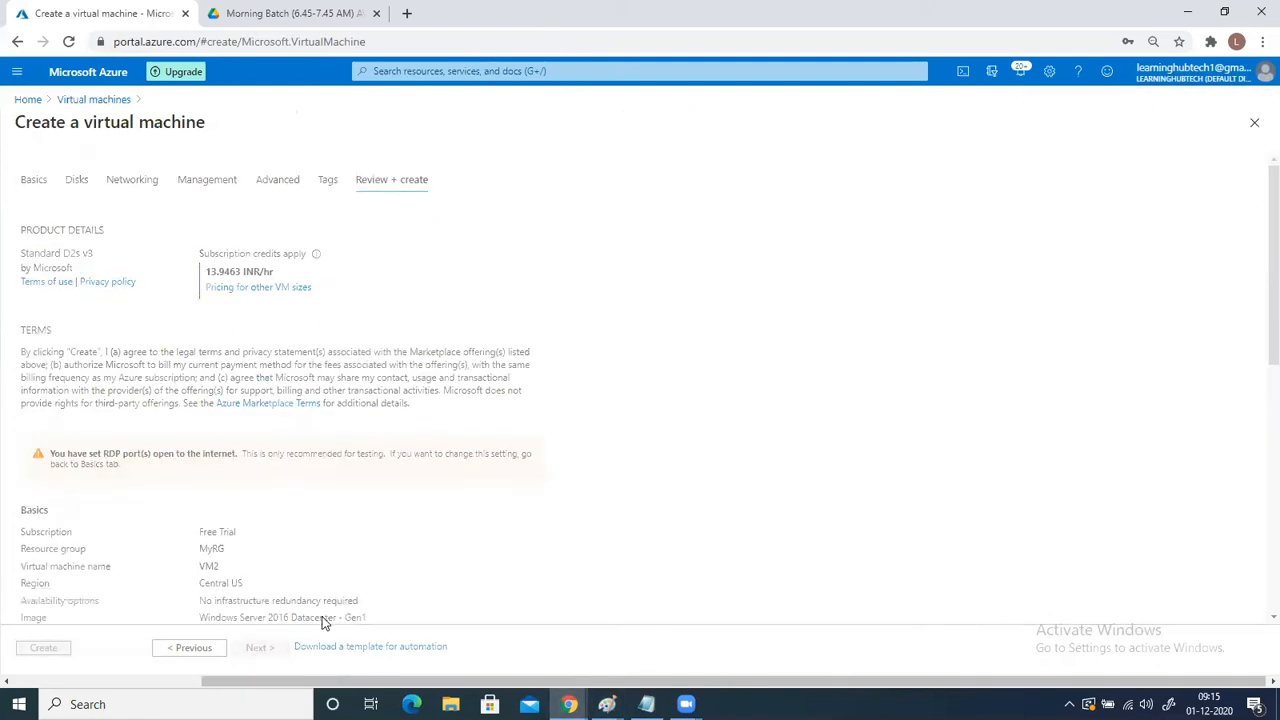
click(607, 704)
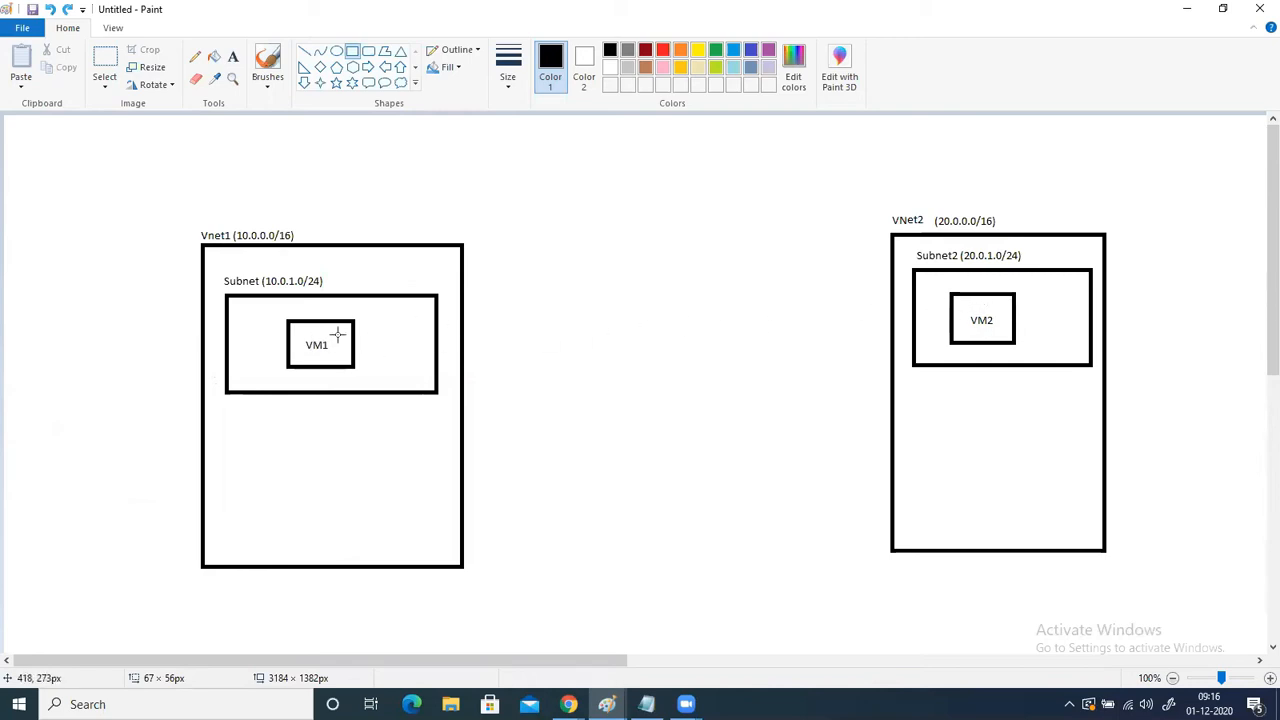
click(1182, 9)
- Open VM1 from the virtual machines list and download its RDP file for the public IP address
click(515, 70)
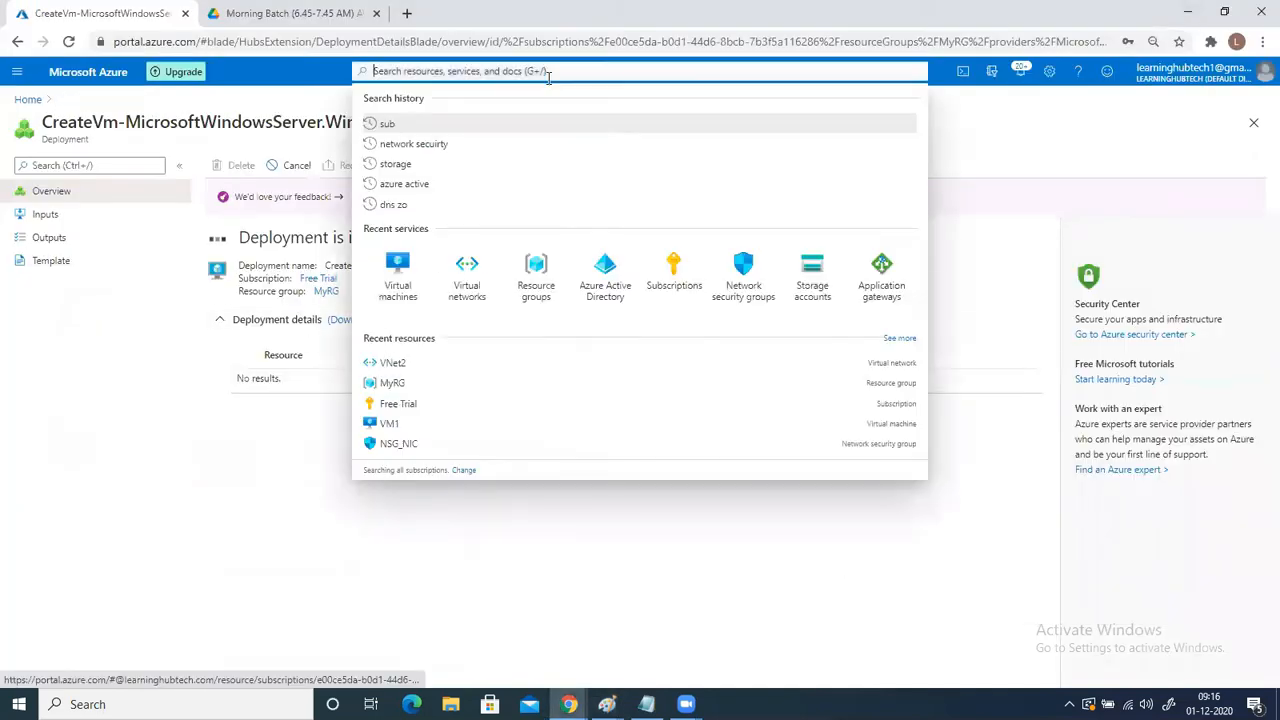
click(400, 275)
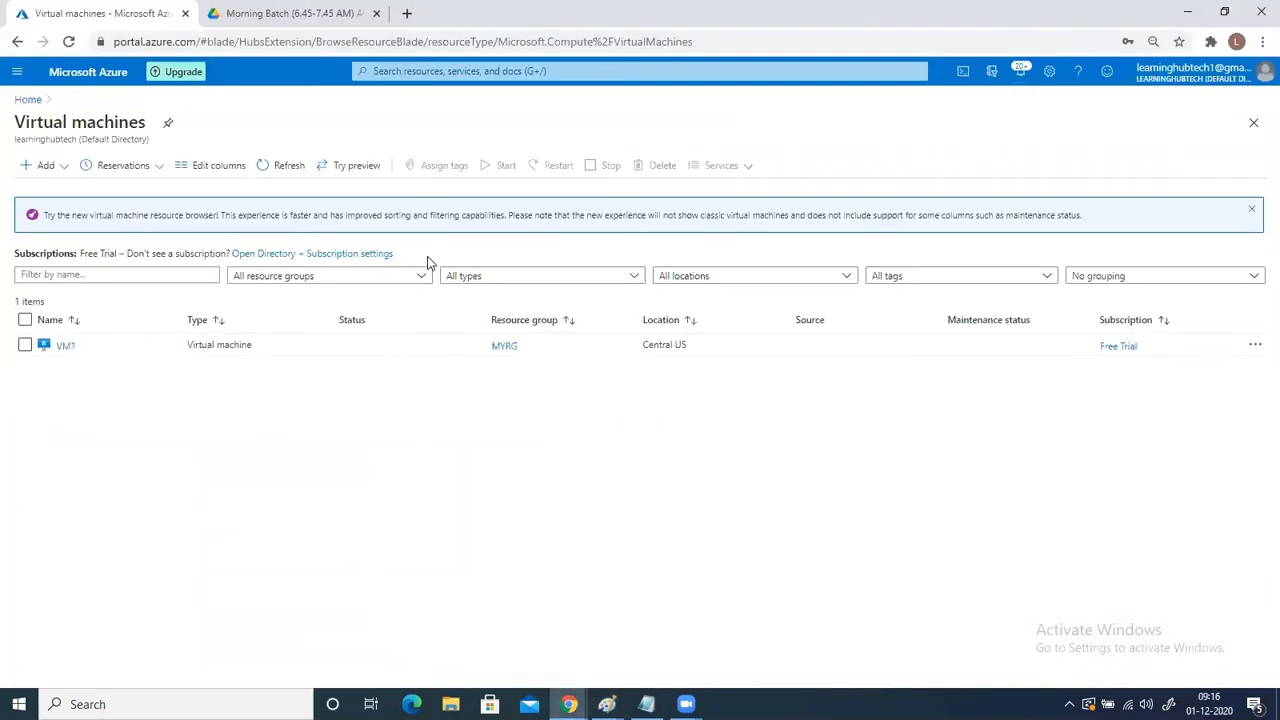
click(63, 347)
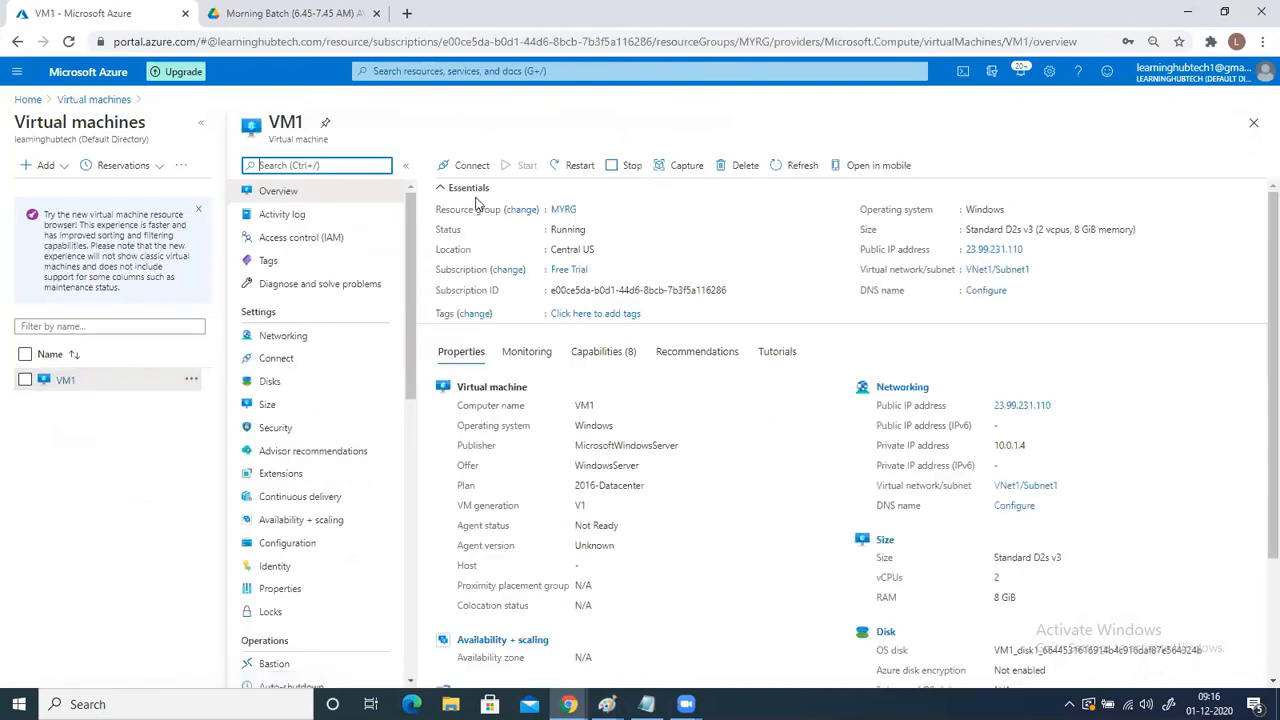
click(450, 165)
click(449, 192)
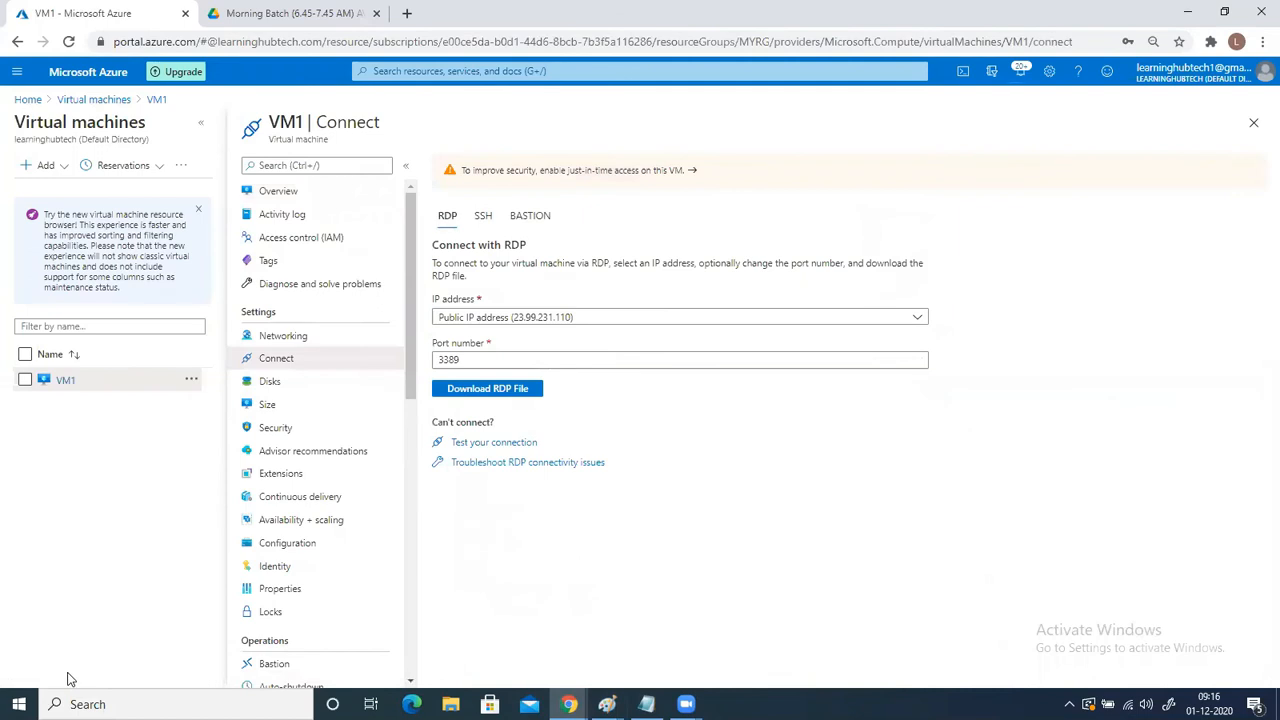
click(488, 388)
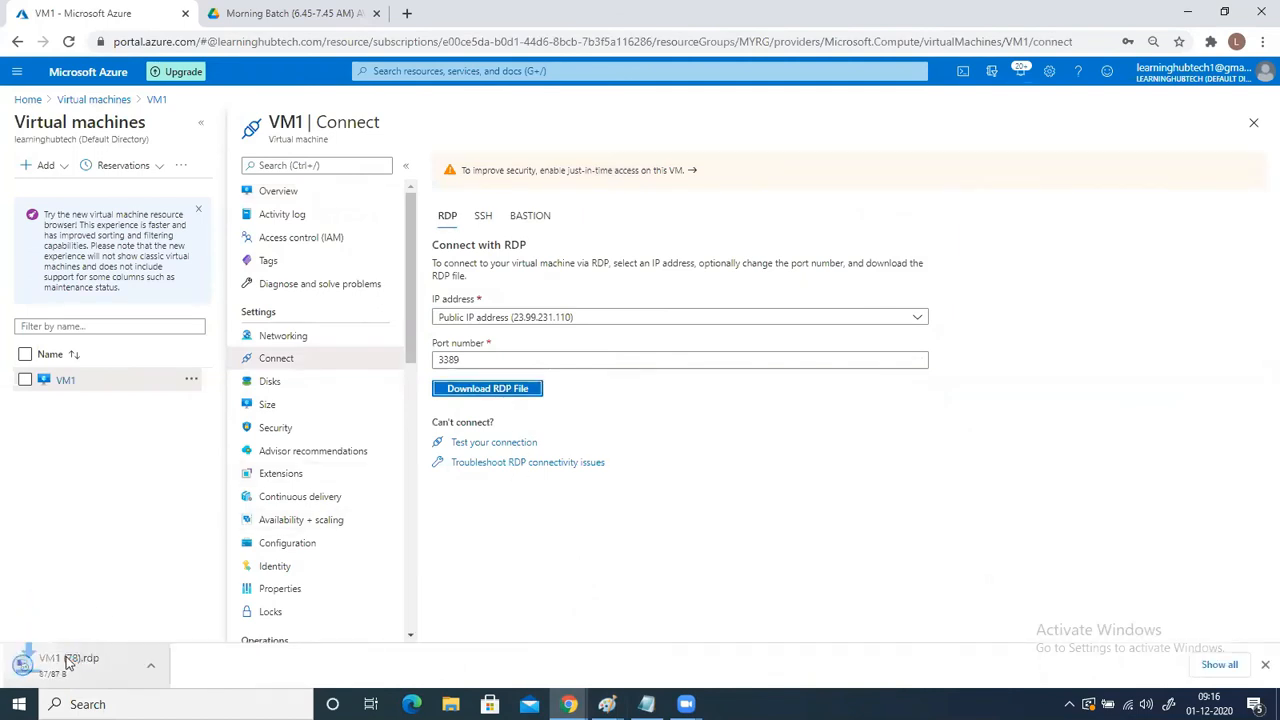
- Connect to VM1 over Remote Desktop with the administrator username and password, accepting the connection prompts
click(758, 442)
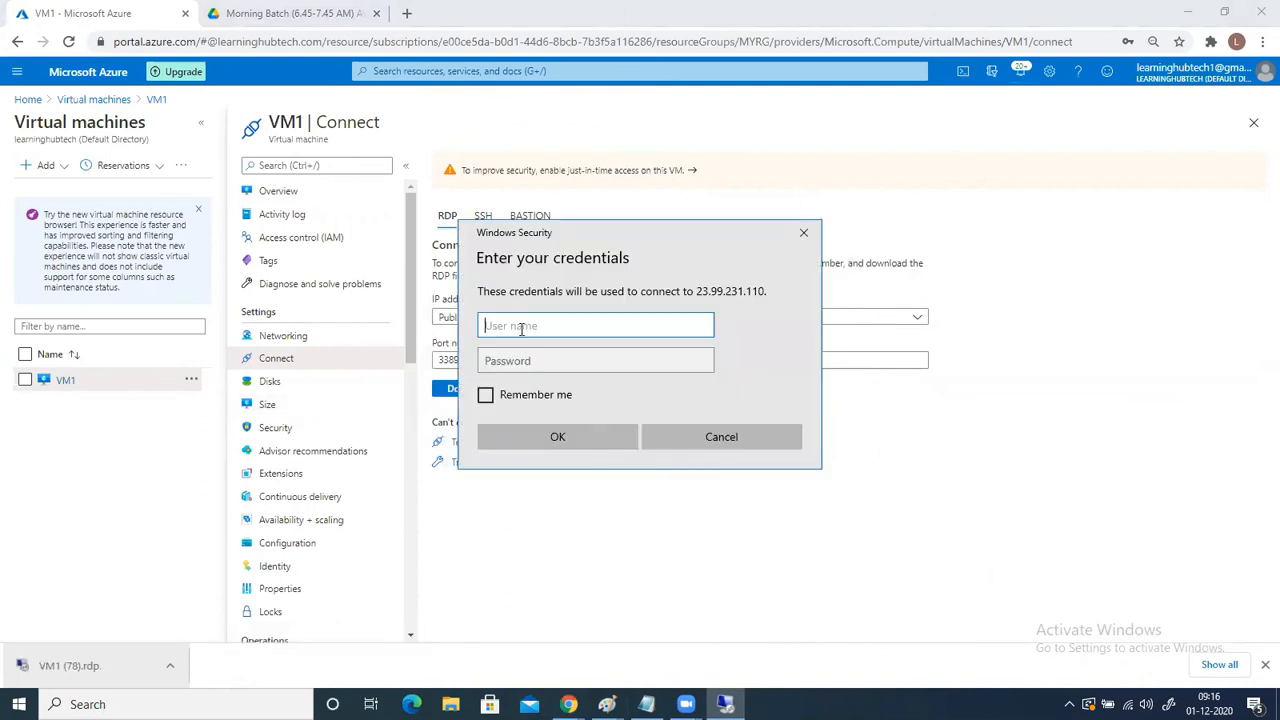
text(sanjayk)
key(Tab)
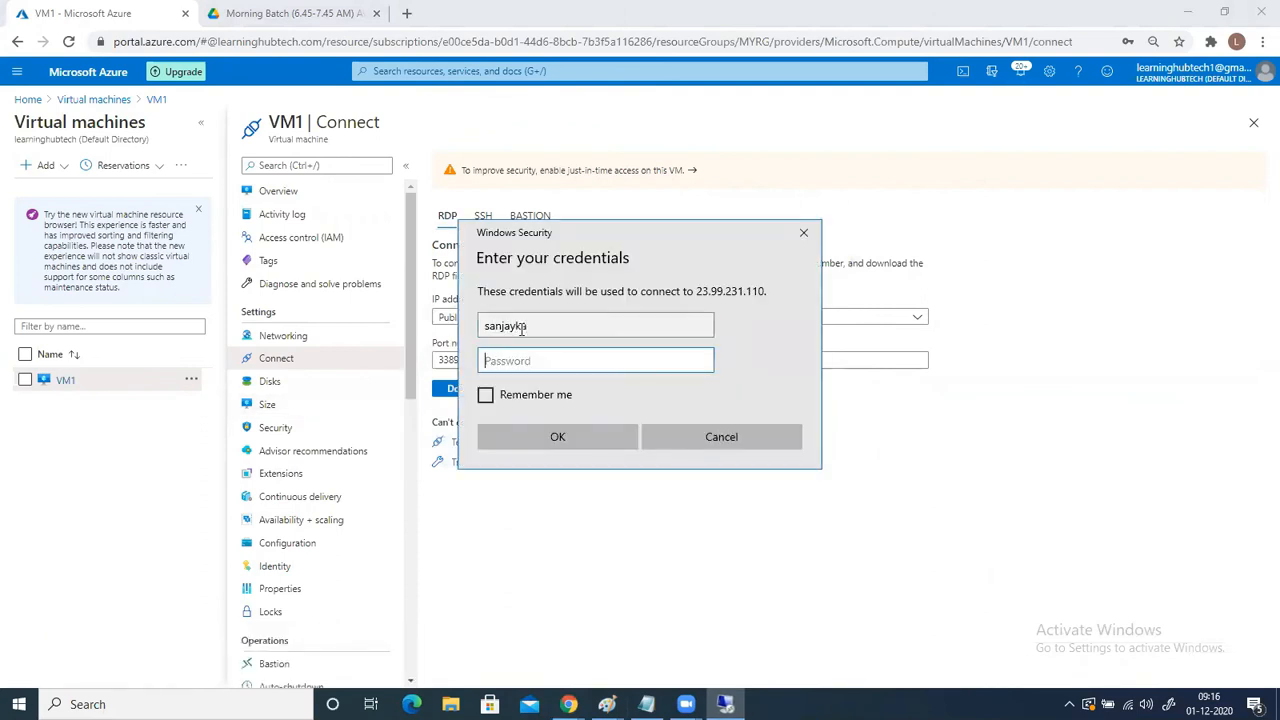
text(************)
key(Return)
click(688, 480)
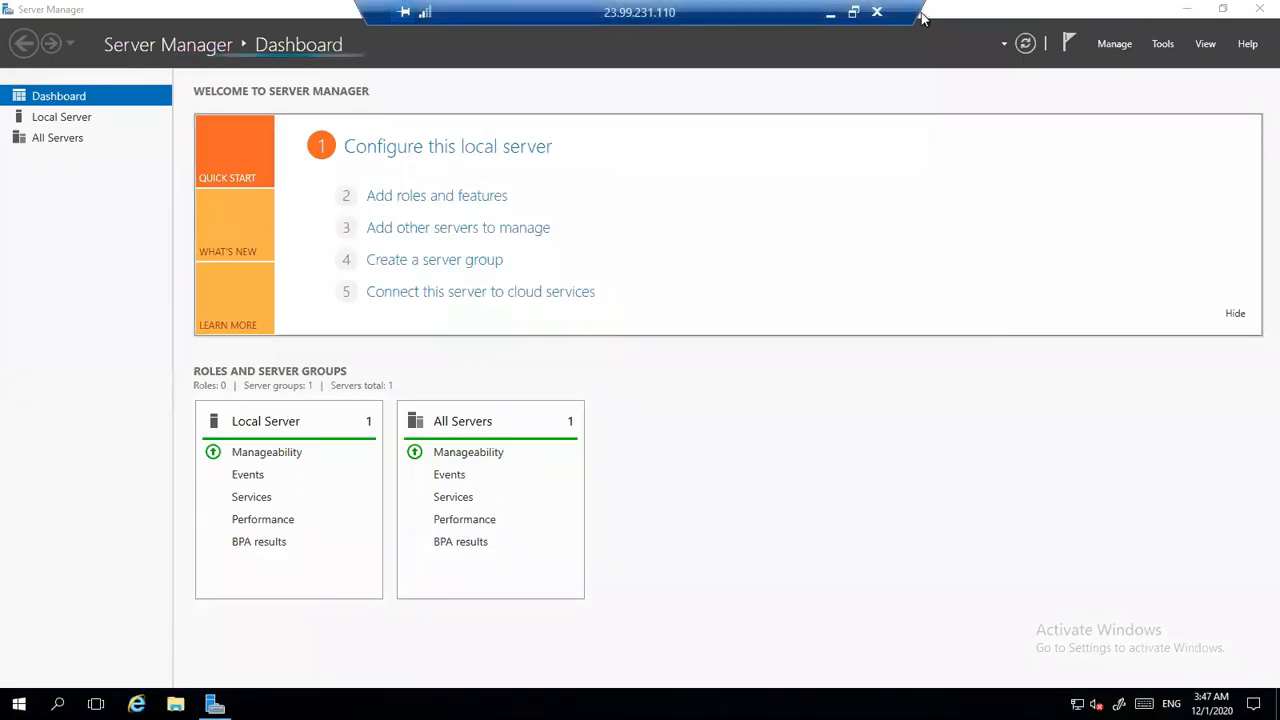
- Minimize Server Manager on VM1, search for "control panel" and open Control Panel
click(1192, 10)
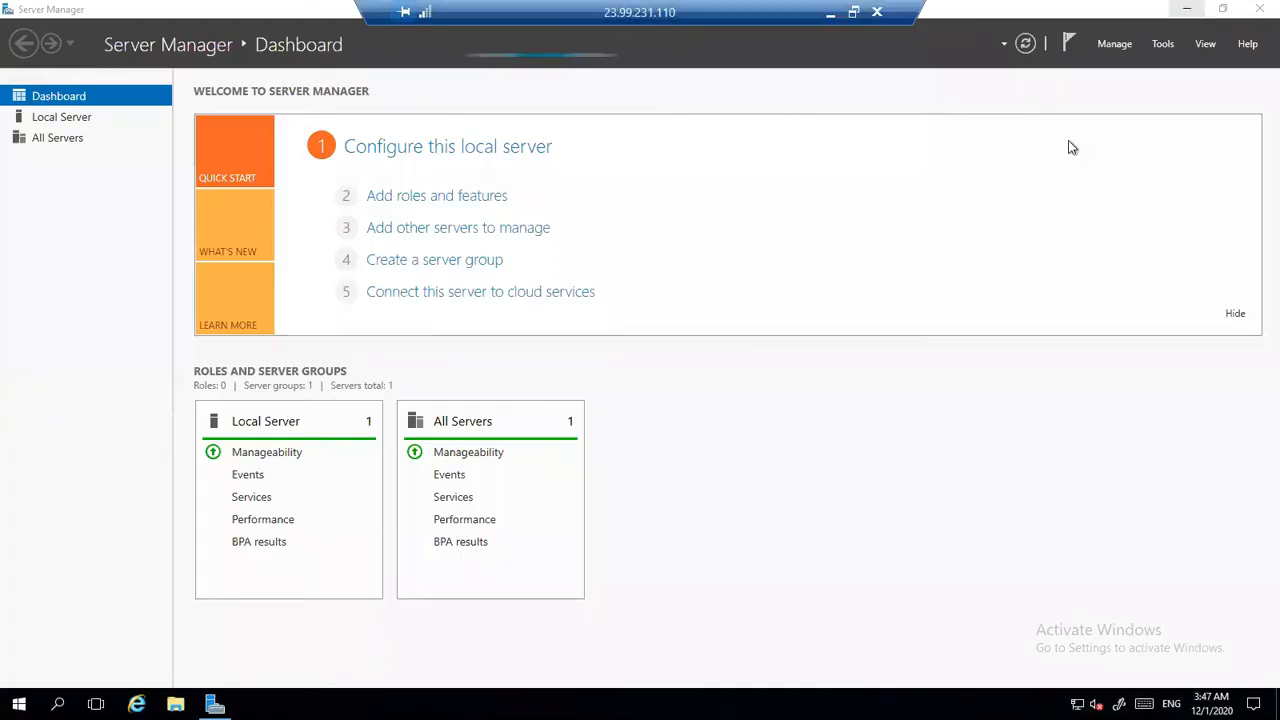
click(57, 704)
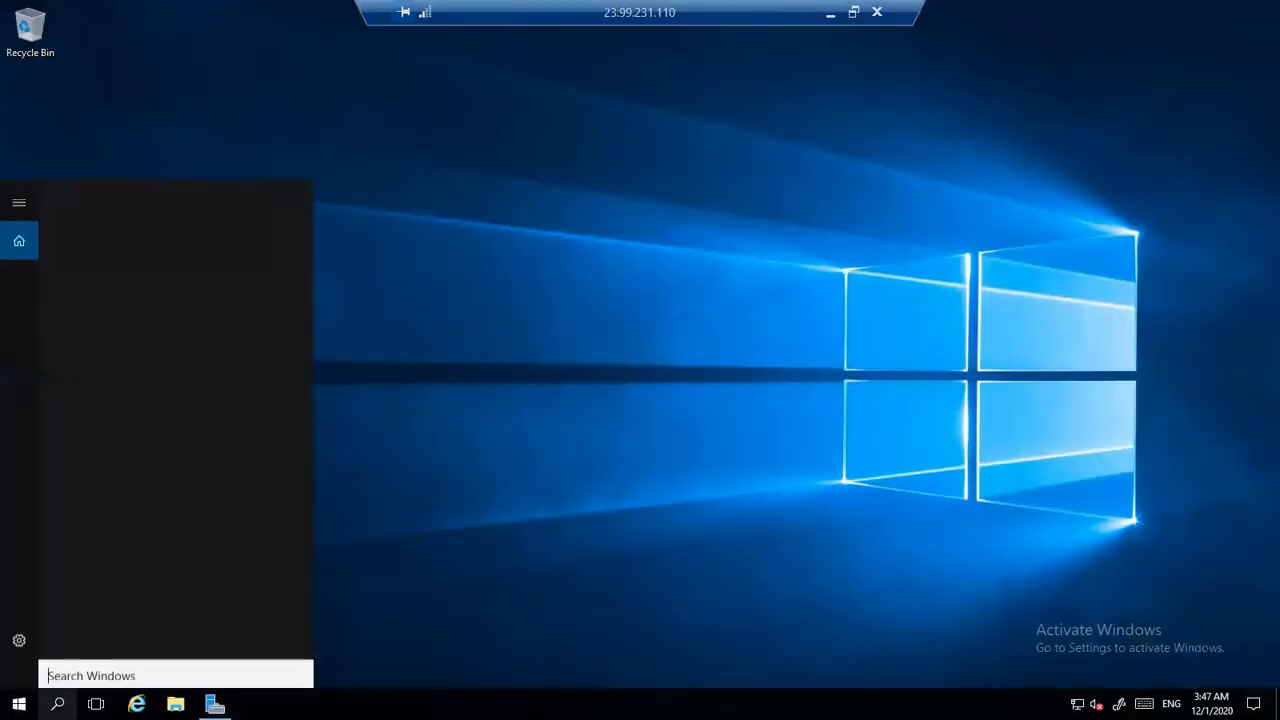
text(c)
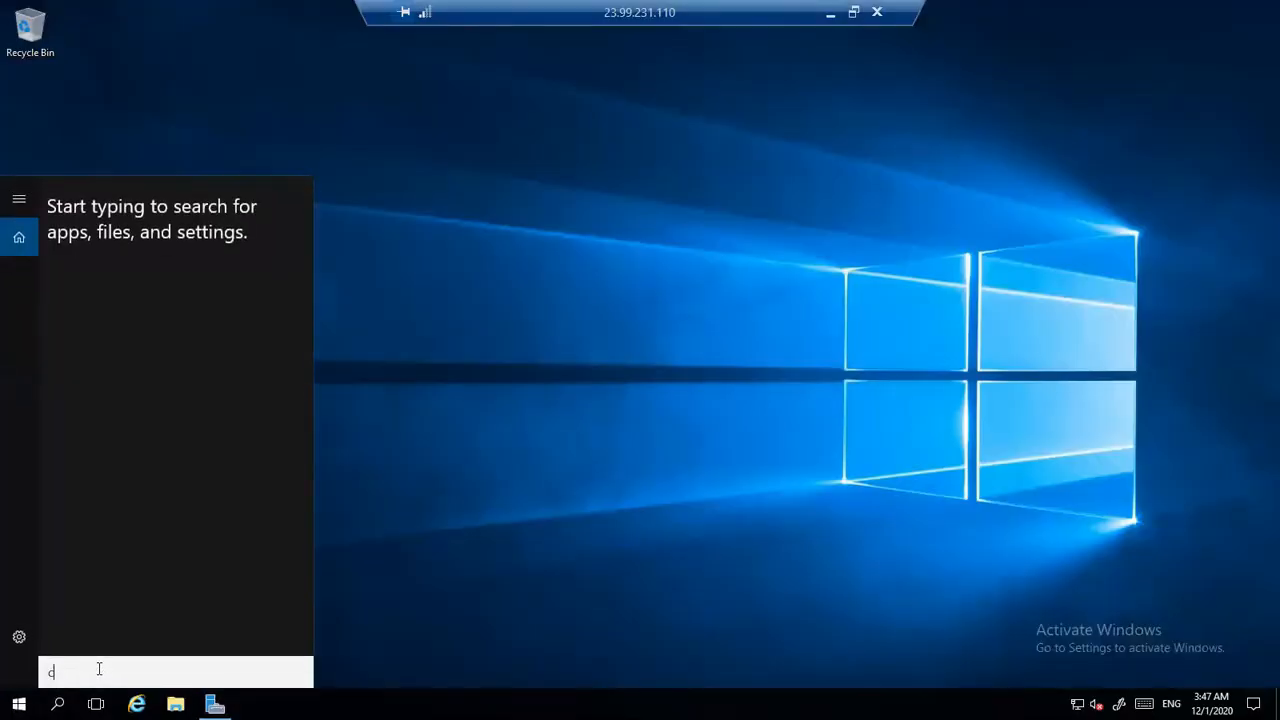
text(ontrol)
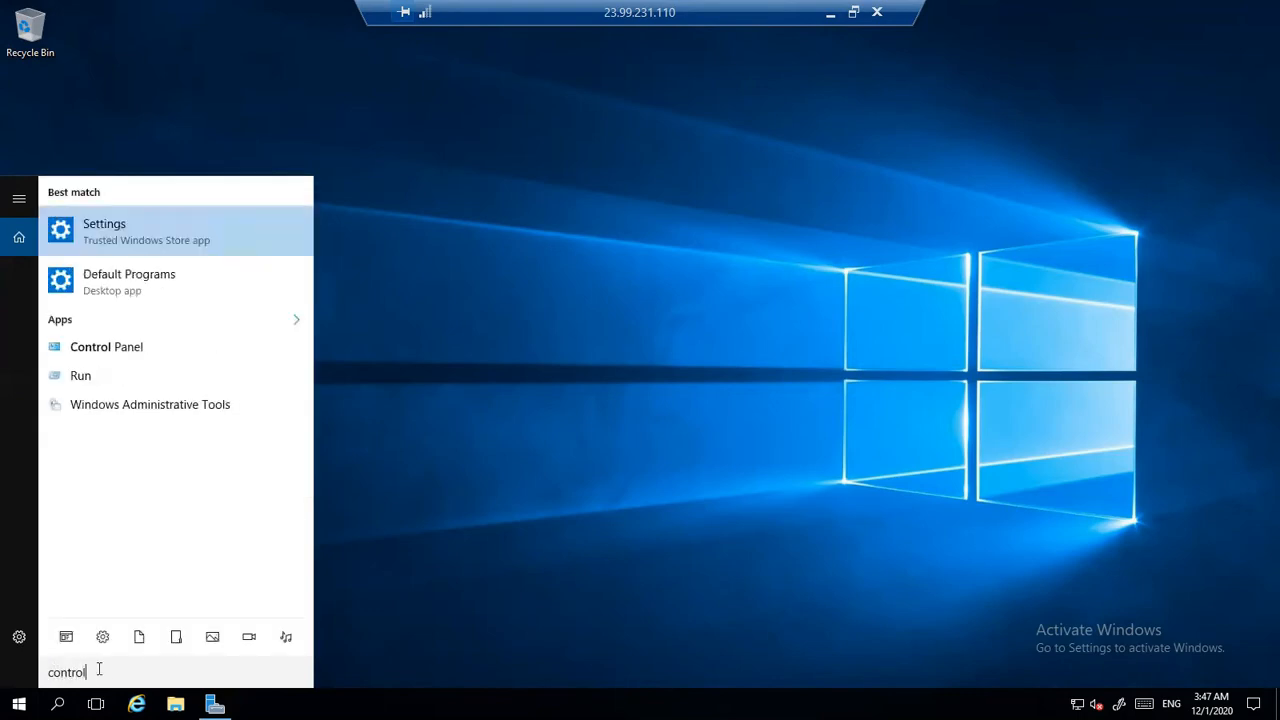
text( panel)
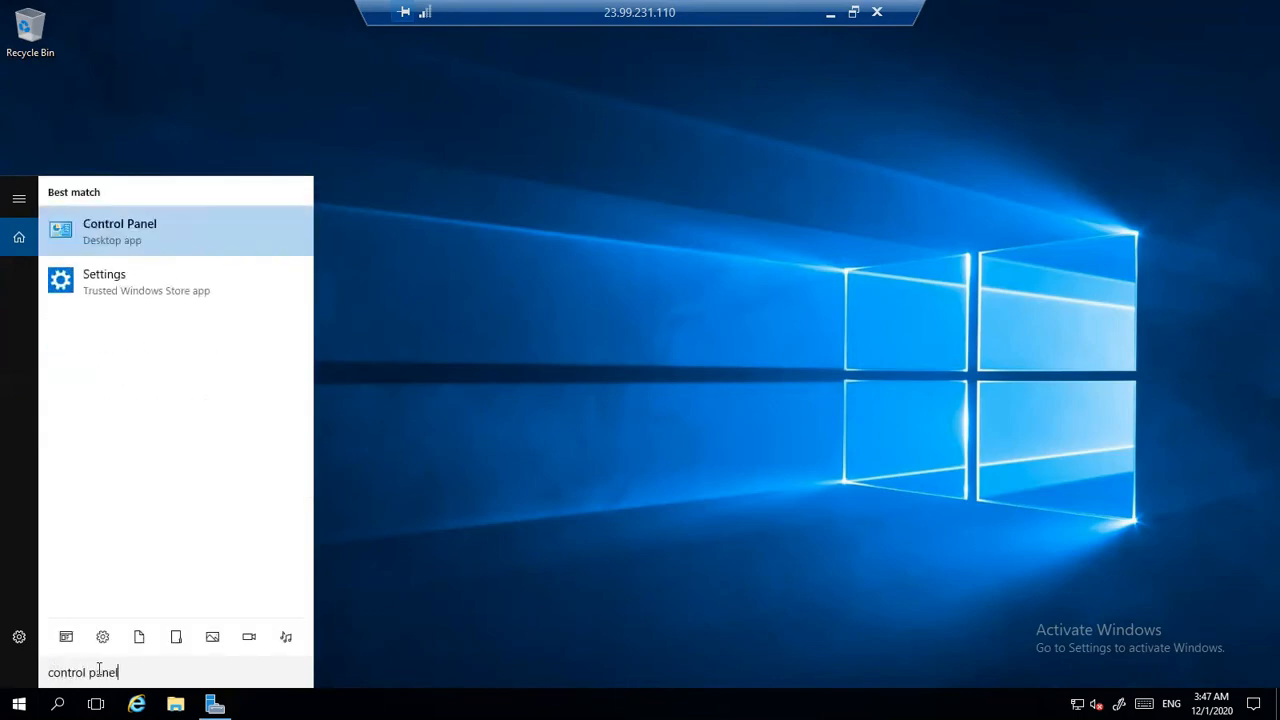
click(91, 246)
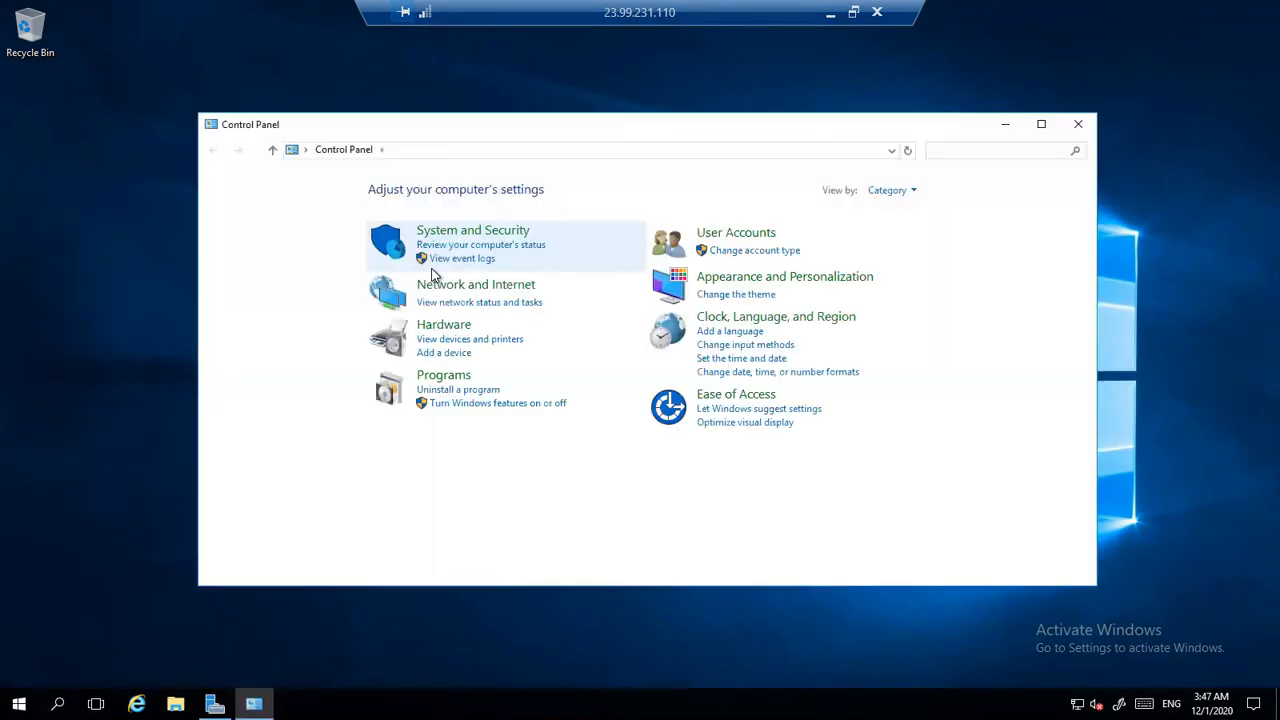
- Turn off Windows Firewall for both private and public networks on VM1, and close the firewall window
click(471, 235)
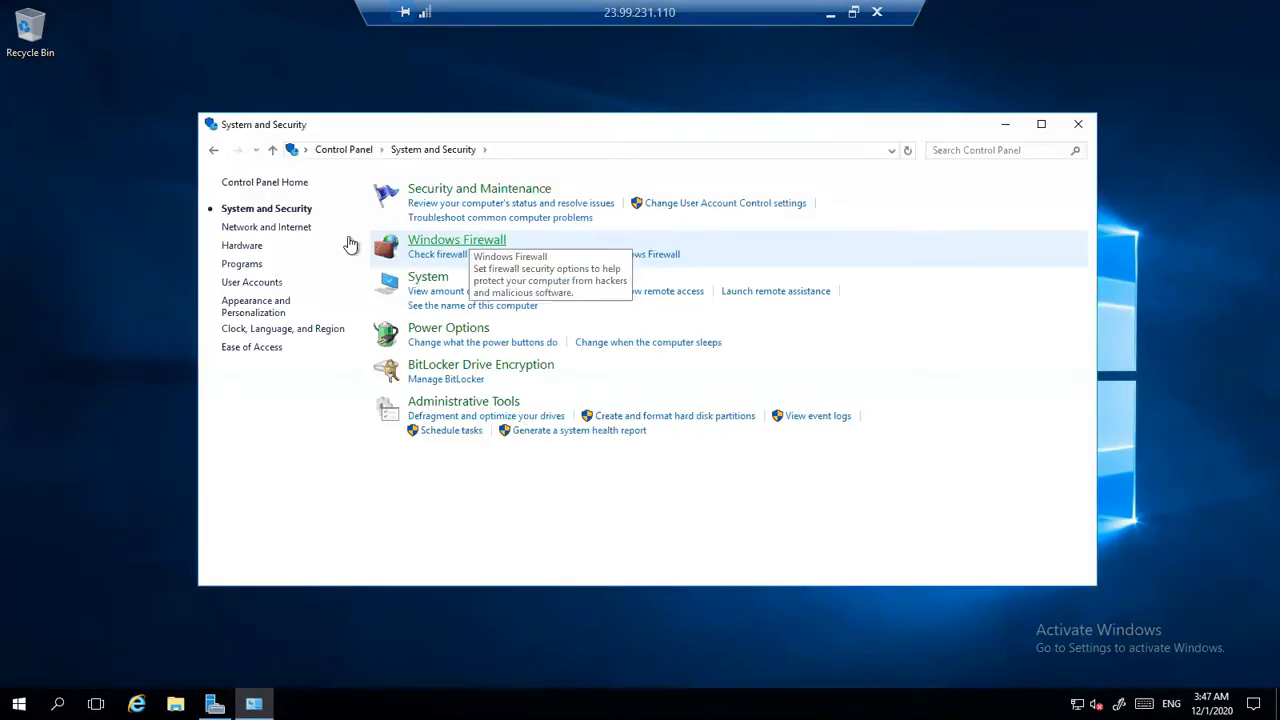
click(451, 241)
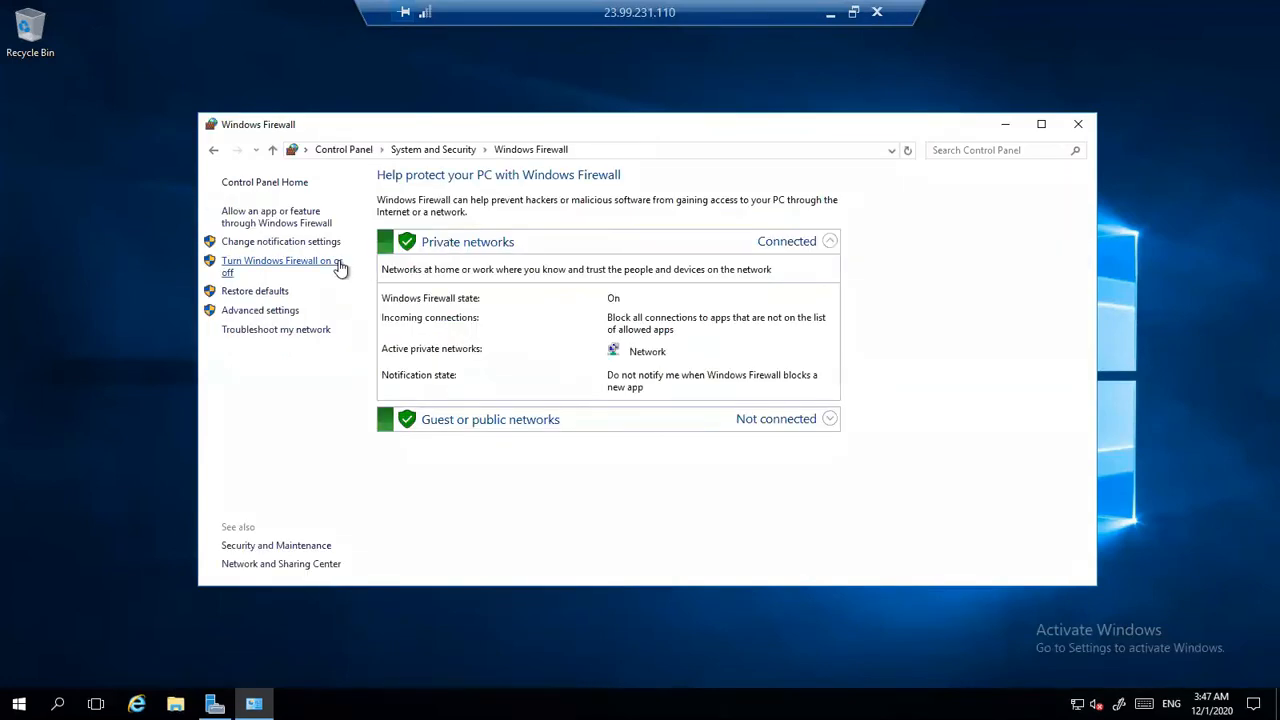
click(340, 266)
click(464, 298)
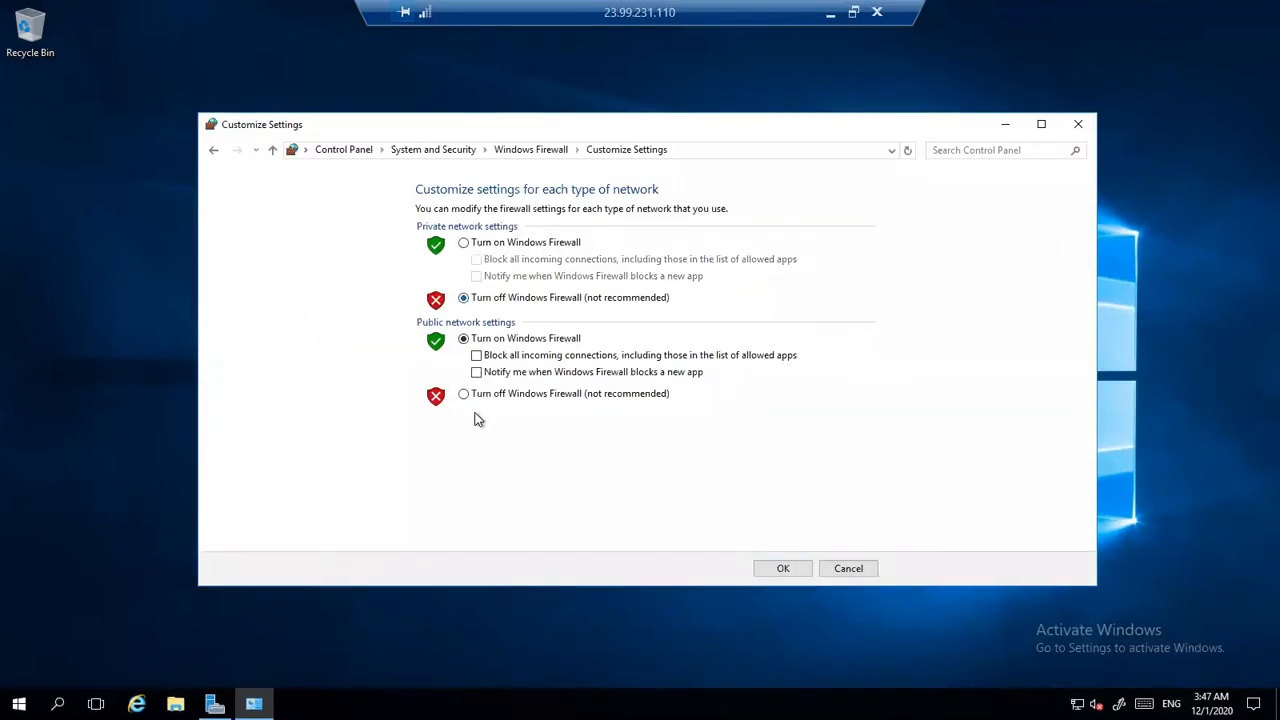
click(463, 394)
click(775, 571)
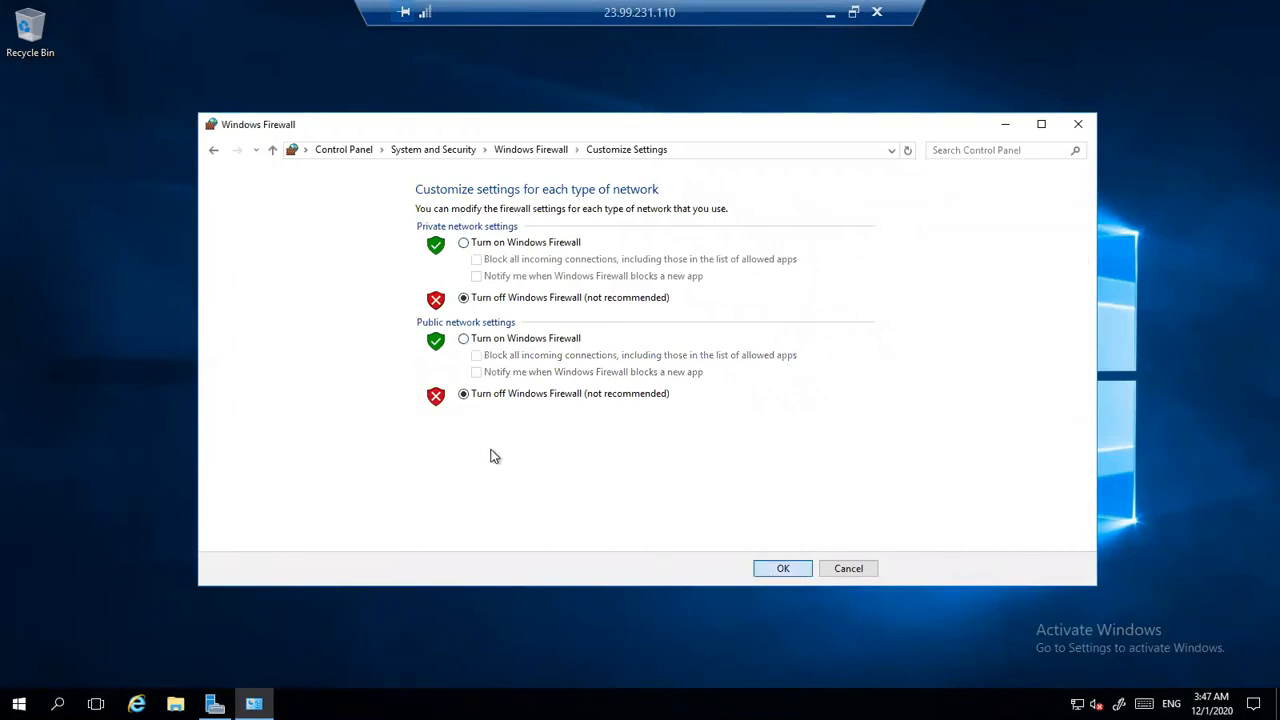
click(1078, 124)
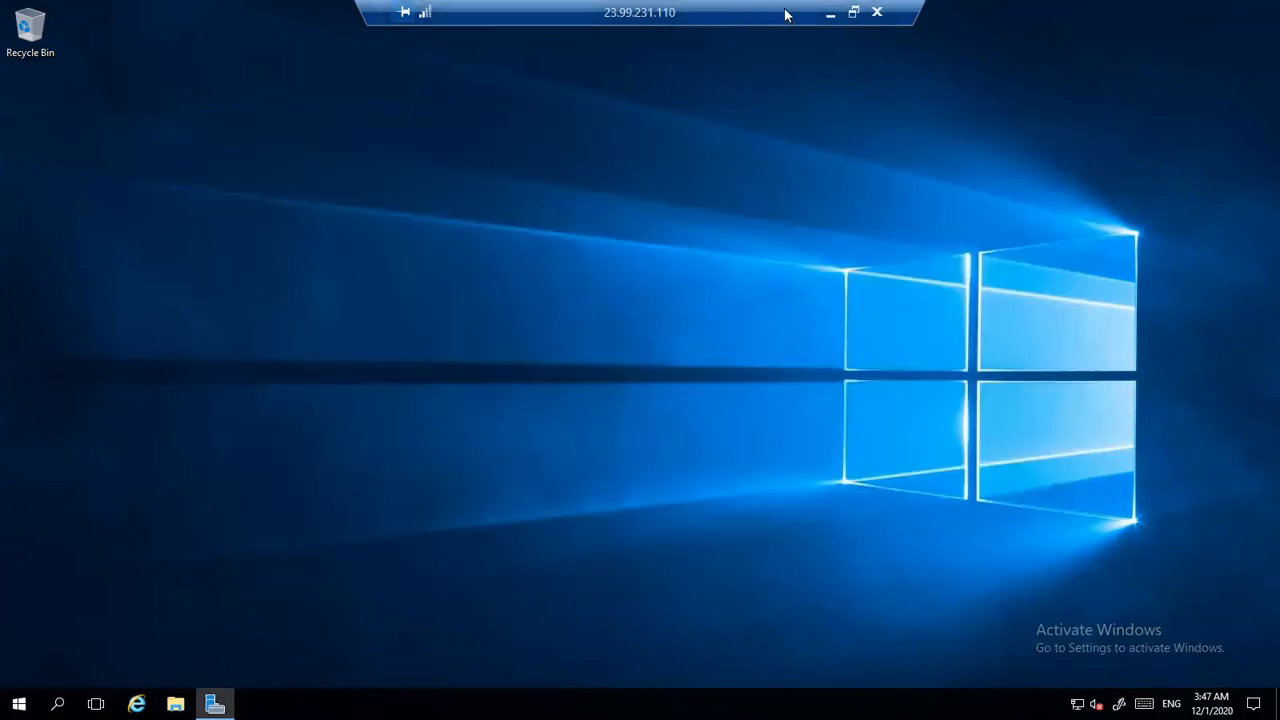
- Minimize the VM1 session, open VM2 from its deployment notification, and download its RDP file for the public IP address
click(830, 12)
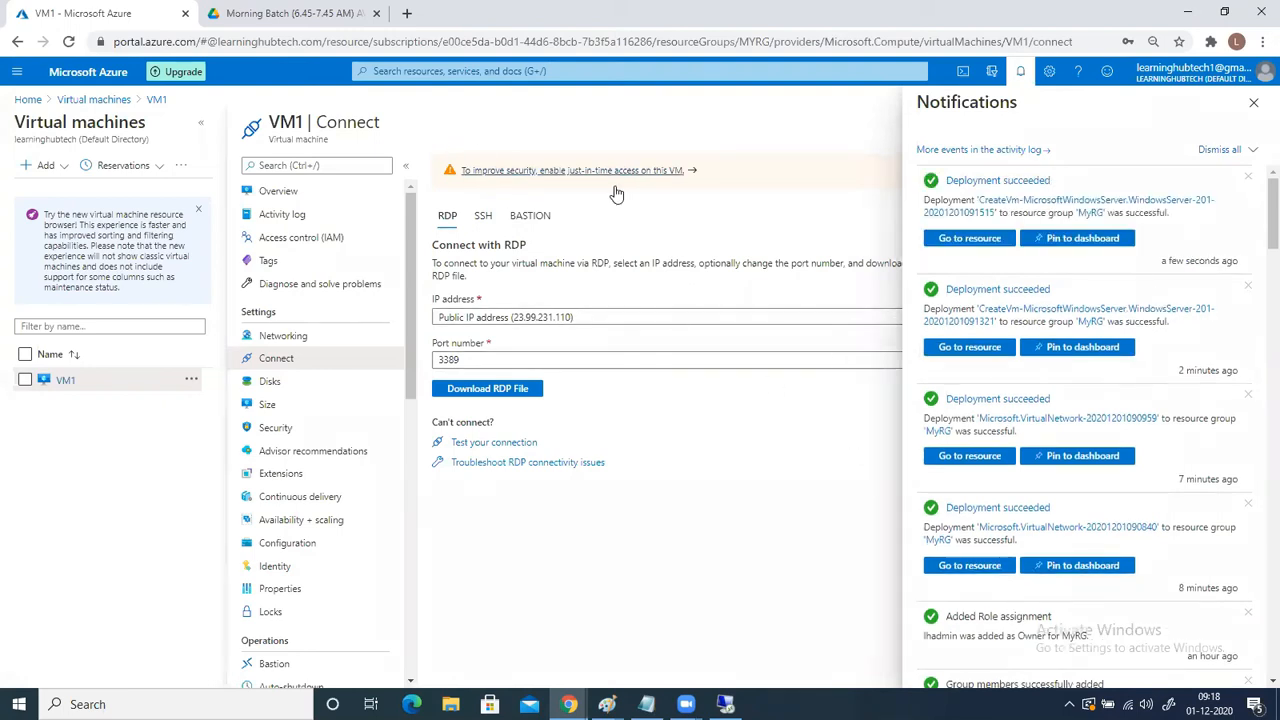
click(965, 242)
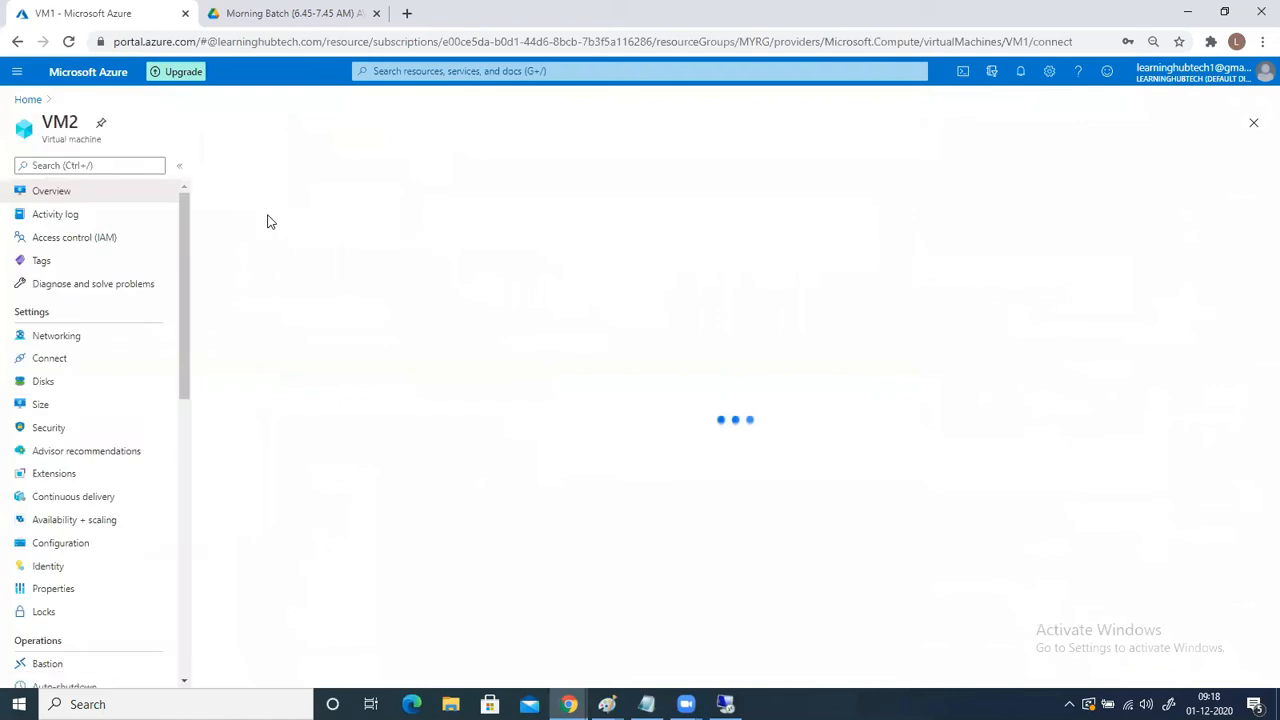
click(241, 170)
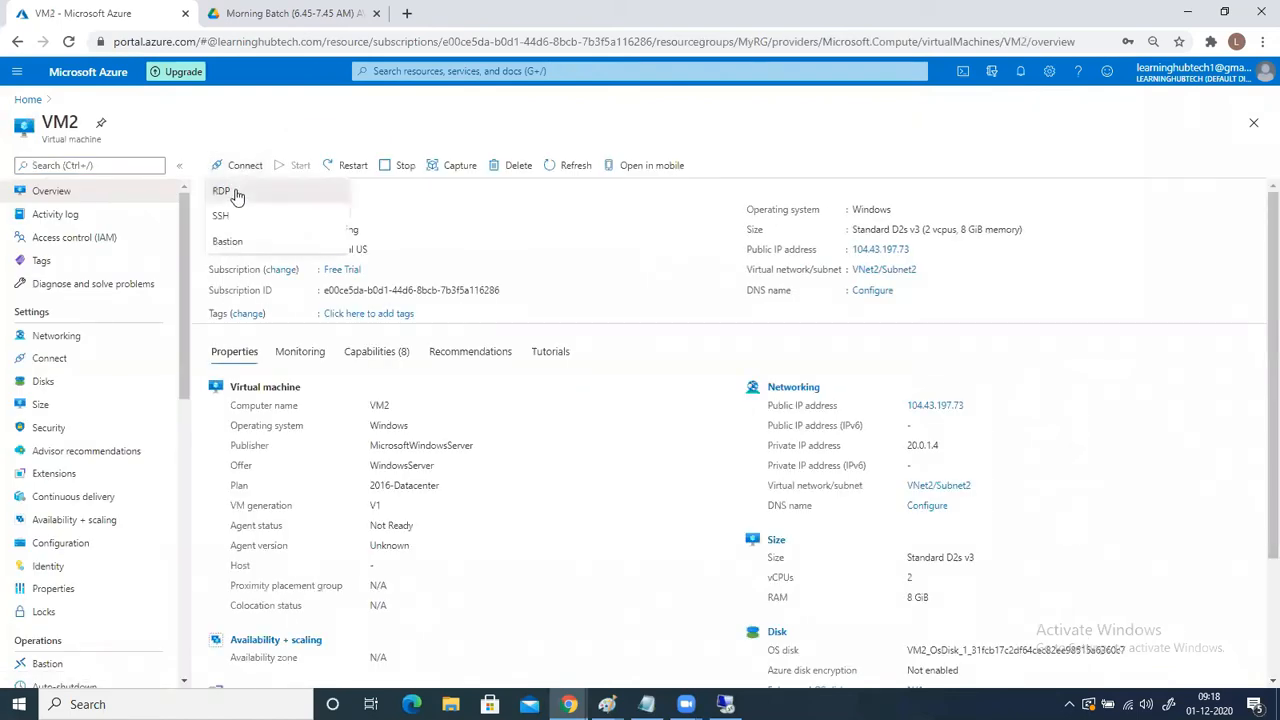
click(235, 188)
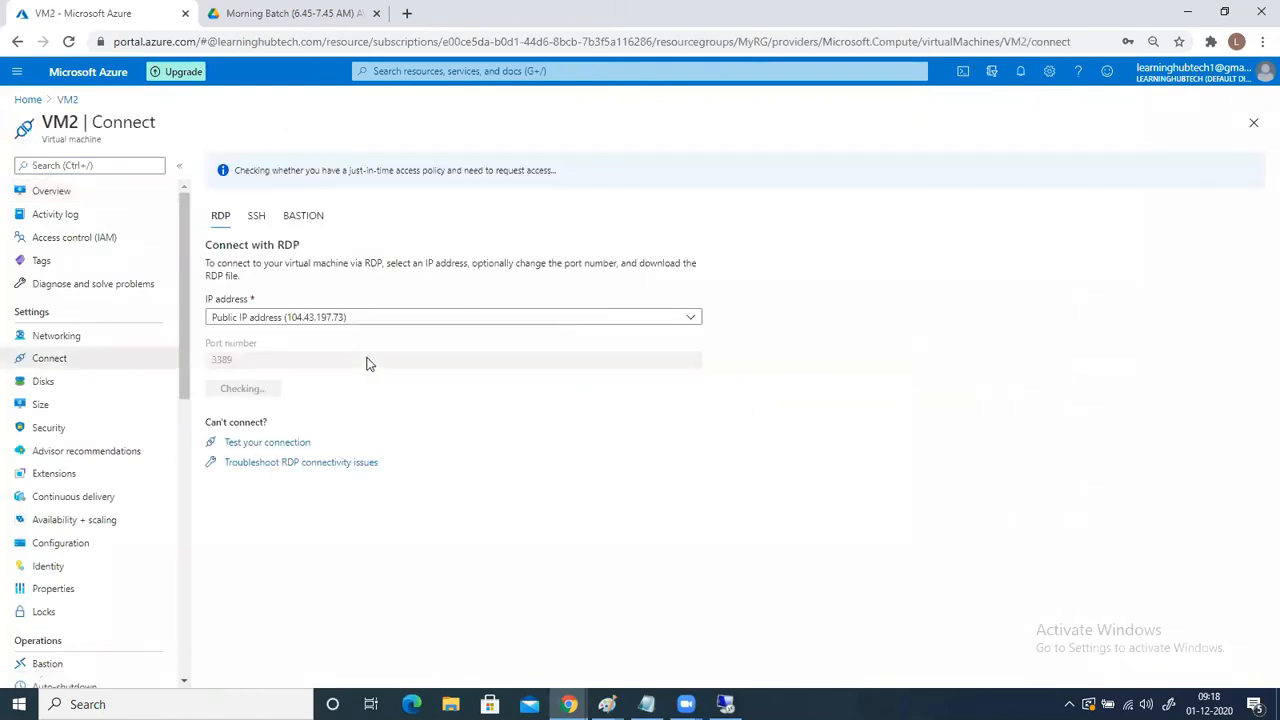
click(274, 391)
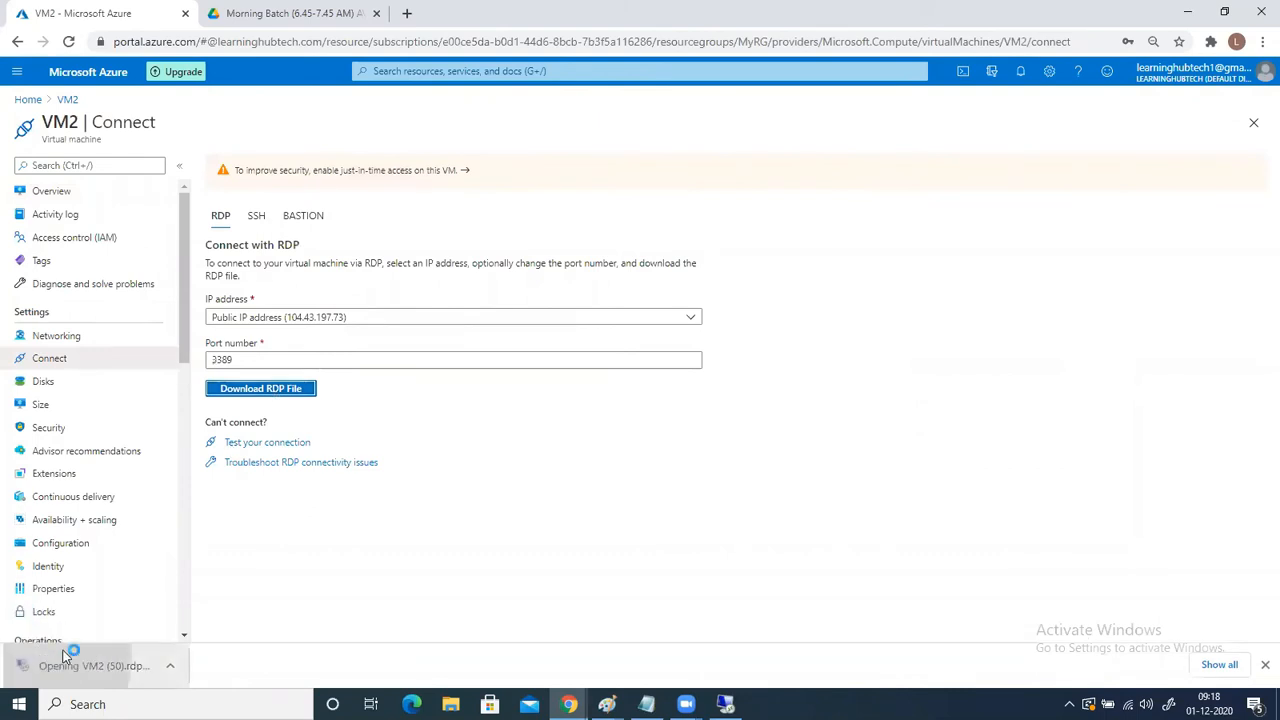
- Connect to VM2 over Remote Desktop with the administrator username and password, accepting the connection and certificate prompts
click(750, 437)
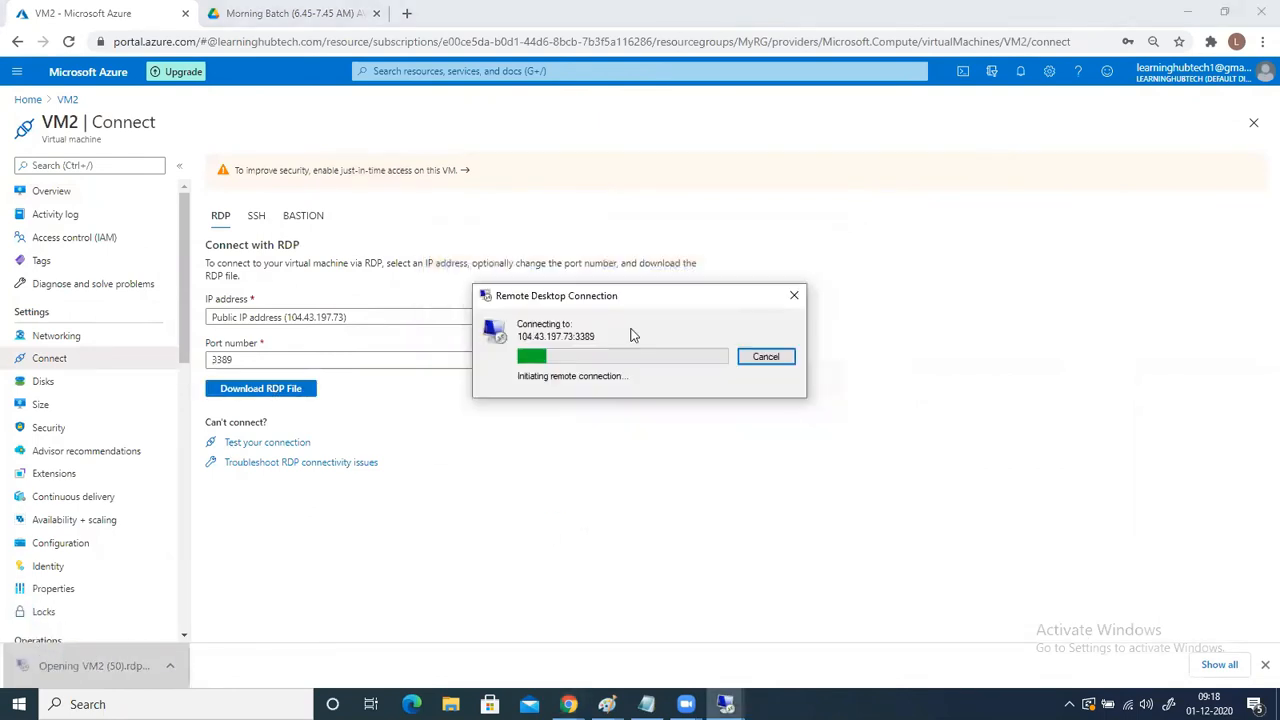
text(sanjayka)
key(Tab)
text(************)
click(565, 440)
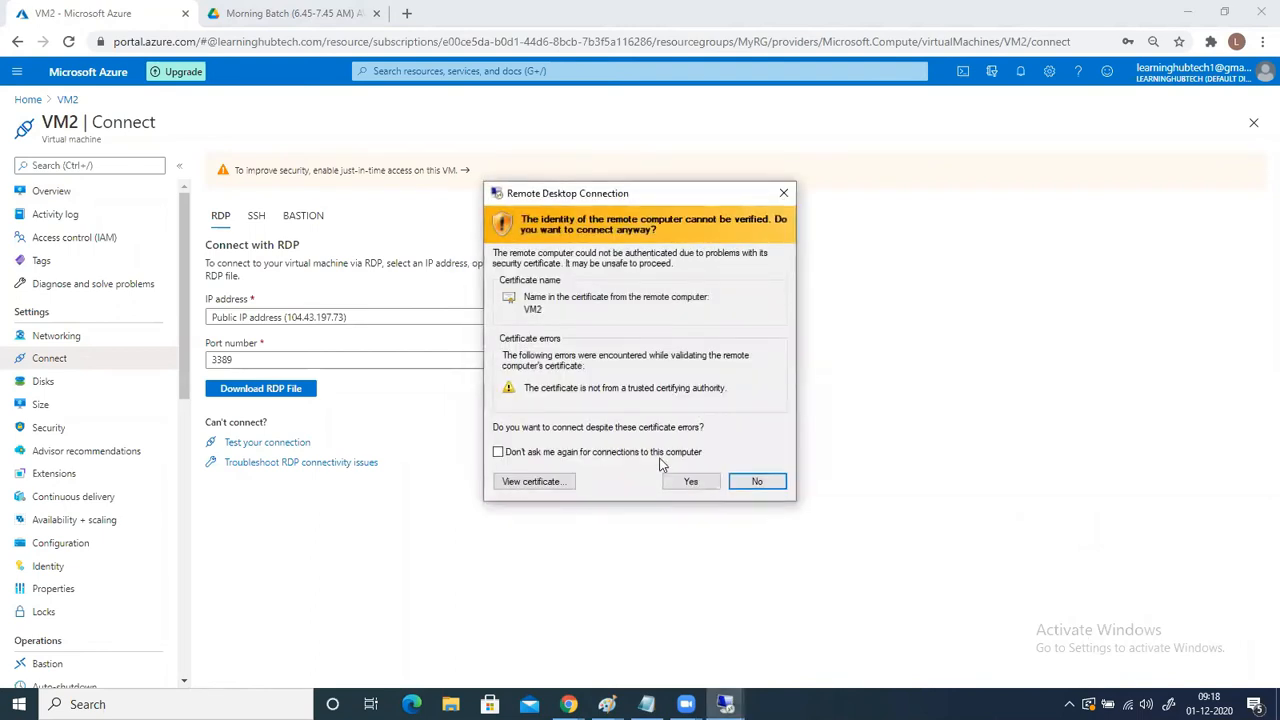
click(688, 480)
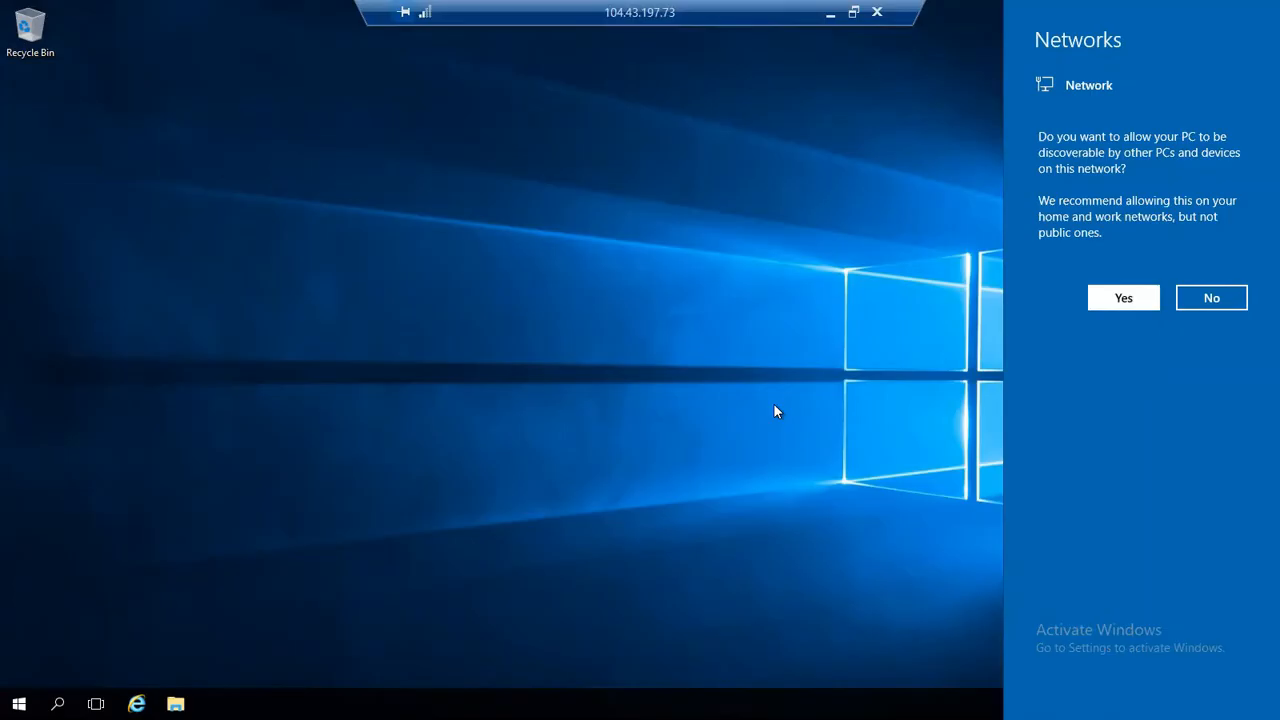
click(775, 410)
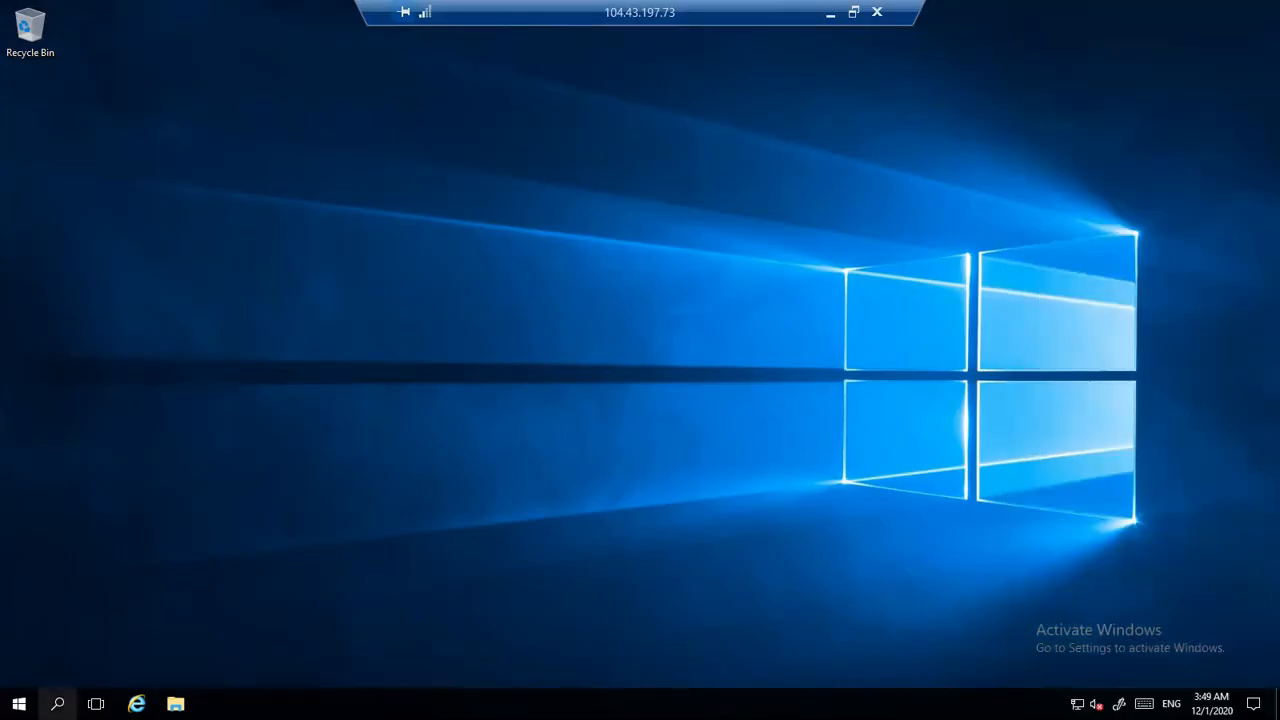
- Search for "control panel" on VM2 and open Control Panel
click(60, 702)
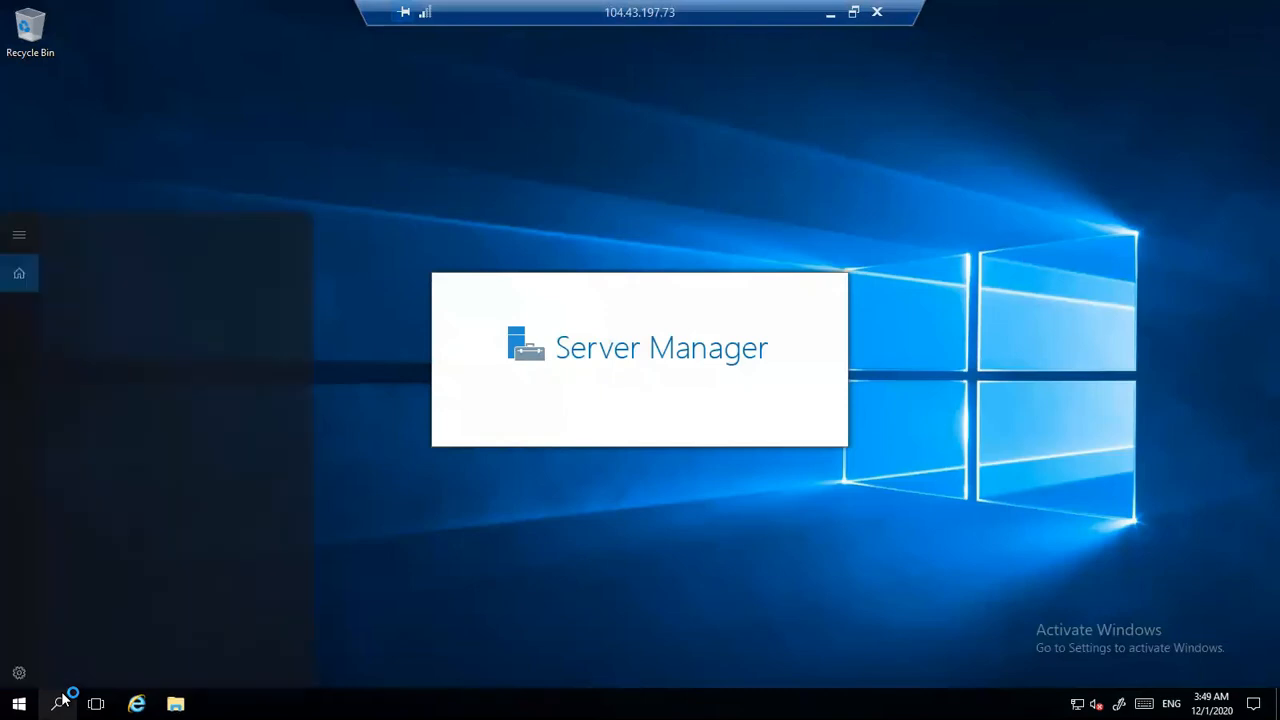
text(c)
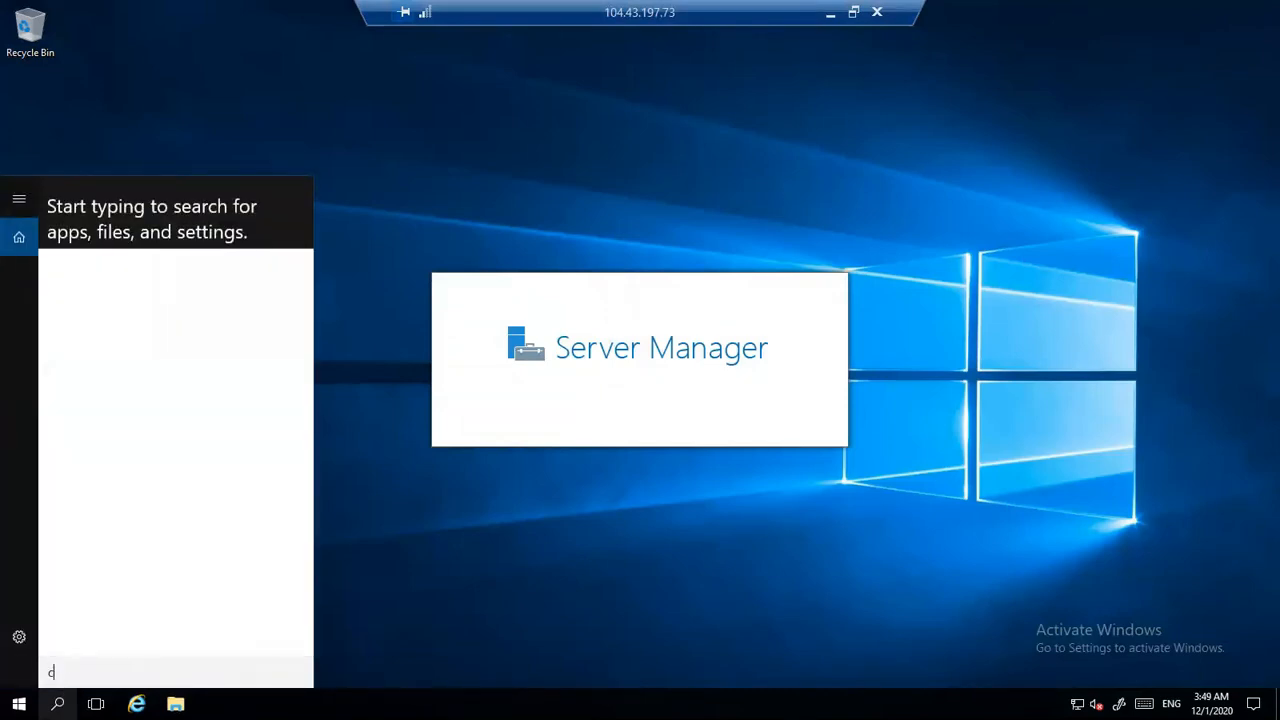
text(ontrol panel)
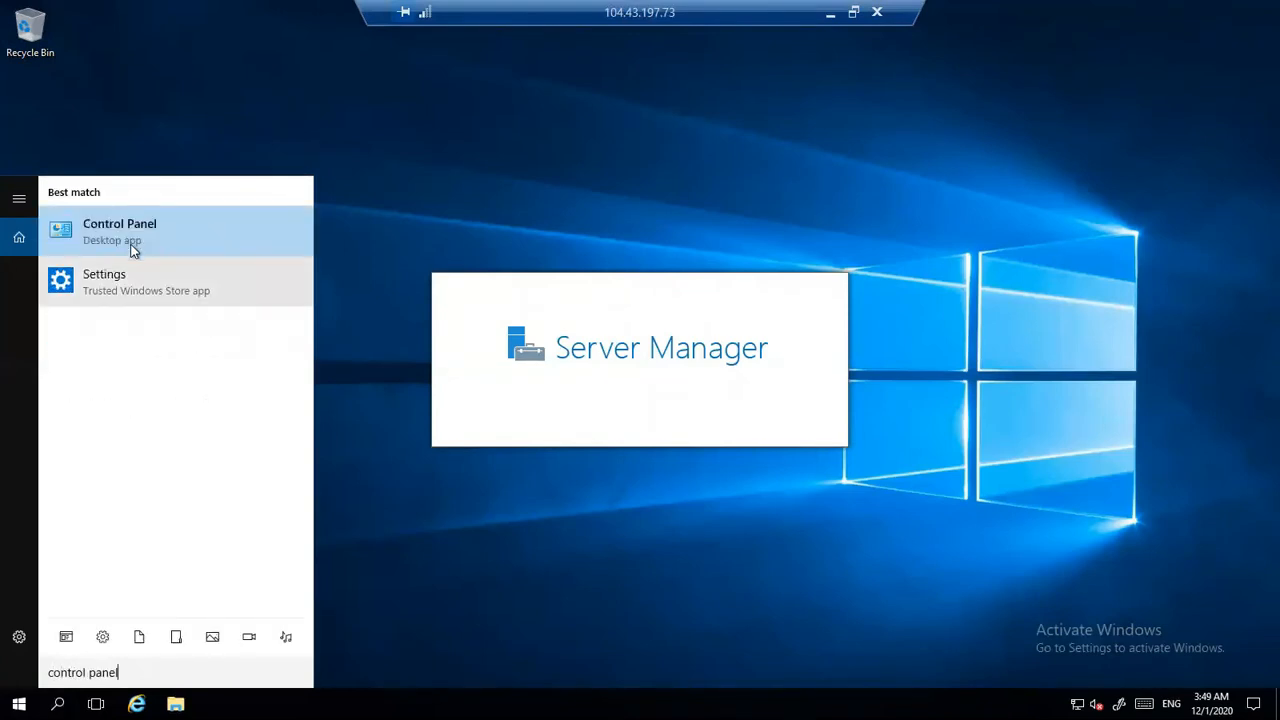
click(131, 245)
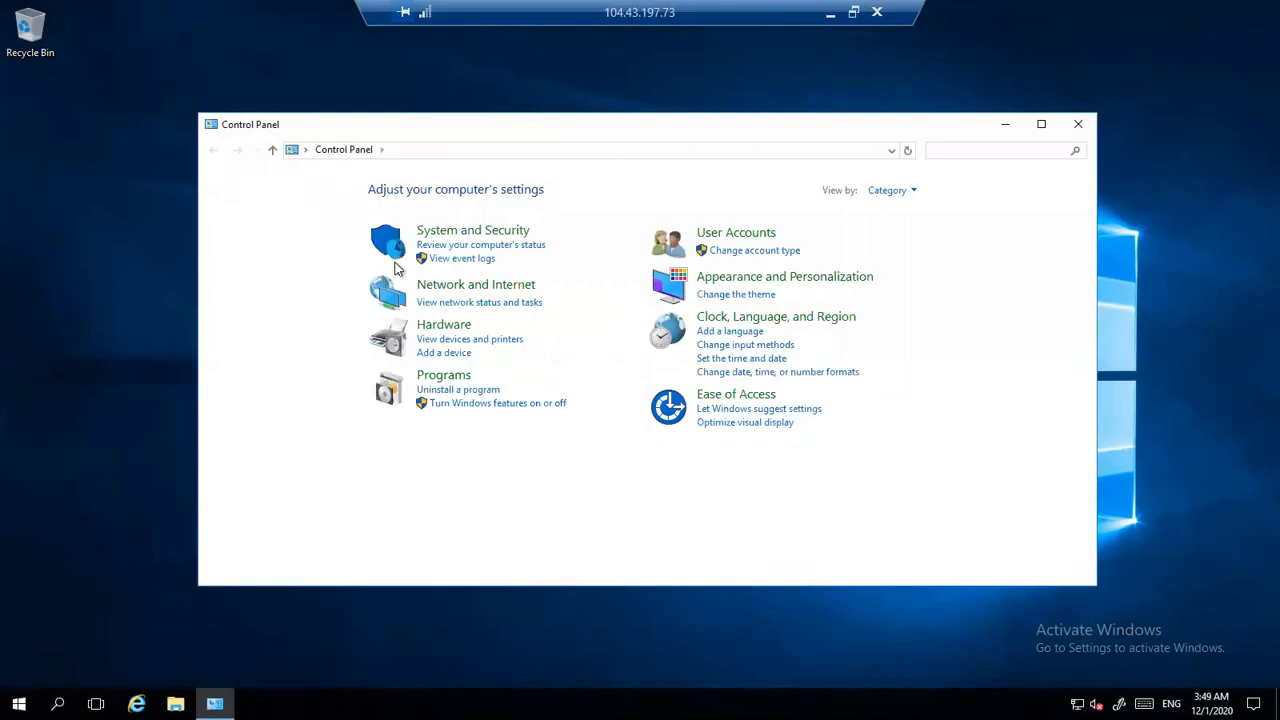
- Turn off Windows Firewall for both private and public networks on VM2
click(482, 236)
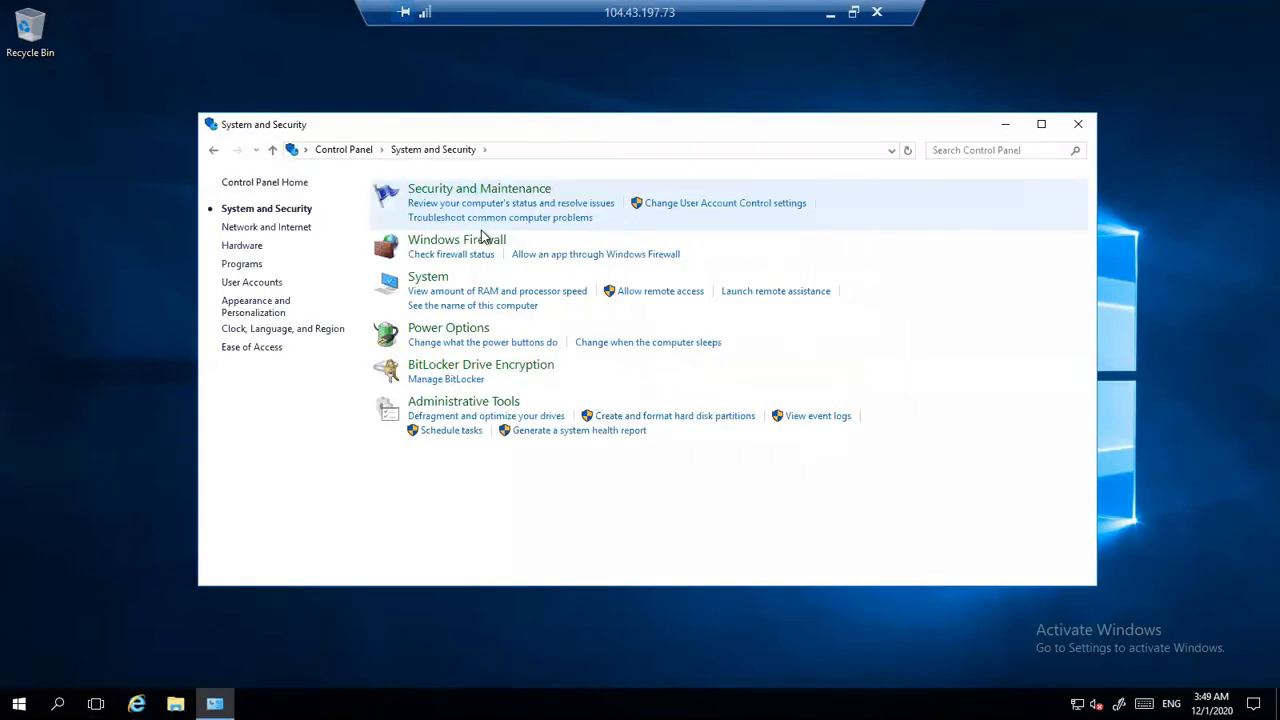
click(484, 245)
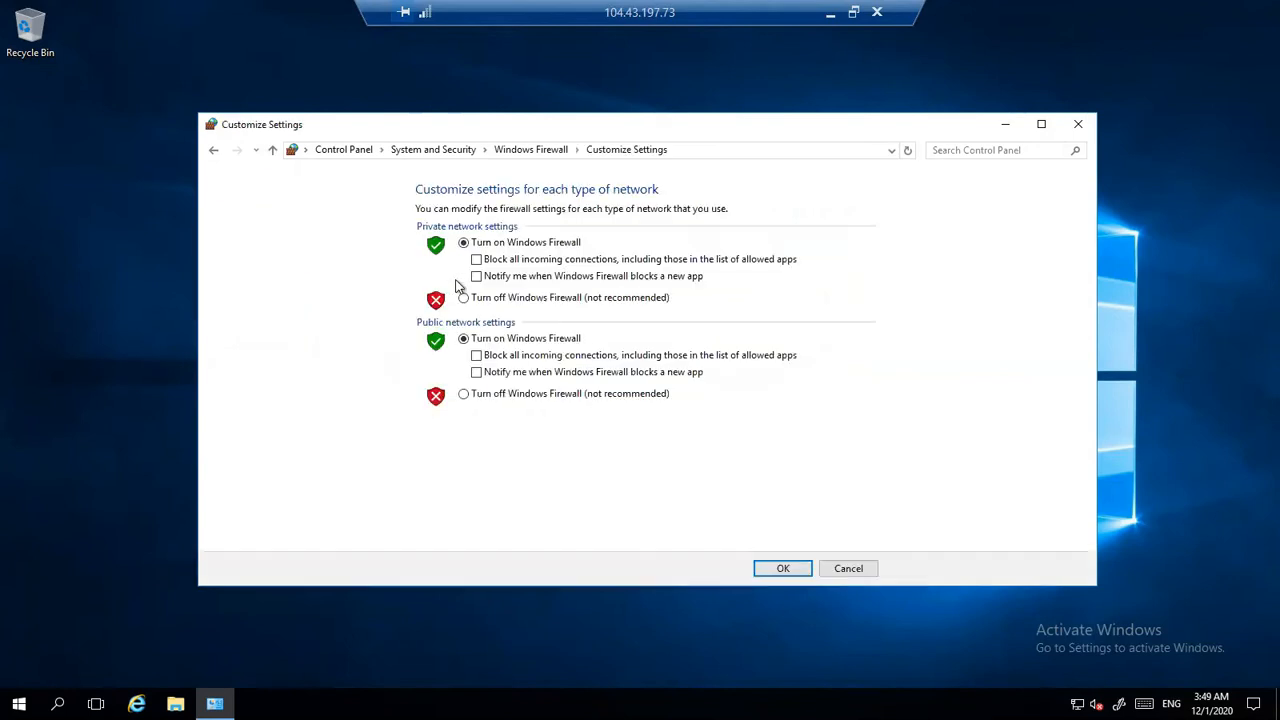
click(463, 298)
click(464, 394)
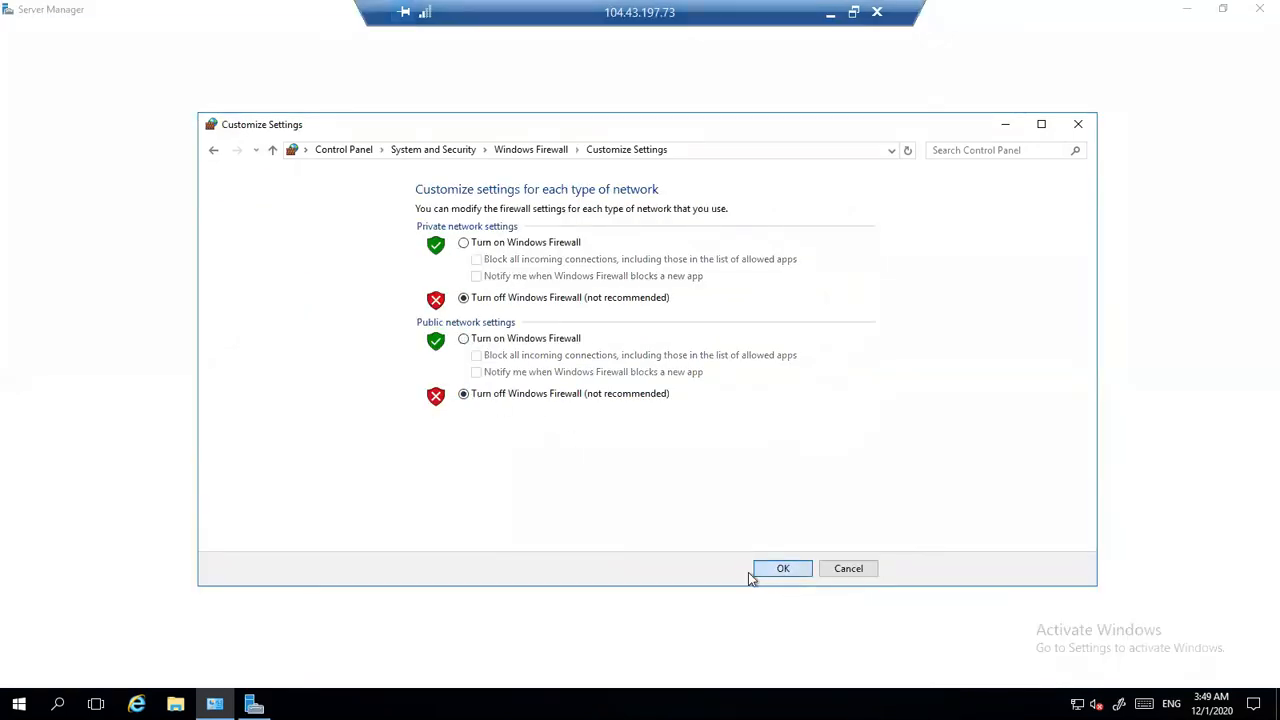
click(753, 573)
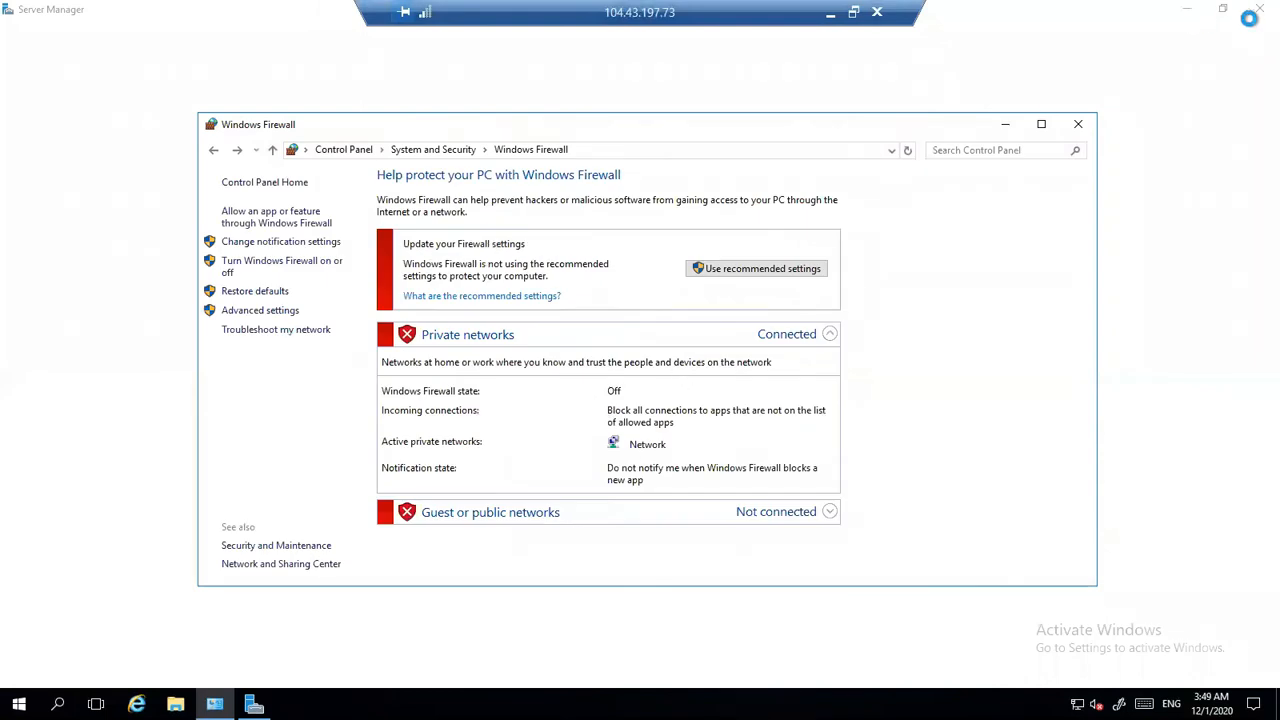
- Open Command Prompt on VM2 and run ipconfig to check its IP address
click(57, 704)
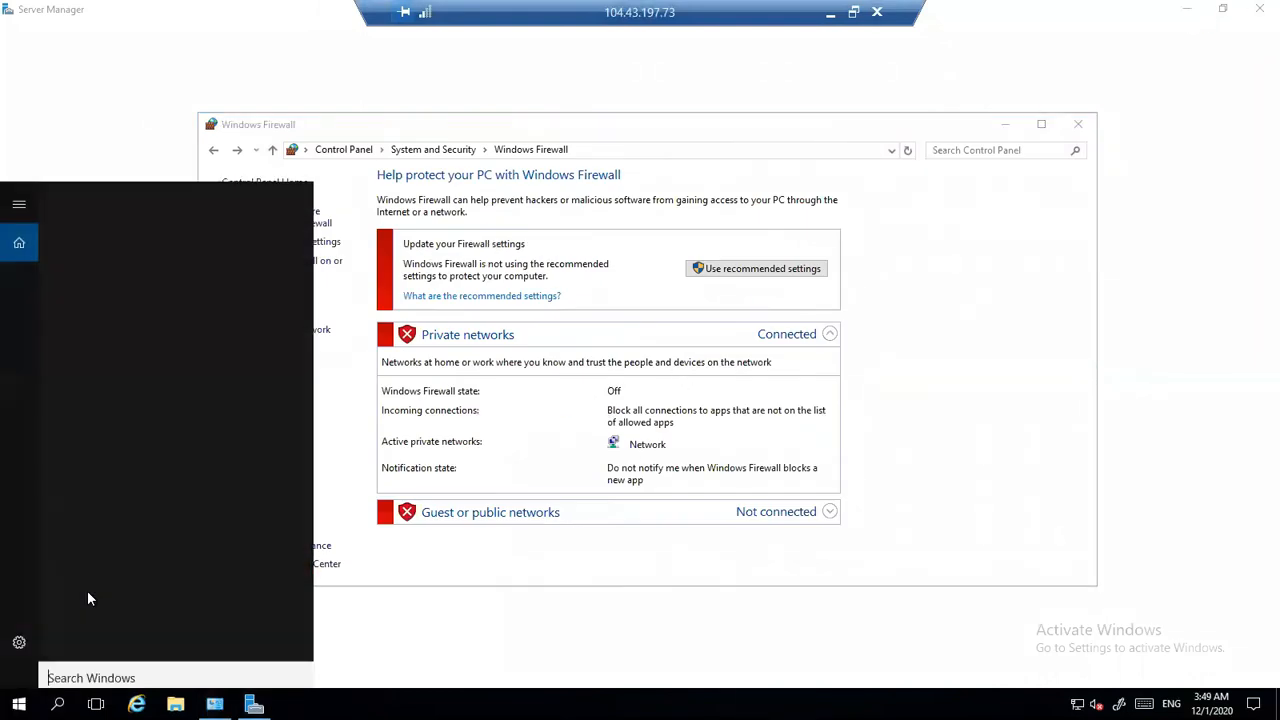
text(cmd)
key(Return)
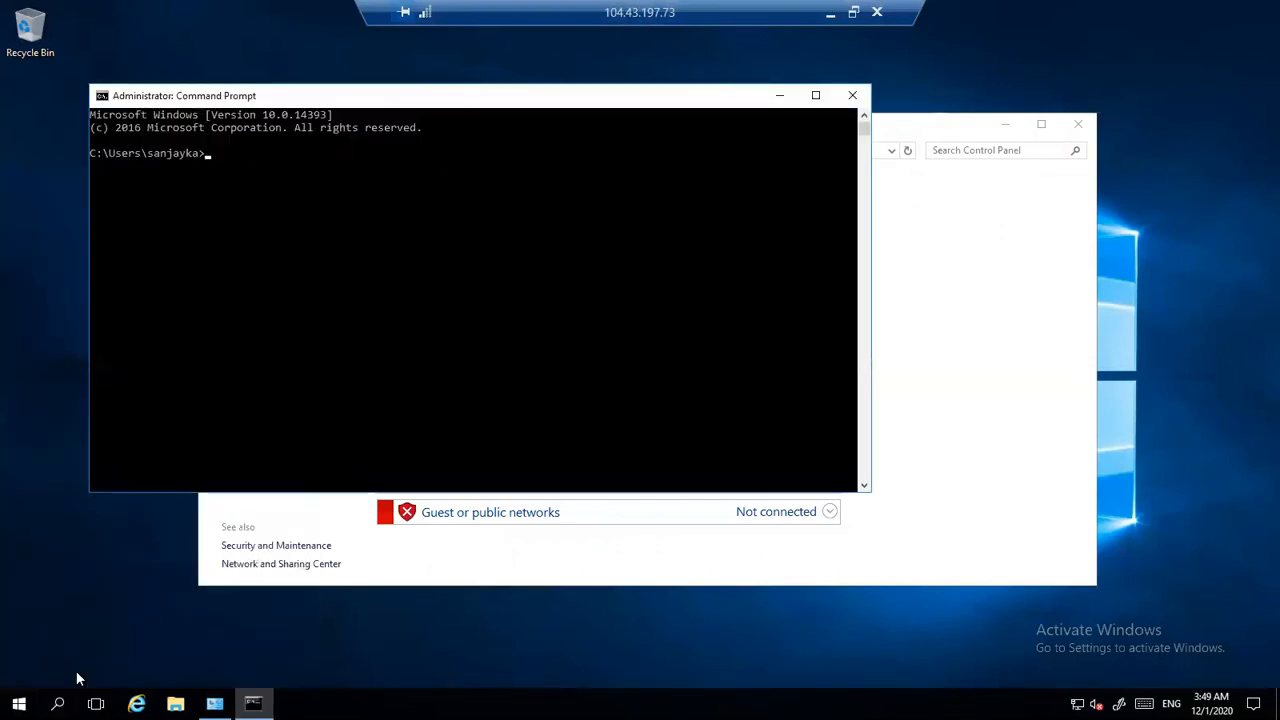
text(ipconfig)
key(Return)
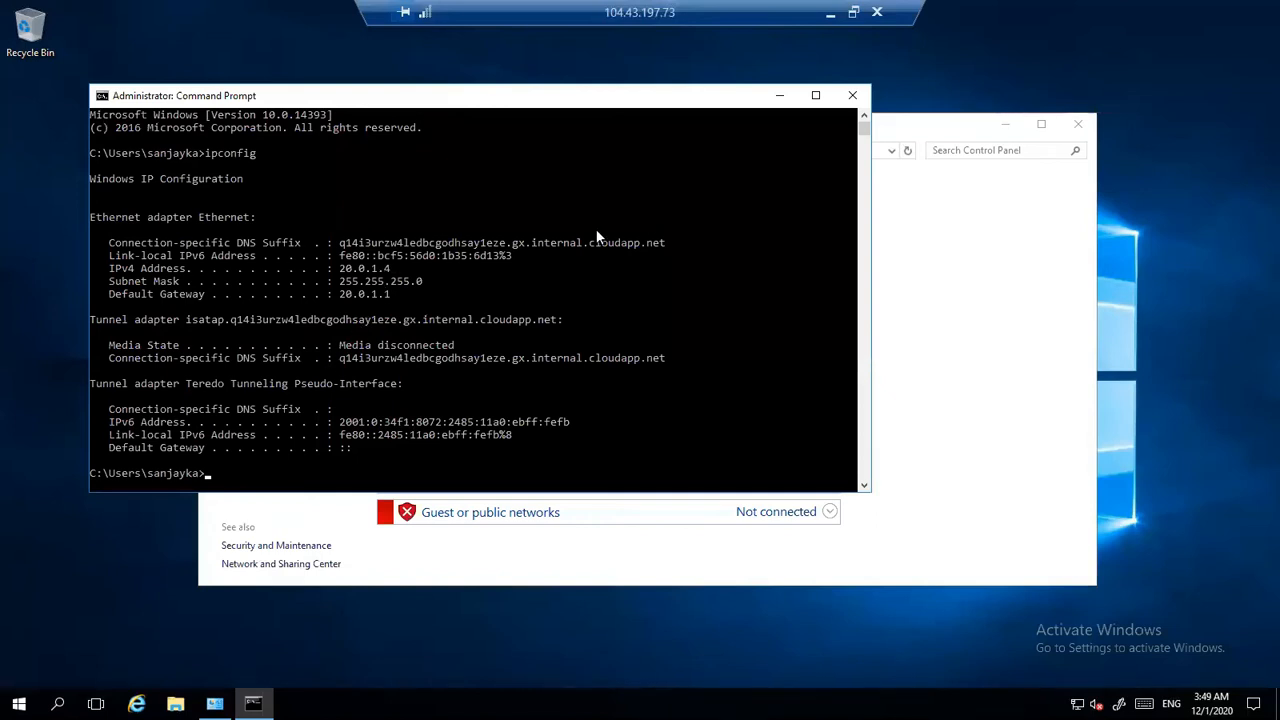
- Switch to the VM1 session, open an administrator Command Prompt and run ipconfig
click(830, 12)
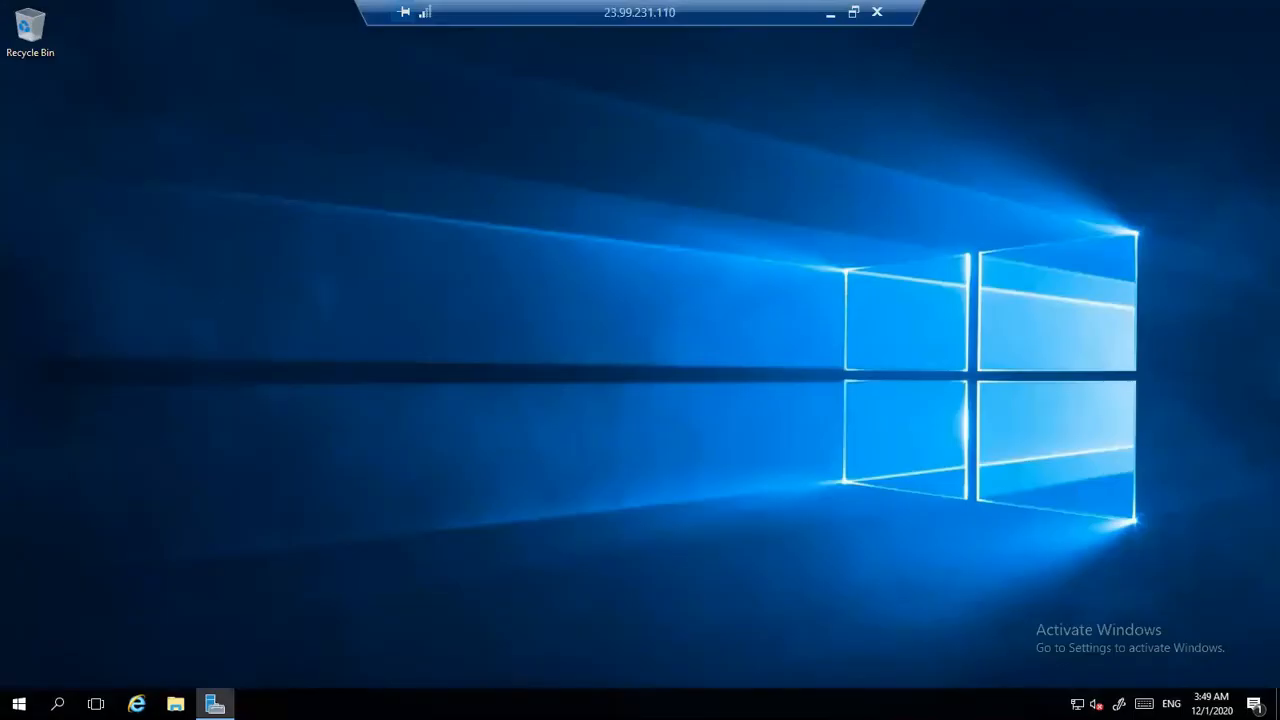
key(super)
text(c)
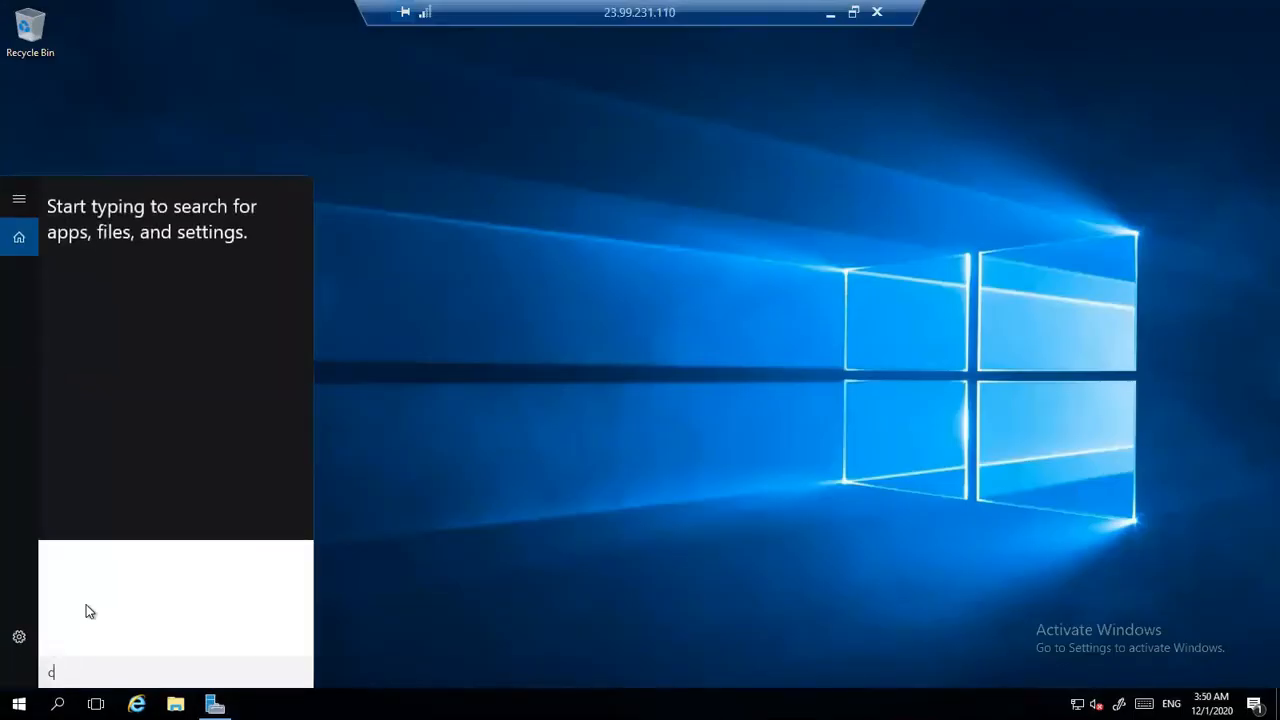
text(md)
key(ctrl+shift+Return)
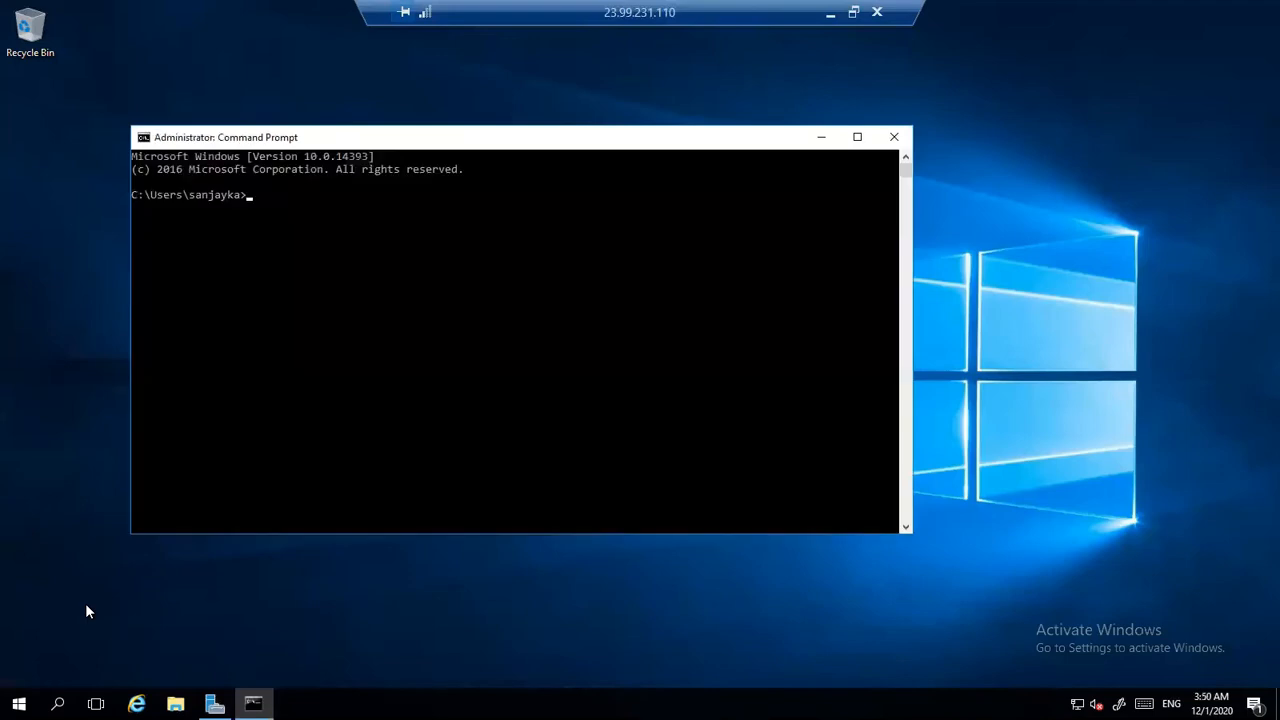
text(ipconfig)
key(Return)
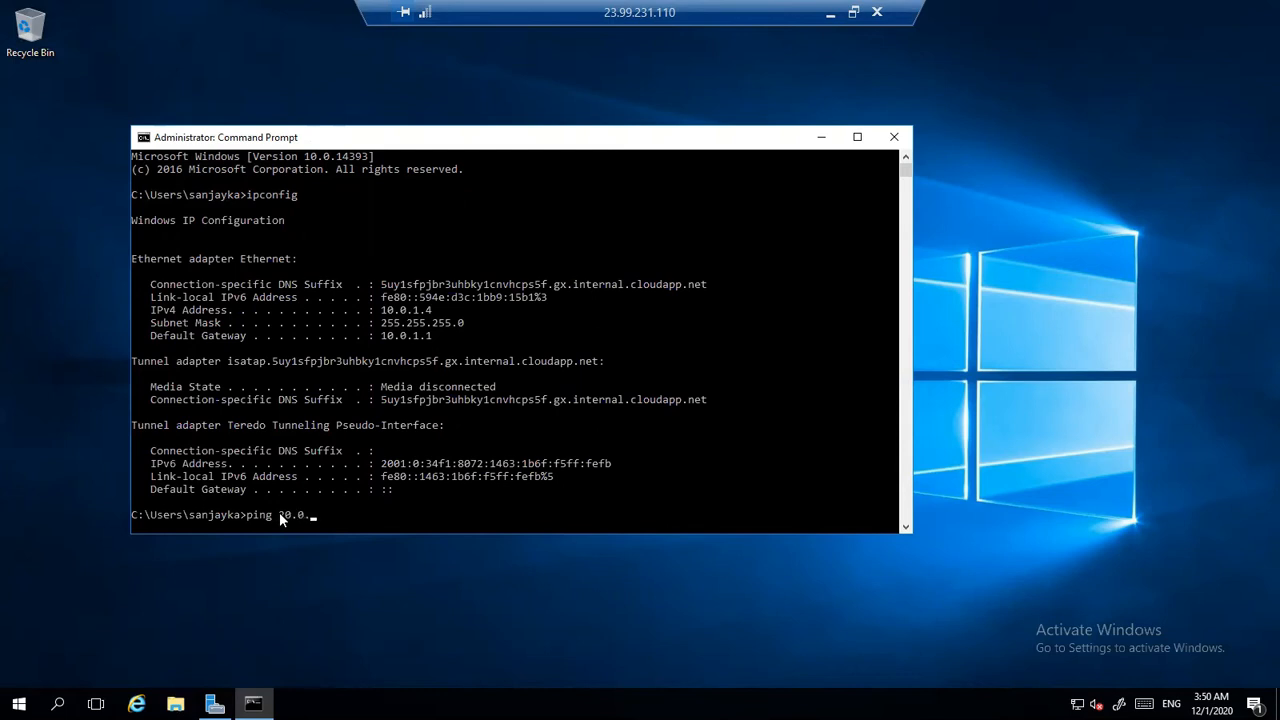
- Test connectivity from VM1 to VM2 with the continuous ping command "ping 20.0.1.4 -t"
text(1.4 -t)
key(Return)
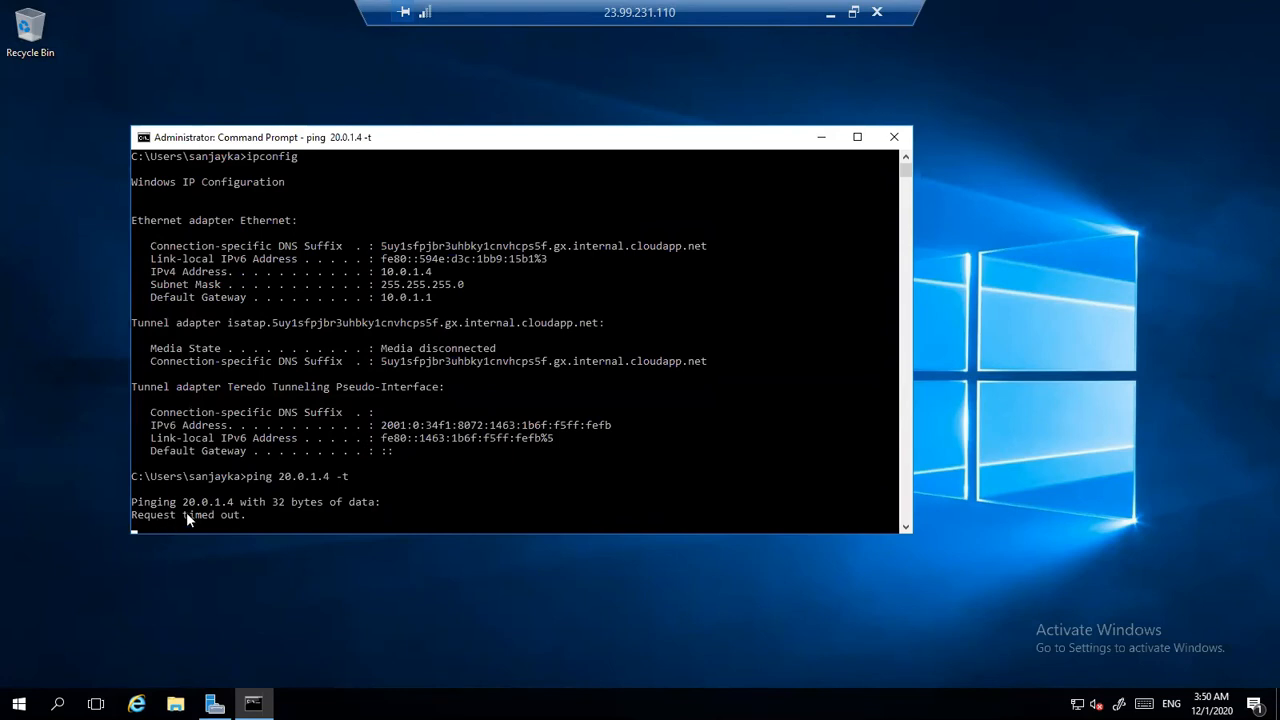
- Switch to the VM2 session and test connectivity to VM1 with "ping 10.0.1.4 -t"
click(829, 18)
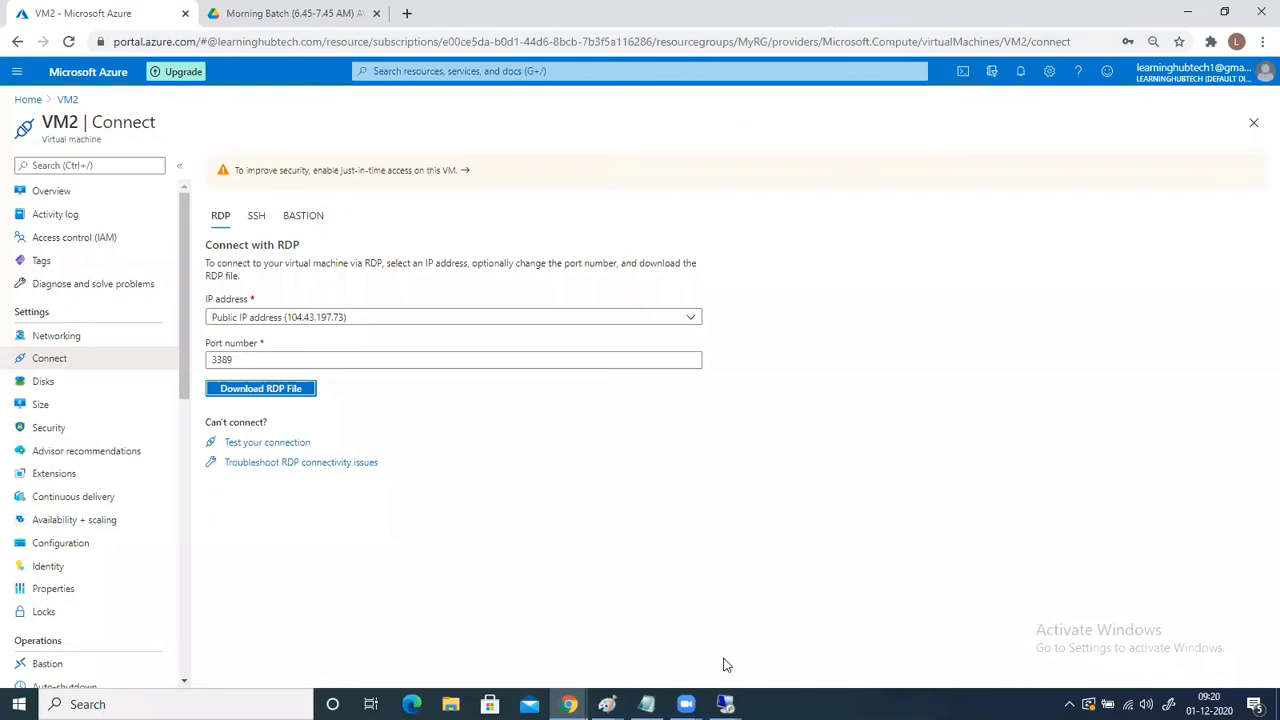
click(725, 704)
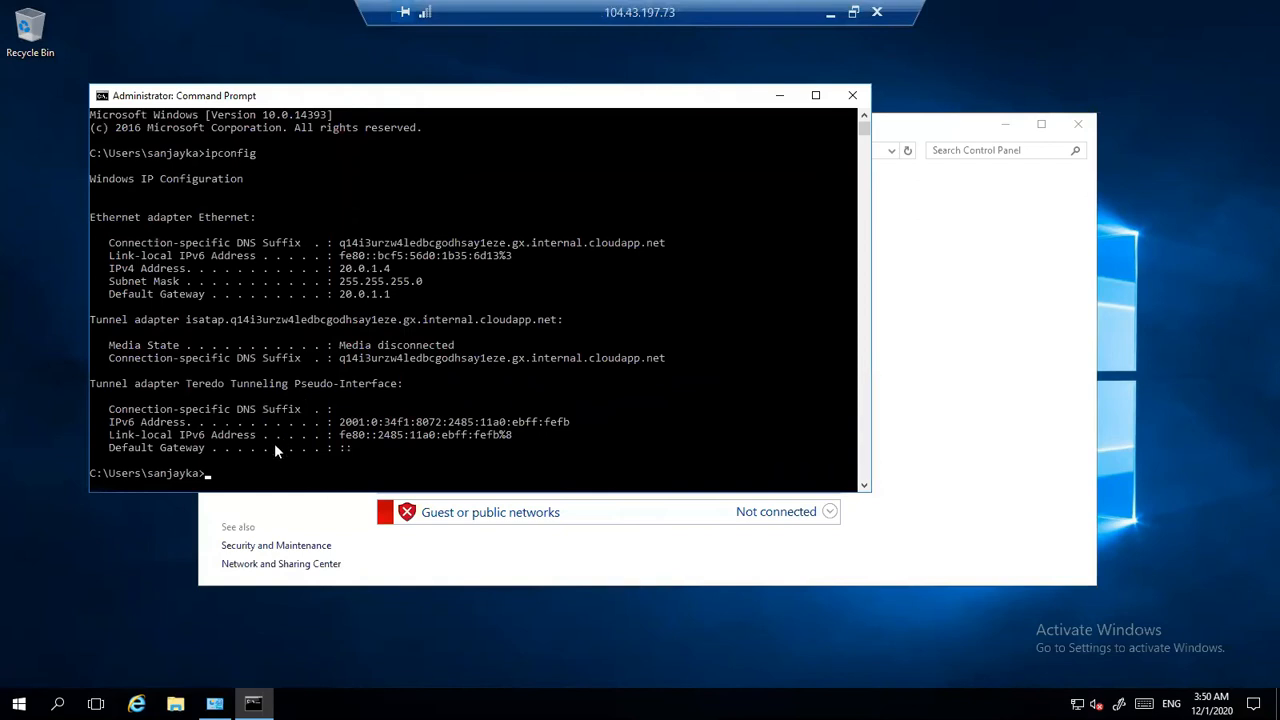
text(ping 10.0.1.4 -t)
key(Return)
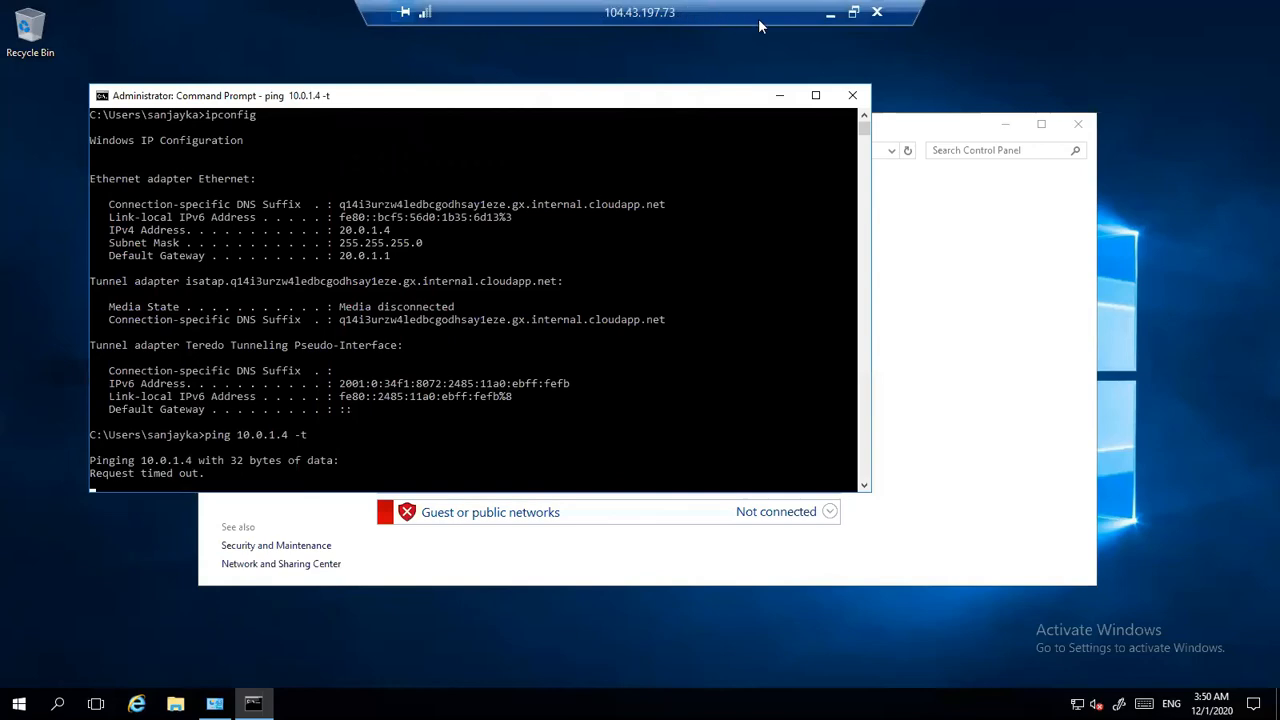
- Minimize the VM2 session and switch to the network diagram in Paint
click(830, 12)
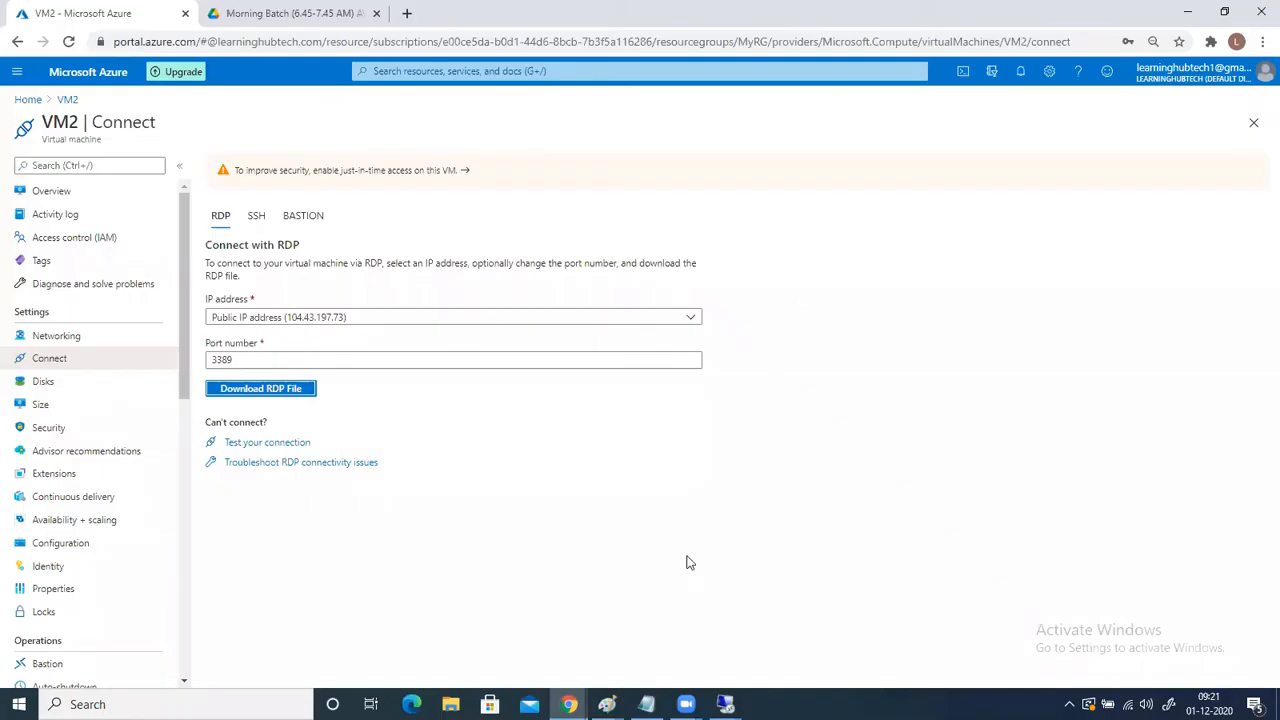
mouse_move(607, 704)
click(765, 635)
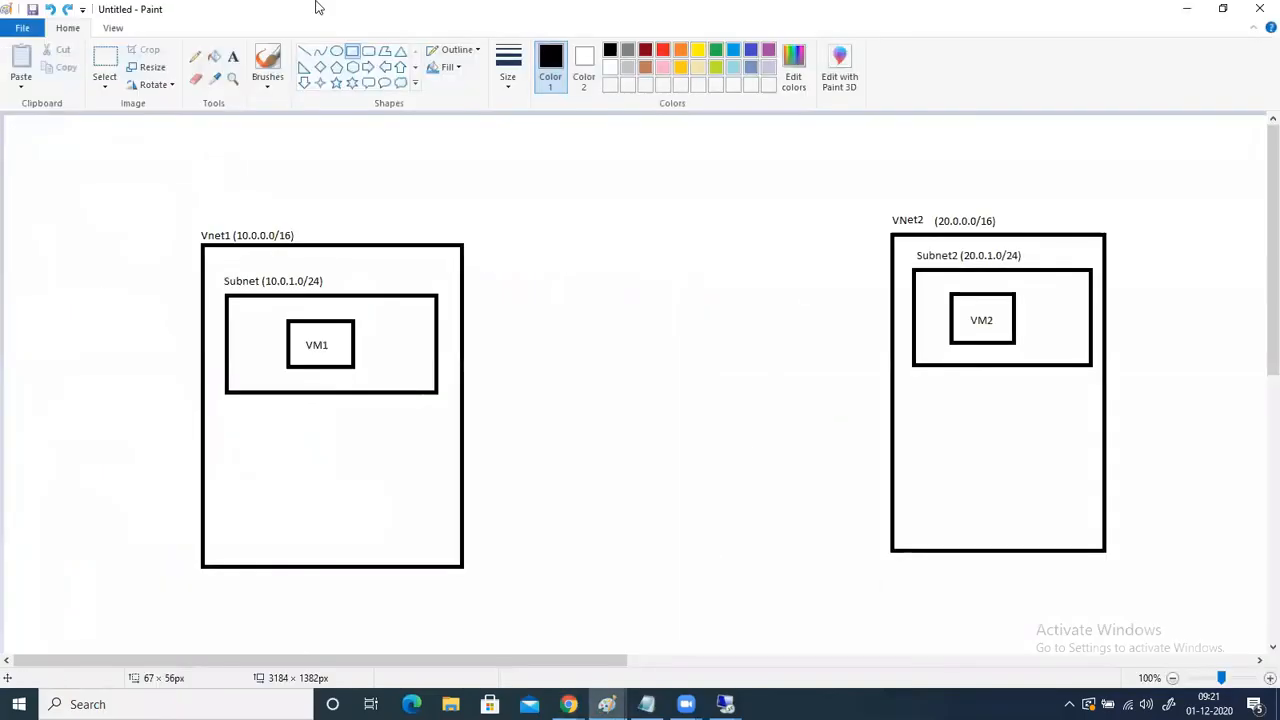
- Draw a straight line between the Vnet1 and VNet2 boxes and a cross above it with the Line tool
click(304, 50)
drag(463, 318, 900, 303)
drag(737, 256, 661, 297)
drag(680, 250, 738, 289)
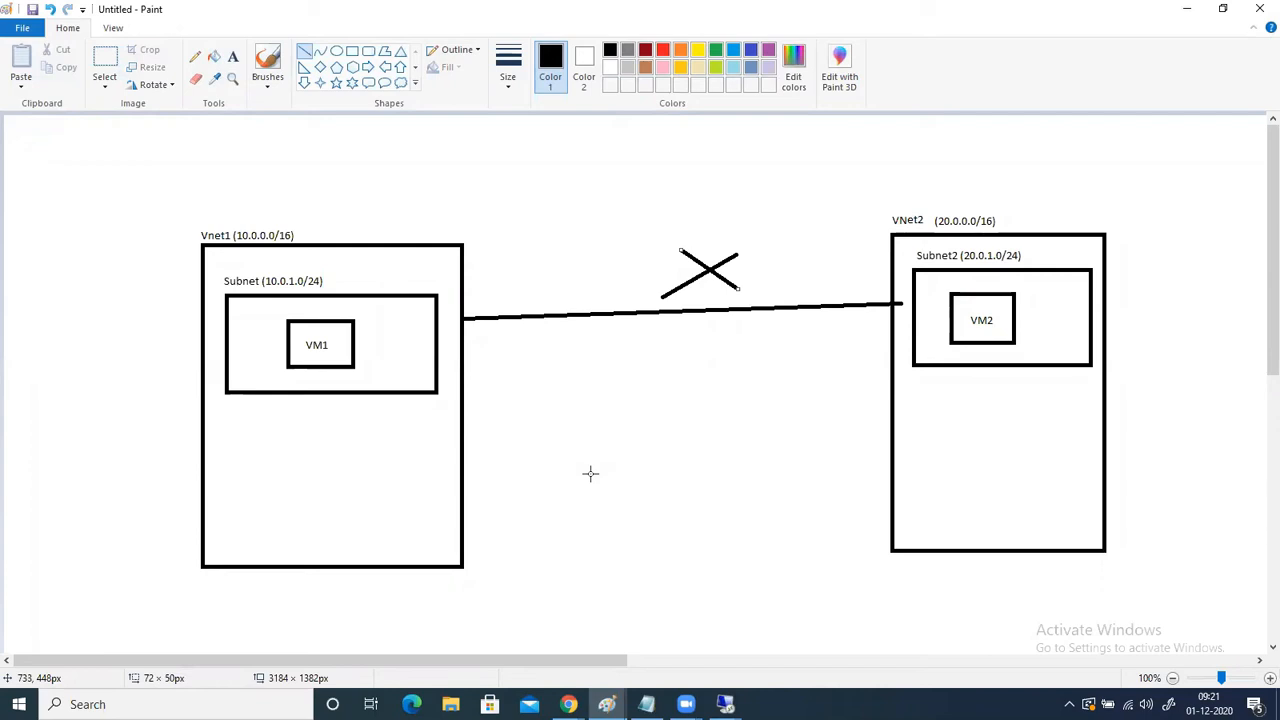
- Undo the connecting line and the cross between the two VNet boxes
key(ctrl+z)
key(ctrl+z)
key(ctrl+z)
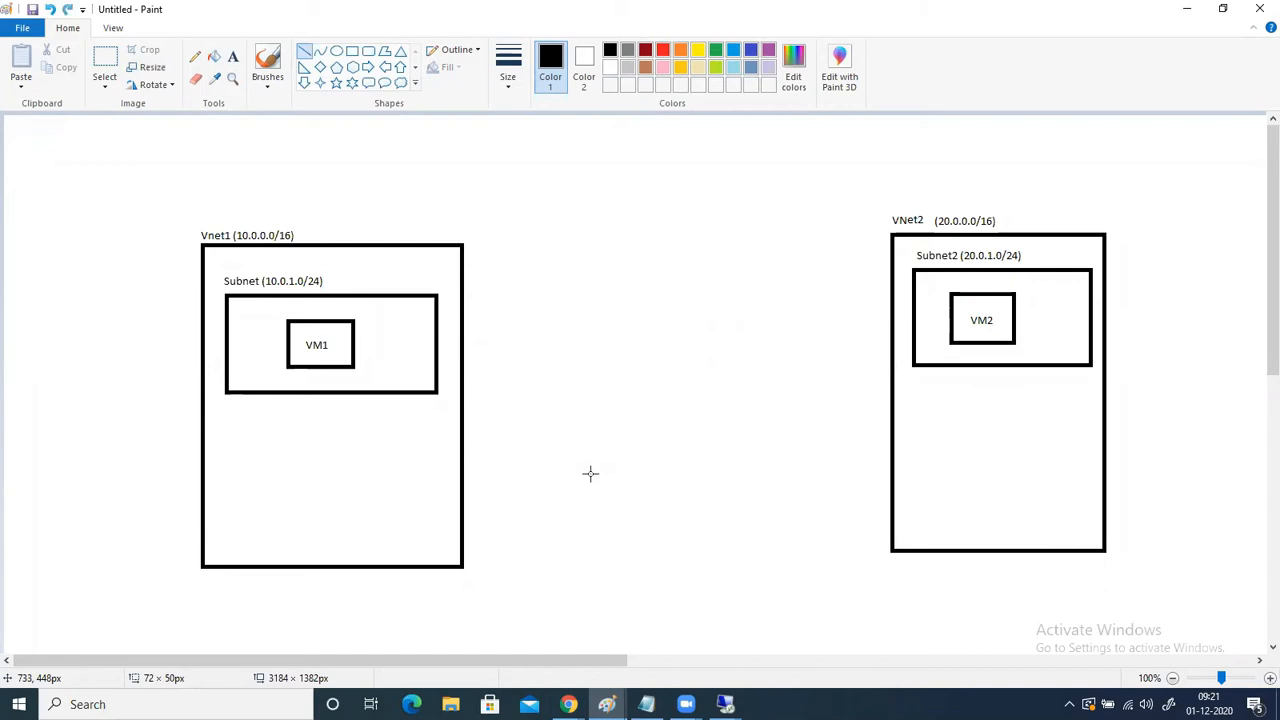
- Add a two-line text note reading "VNet Peering" and "Vnet to Vnet Connection" above the Vnet1 box, widening its text frame to fit
click(233, 56)
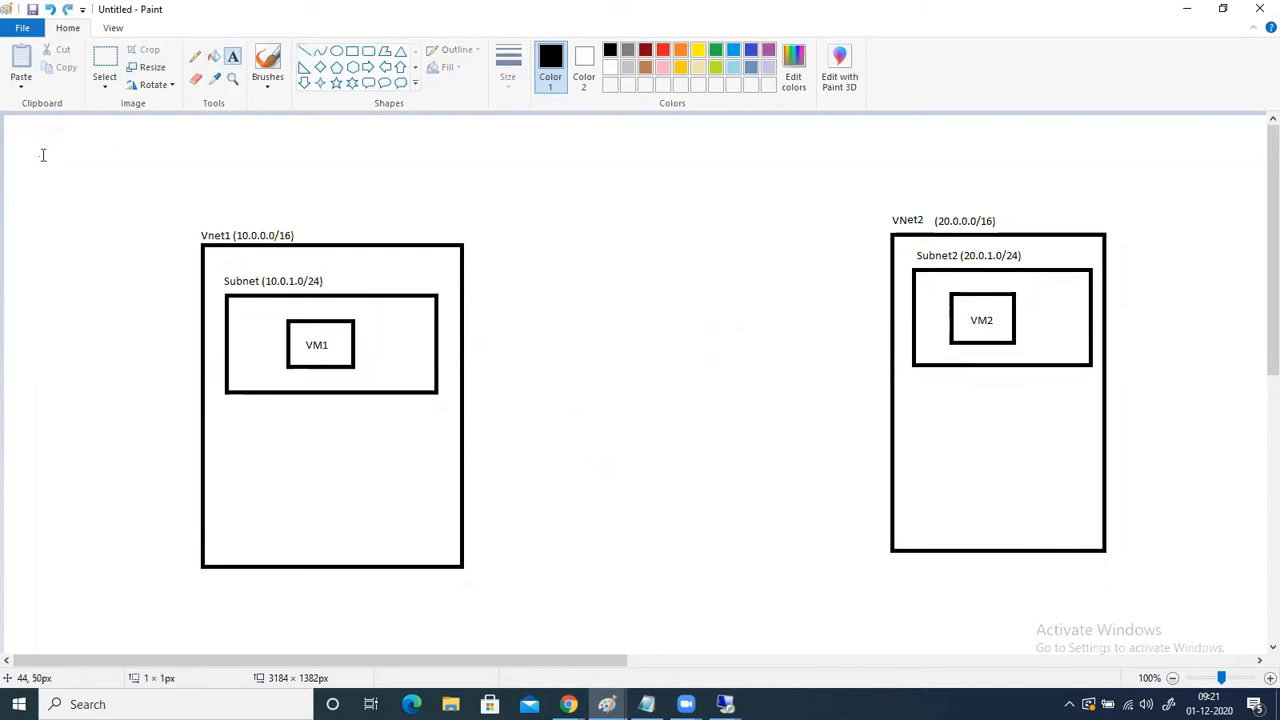
click(43, 155)
text(VNe)
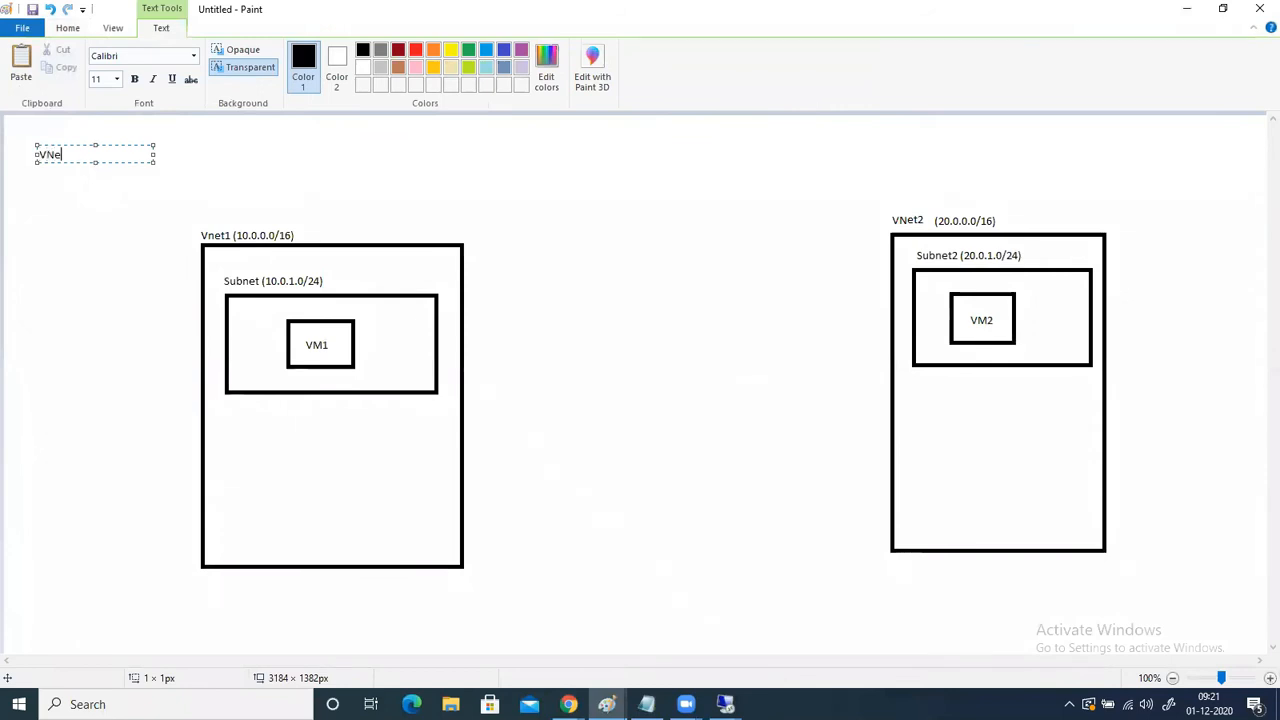
text(ing)
key(Return)
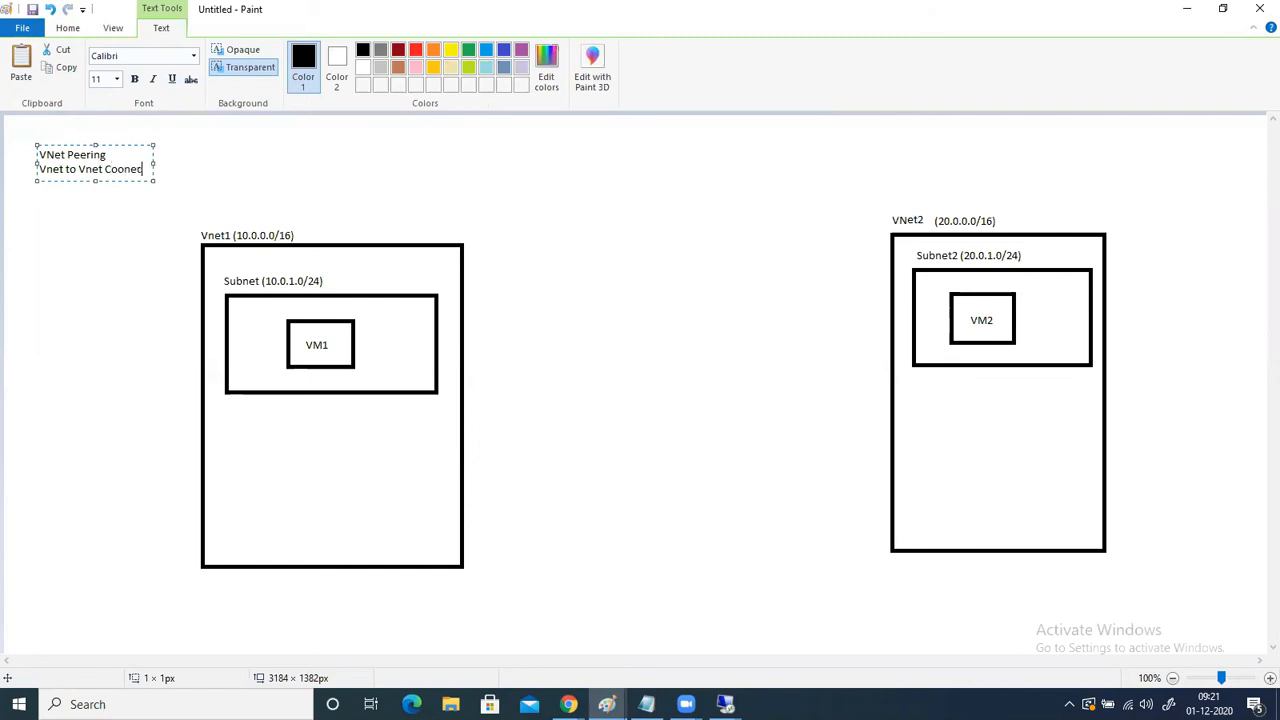
text(ectio)
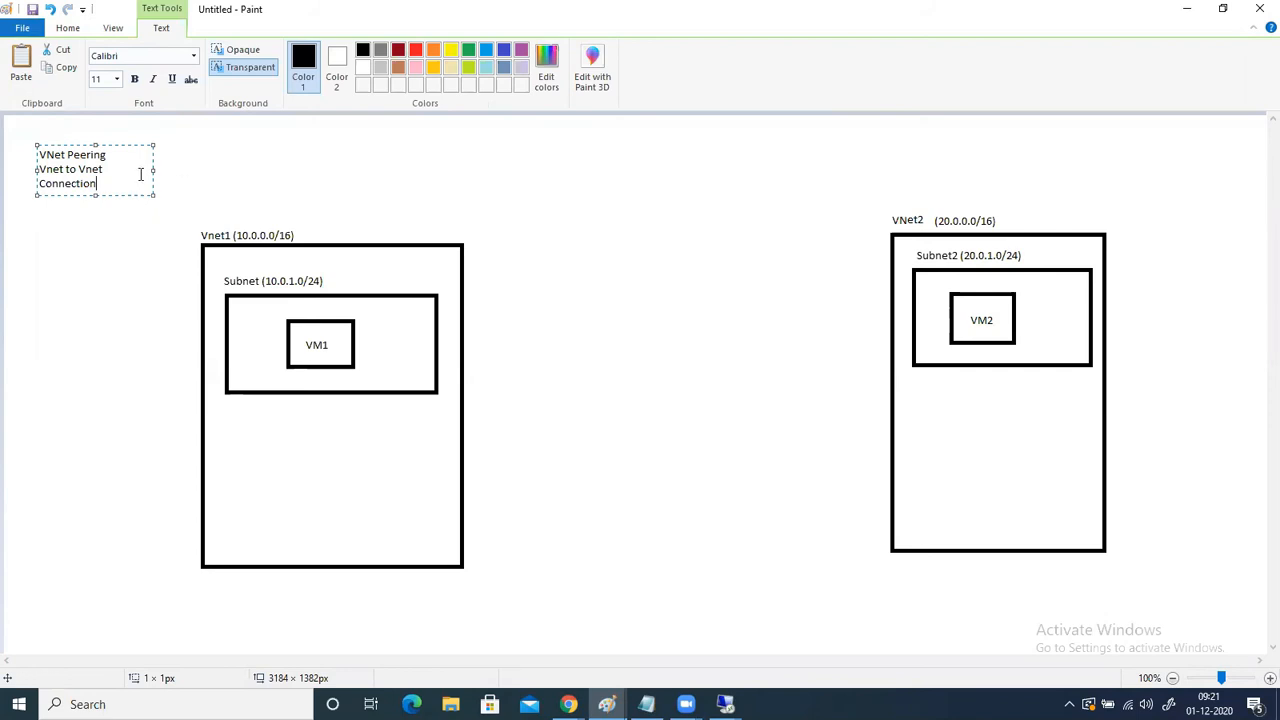
drag(154, 168, 234, 169)
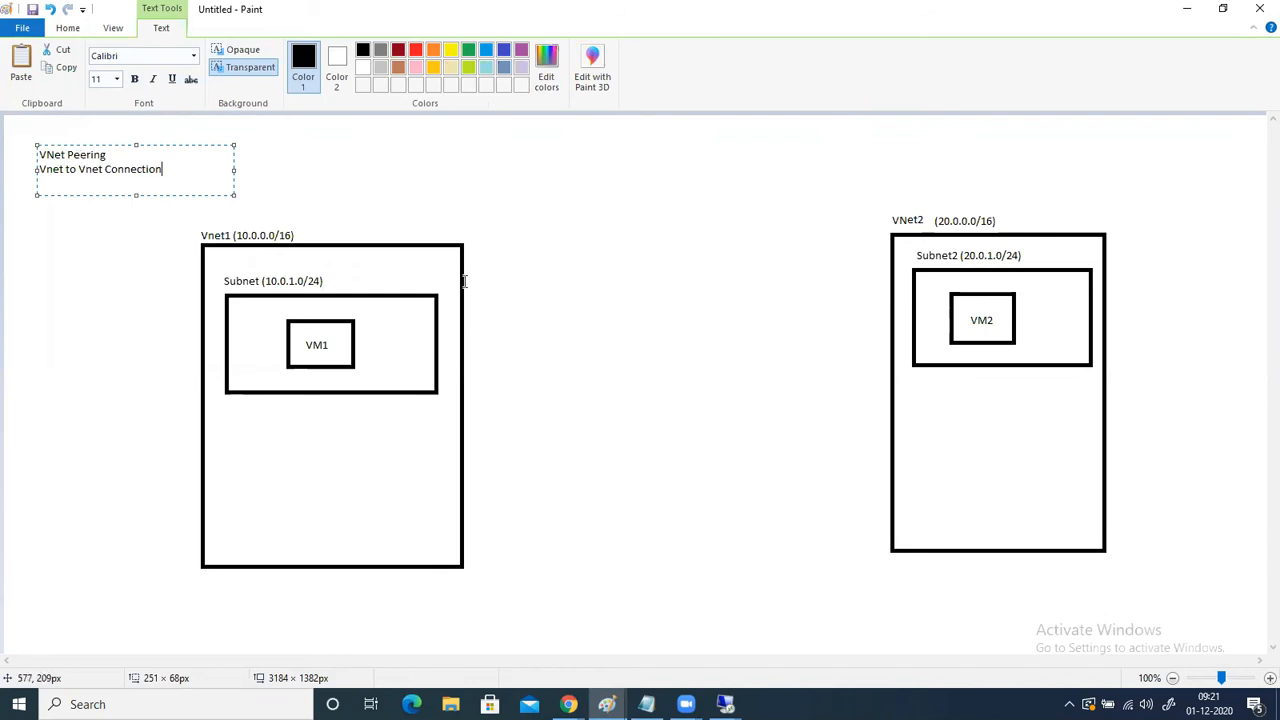
- Draw a line about 539 px long connecting the Vnet1 box to the VNet2 box
click(70, 29)
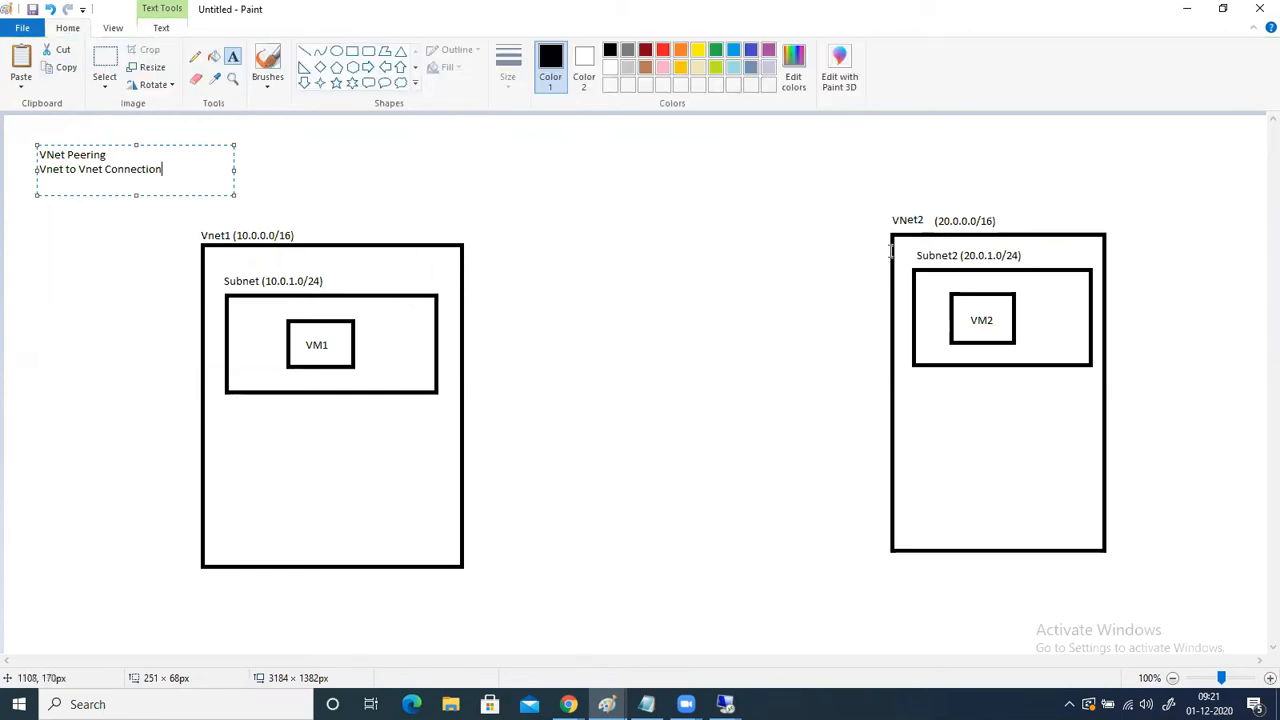
click(34, 177)
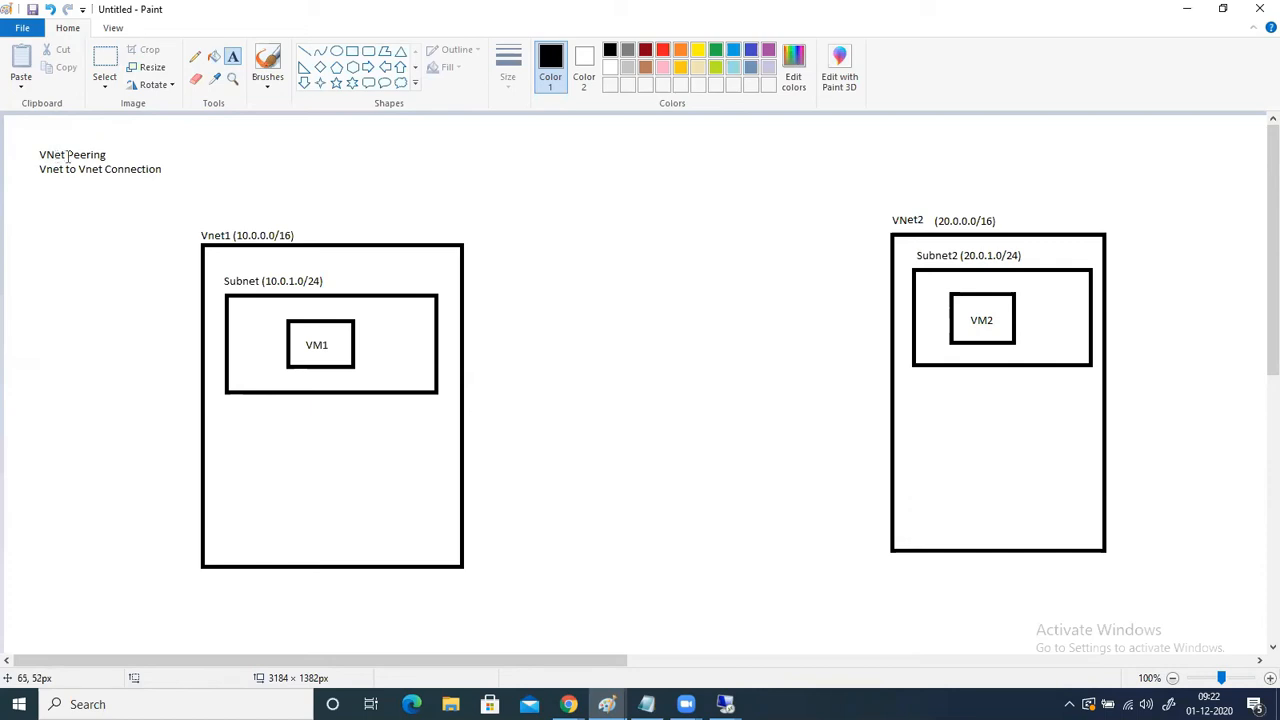
click(304, 50)
drag(463, 274, 892, 268)
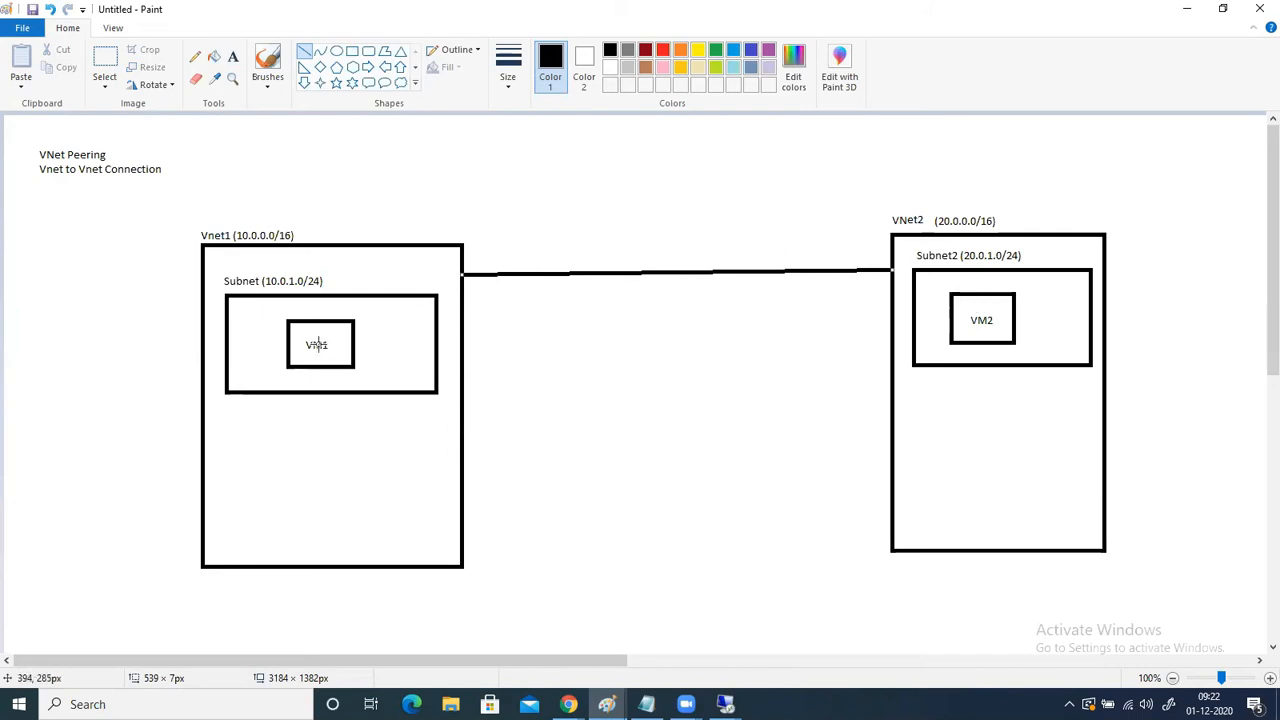
- Switch to the Azure portal in Chrome and start adding a peering to the VNet1 virtual network
click(568, 704)
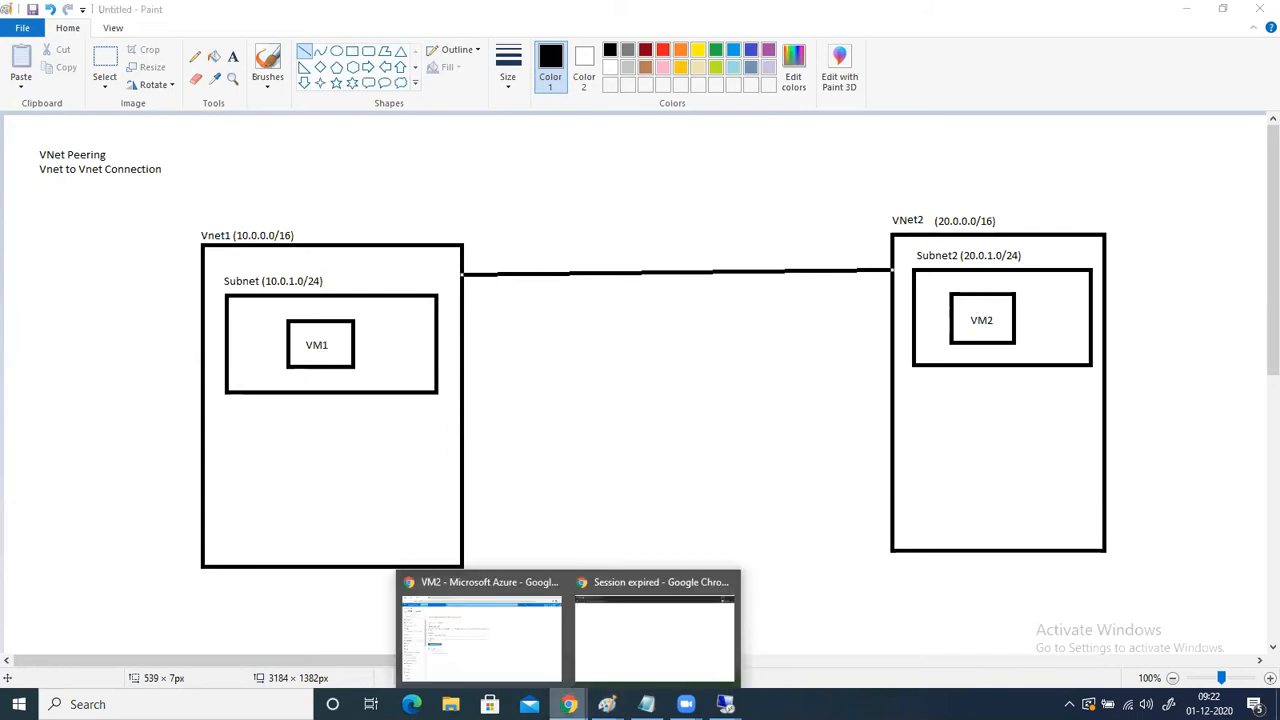
click(480, 658)
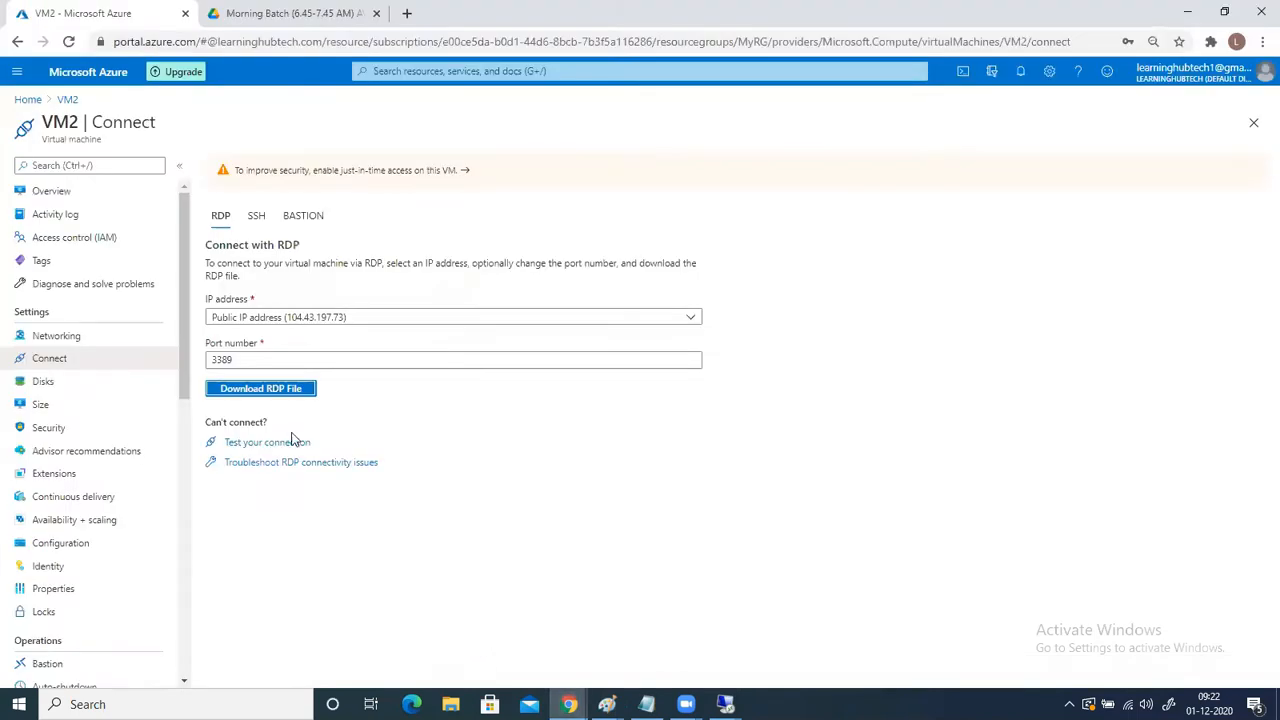
click(418, 72)
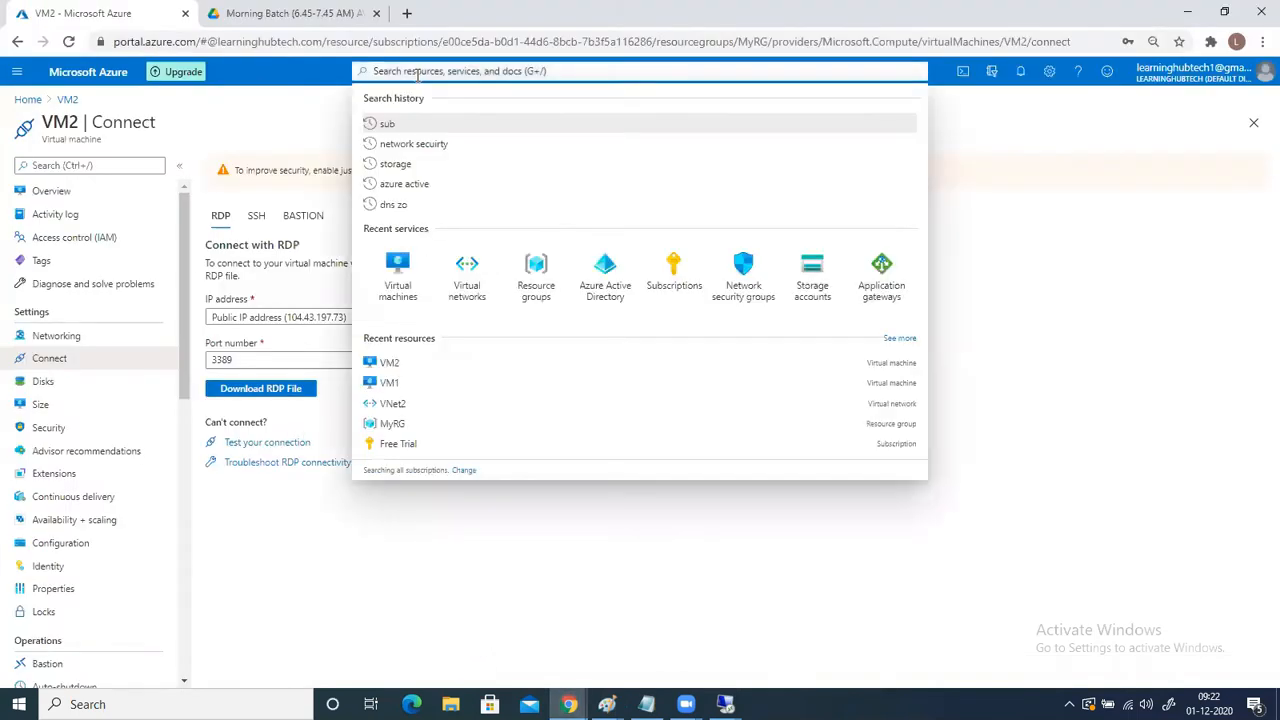
click(466, 286)
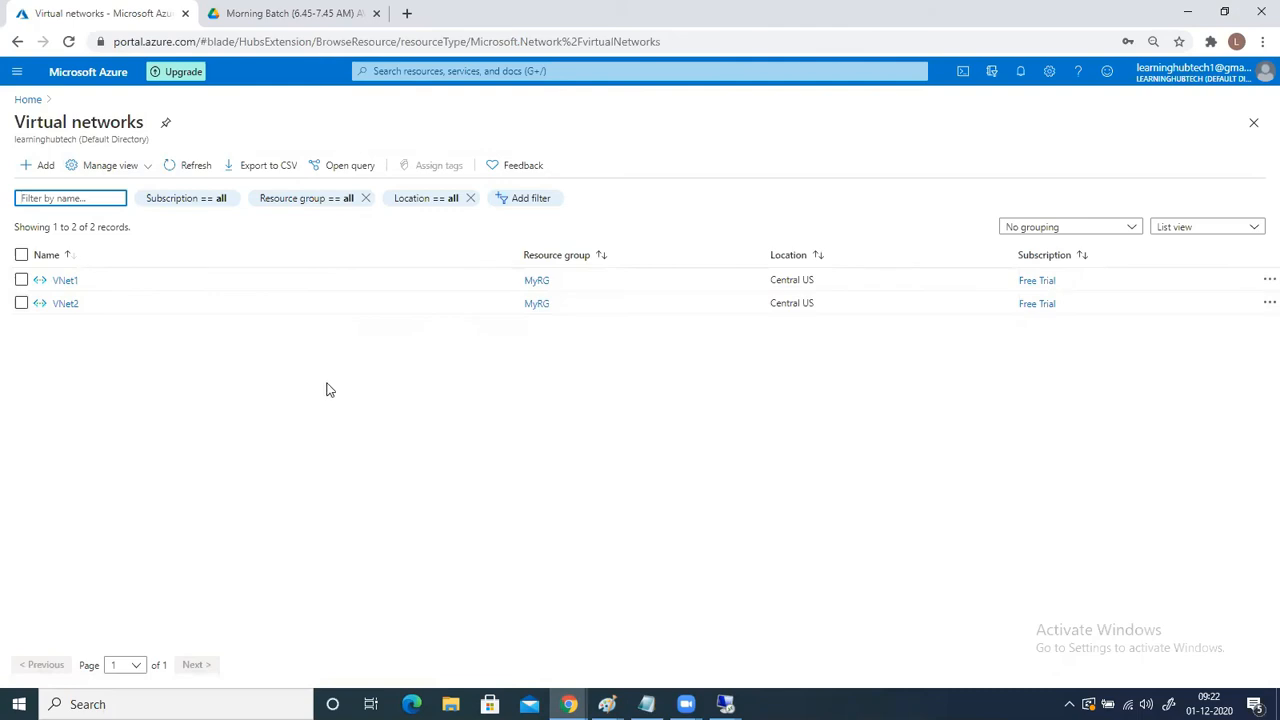
click(63, 282)
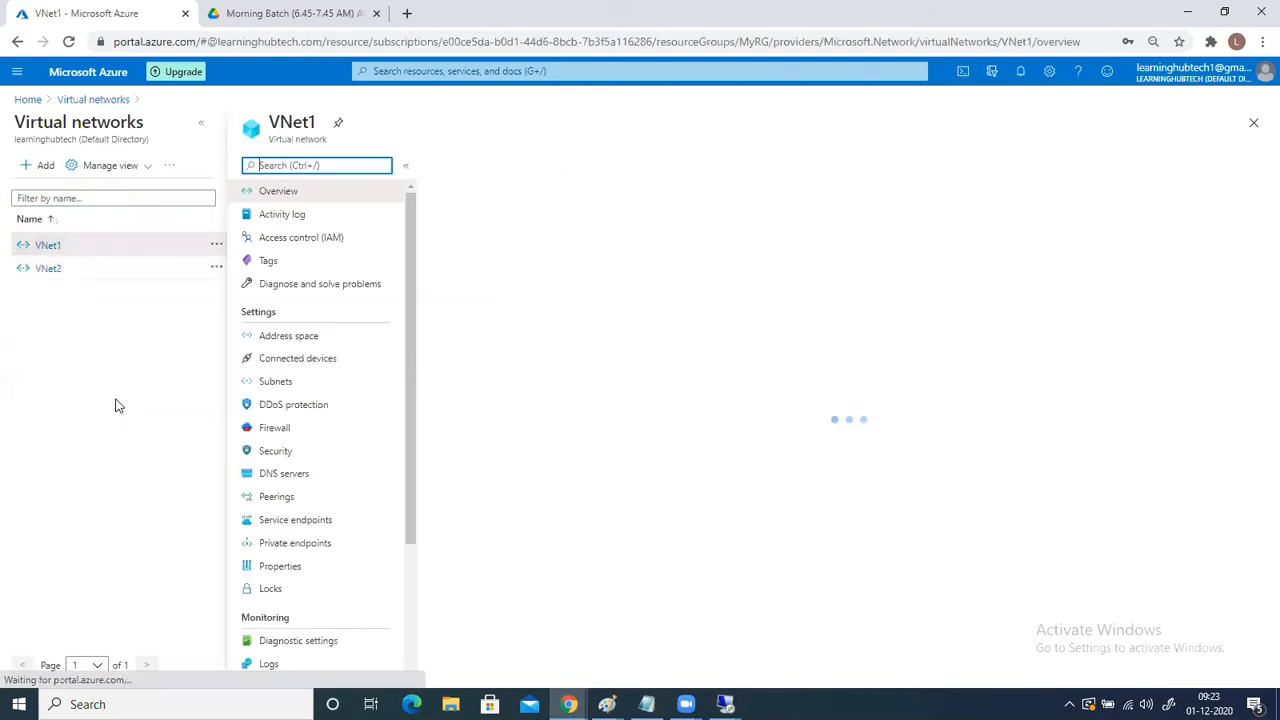
click(273, 500)
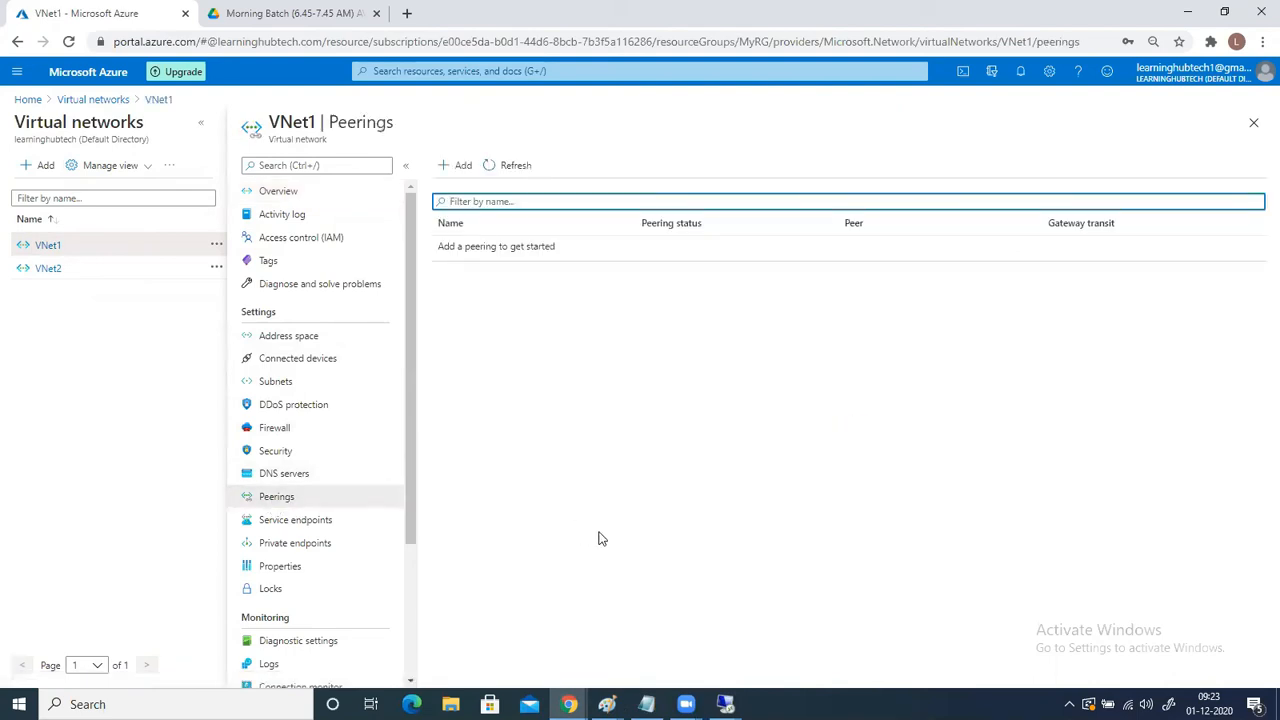
click(453, 166)
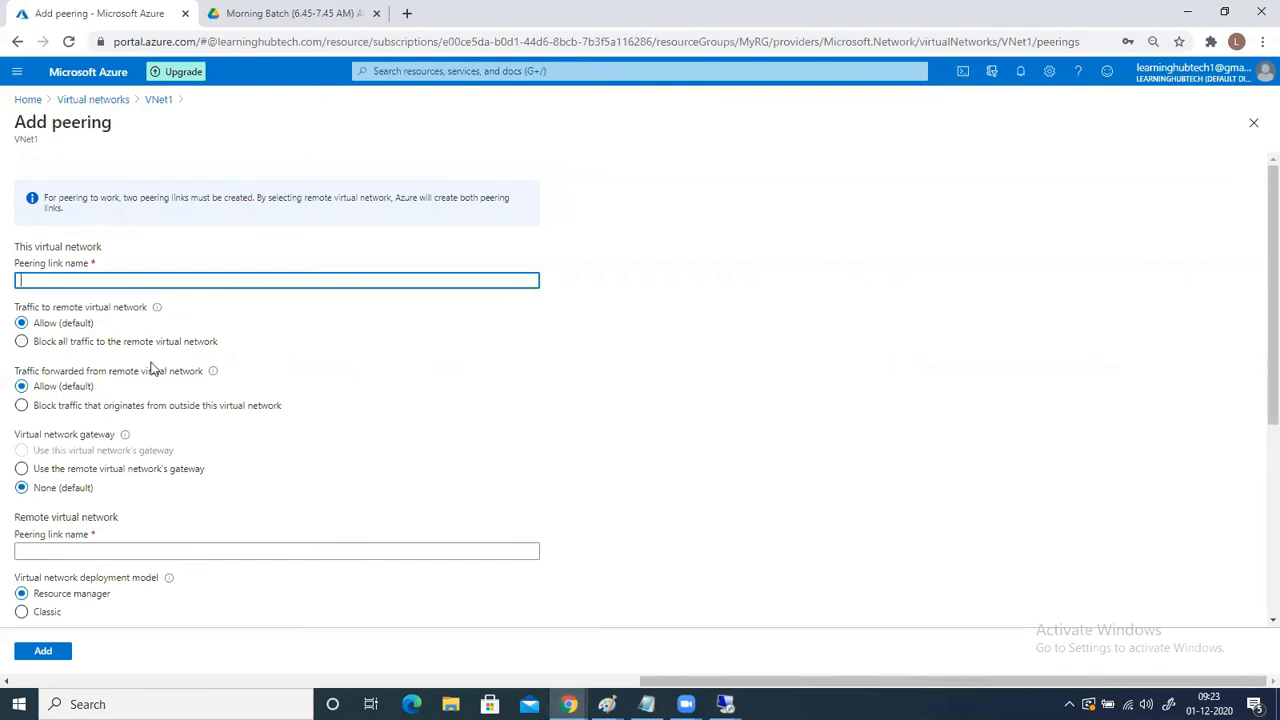
scroll(149, 378, down, 4)
- Switch to the Paint diagram and draw a right-pointing block arrow about 319 × 69 px between the two VNet boxes
click(607, 704)
click(775, 655)
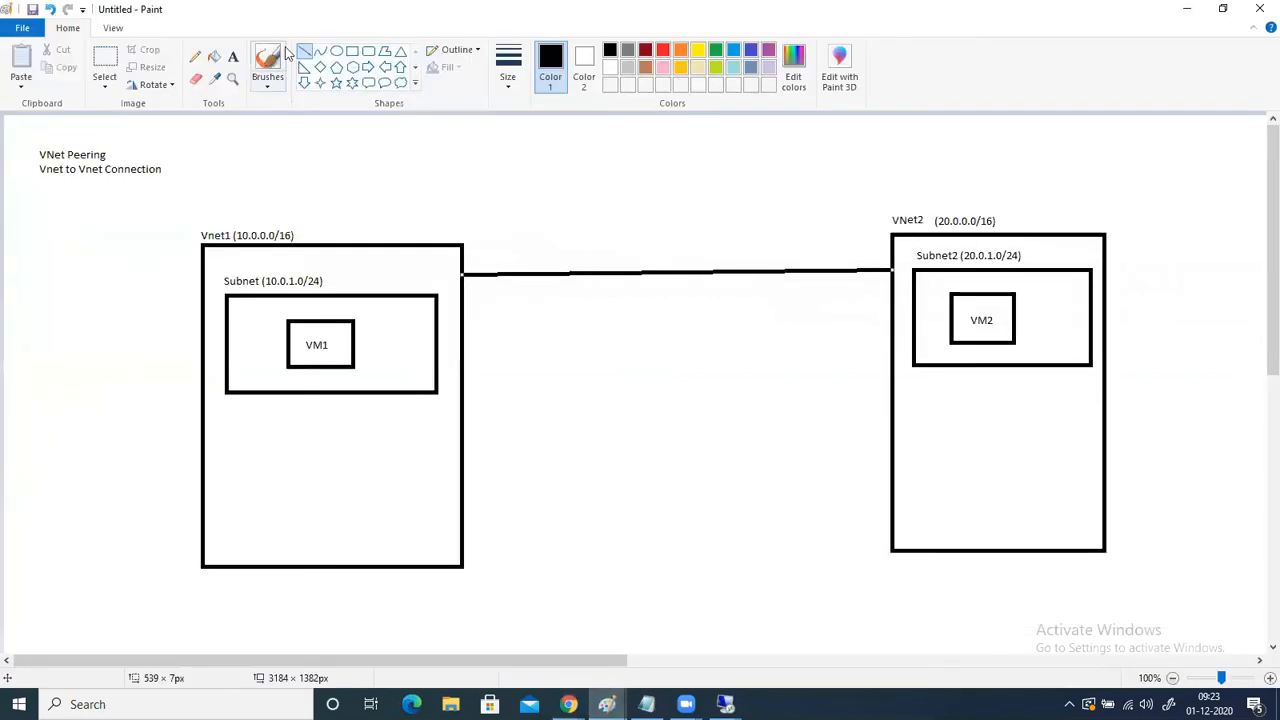
click(369, 68)
drag(534, 320, 792, 375)
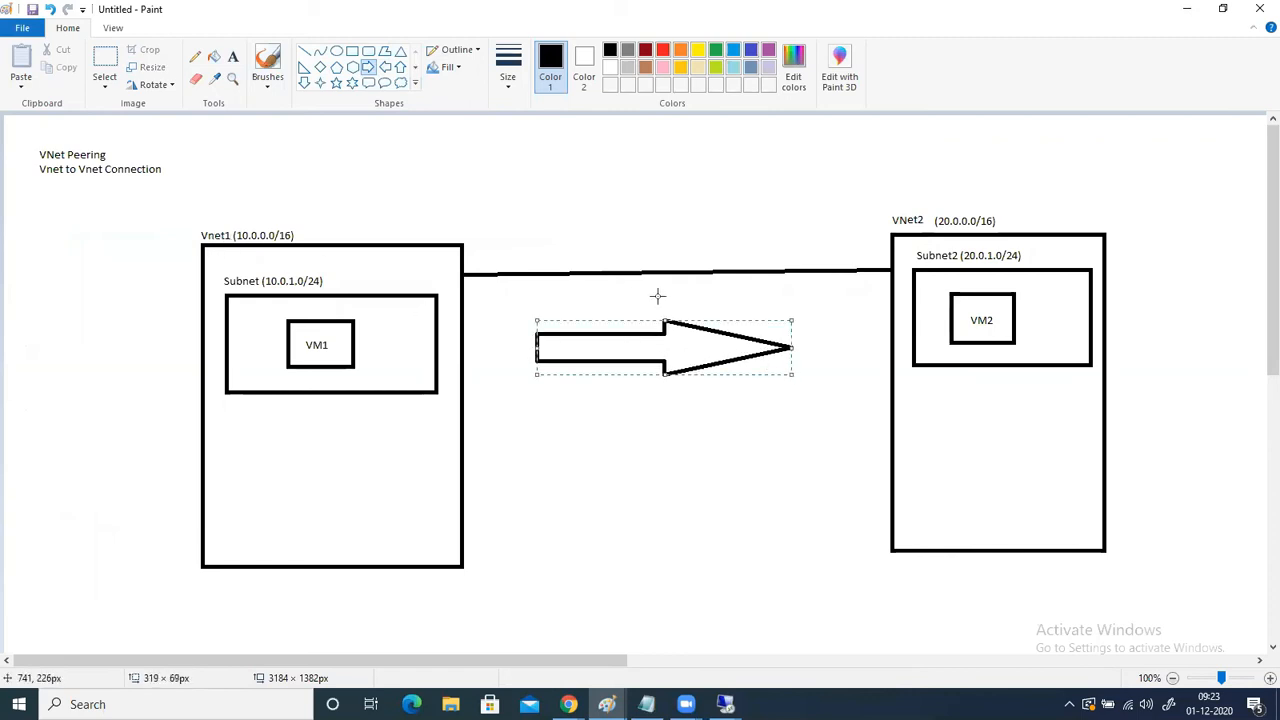
- Label the block arrow between the VNets "Peer1"
click(232, 58)
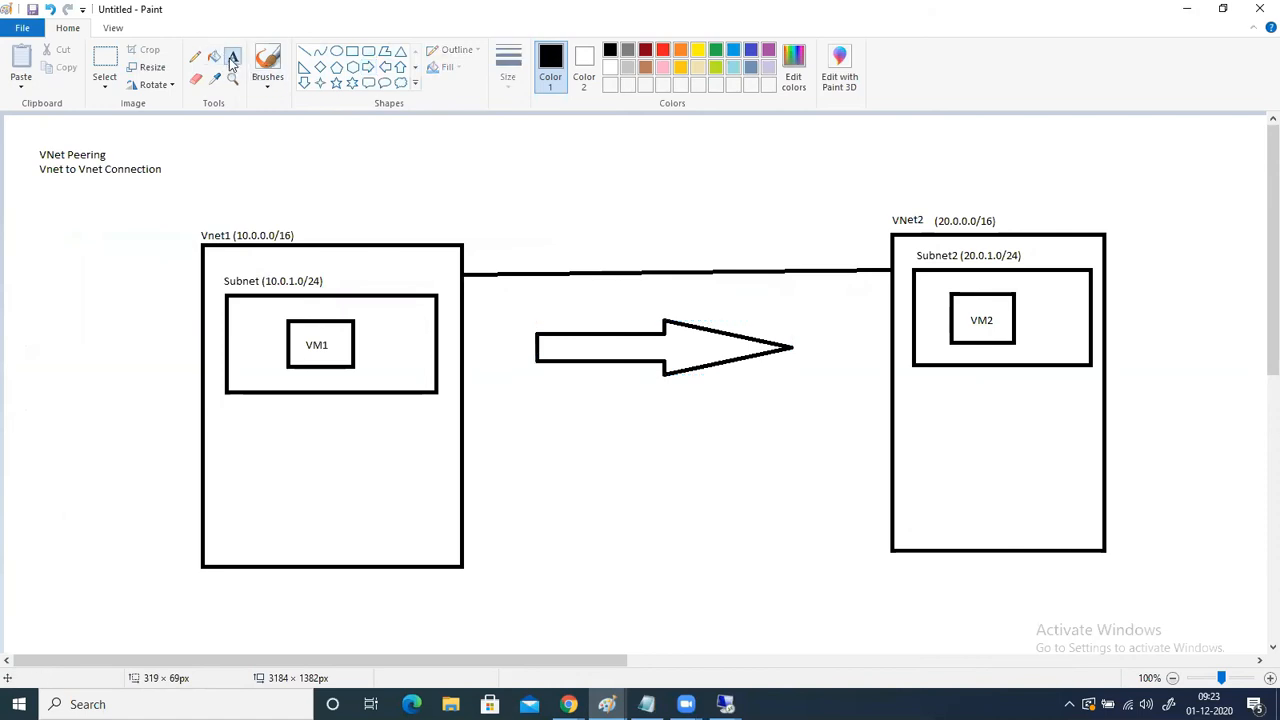
click(591, 345)
text(Peer1)
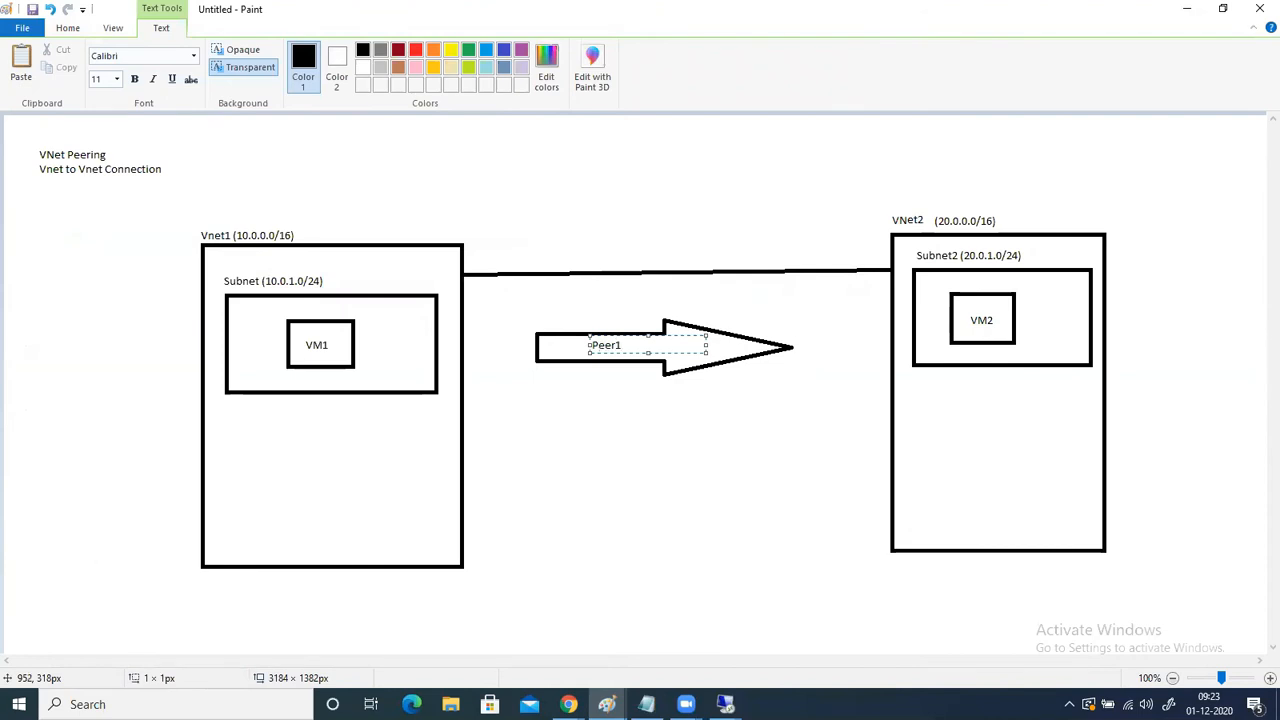
click(763, 494)
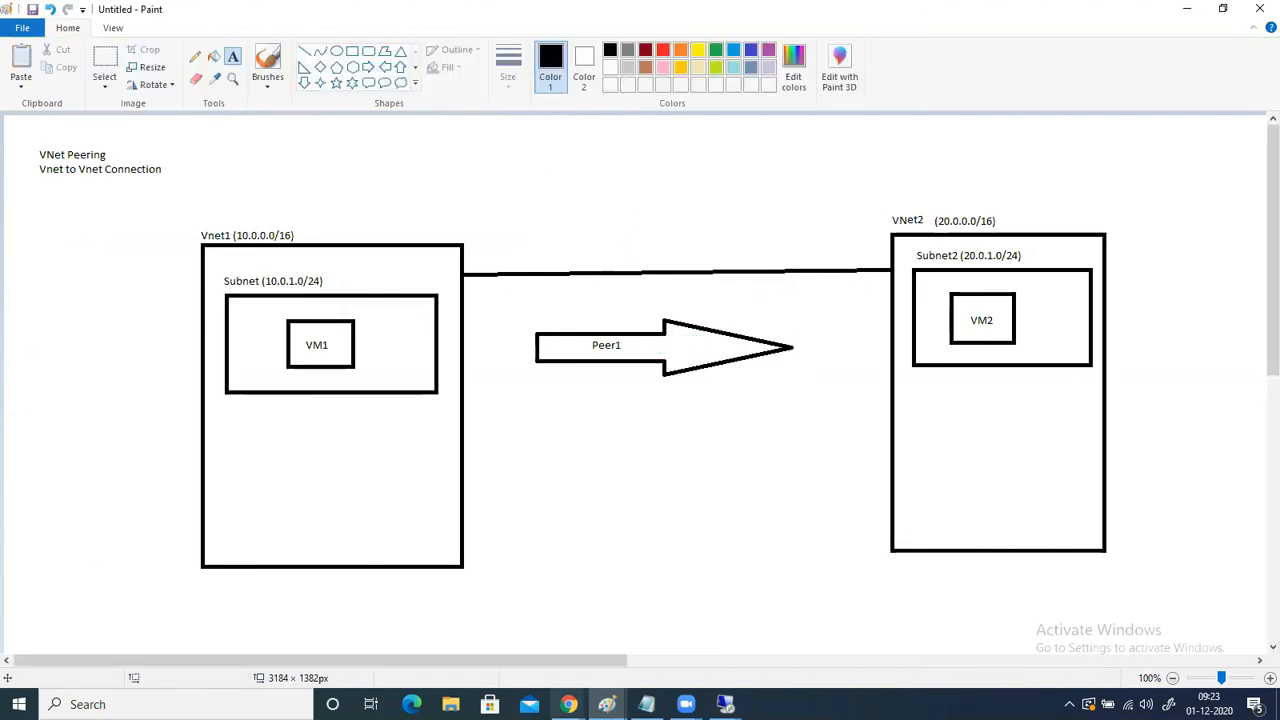
- Return to the Azure Add peering form and name this virtual network's peering link Peer1
mouse_move(568, 704)
click(508, 657)
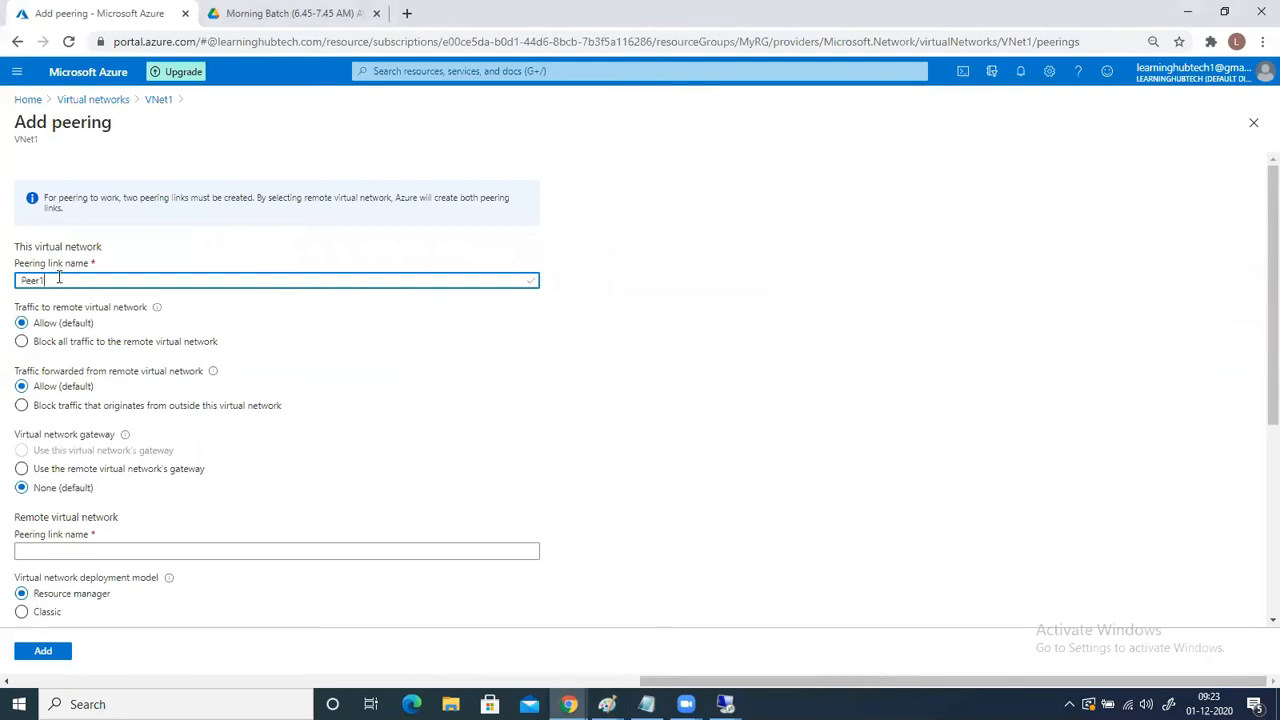
click(522, 444)
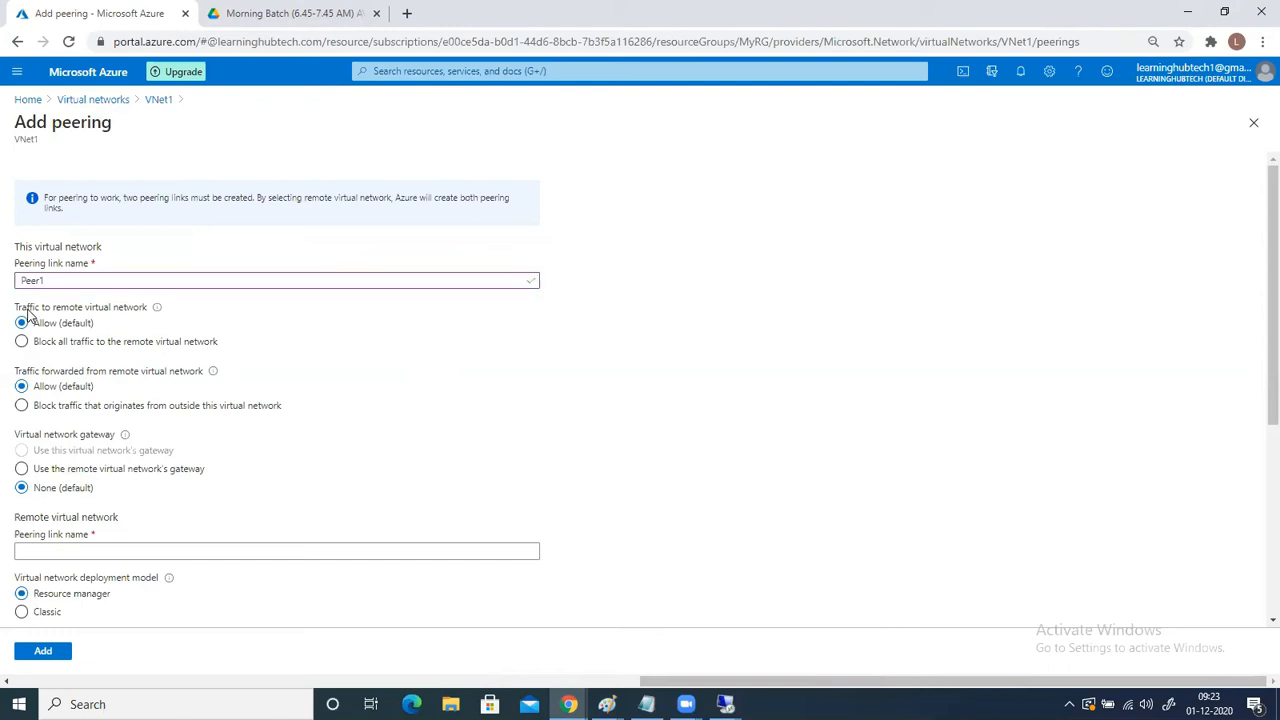
- Compare the network diagram with the allow and block options for traffic to the remote virtual network
click(607, 704)
click(781, 622)
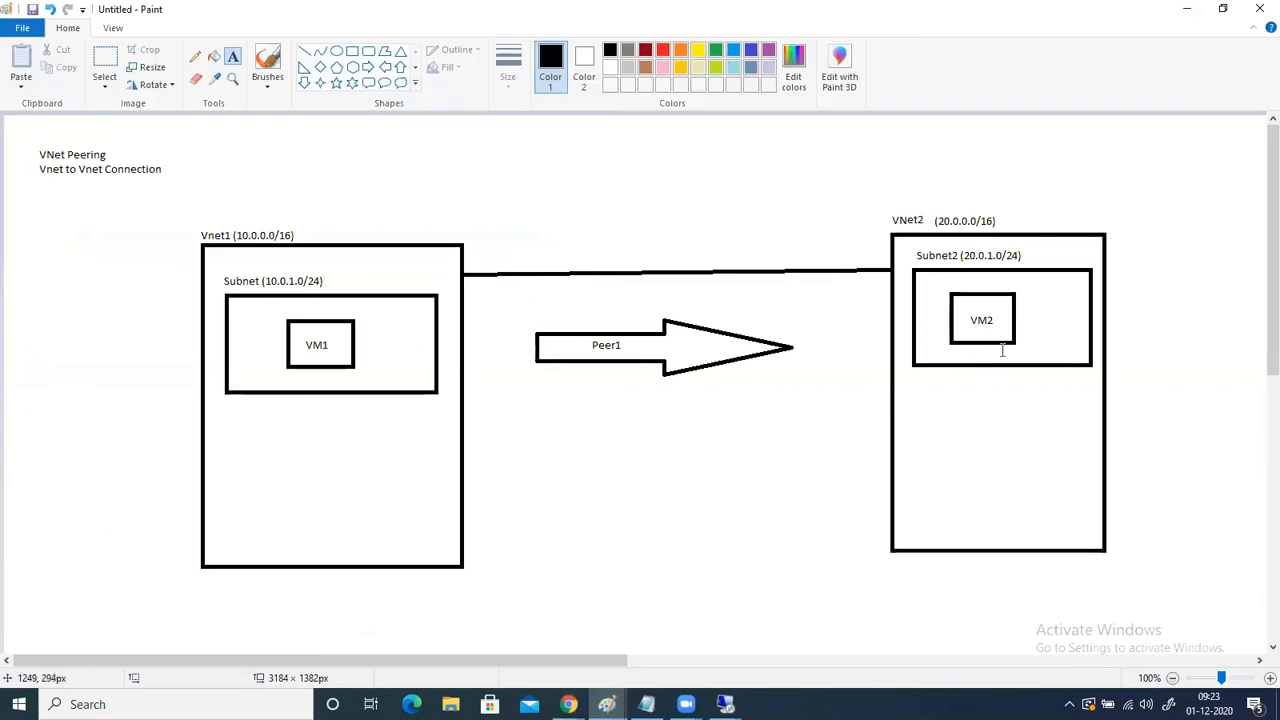
key(alt+Tab)
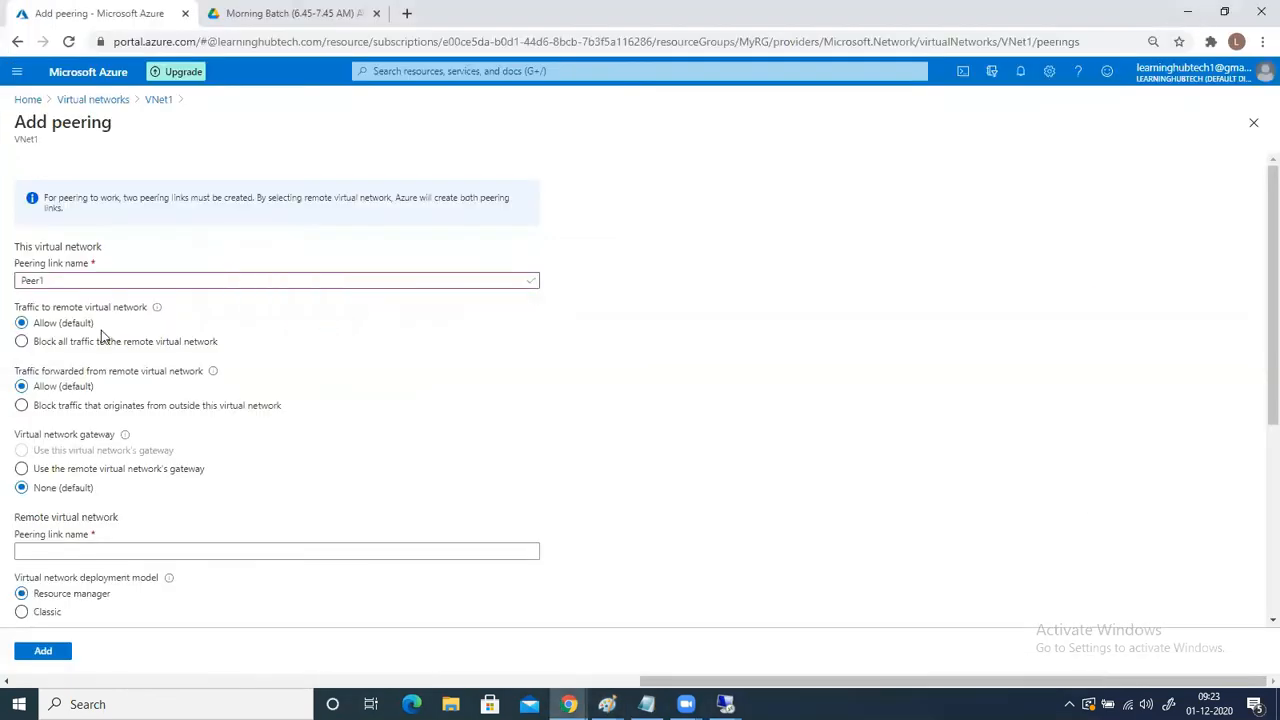
click(66, 350)
click(40, 330)
- Switch to the Paint diagram and add the text "abc.com" above the VM1 label inside its box
click(607, 704)
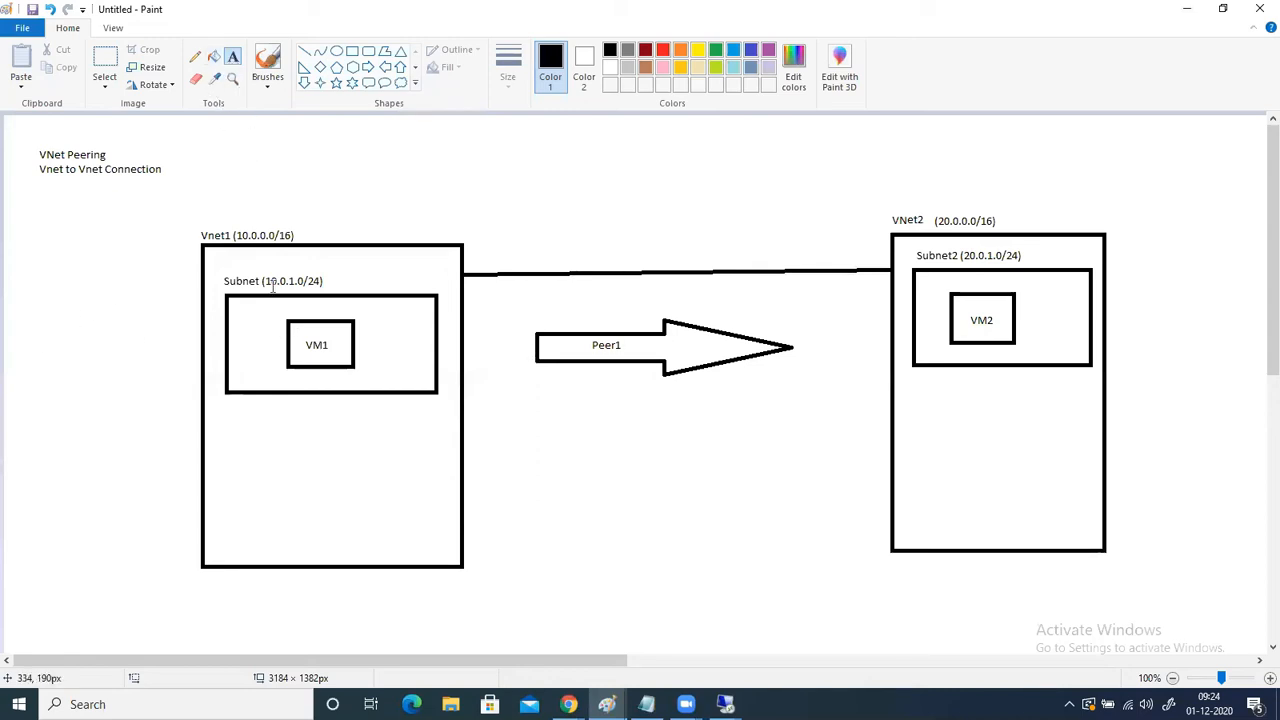
click(296, 334)
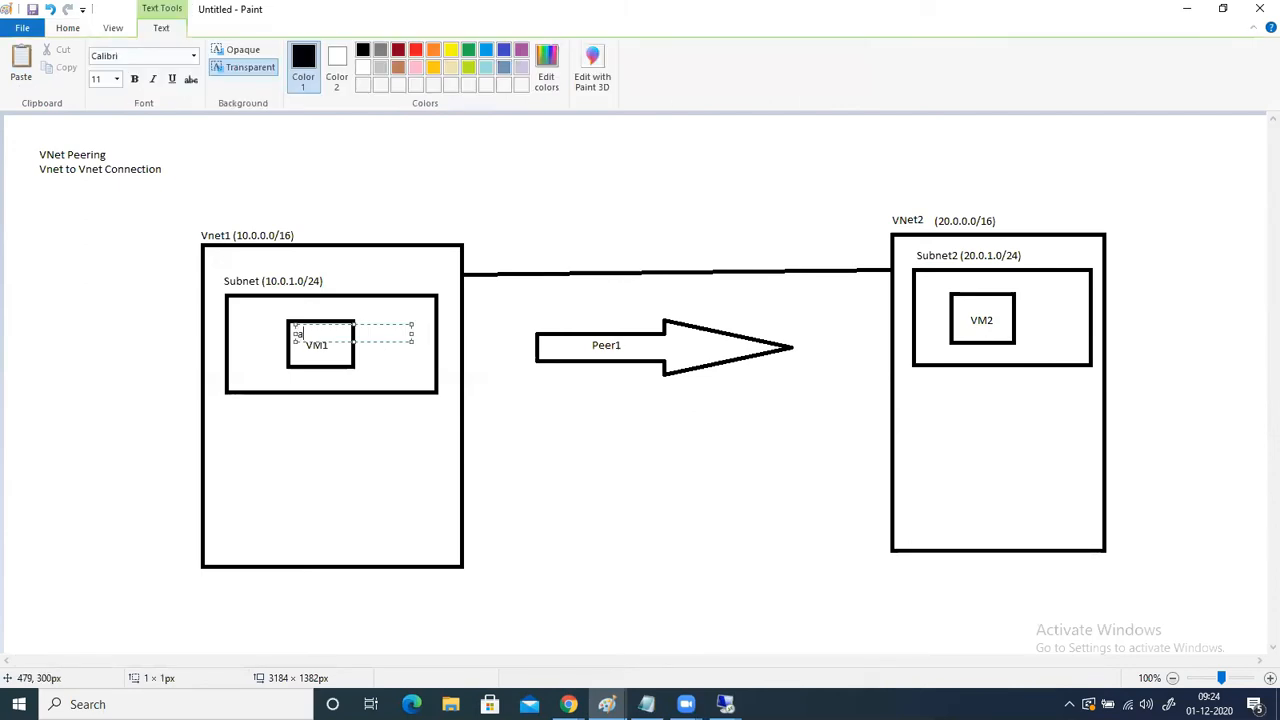
text(ab)
text(c.xo)
text(om)
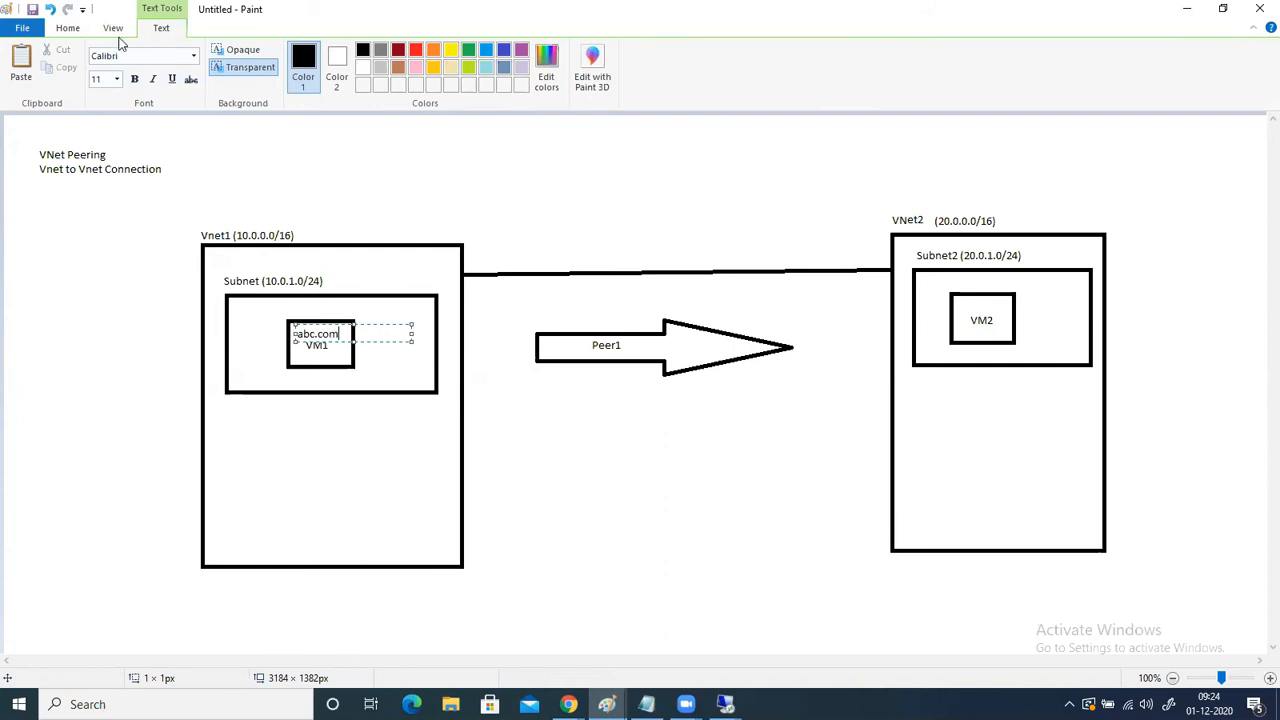
- Draw a rectangle outside Vnet1, on the side away from VNet2, and label it "abc.com"
click(68, 28)
click(352, 52)
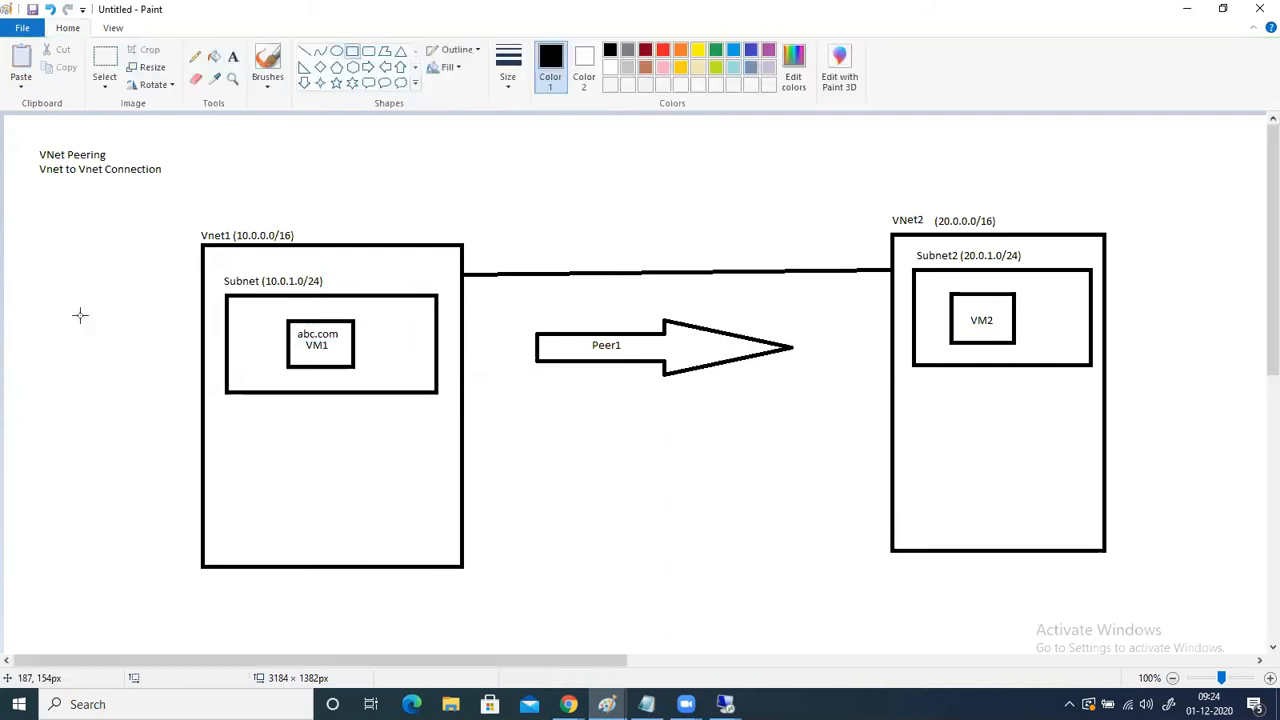
mouse_move(15, 301)
mouse_down()
mouse_move(126, 380)
mouse_move(116, 396)
mouse_move(71, 354)
mouse_up()
click(233, 55)
click(31, 325)
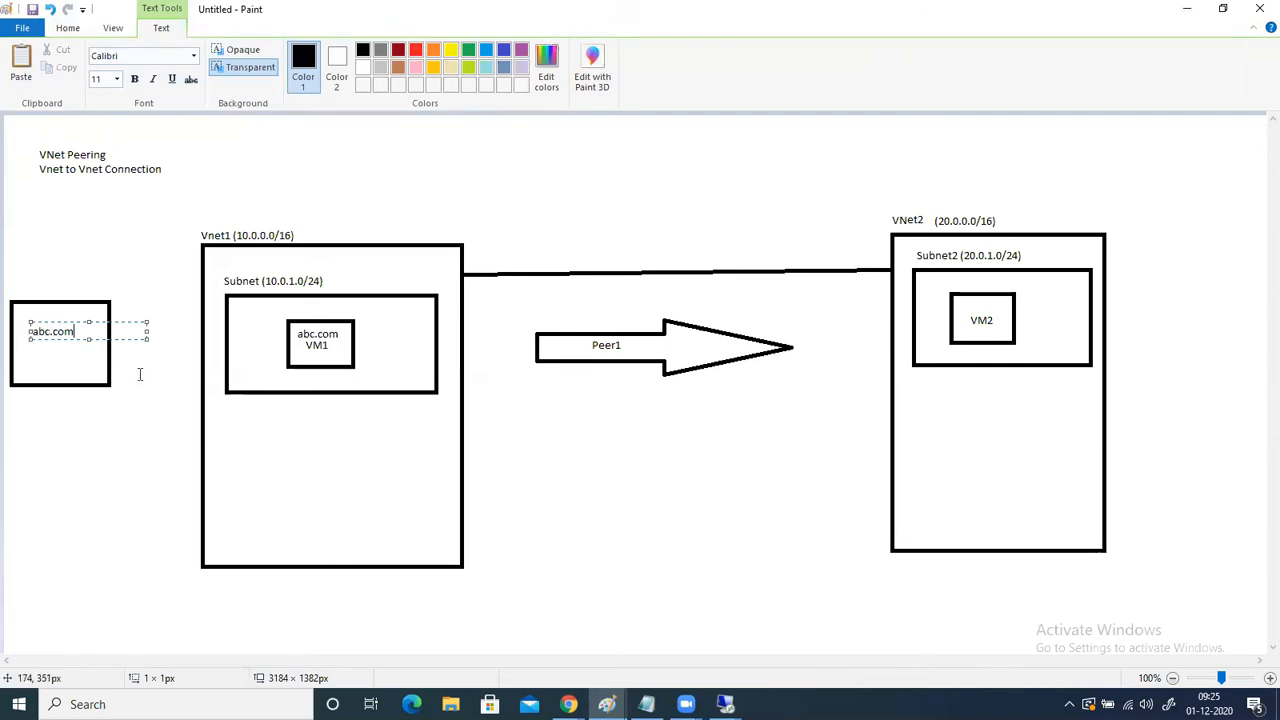
- Draw a line about 221 px long from the outer abc.com box to the VM1 box
click(70, 30)
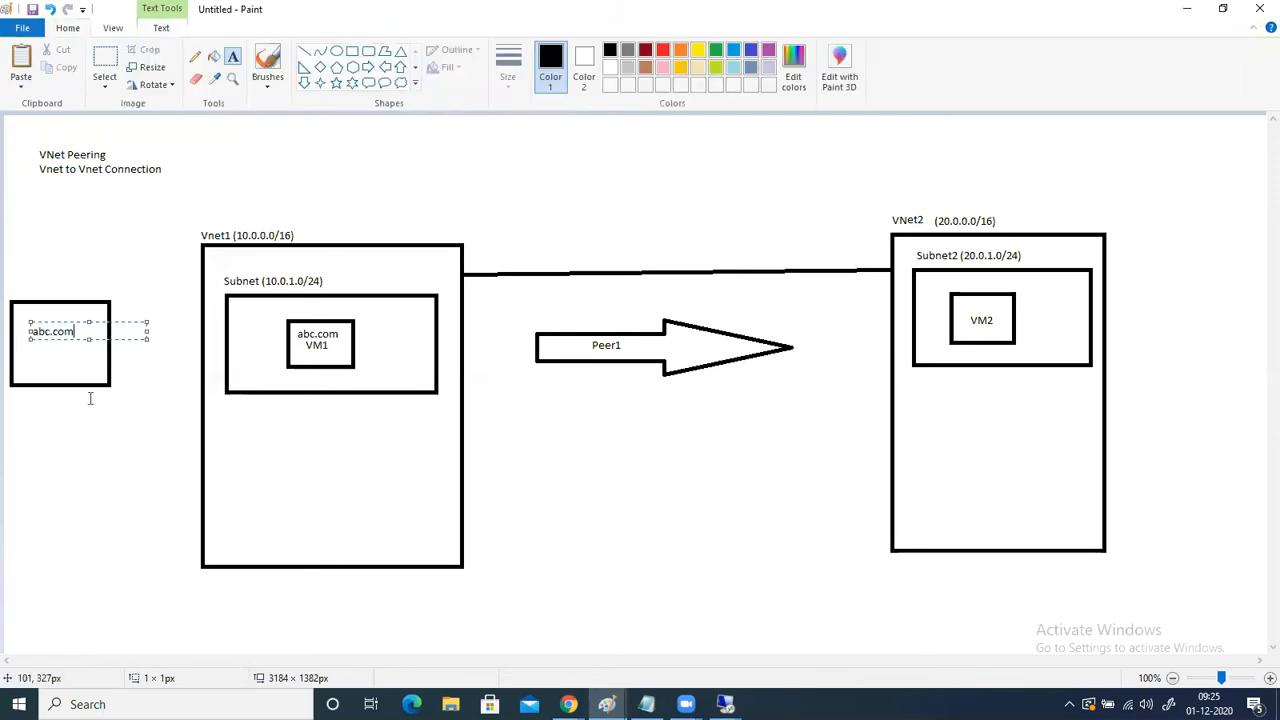
click(304, 50)
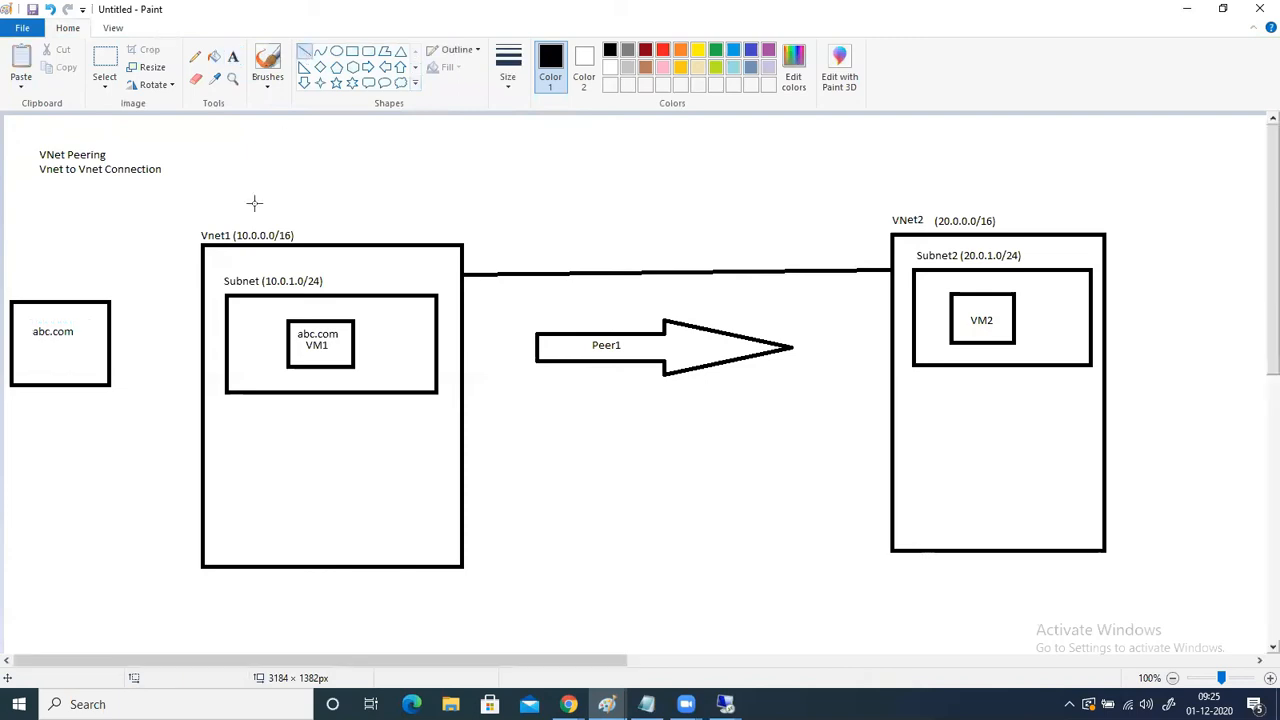
drag(112, 342, 287, 342)
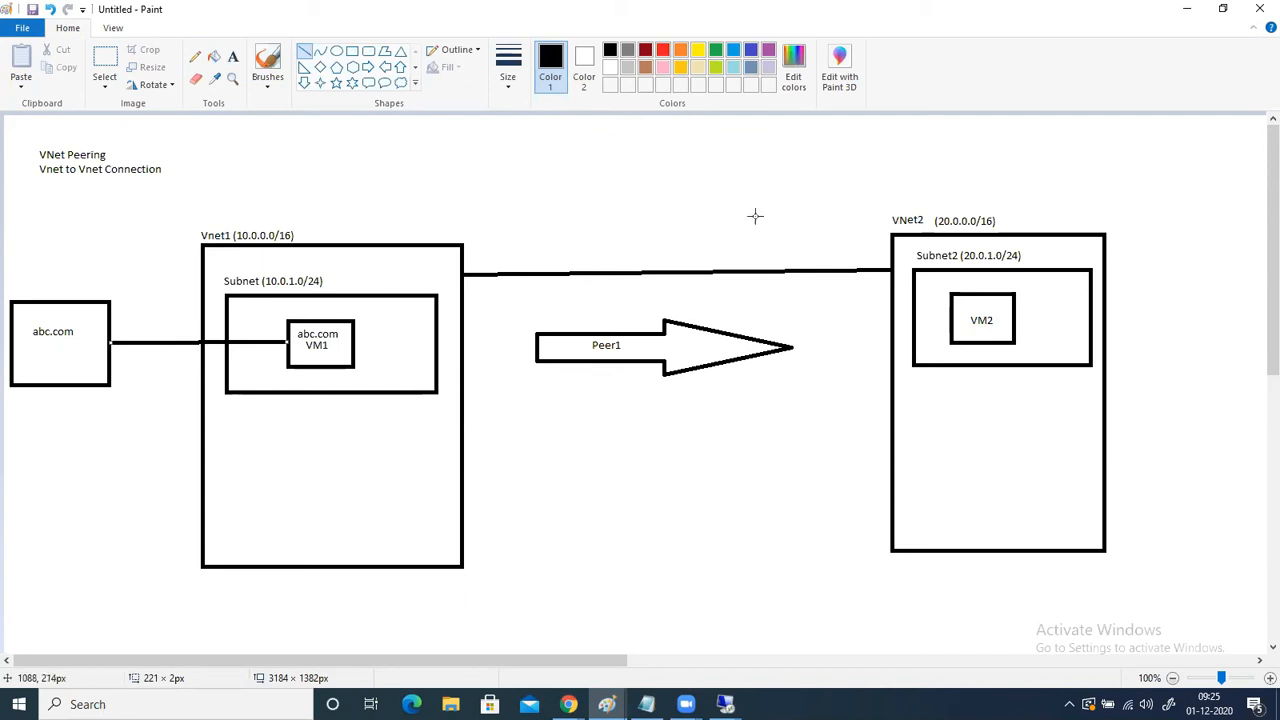
- Add the text "DB" below the VM2 label inside its box
click(233, 57)
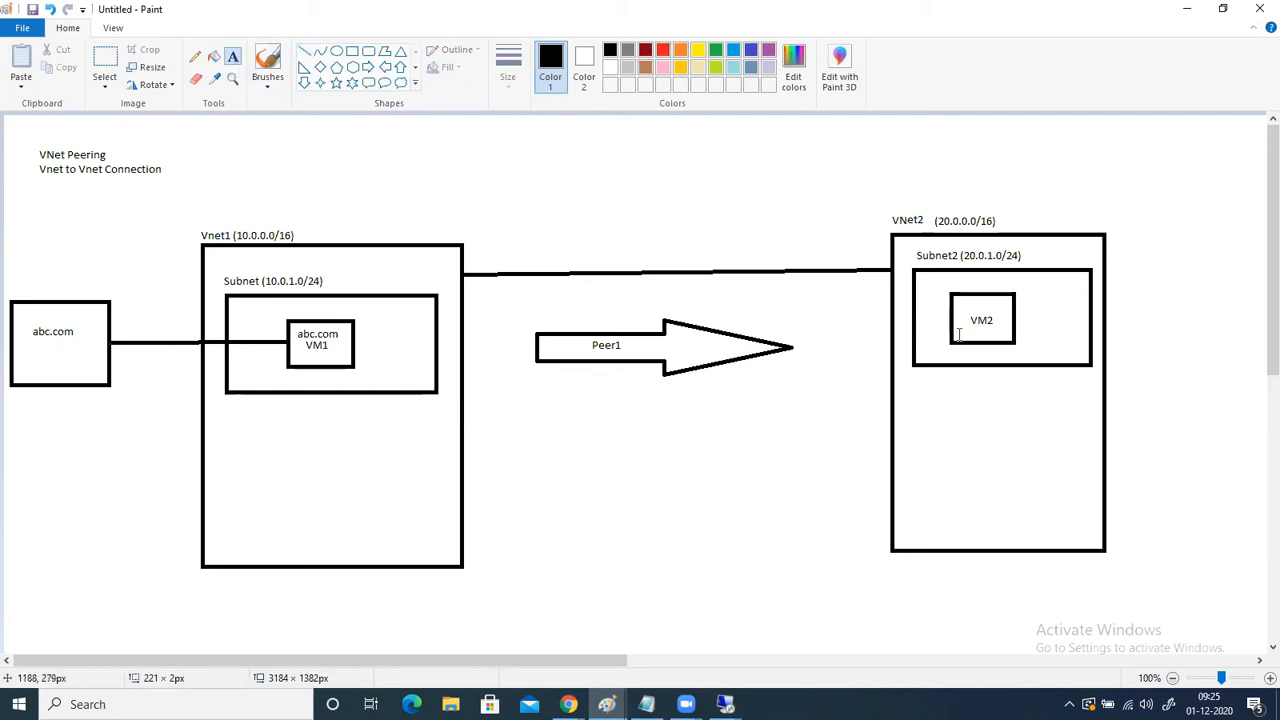
click(966, 323)
text(DB)
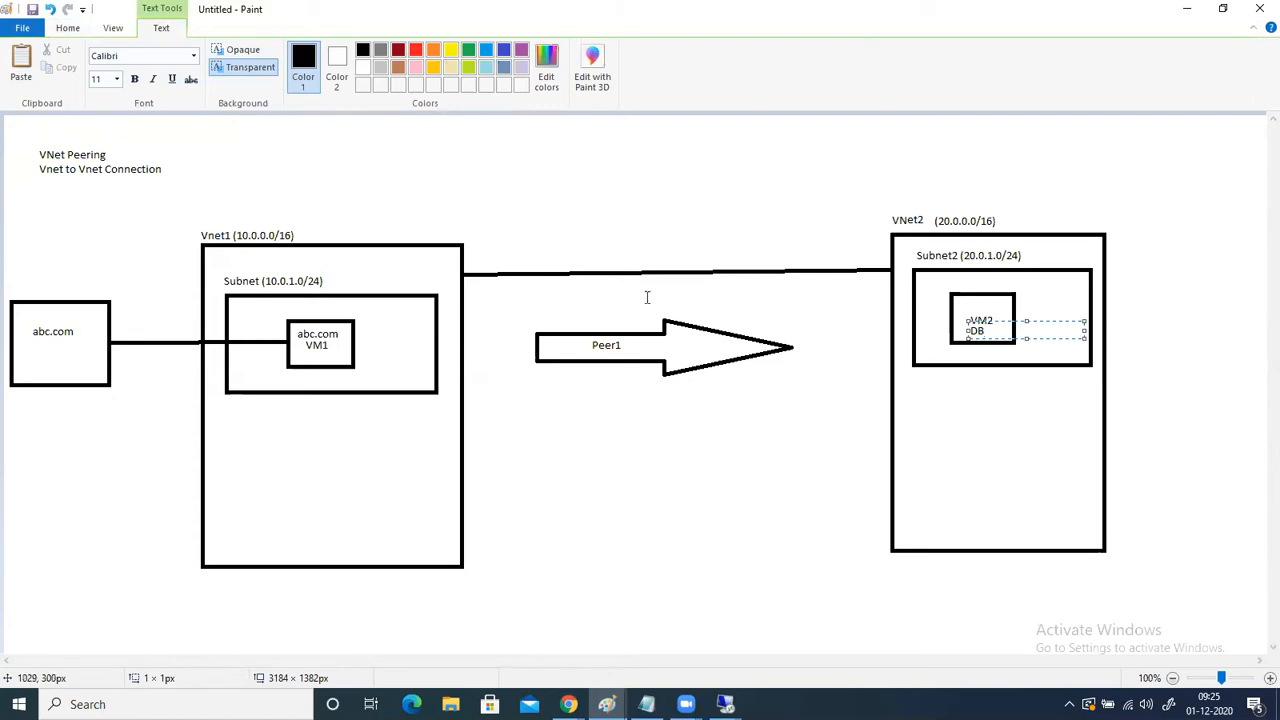
click(66, 27)
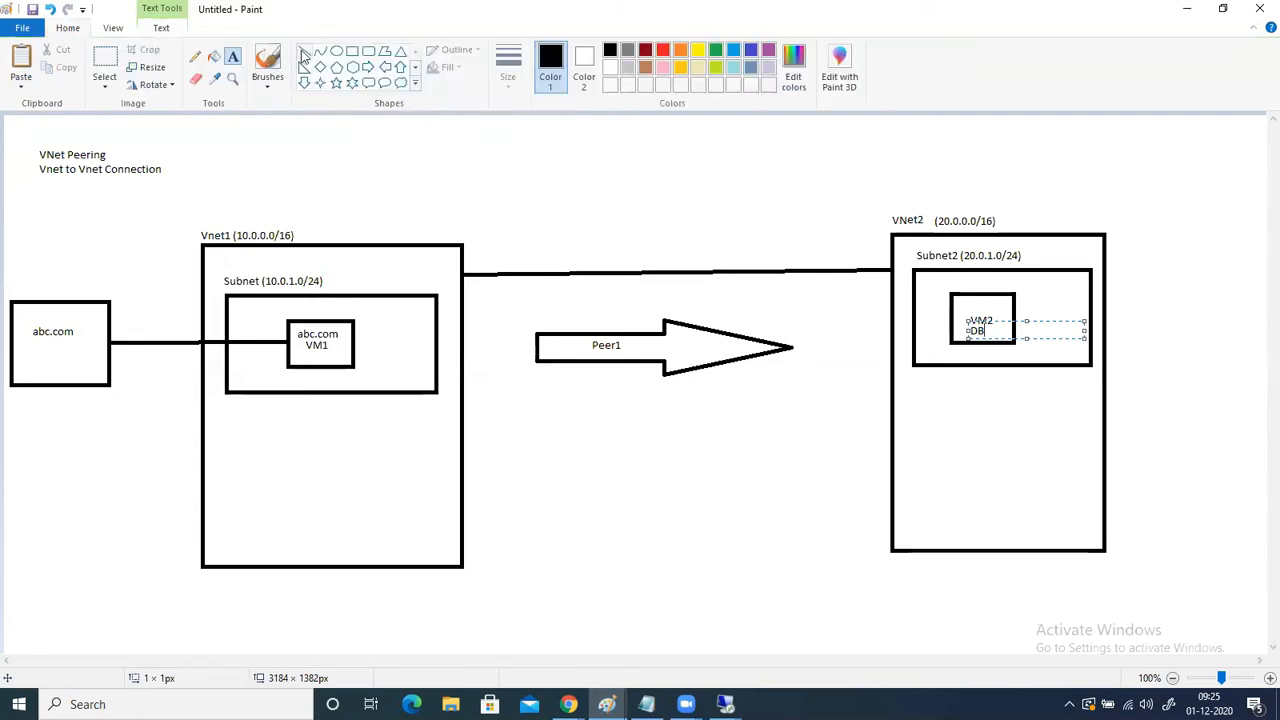
- Draw a line about 750 px long from the VM1 box to the VM2 box, and return to the Azure portal
click(304, 52)
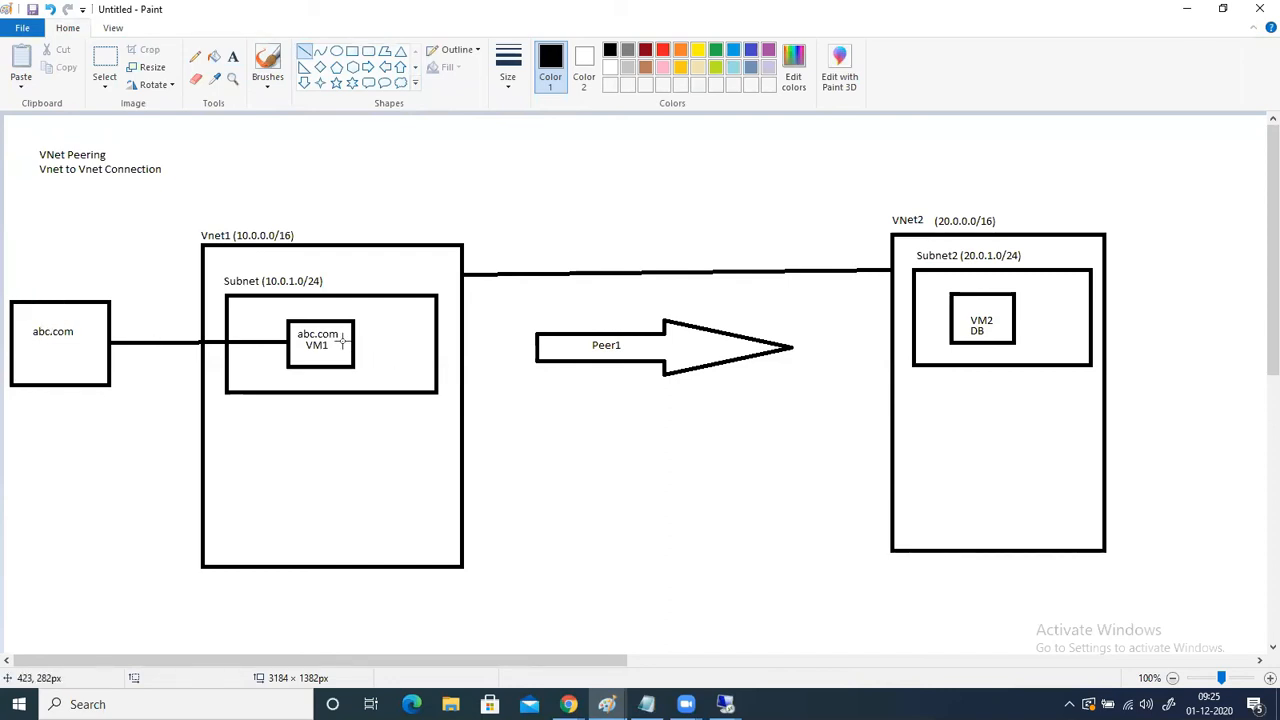
drag(354, 338, 949, 324)
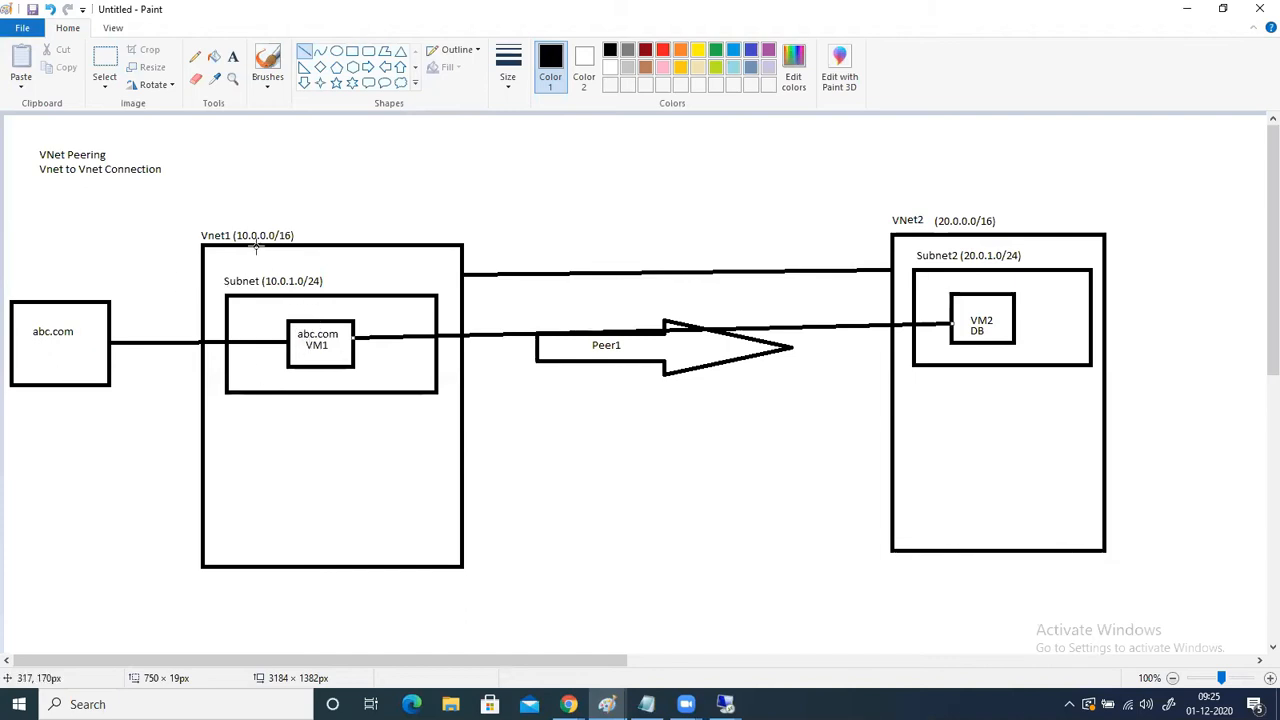
click(1187, 9)
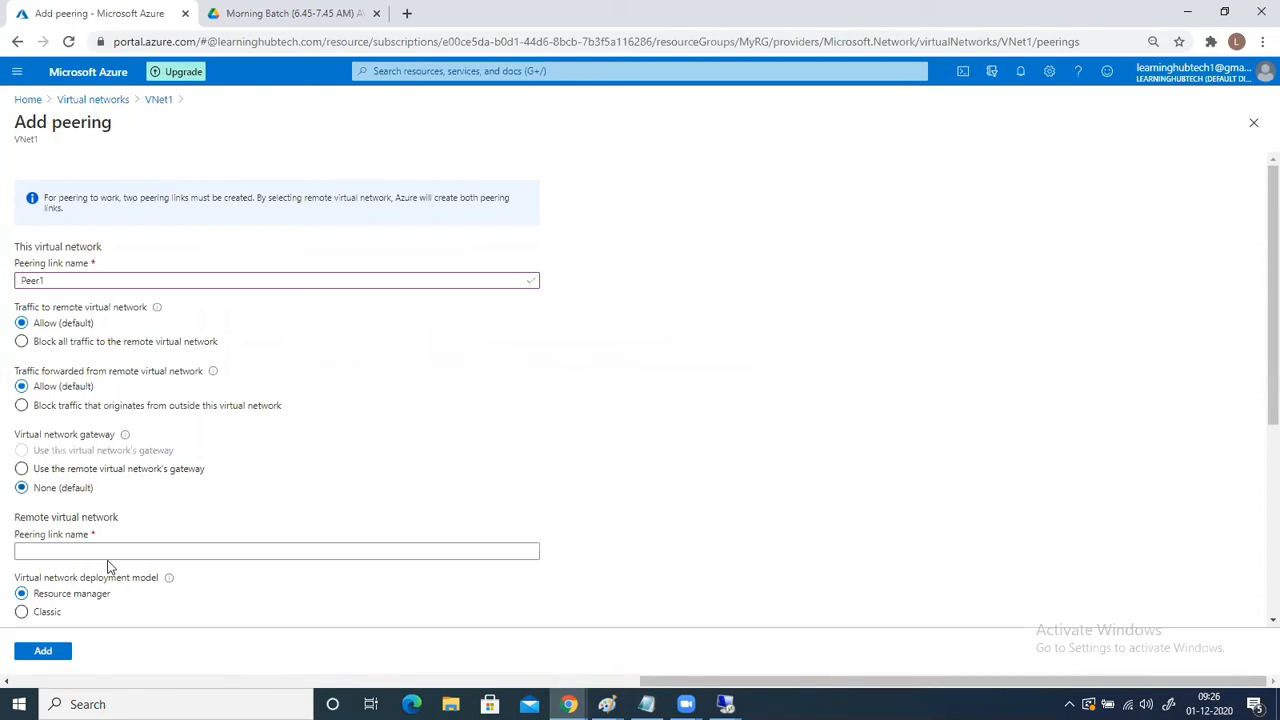
- Open a new Paint window with a blank canvas
click(100, 704)
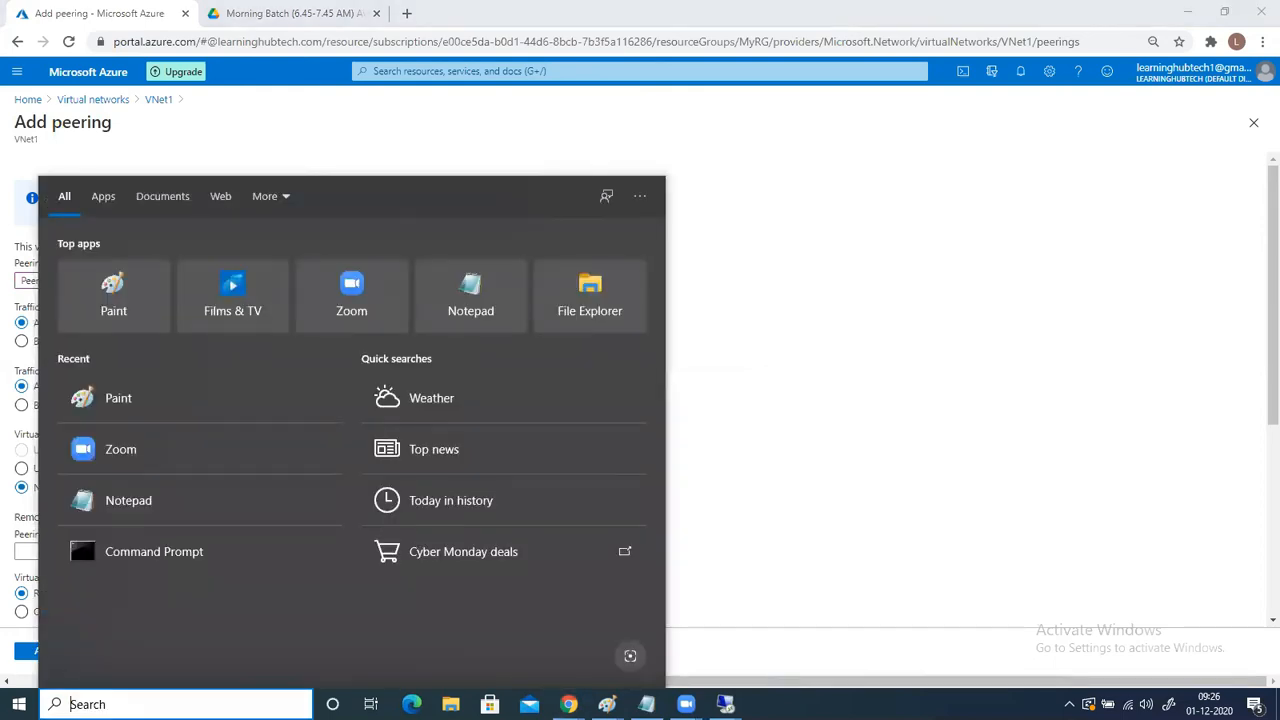
text(ms)
key(Return)
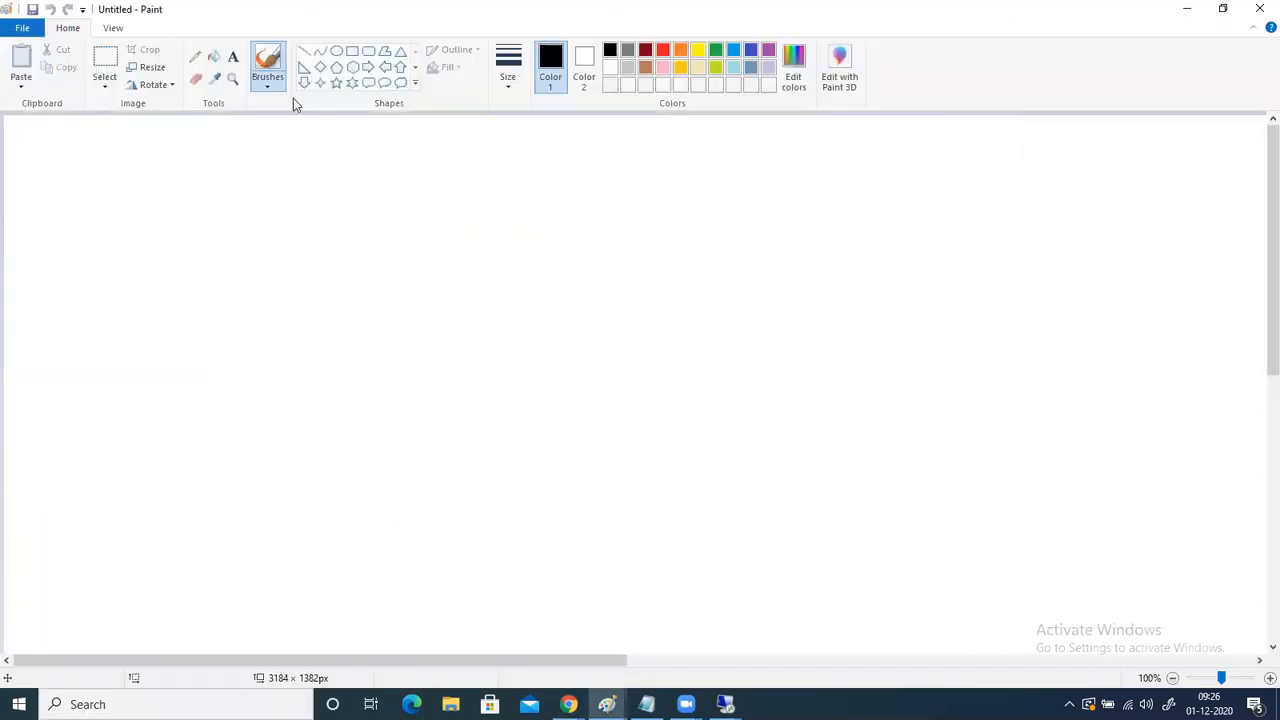
- Draw two rectangles, one above the other, each about 205 px wide and 265 px high
click(352, 50)
drag(252, 178, 411, 391)
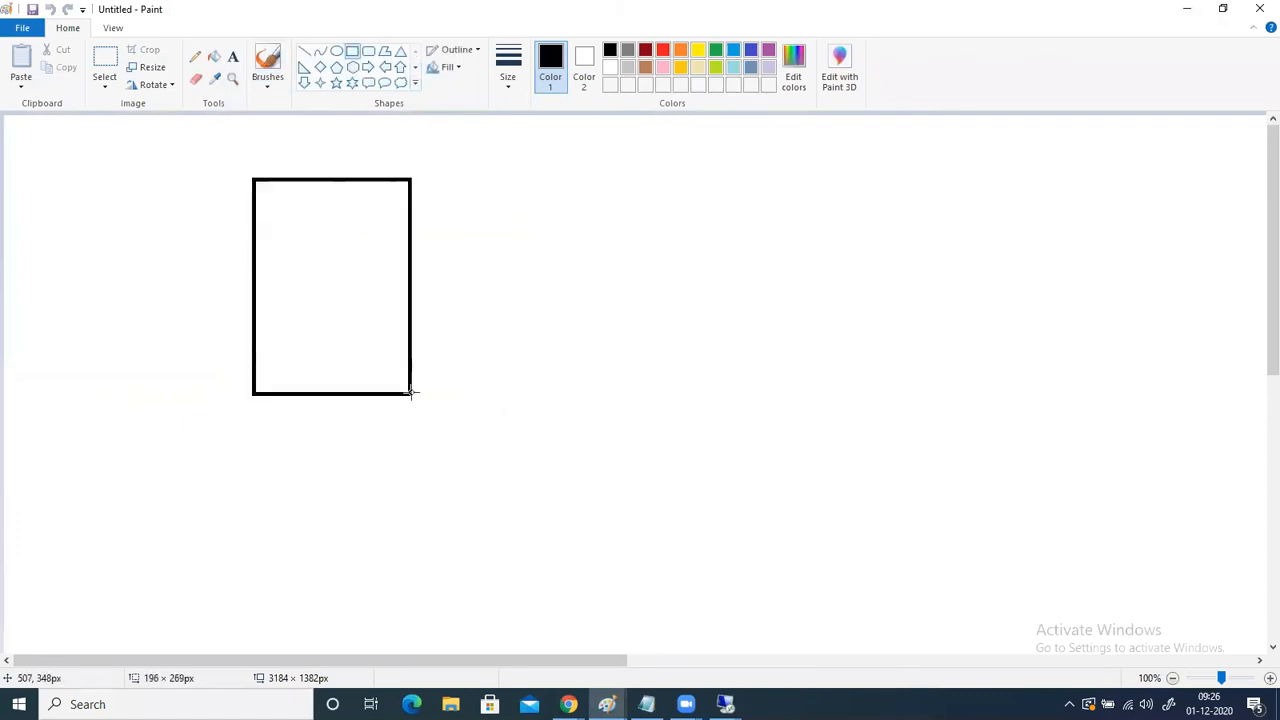
drag(349, 331, 340, 302)
drag(246, 436, 410, 647)
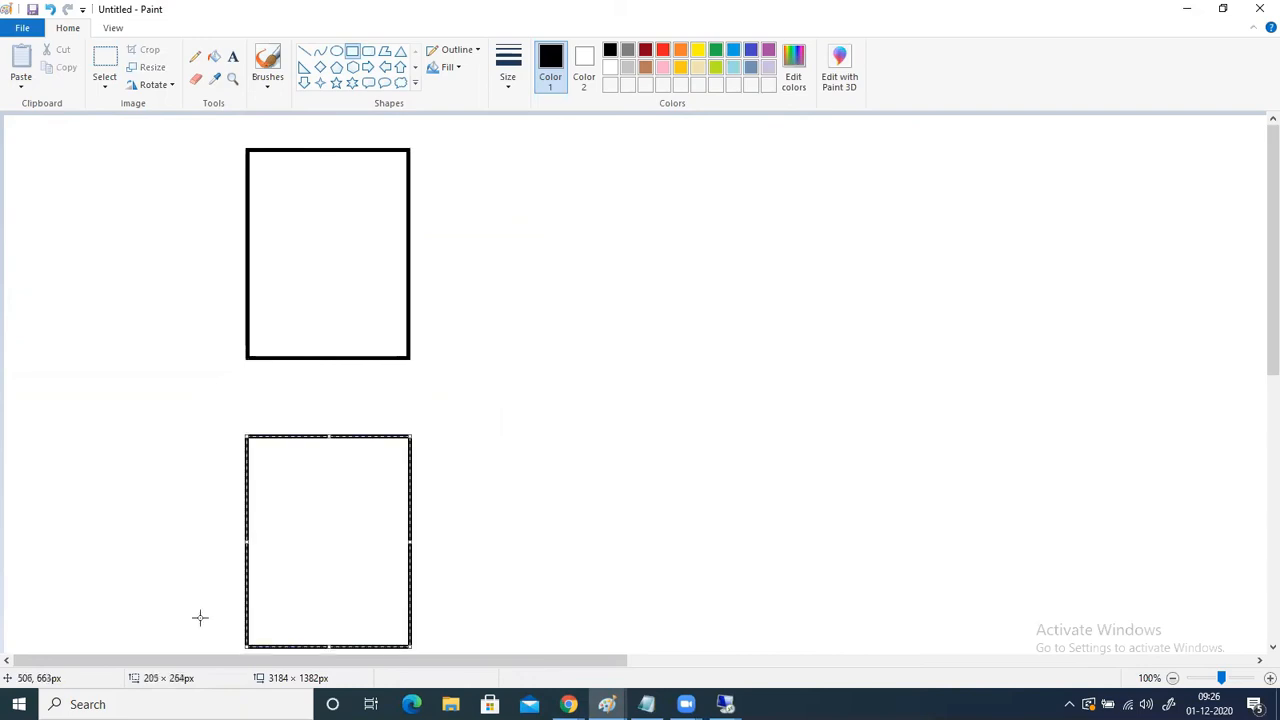
- Label the upper rectangle "VNet1" and the lower rectangle "Vnet2" inside their upper corners
click(232, 57)
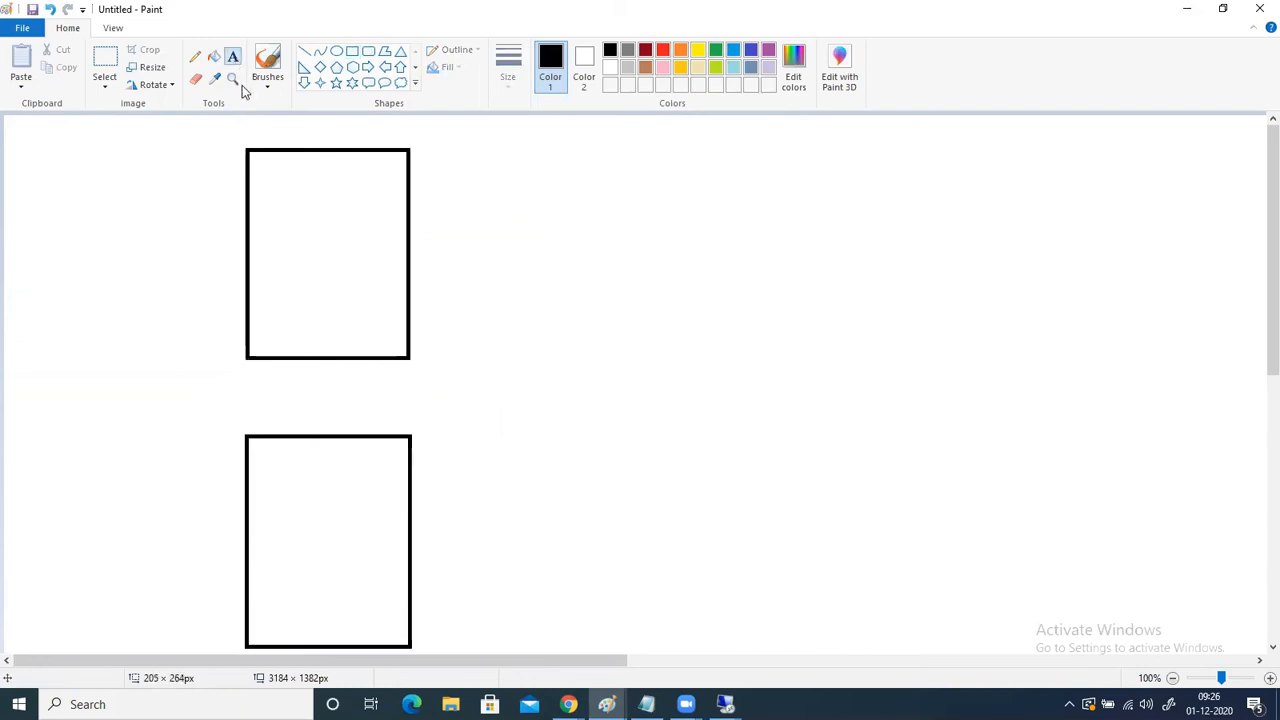
click(251, 154)
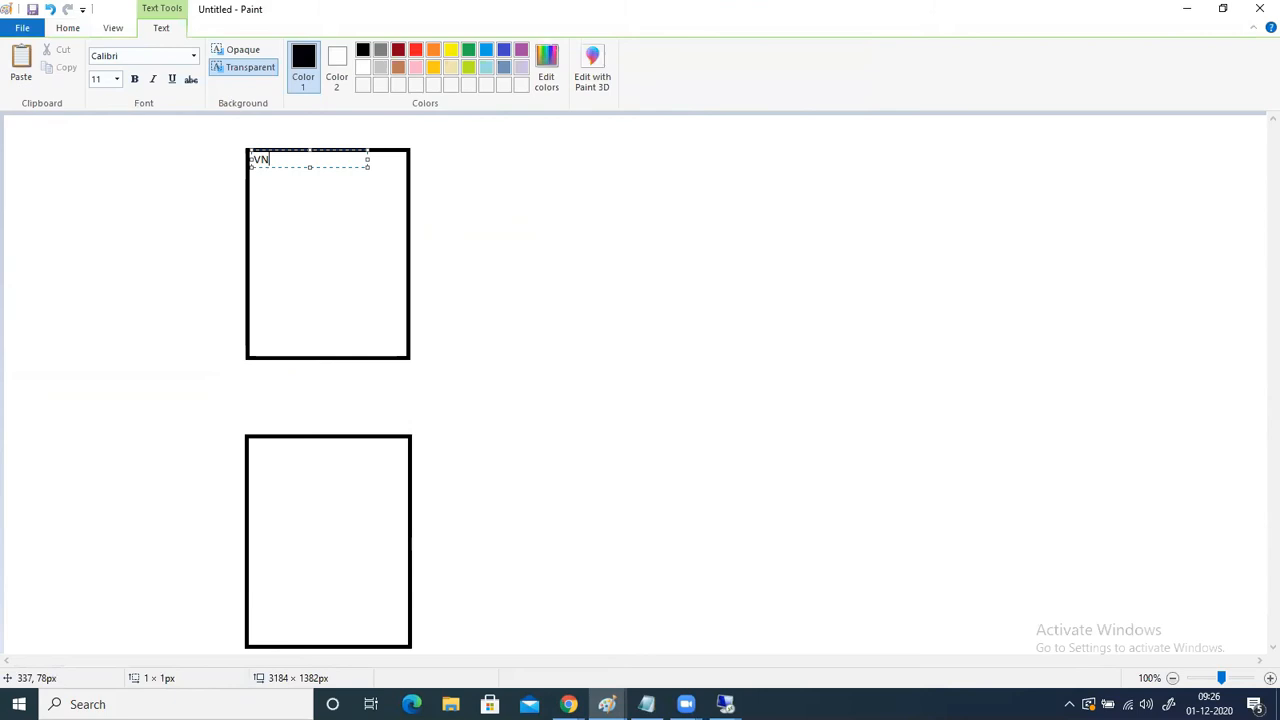
text(VNe)
click(256, 457)
click(256, 457)
text(Vnet2)
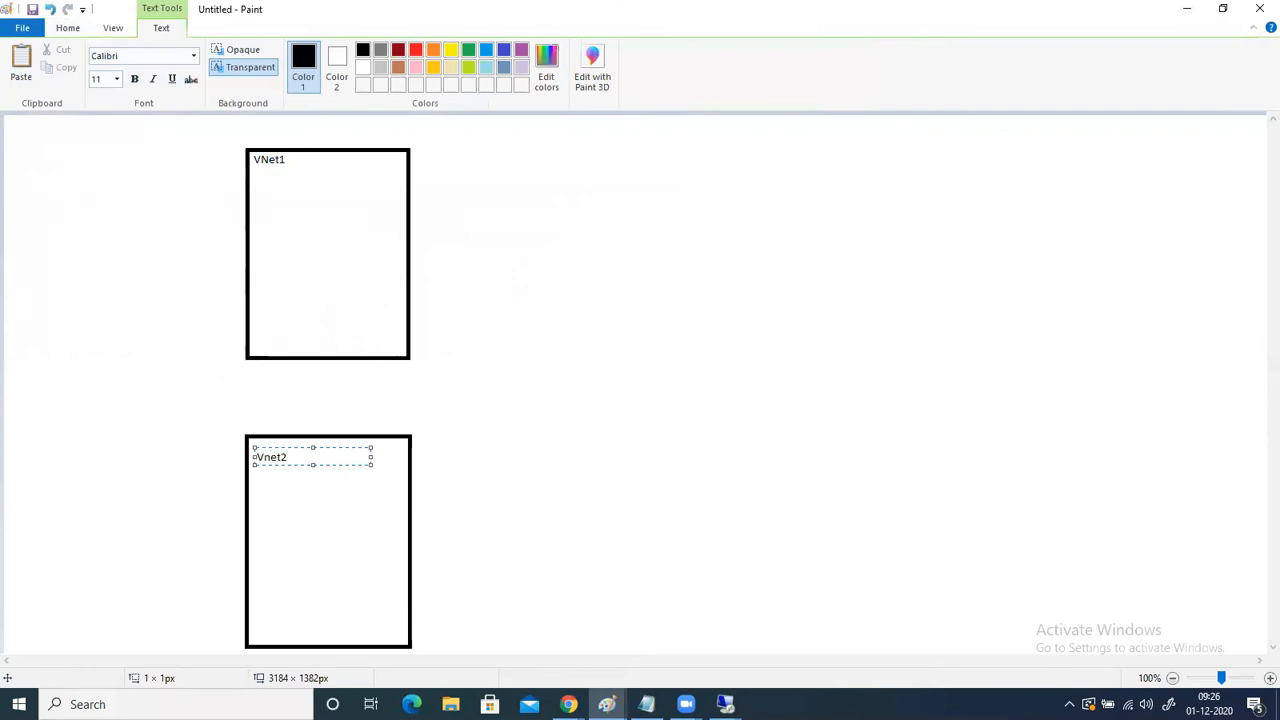
click(632, 429)
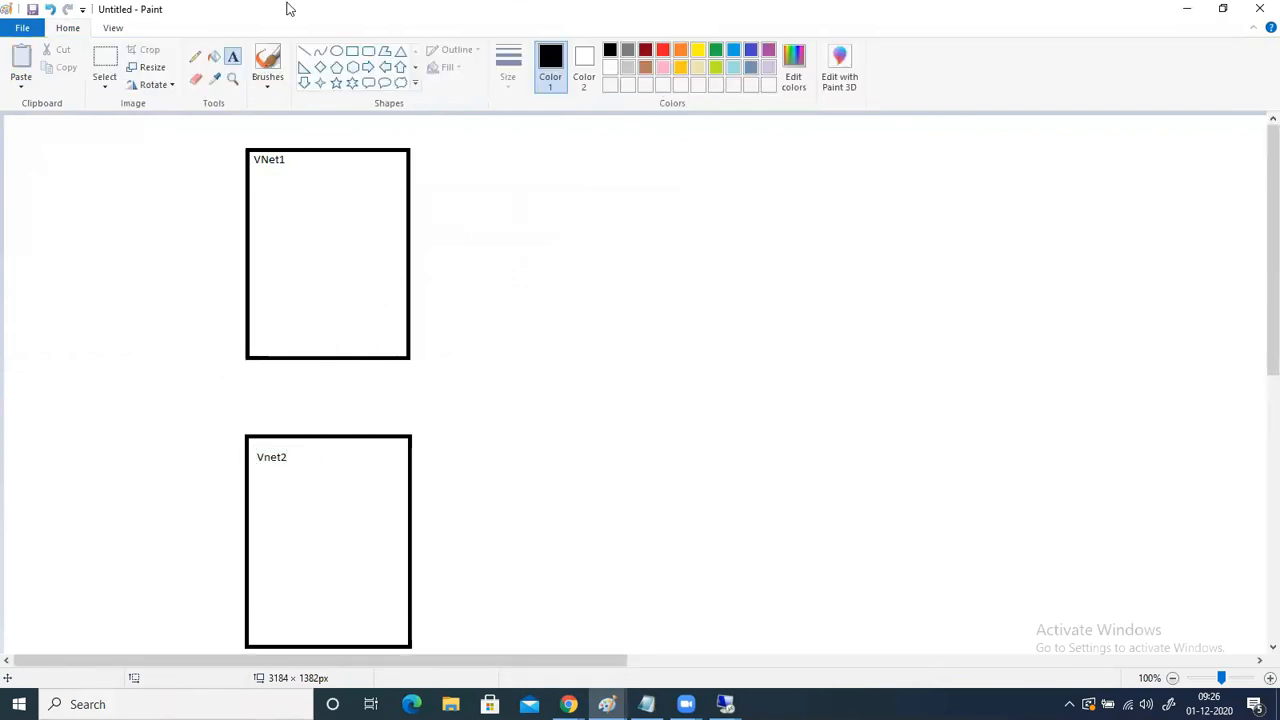
- Draw a cloud callout about 227 × 195 px beside the VNet boxes and a tall rectangle about 225 × 393 px beyond it
click(401, 83)
drag(664, 257, 847, 410)
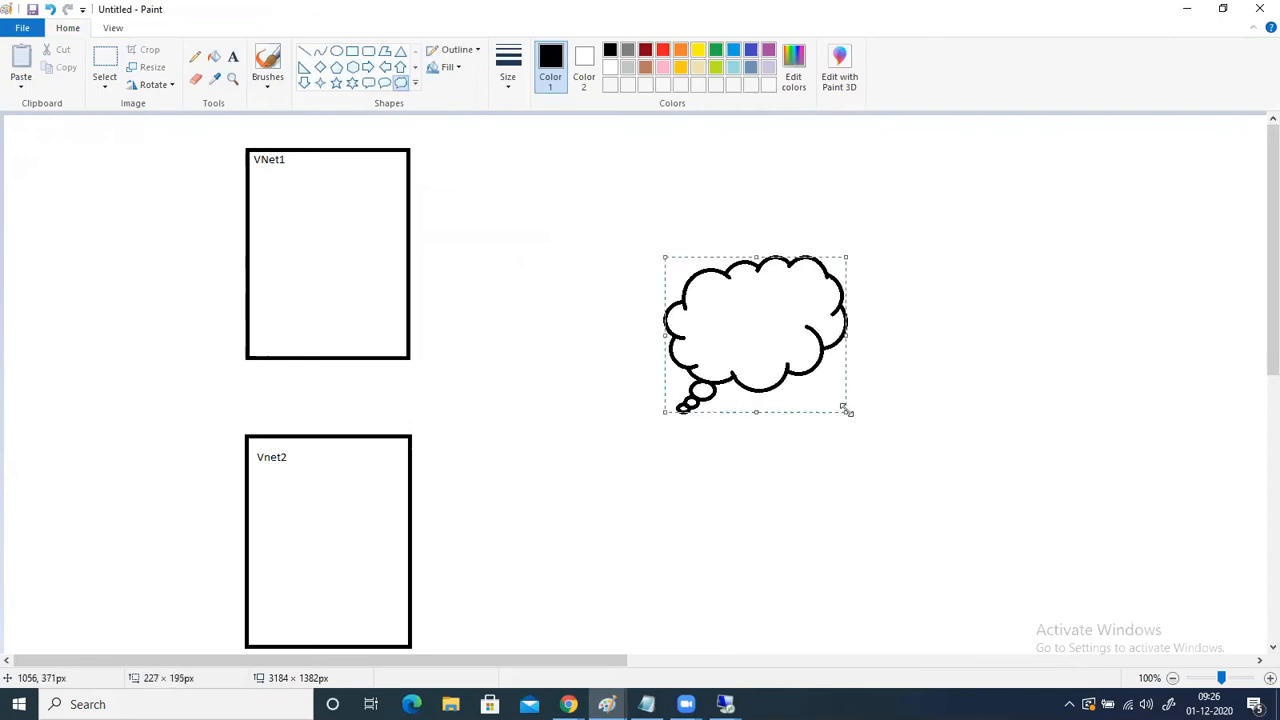
click(352, 51)
drag(1051, 203, 1232, 516)
drag(1156, 463, 1153, 441)
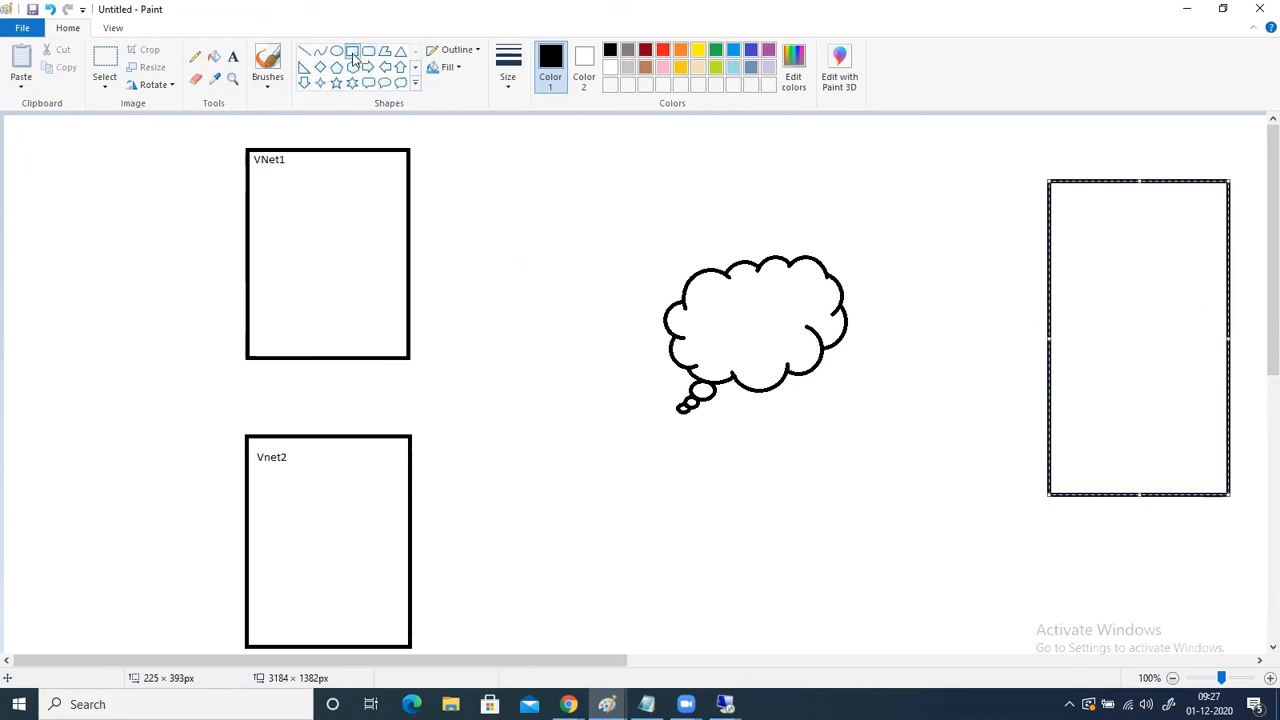
- Draw a box about 125 × 112 px beside VNet1 labelled "VPNGTW1" and one about 144 × 125 px beside Vnet2 labelled "VPNGTW2"
drag(448, 200, 548, 289)
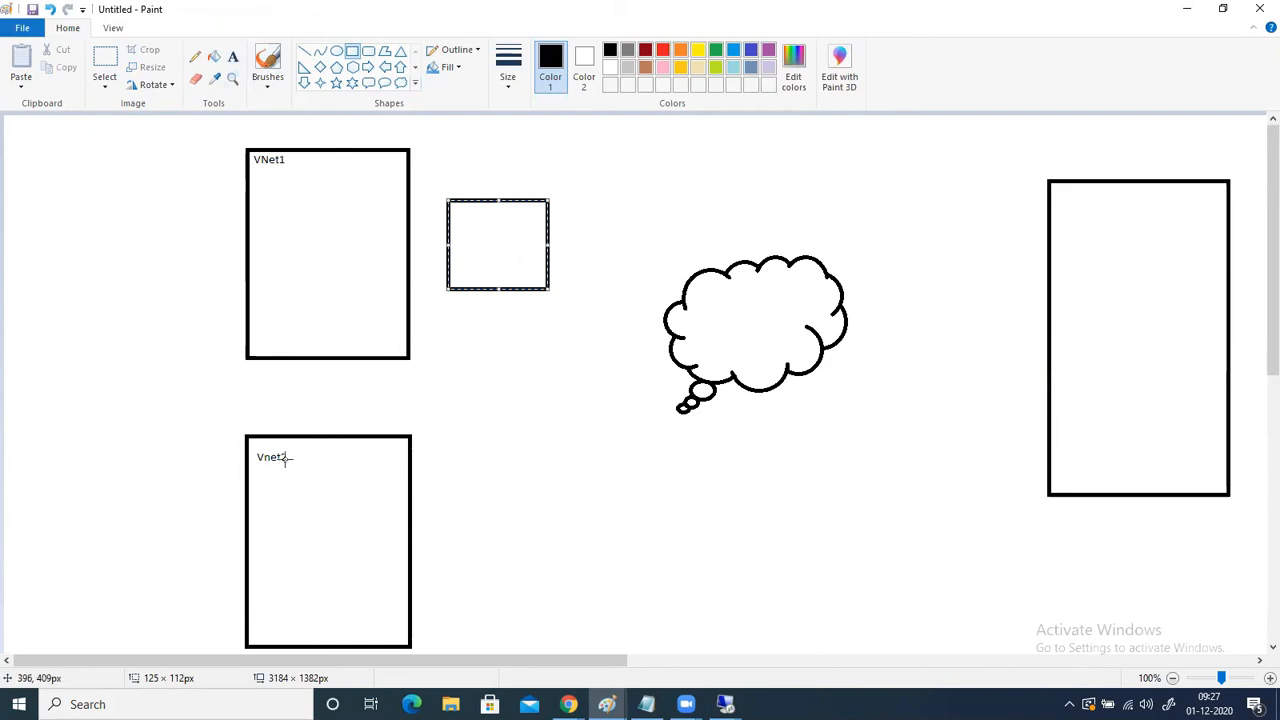
drag(474, 487, 532, 563)
click(233, 57)
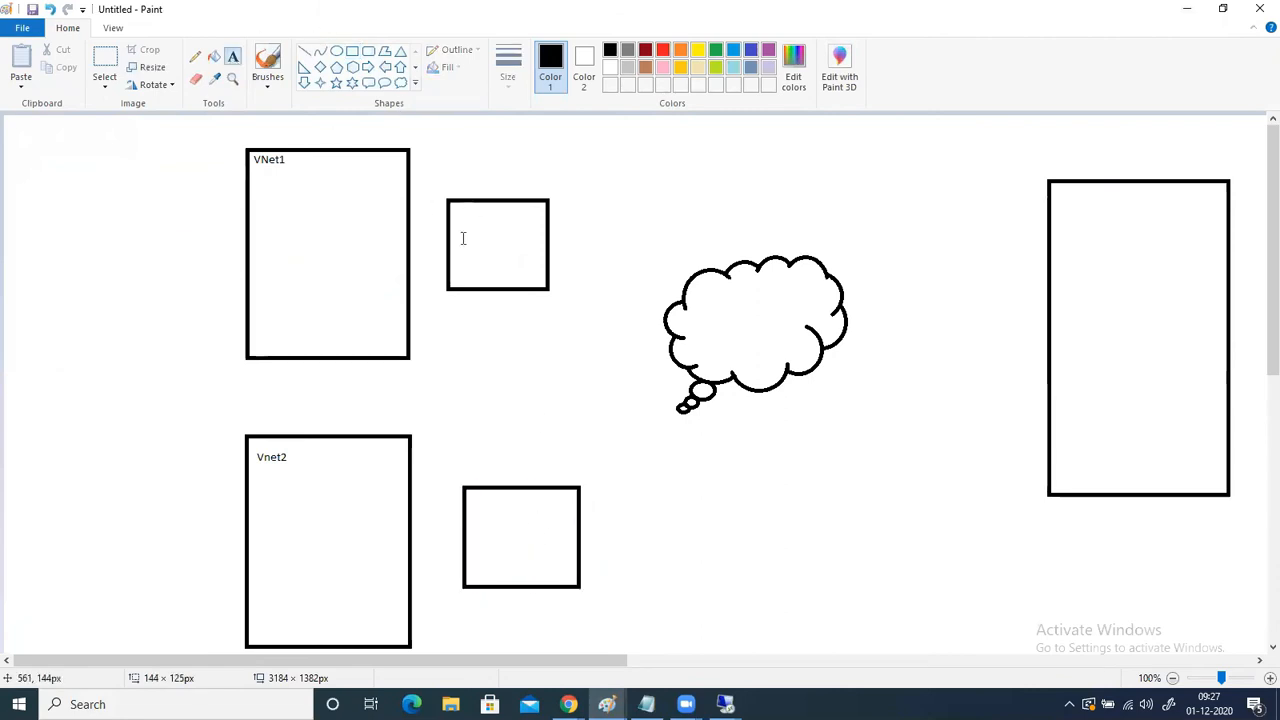
click(463, 233)
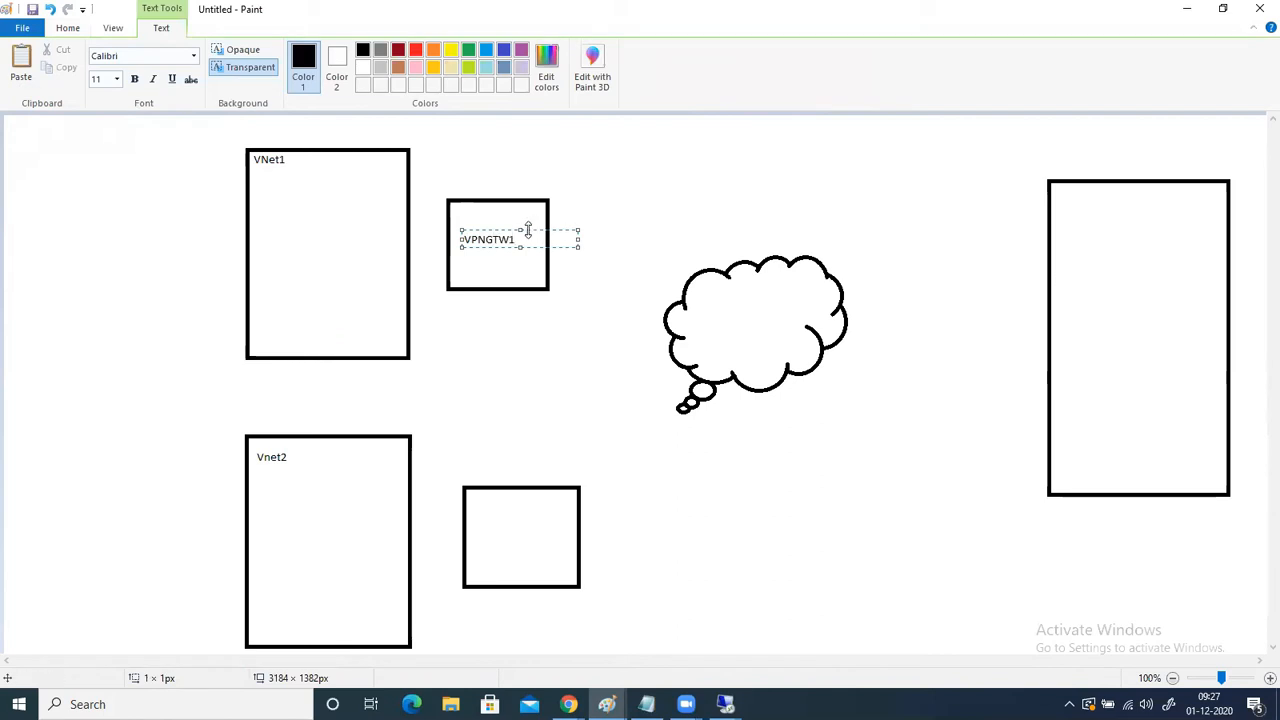
drag(513, 238, 437, 241)
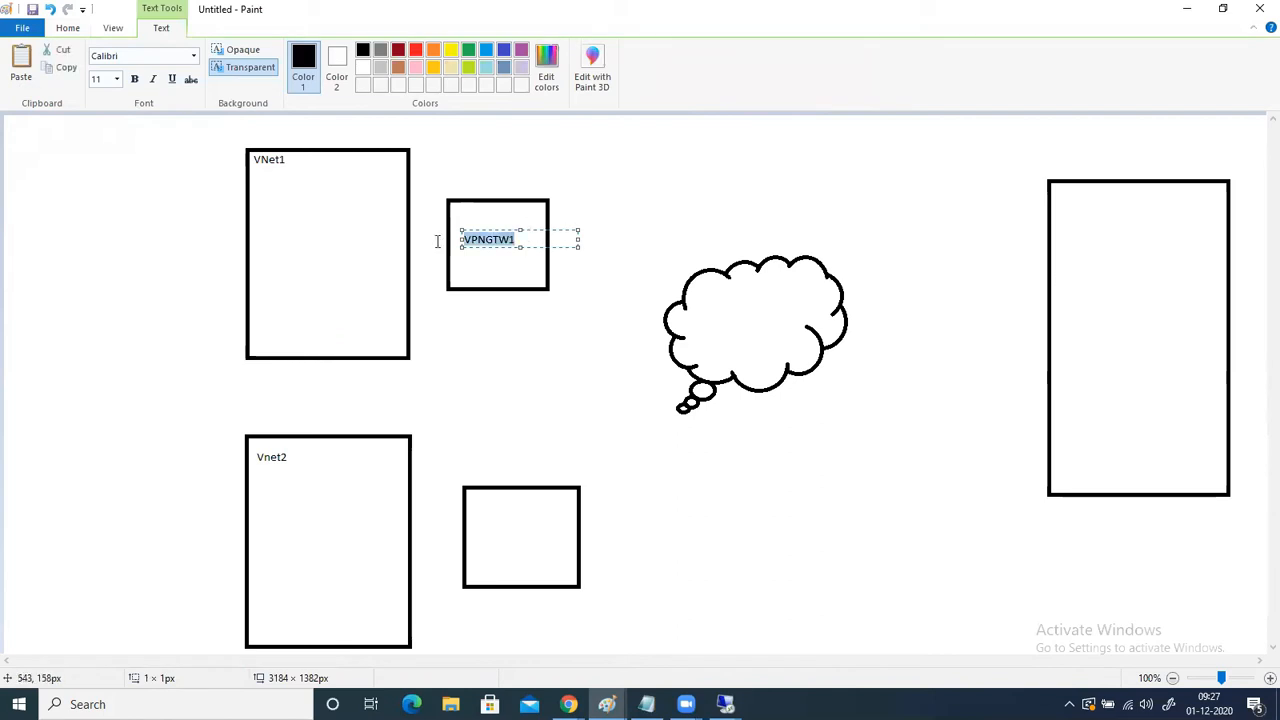
key(ctrl+c)
click(476, 527)
key(ctrl+v)
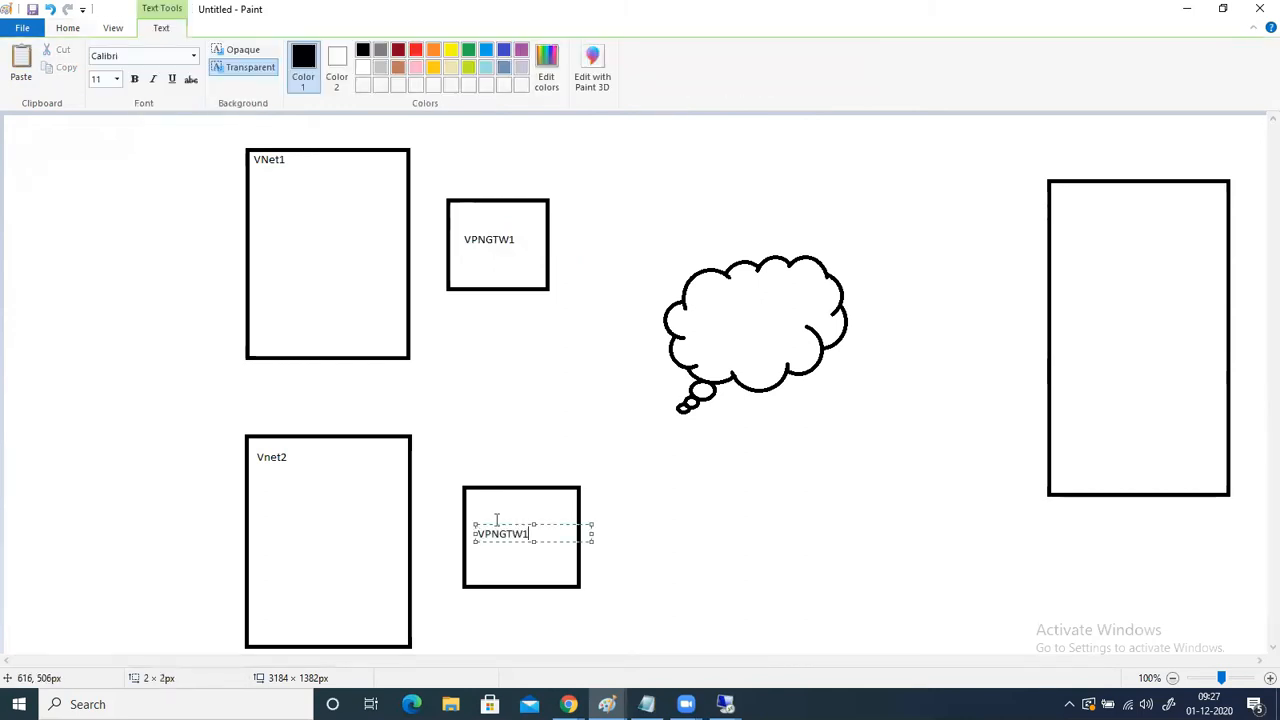
key(BackSpace)
text(2)
- Draw four small rectangles inside the VNet1 box and three rectangles inside the tall rectangle beyond the cloud
click(68, 27)
click(352, 50)
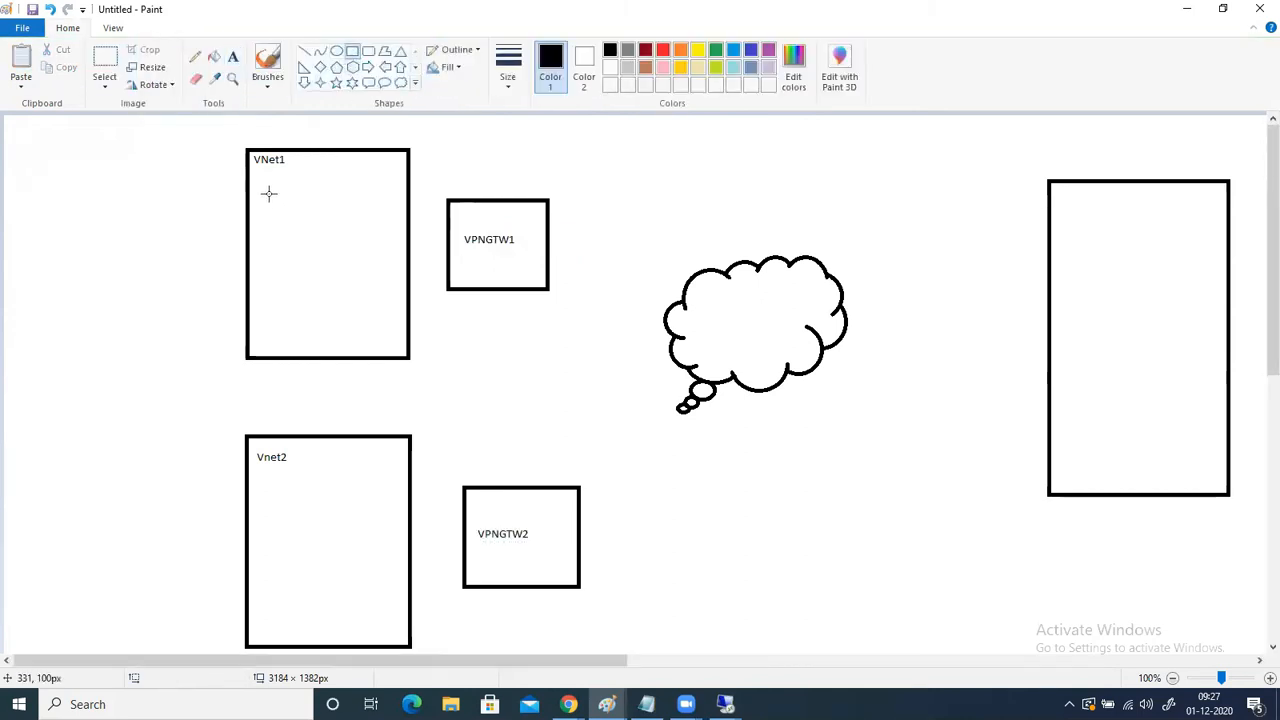
drag(267, 193, 316, 224)
drag(277, 264, 310, 292)
drag(330, 238, 357, 267)
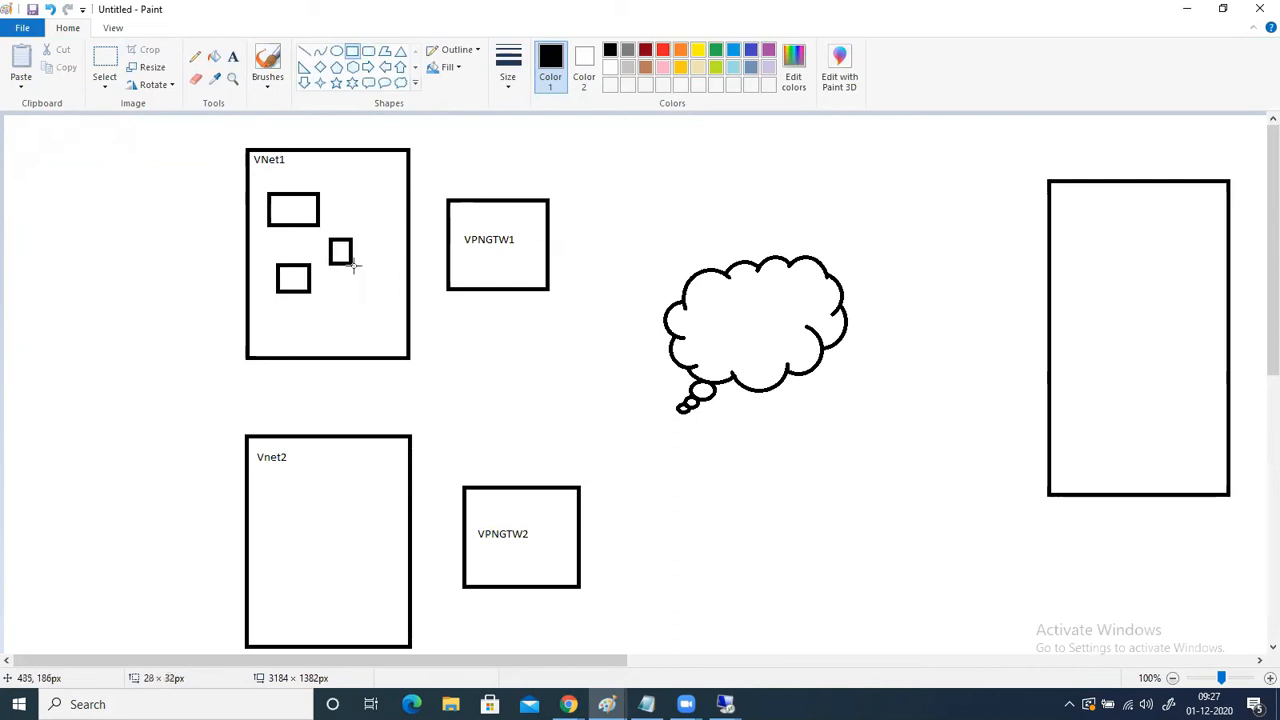
drag(336, 315, 358, 332)
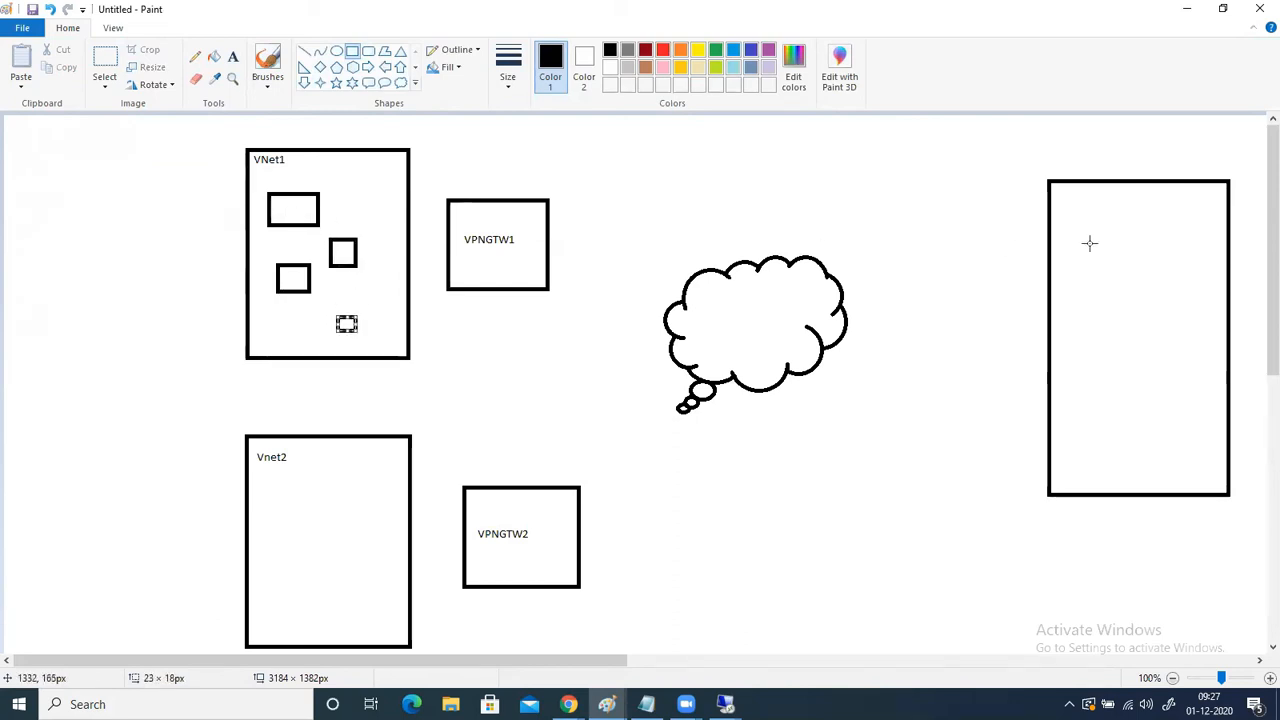
mouse_move(1078, 218)
mouse_down()
mouse_move(1211, 311)
mouse_move(1187, 311)
mouse_up()
mouse_move(1125, 366)
mouse_down()
mouse_move(1209, 423)
mouse_move(1192, 430)
mouse_up()
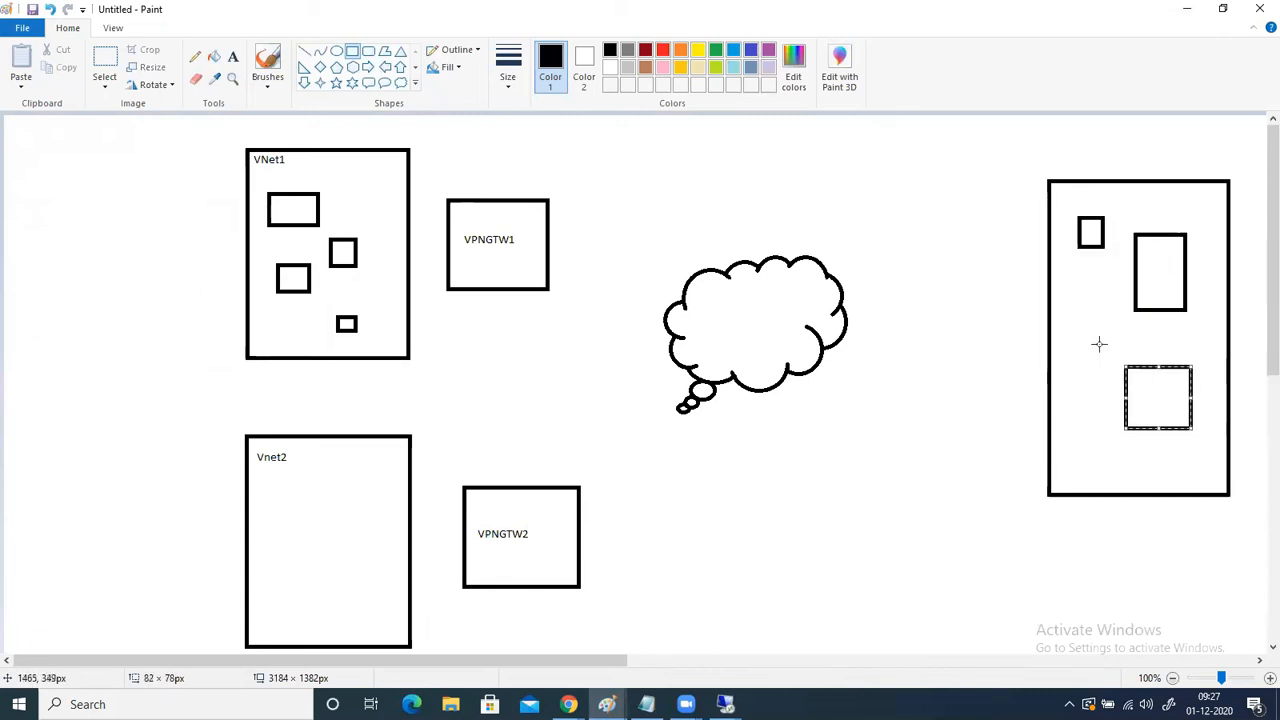
- Draw lines linking VNet1 to VPNGTW1, VPNGTW1 to the cloud, and the cloud to the tall rectangle
click(304, 50)
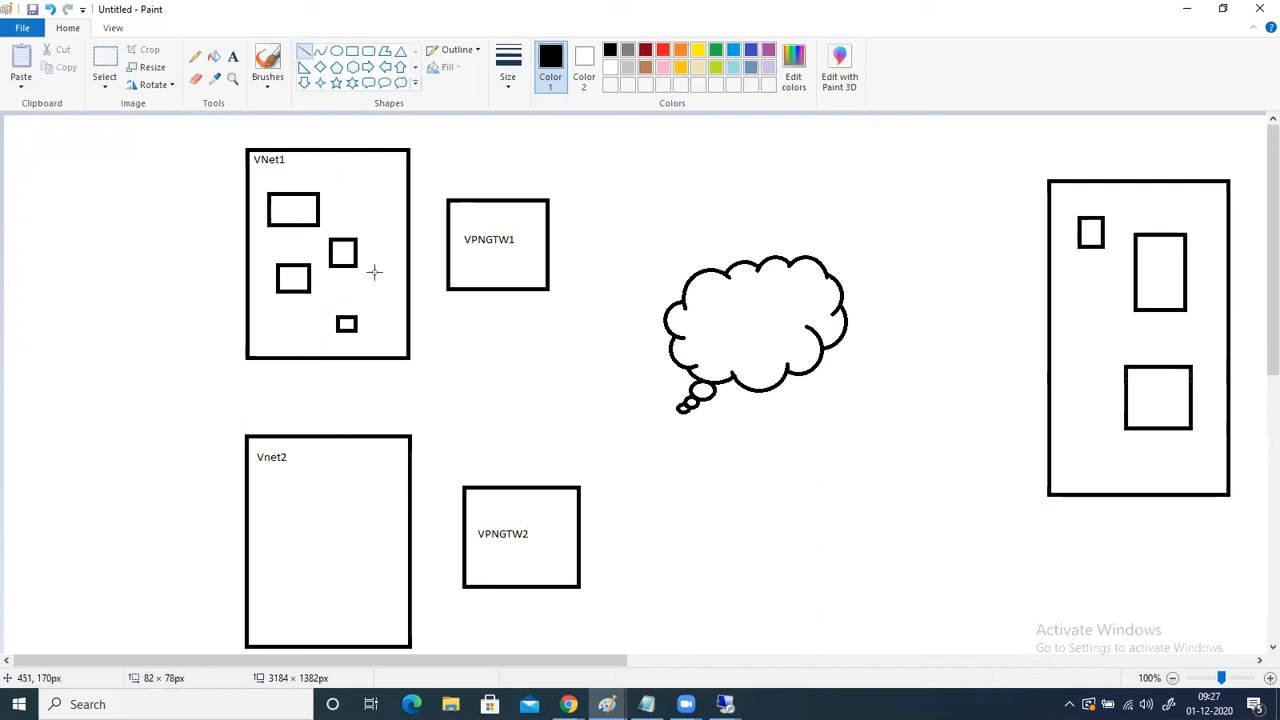
drag(405, 241, 448, 241)
drag(547, 237, 671, 304)
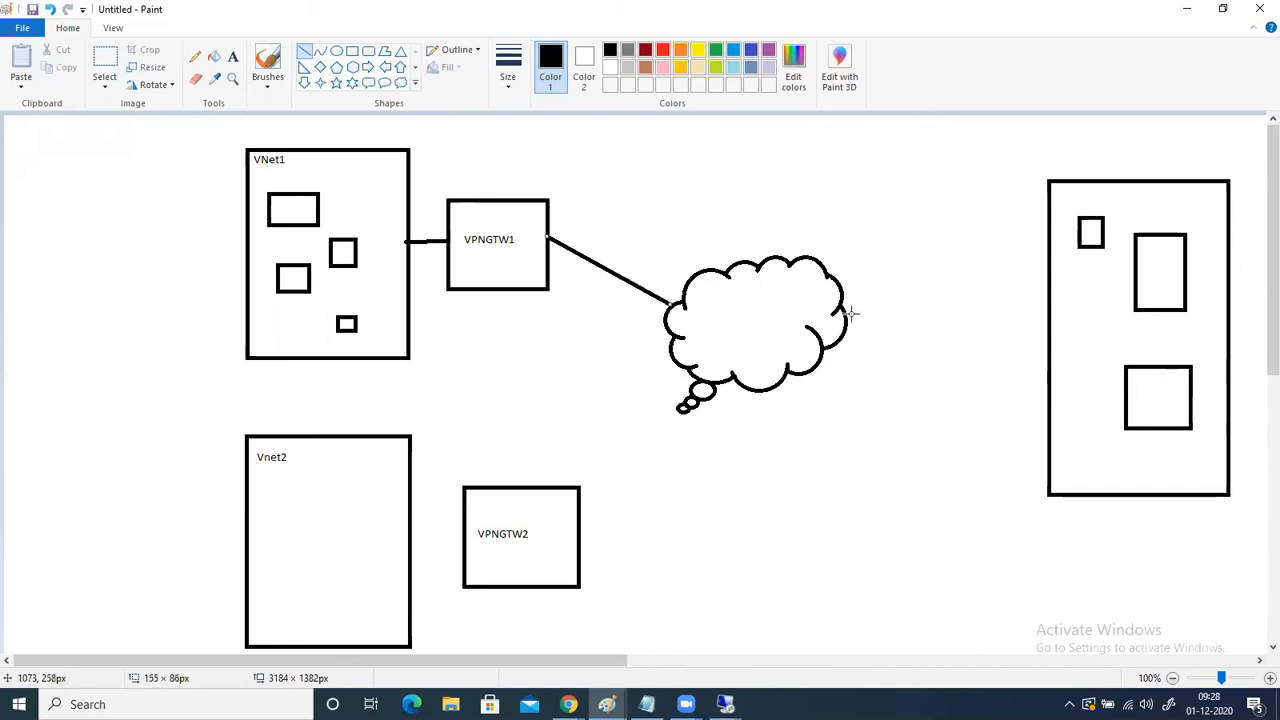
drag(846, 313, 1047, 259)
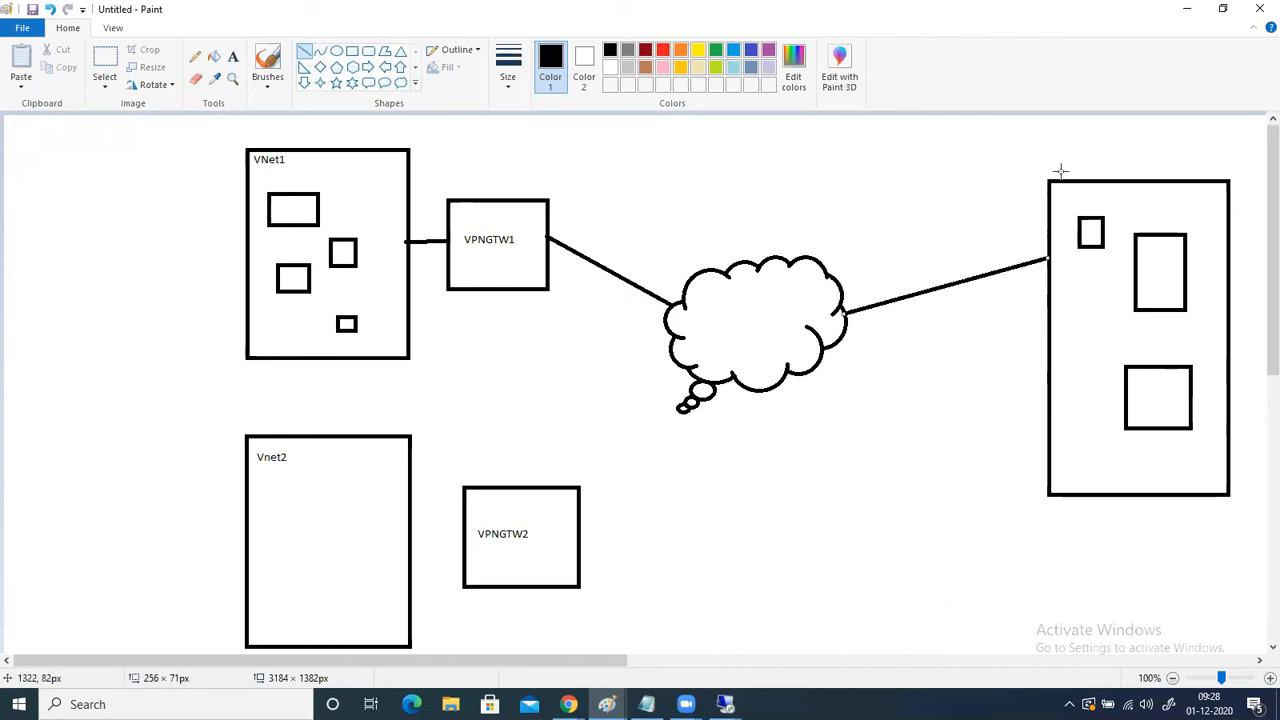